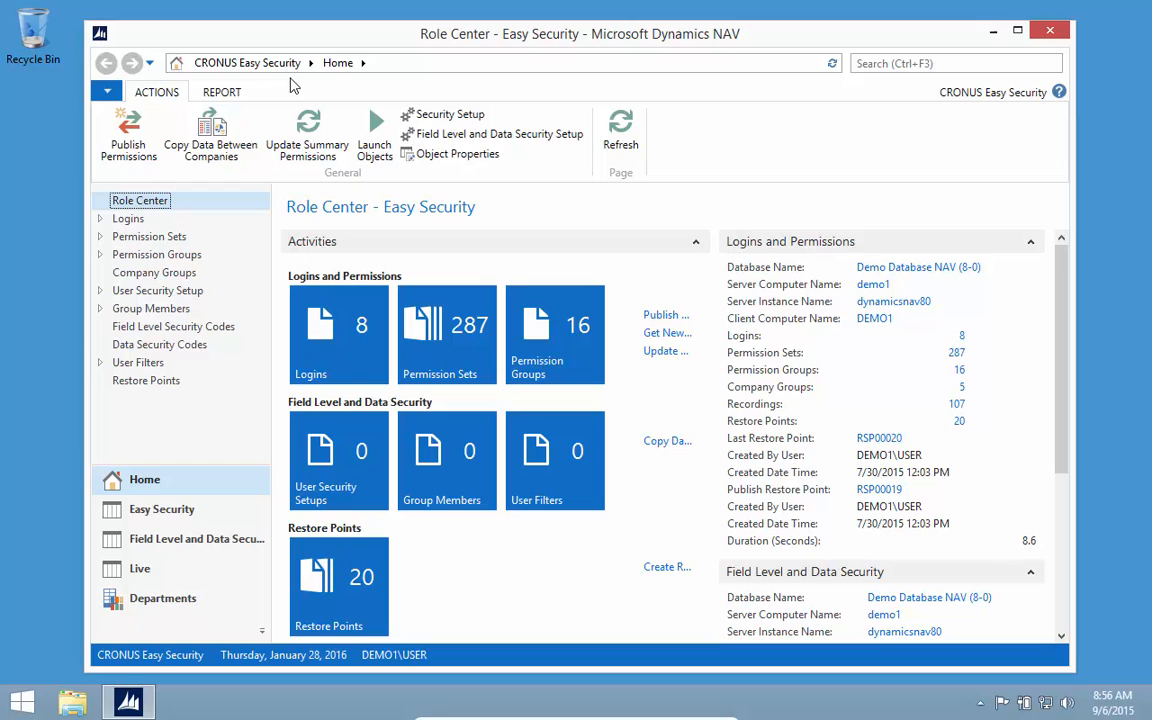
Switch the active company to CRONUS North America and open the Departments page.
click(107, 92)
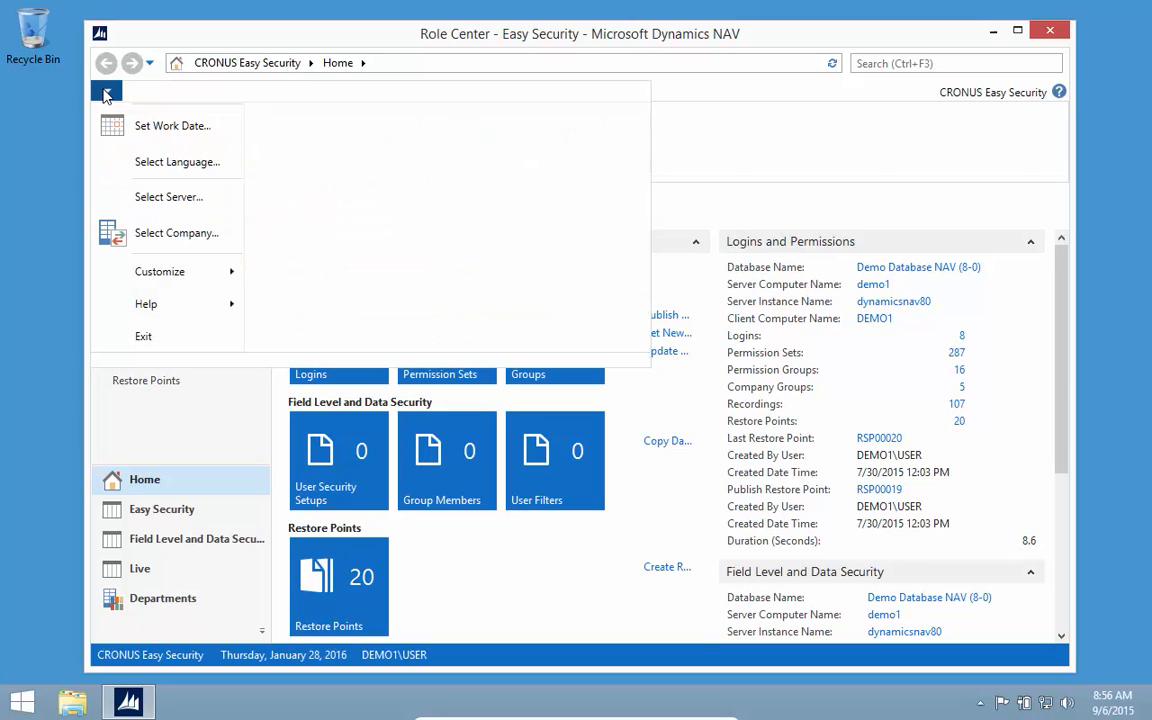
click(173, 233)
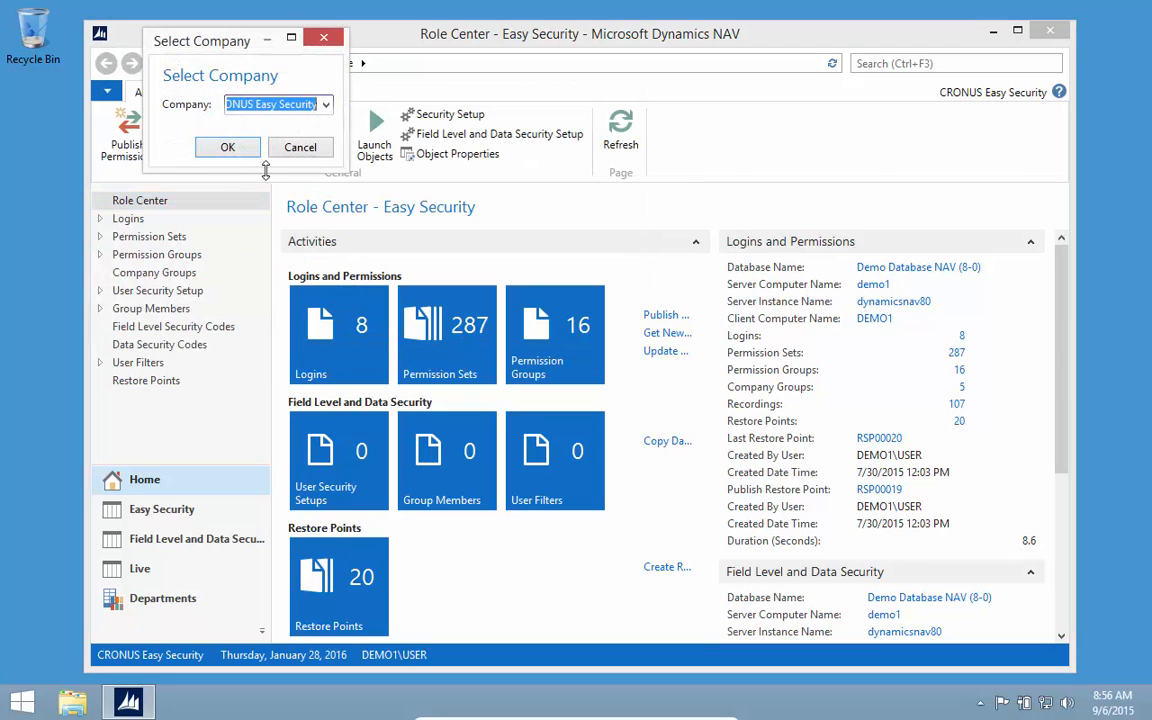
click(326, 105)
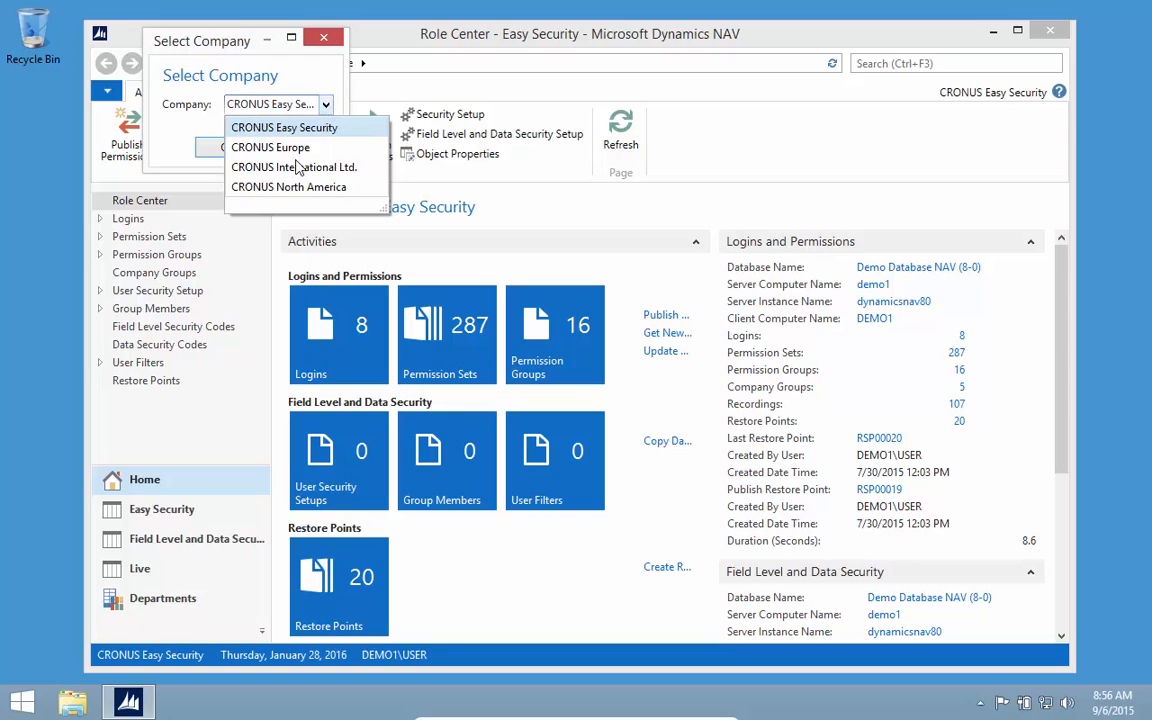
click(240, 185)
click(232, 146)
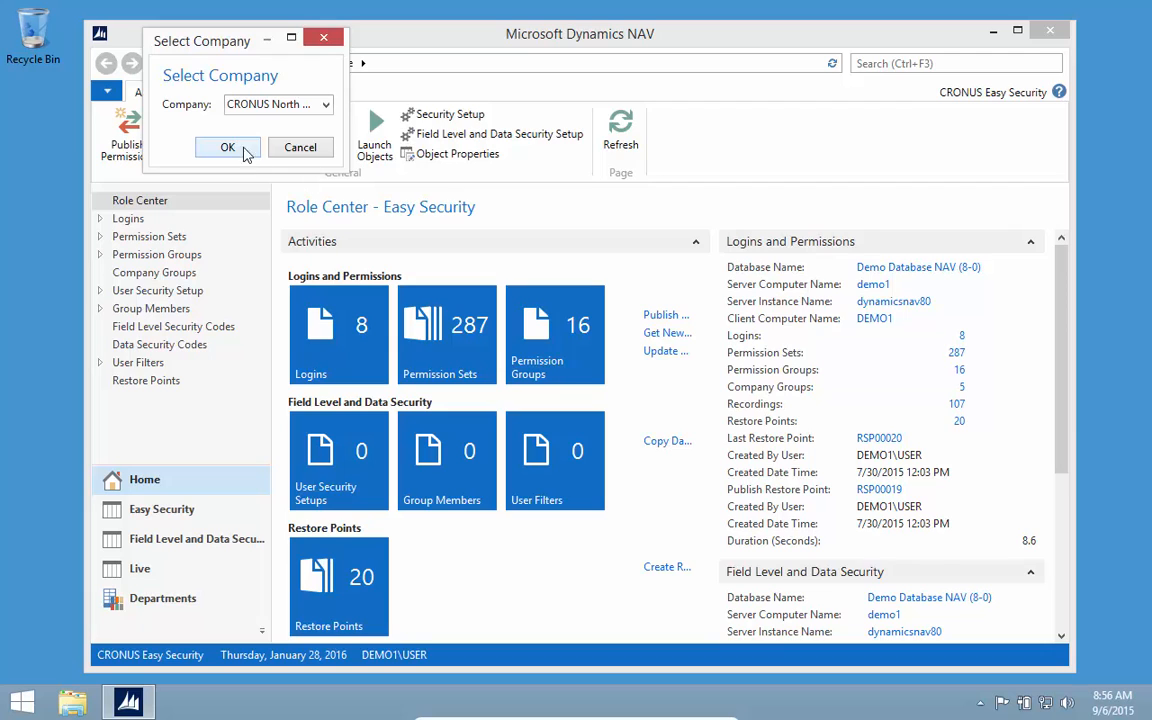
click(226, 147)
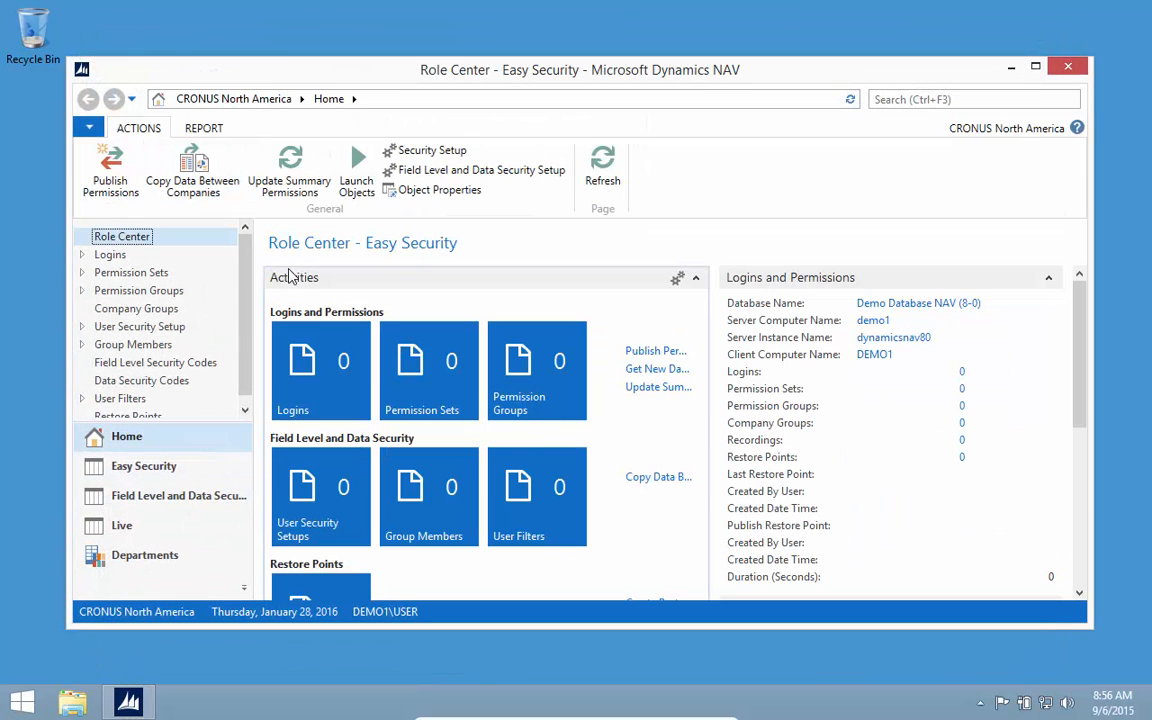
click(145, 556)
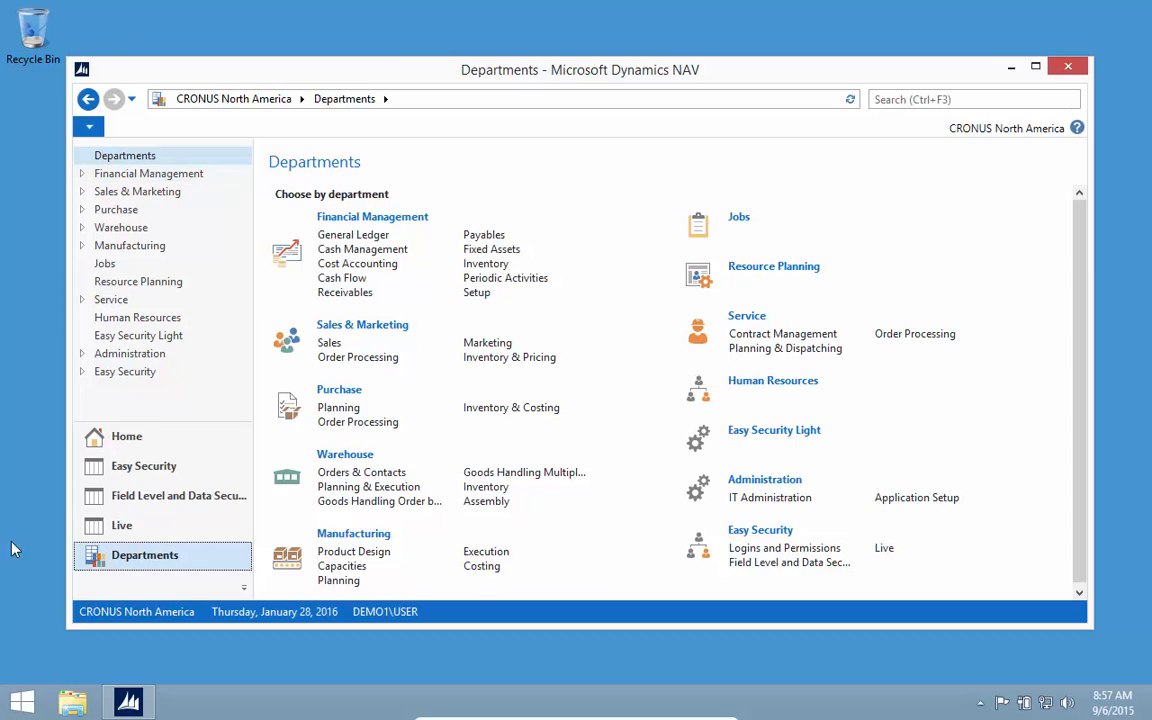
Launch SQL Server Profiler and create a new trace connected to the DEMO1\NAVDEMO database engine with Windows Authentication.
click(22, 703)
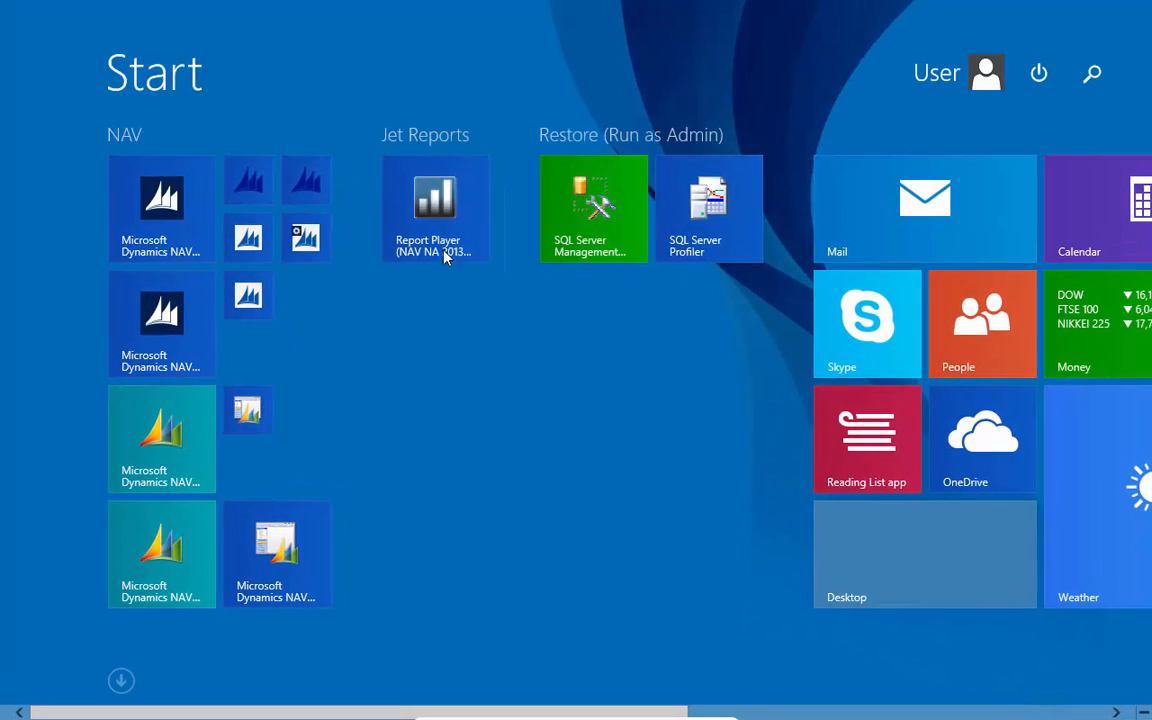
click(700, 203)
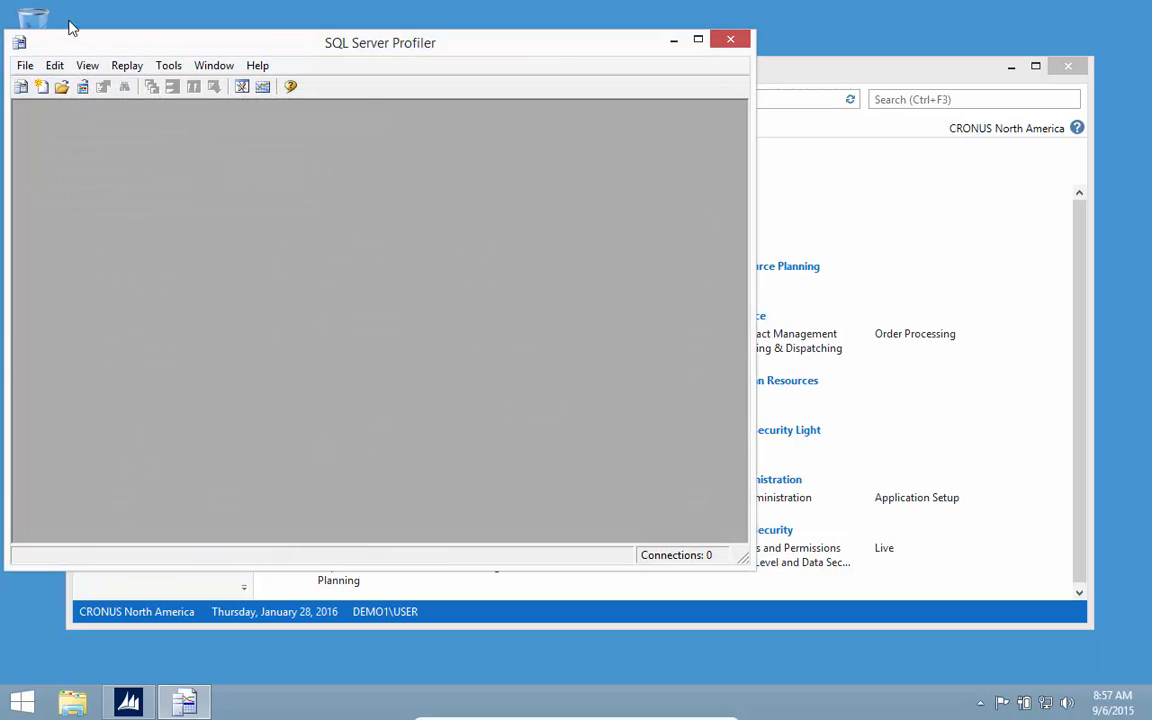
click(24, 66)
mouse_move(80, 222)
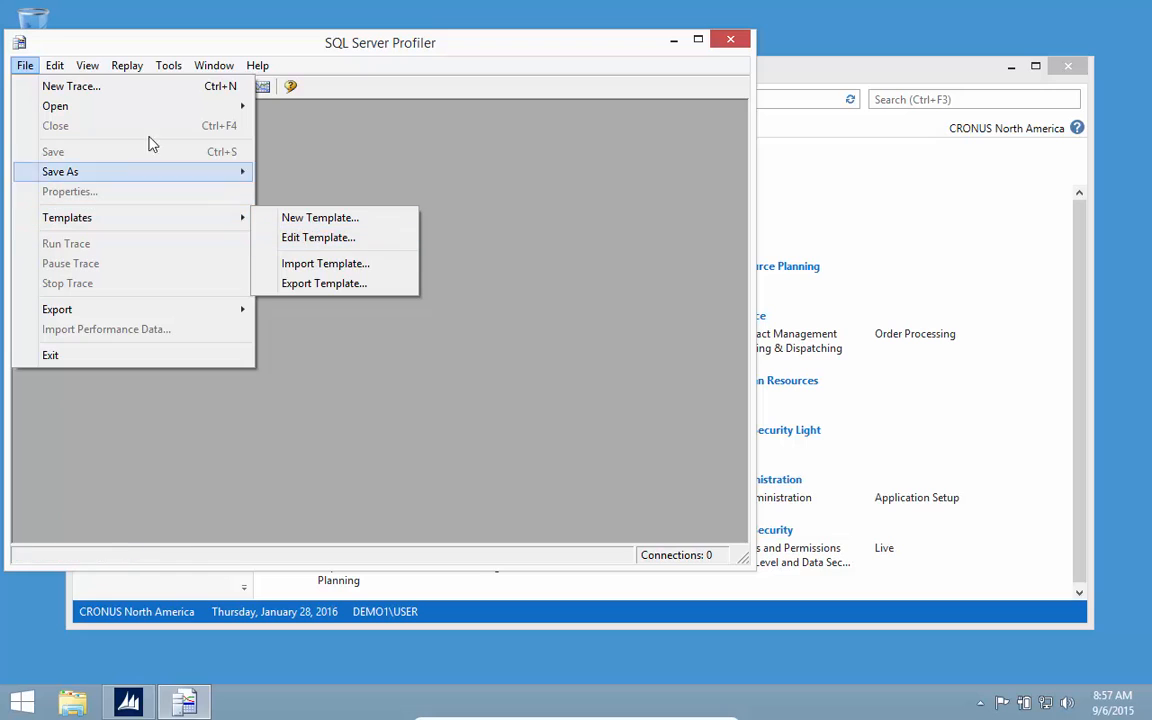
click(60, 87)
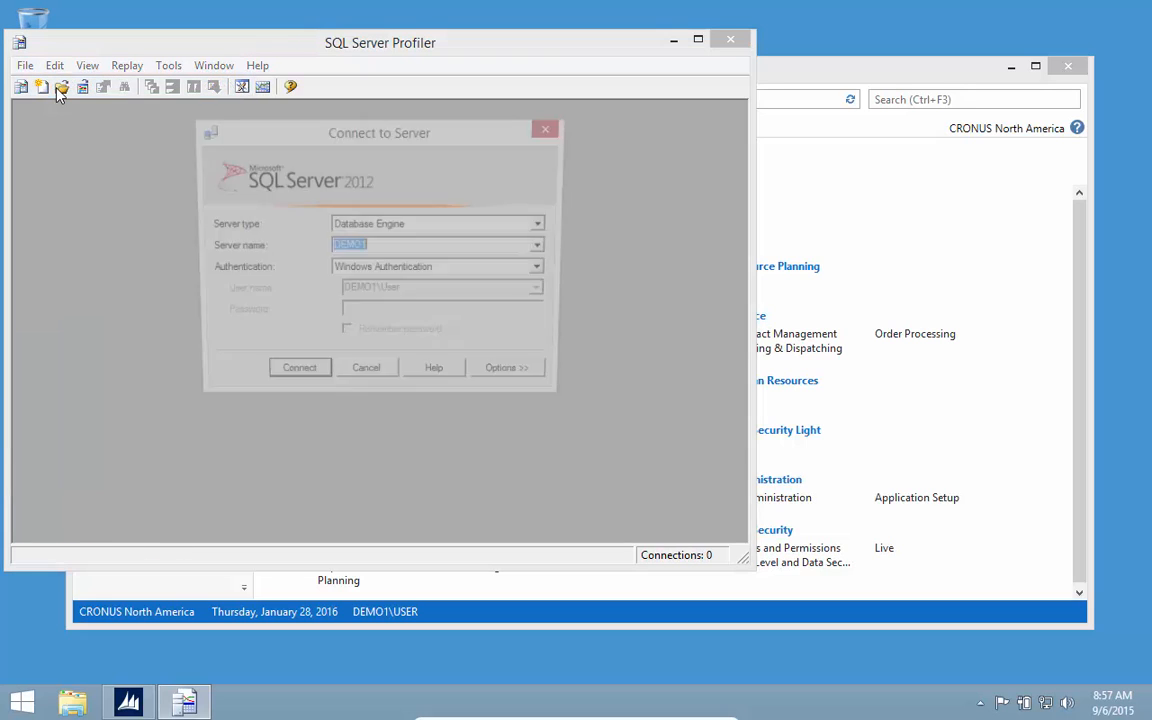
click(544, 248)
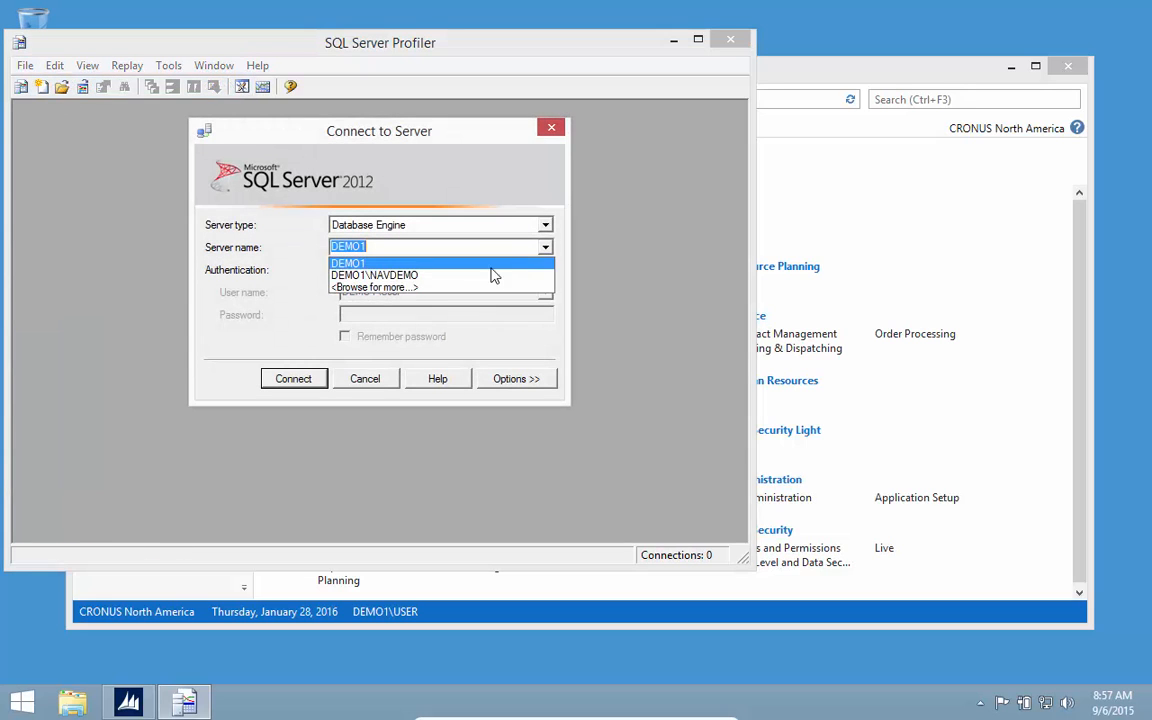
click(415, 276)
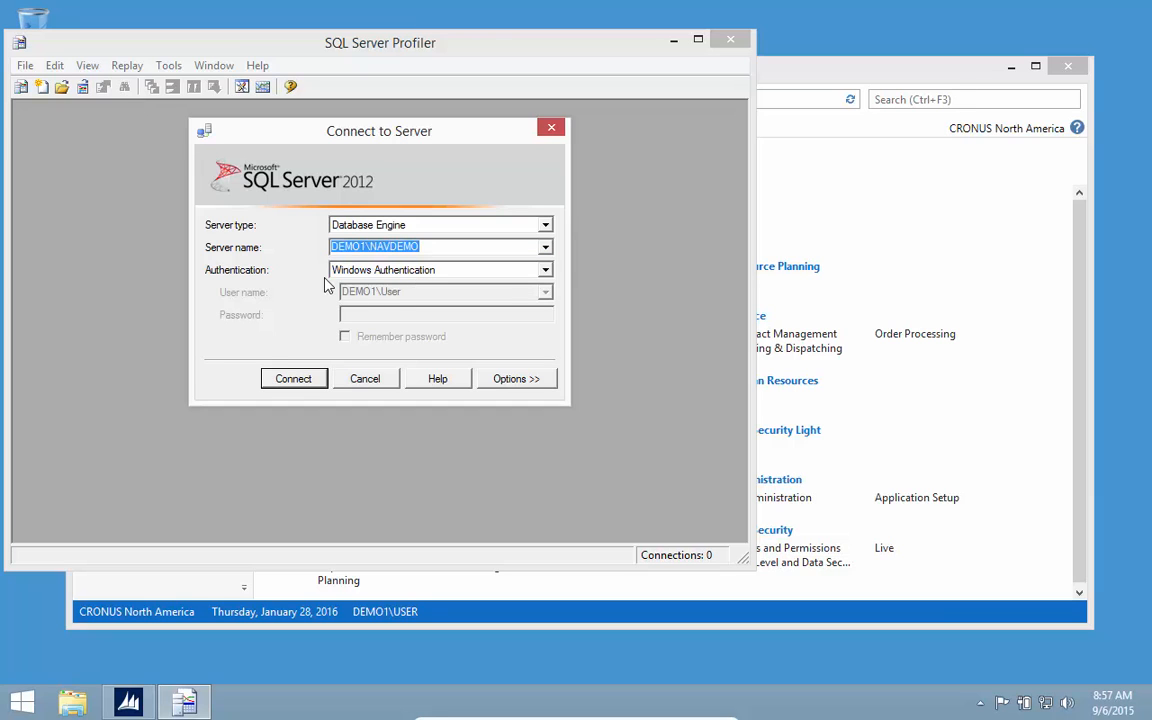
click(296, 378)
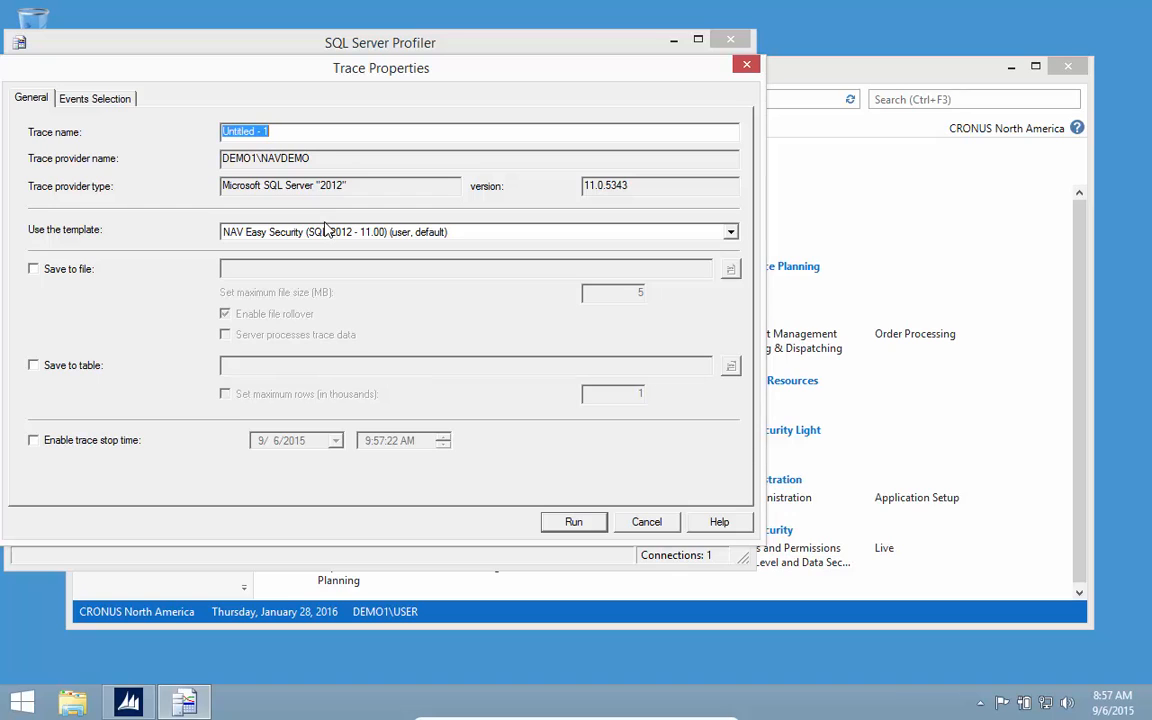
Add a column filter for DatabaseName like %8-0% and run the trace in a maximized trace window.
click(95, 100)
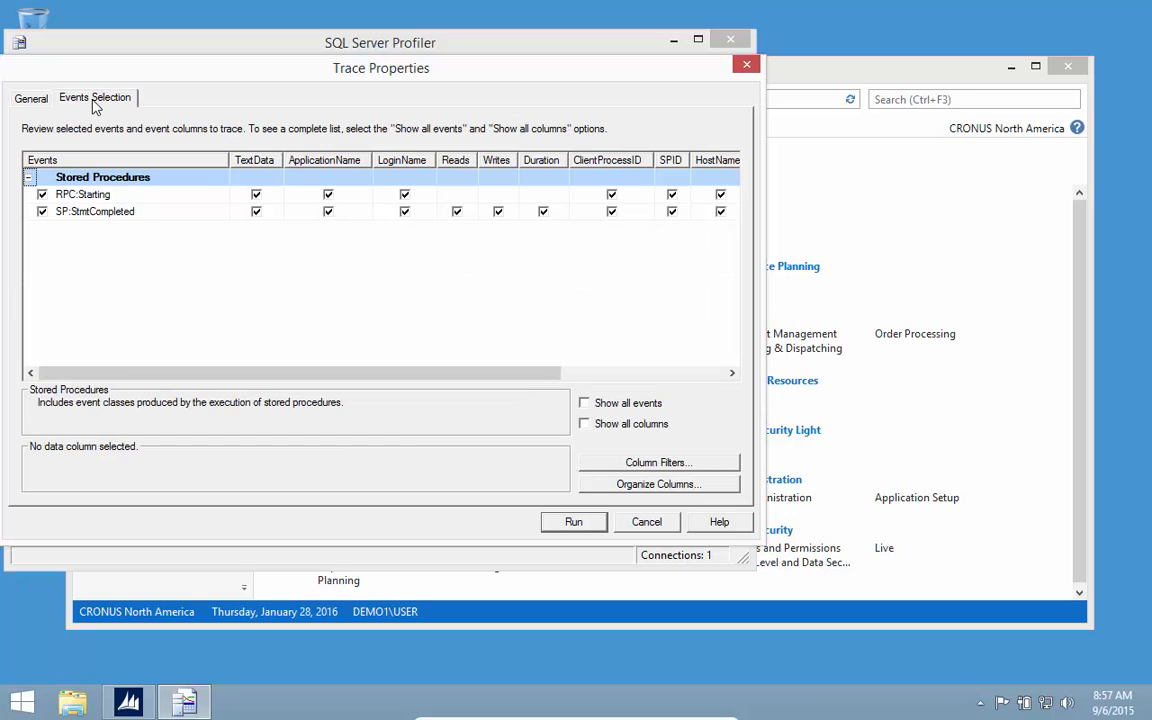
click(657, 465)
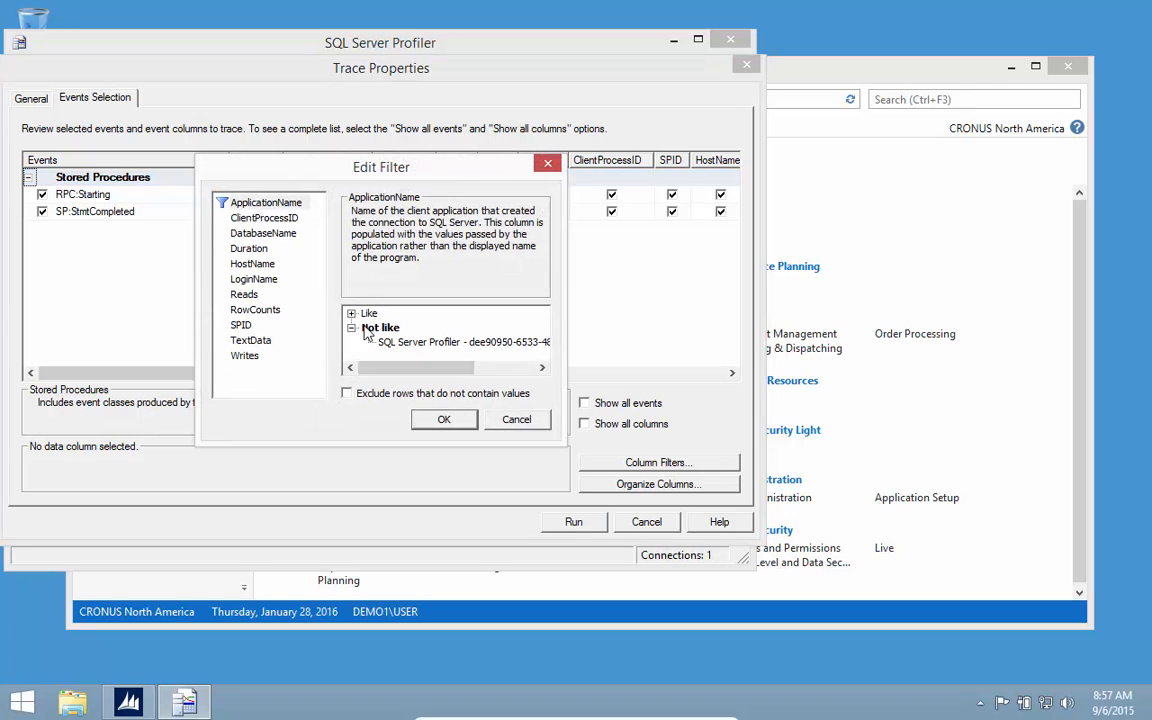
click(258, 234)
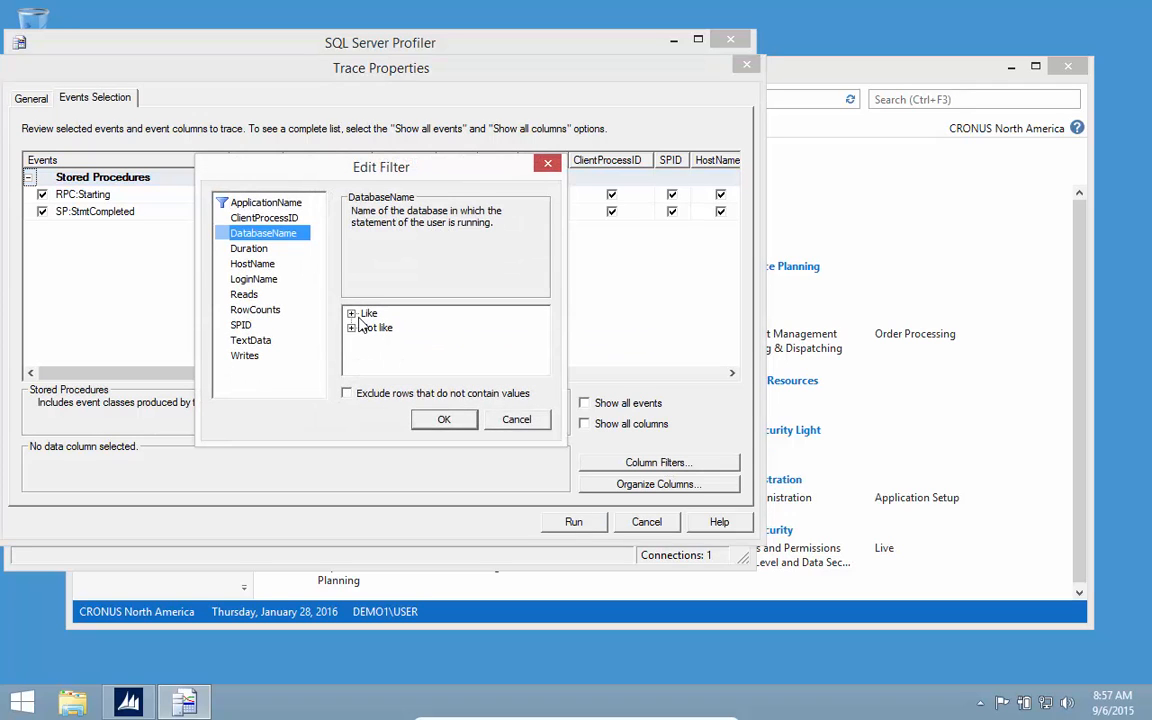
click(351, 313)
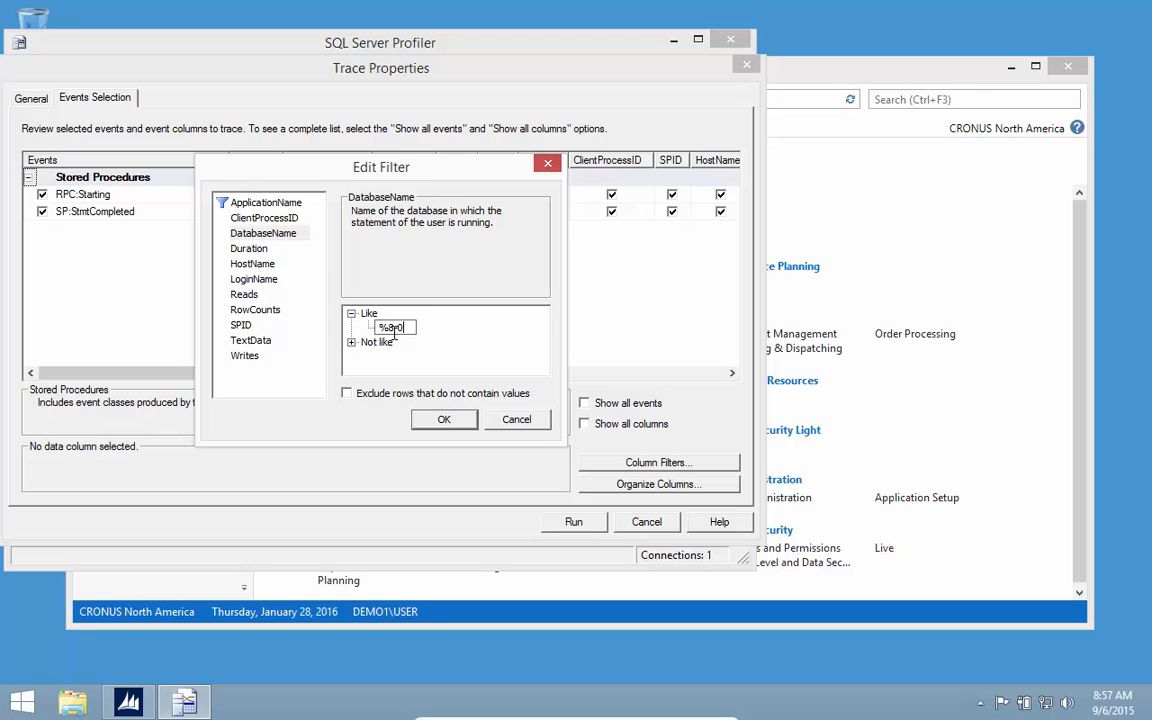
text(%80%)
key(Return)
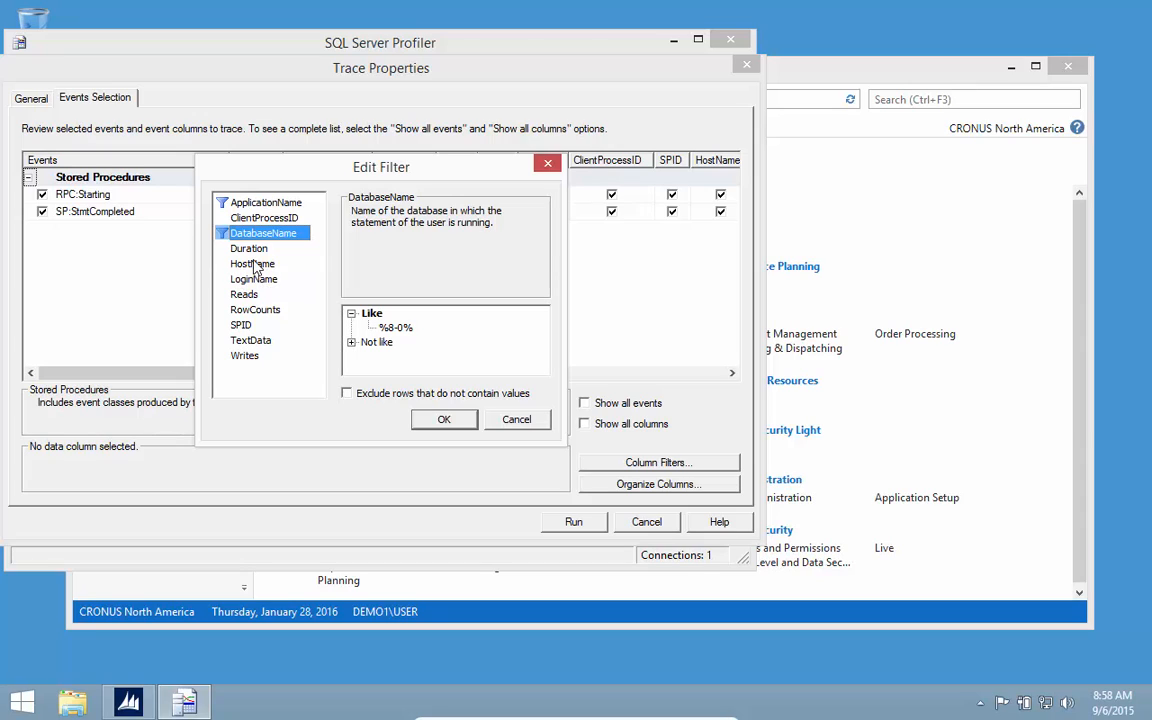
click(445, 421)
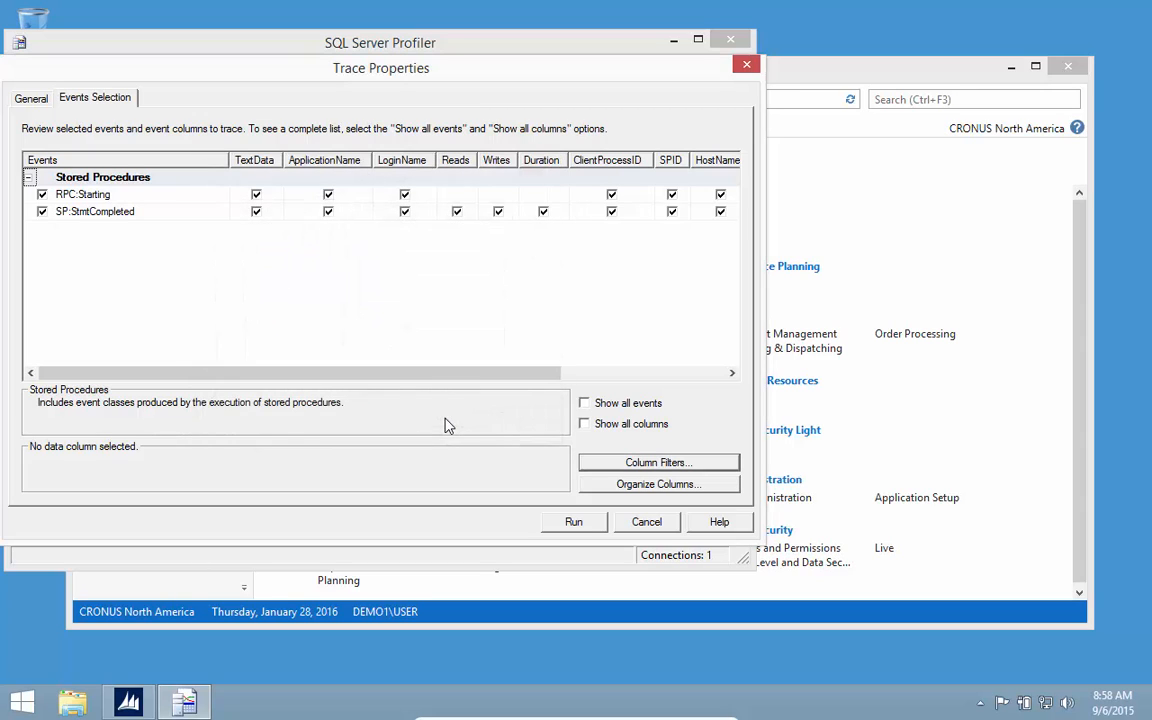
click(580, 522)
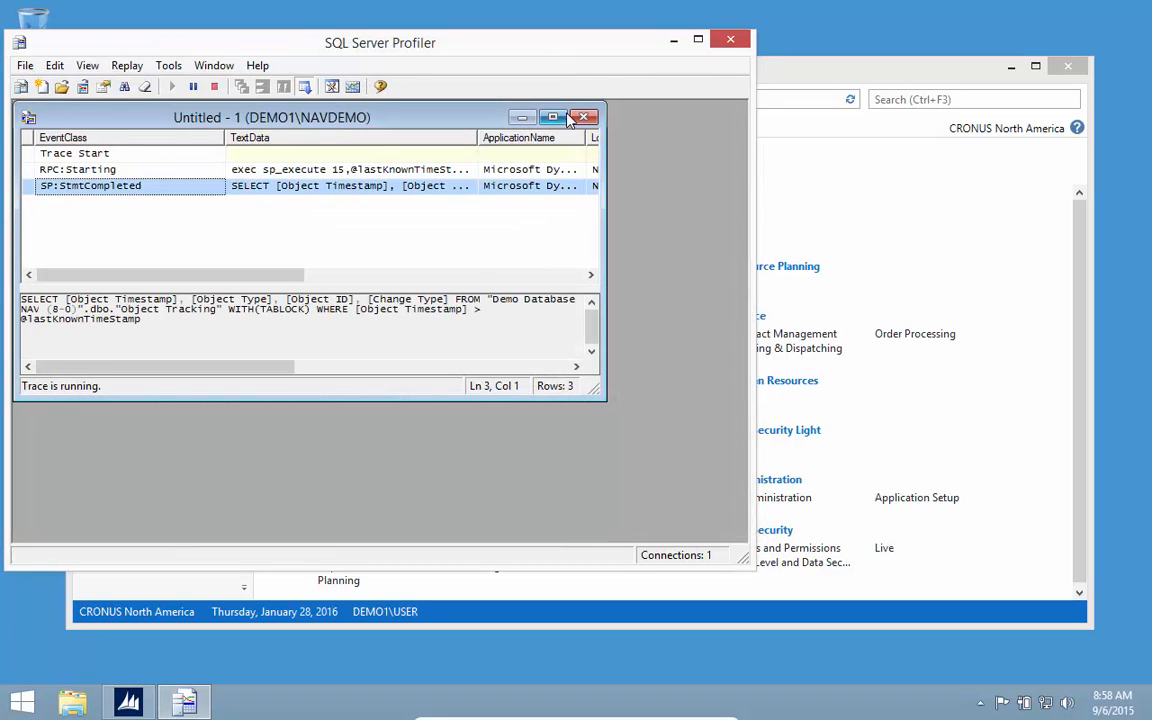
click(553, 118)
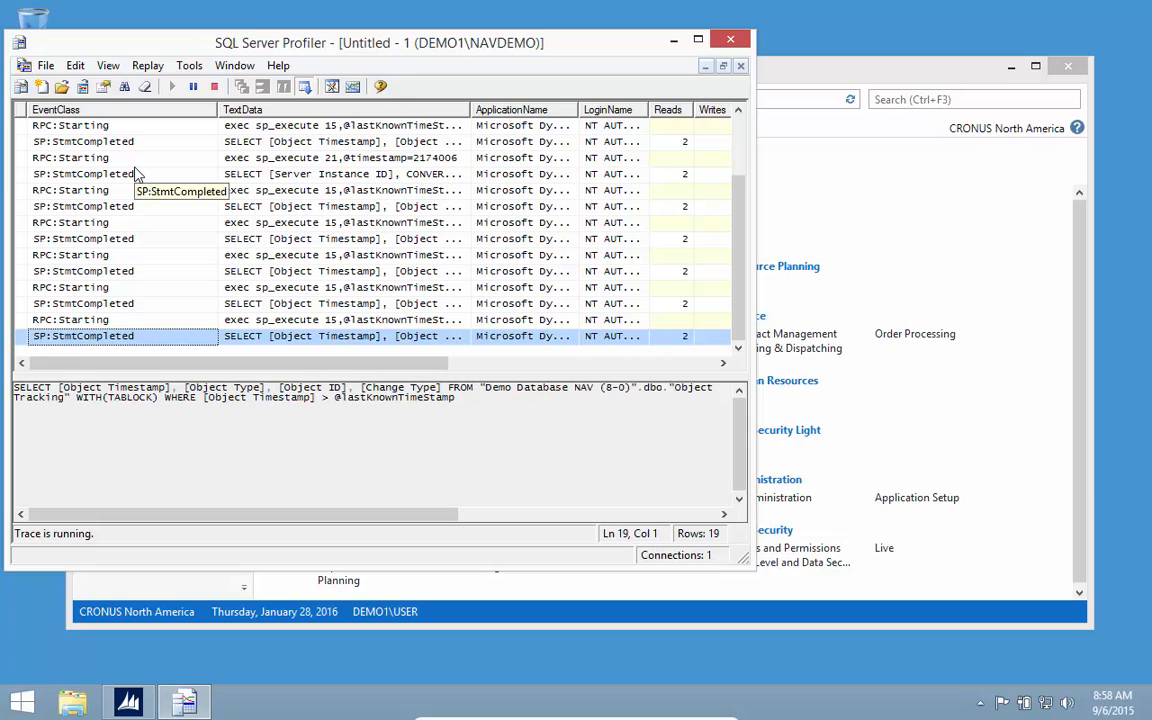
Switch to Microsoft Dynamics NAV and open the Customers list under Sales & Marketing, Order Processing.
click(840, 82)
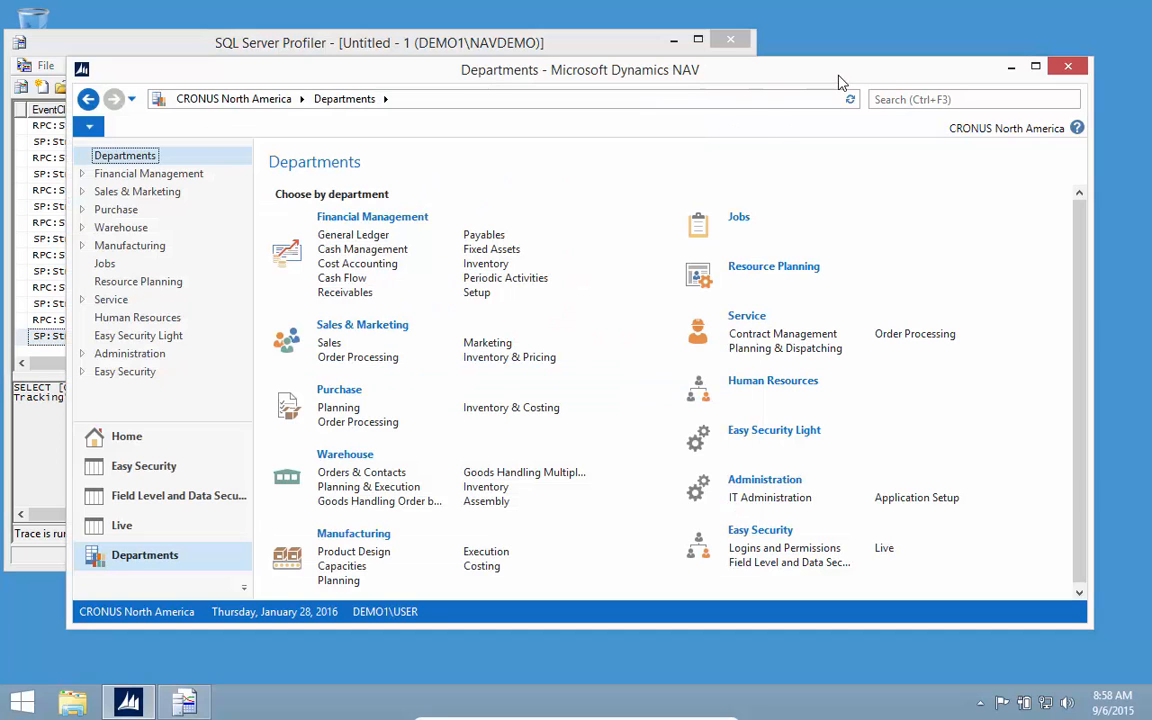
click(123, 190)
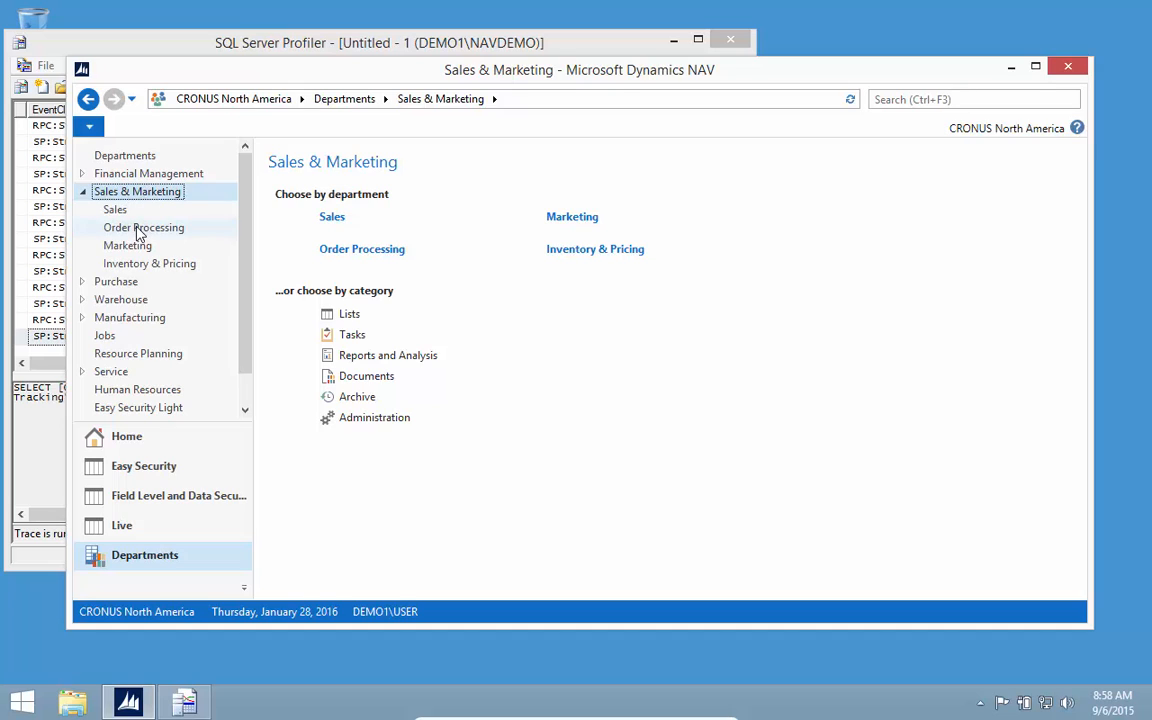
click(139, 230)
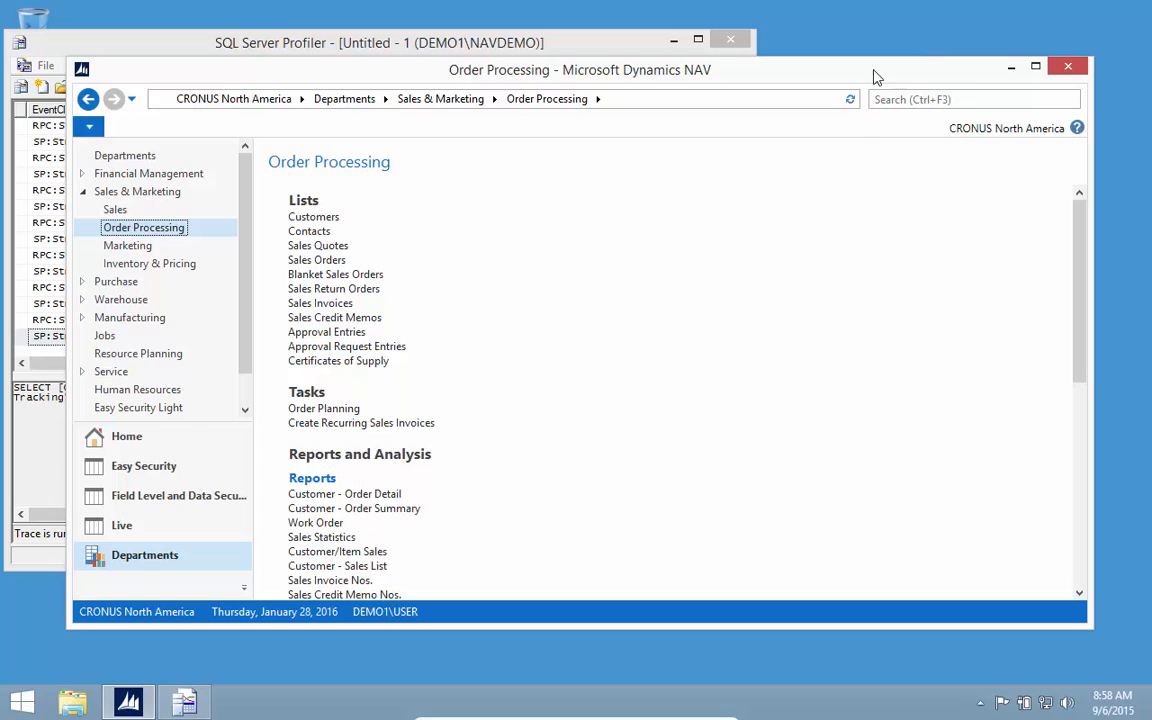
click(324, 219)
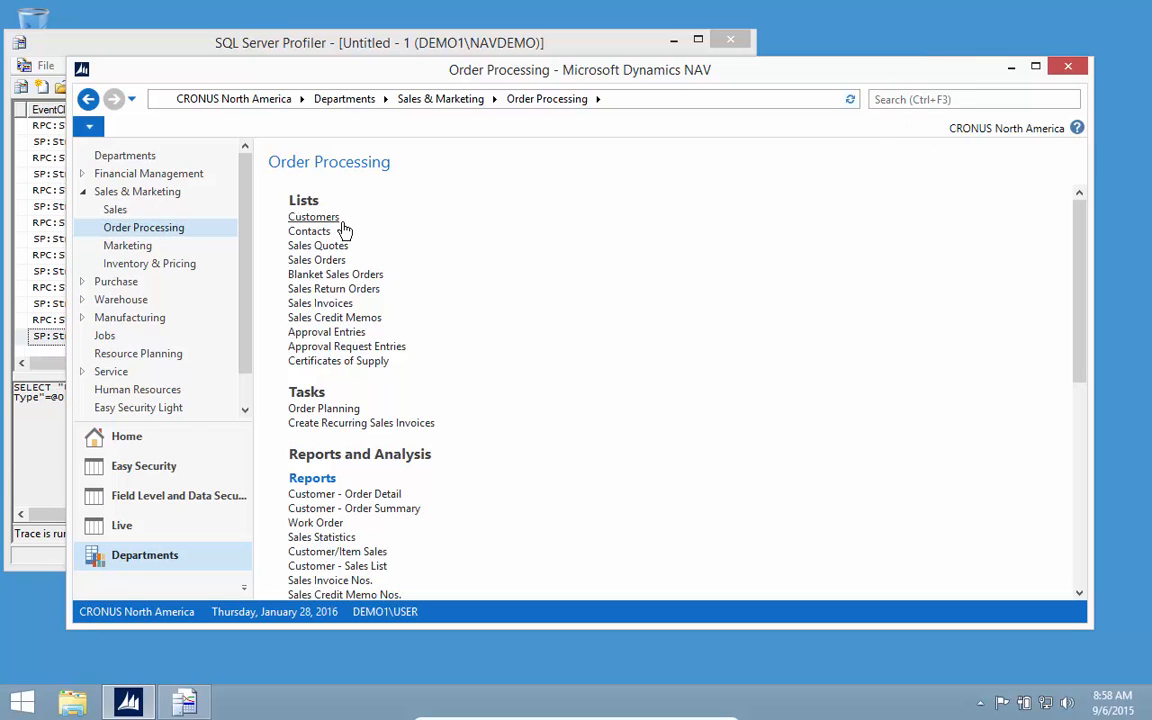
click(314, 218)
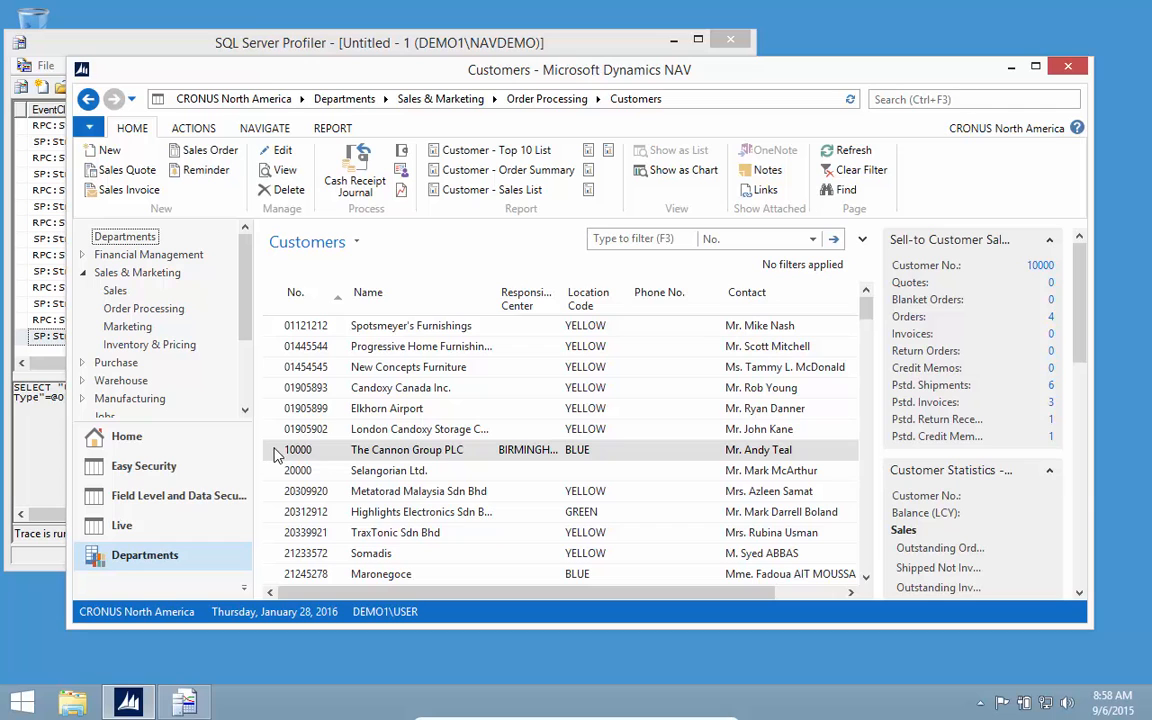
Enter the suite number as Address 2 on The Cannon Group PLC's customer card and close the card.
double_click(283, 451)
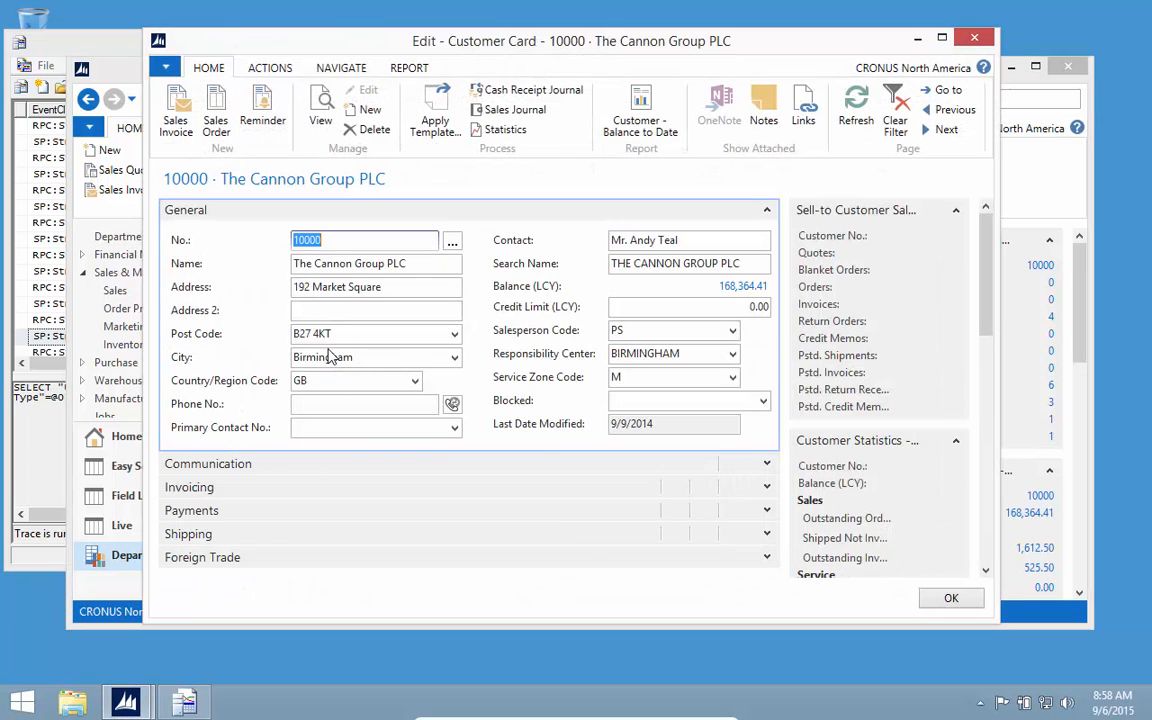
click(330, 311)
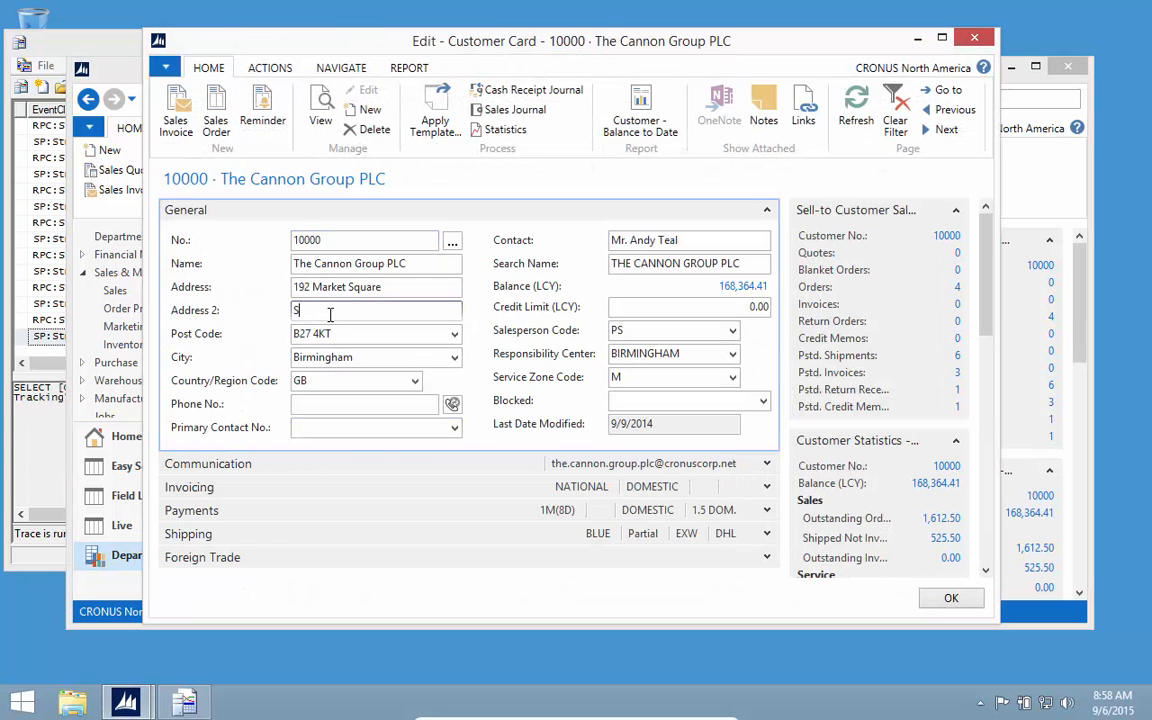
text(Suite 120)
key(Tab)
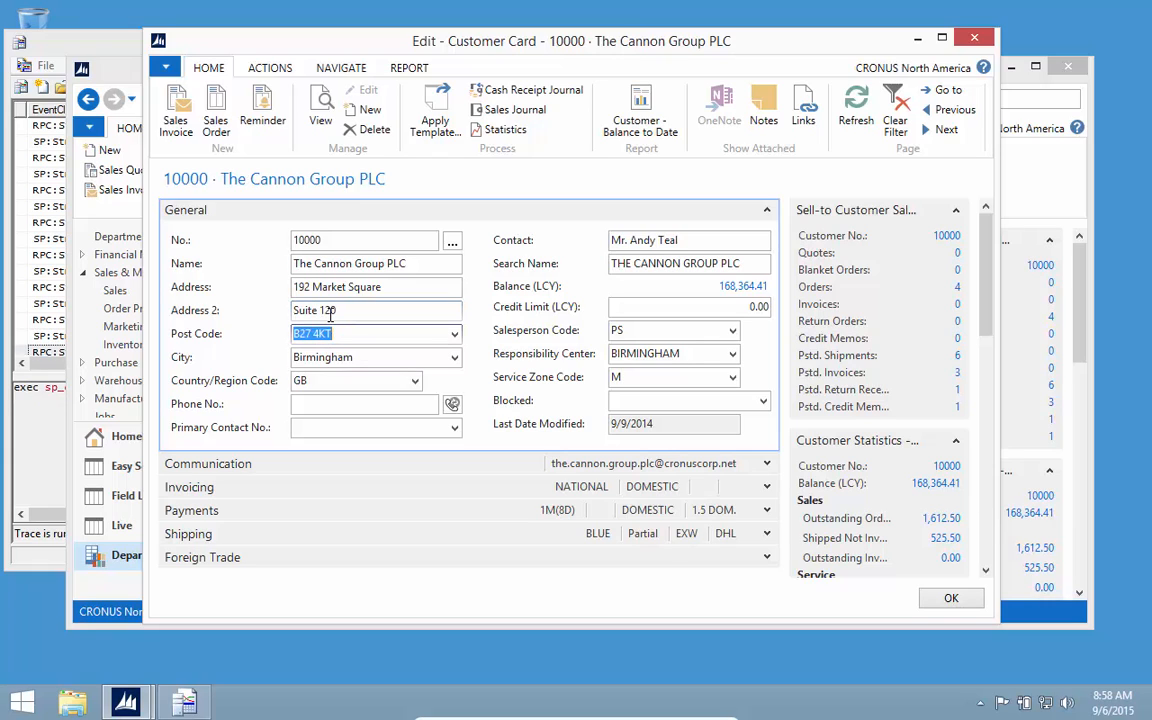
click(951, 599)
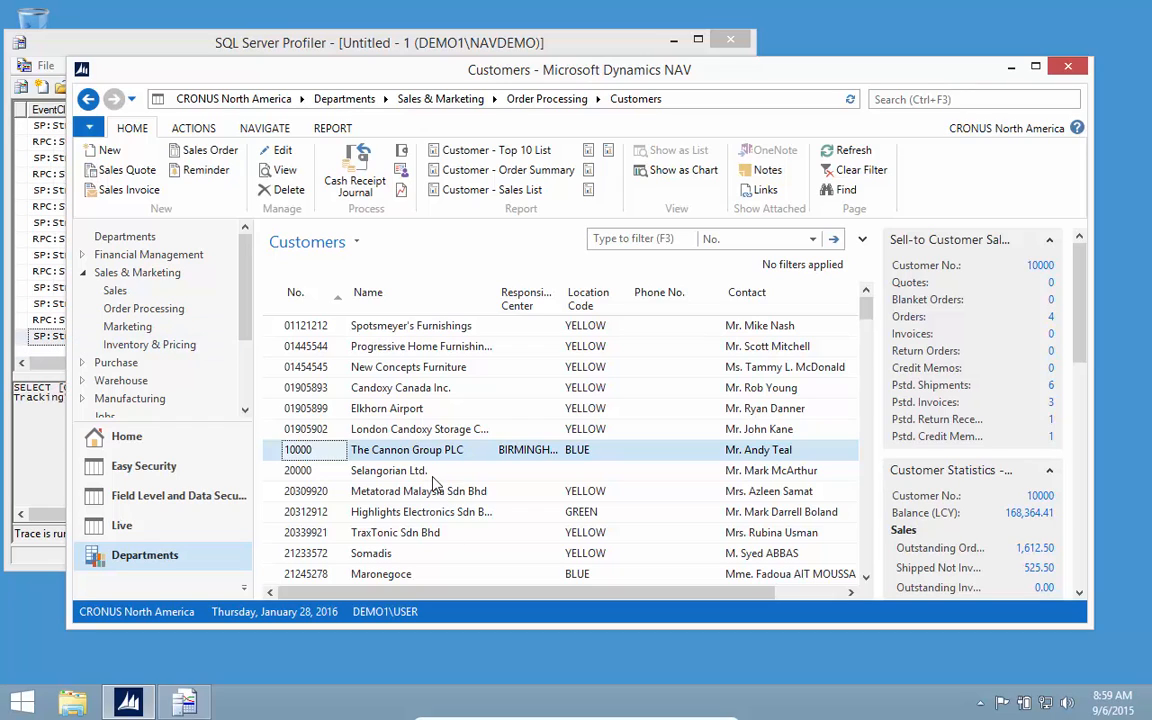
Switch to SQL Server Profiler, stop the trace and save it as an XML file in C:\Temp under a name beginning with Edit.
click(168, 50)
click(213, 87)
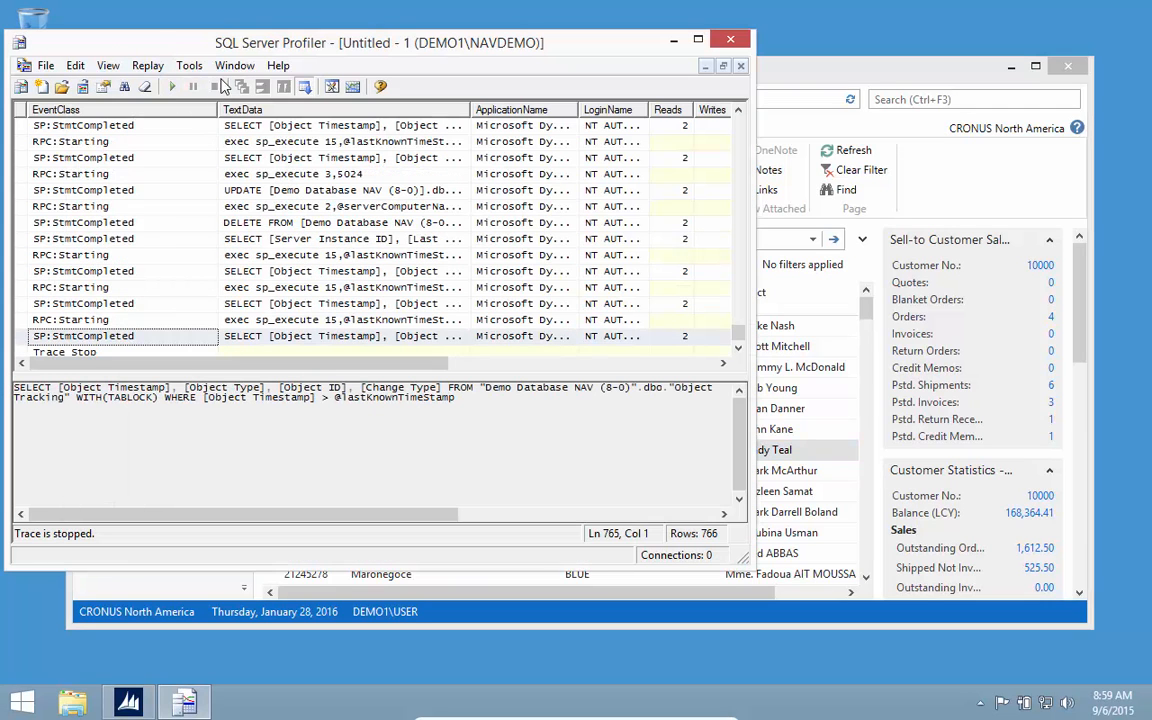
click(46, 66)
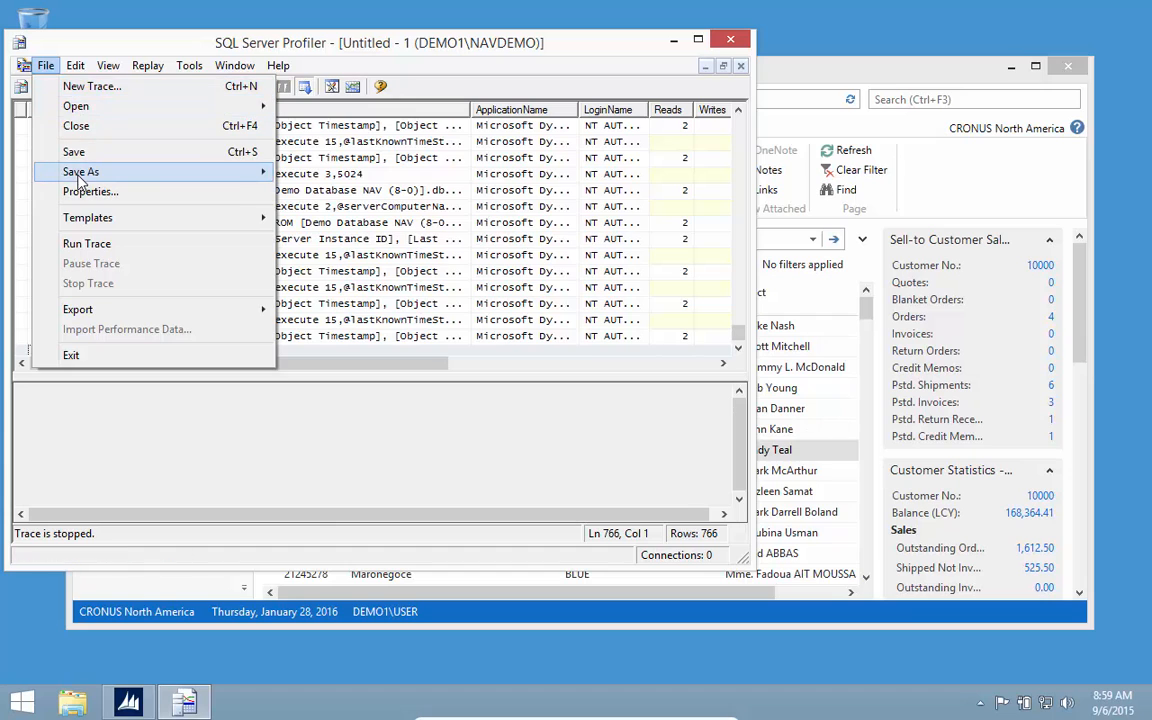
mouse_move(100, 172)
click(366, 242)
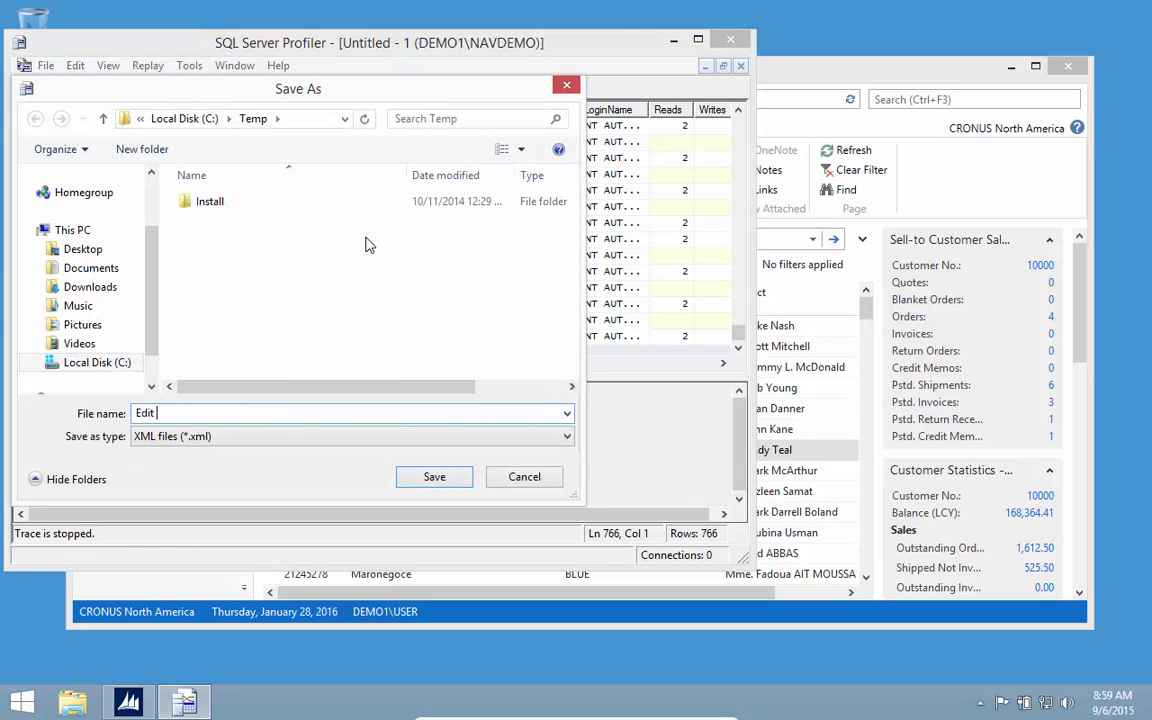
key(Return)
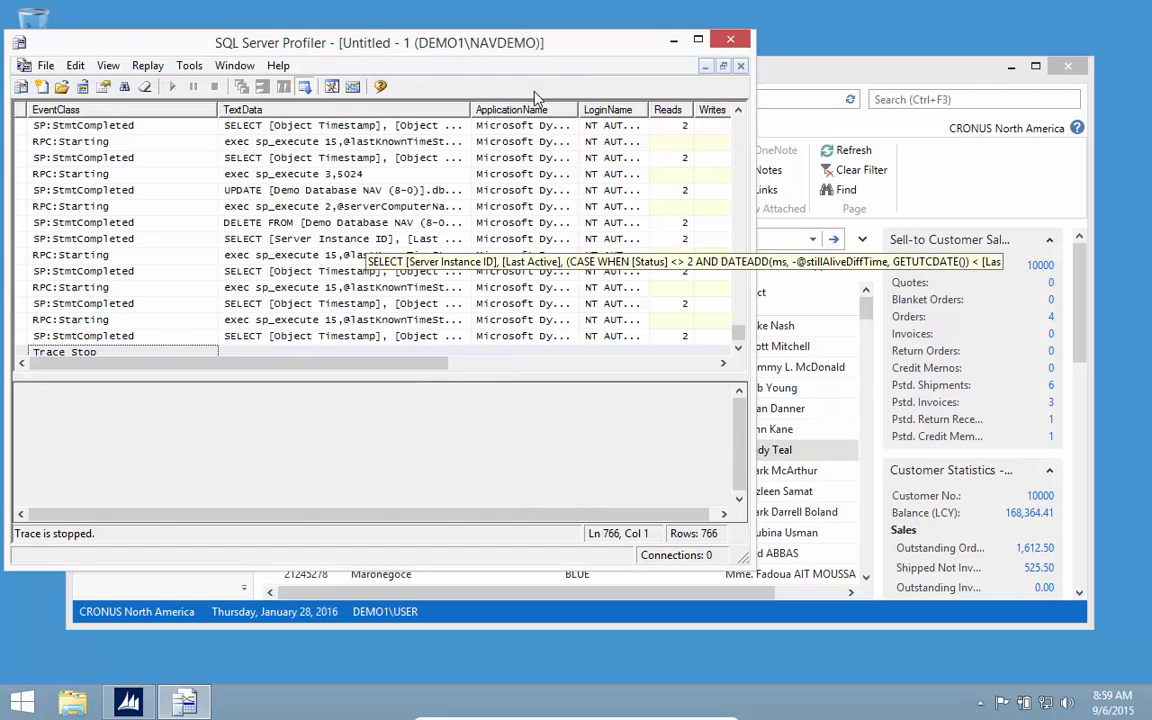
click(678, 42)
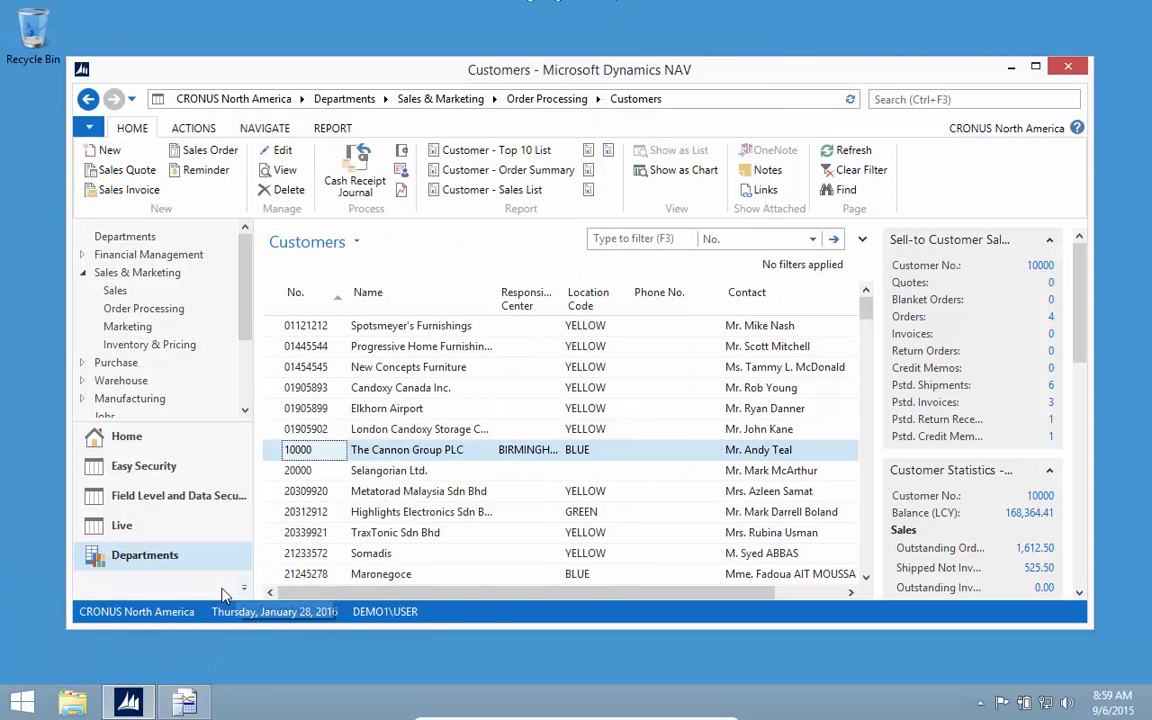
Switch to Microsoft Dynamics NAV and change the active company to CRONUS Easy Security.
click(157, 617)
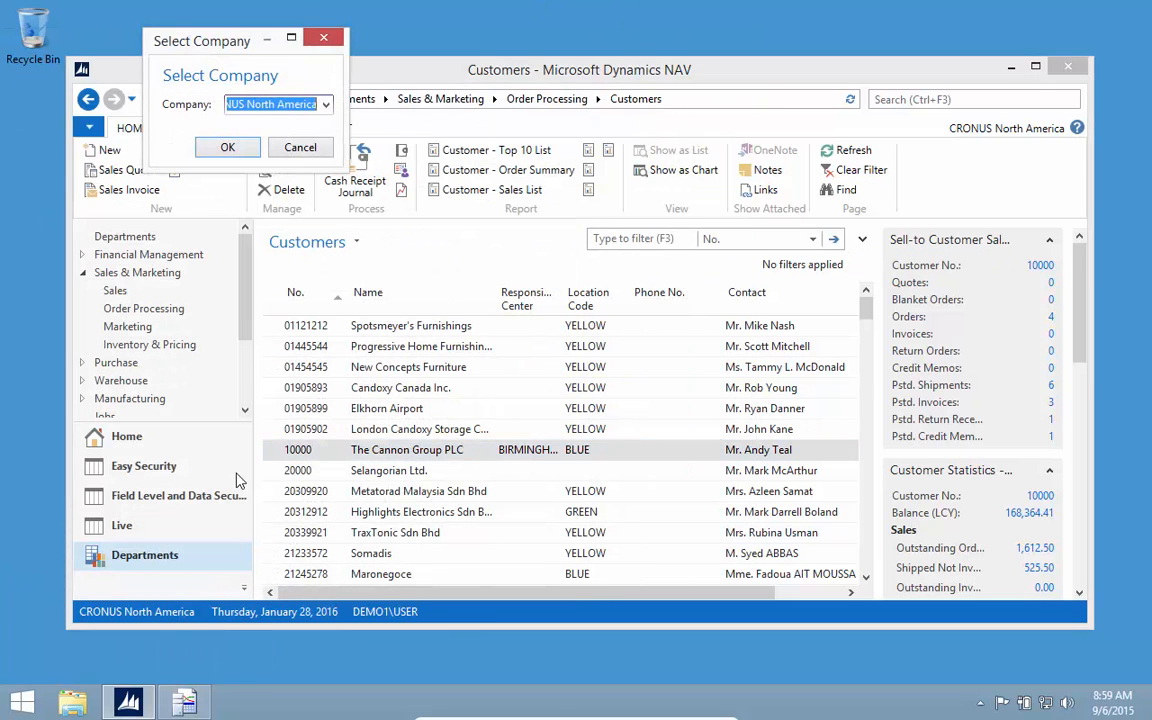
click(328, 103)
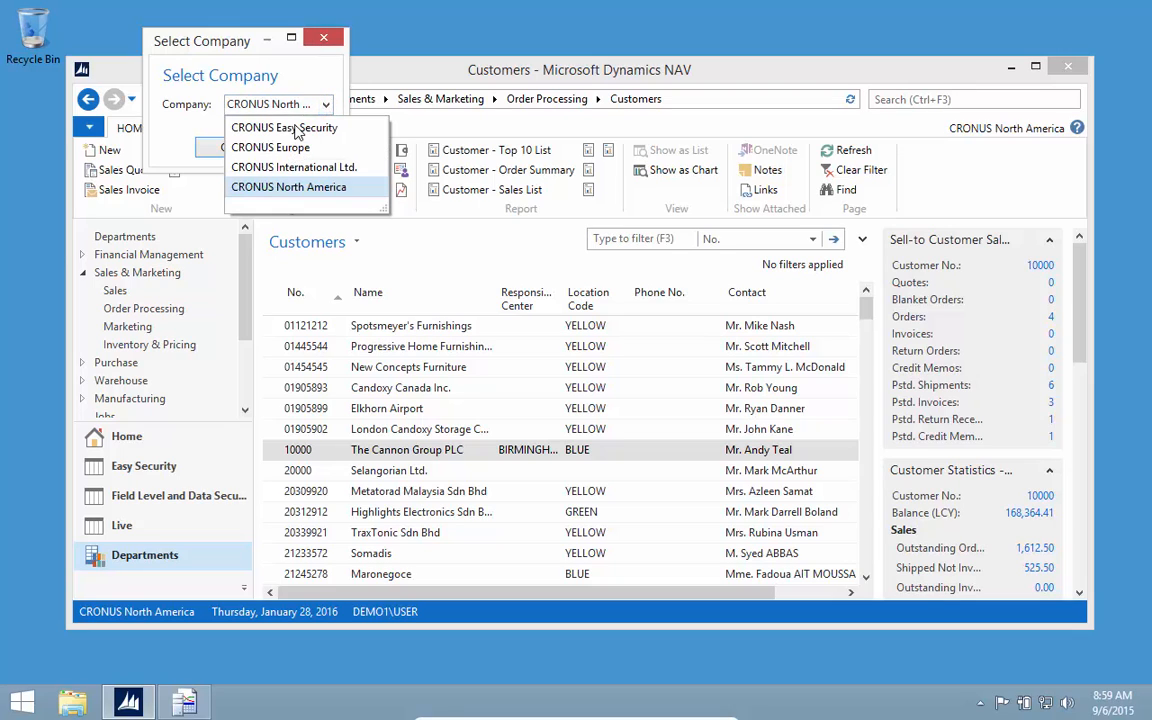
click(290, 128)
click(228, 147)
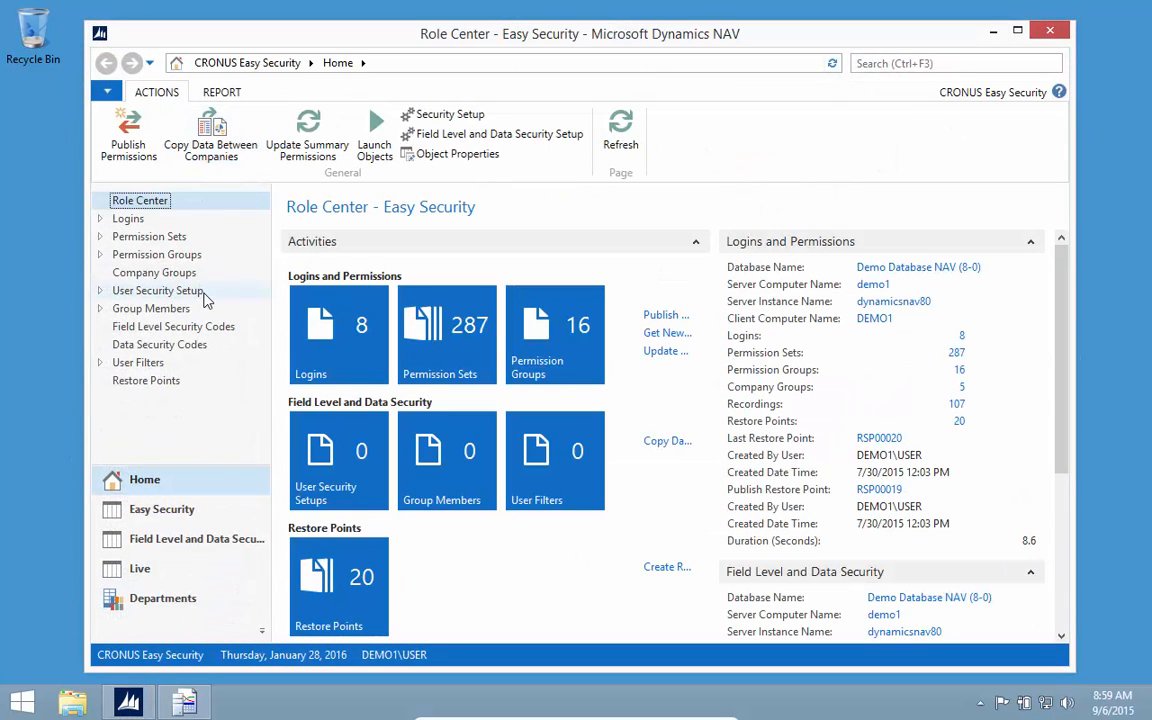
Open the Permission Sets list under Departments, Easy Security, Logins and Permissions.
click(180, 237)
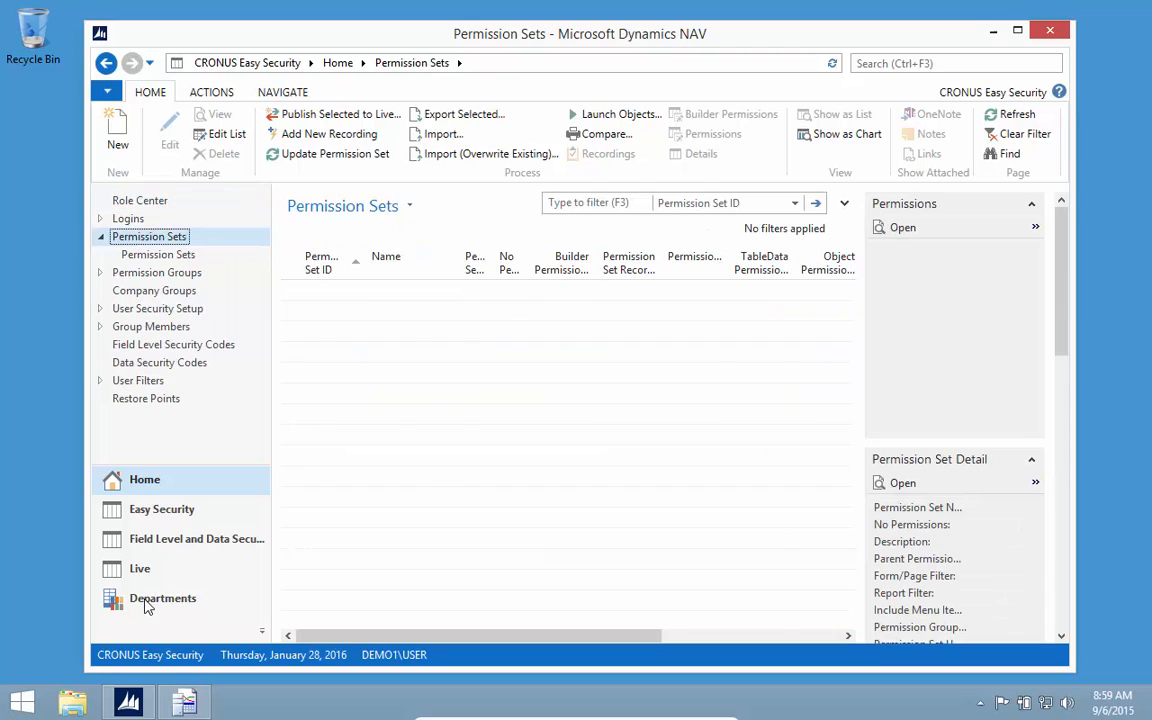
click(147, 600)
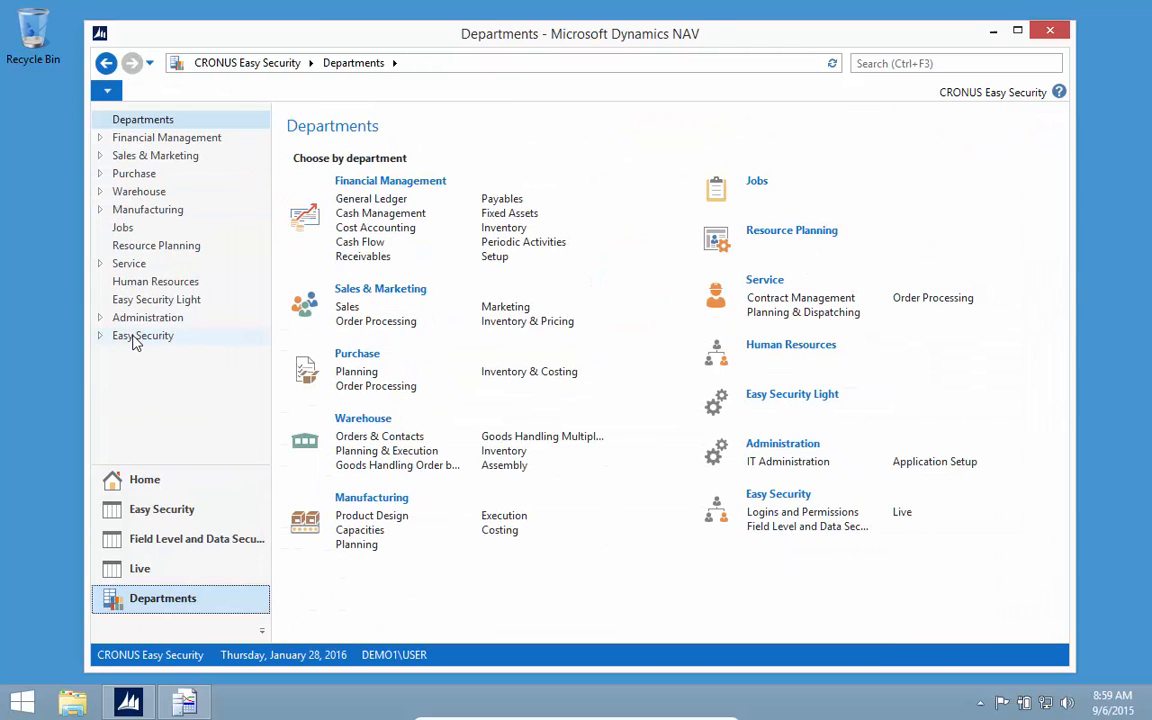
click(136, 336)
click(168, 355)
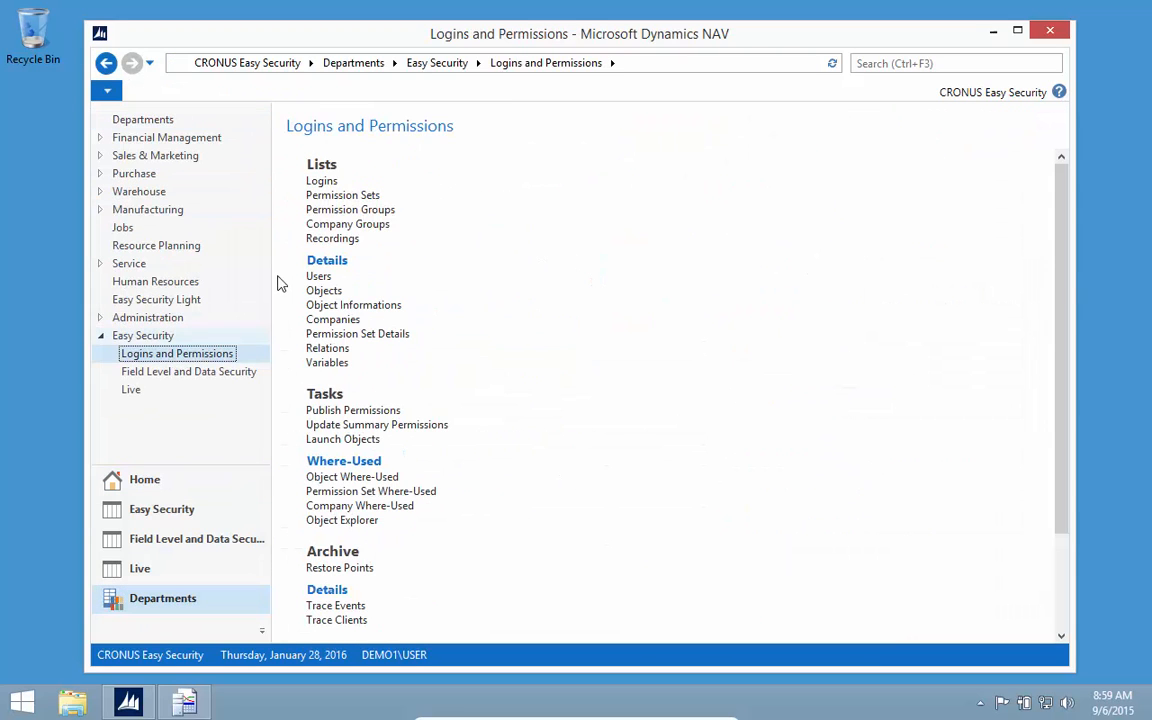
click(338, 196)
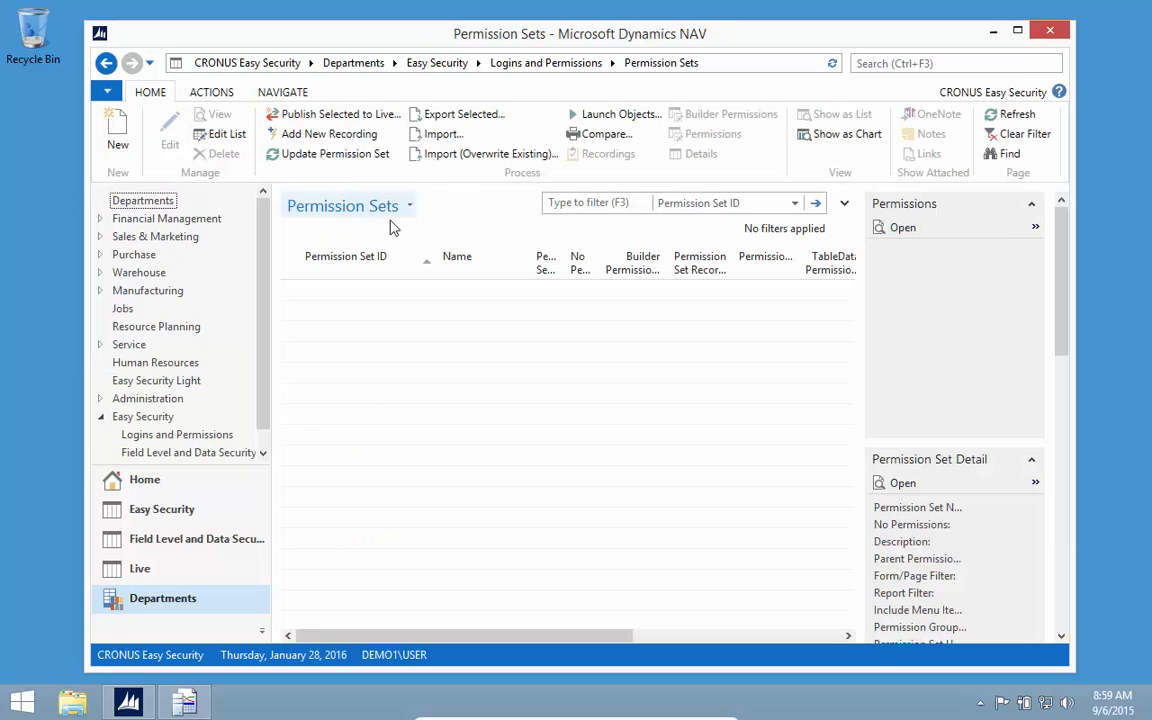
Create a permission set with the ID EDIT CUSTOMER and add a new recording from the trace file Edit Customer.xml in C:\Temp.
click(118, 148)
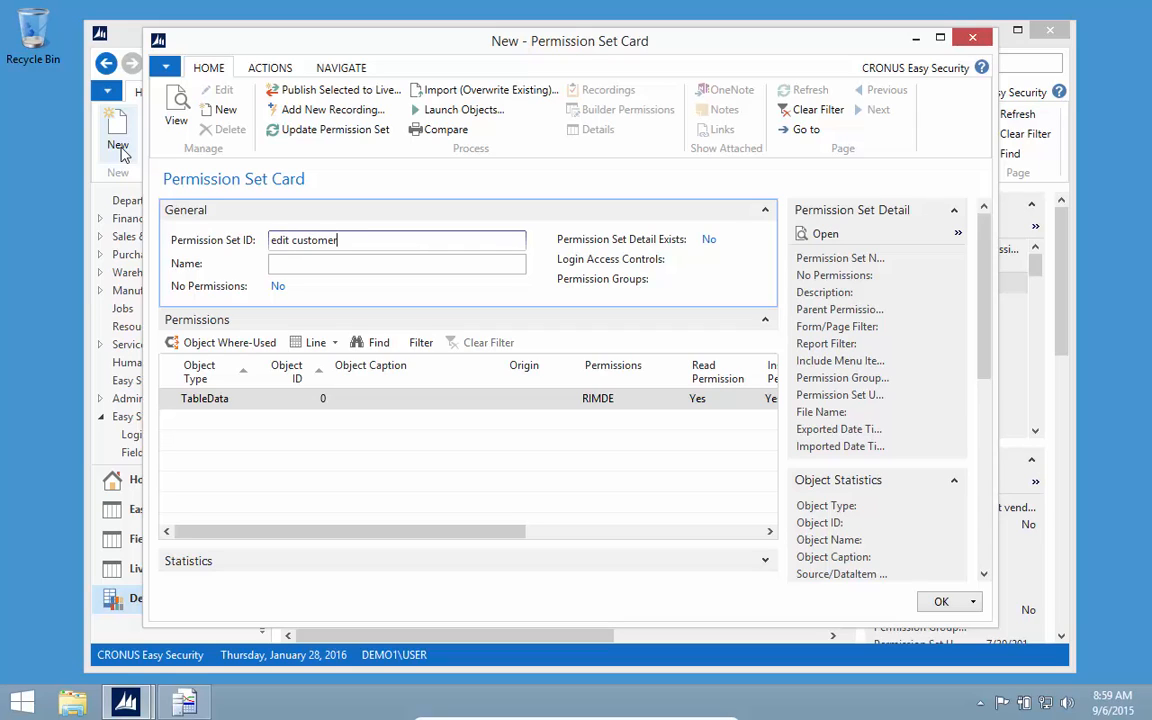
key(Tab)
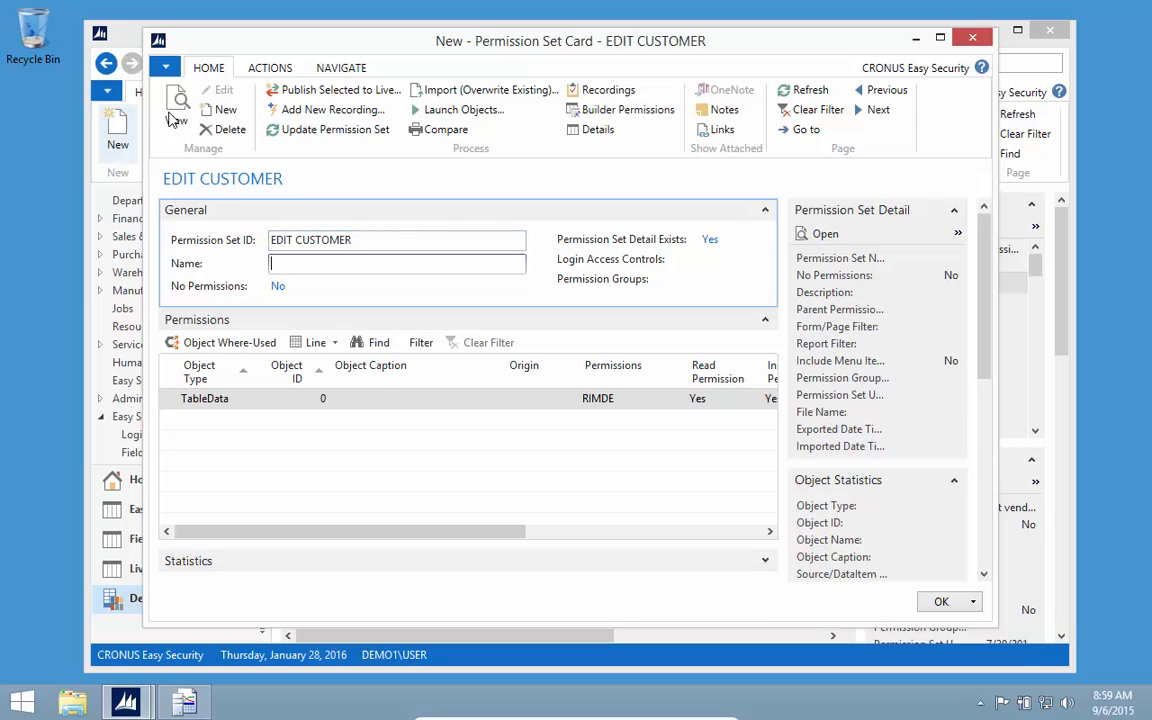
click(329, 114)
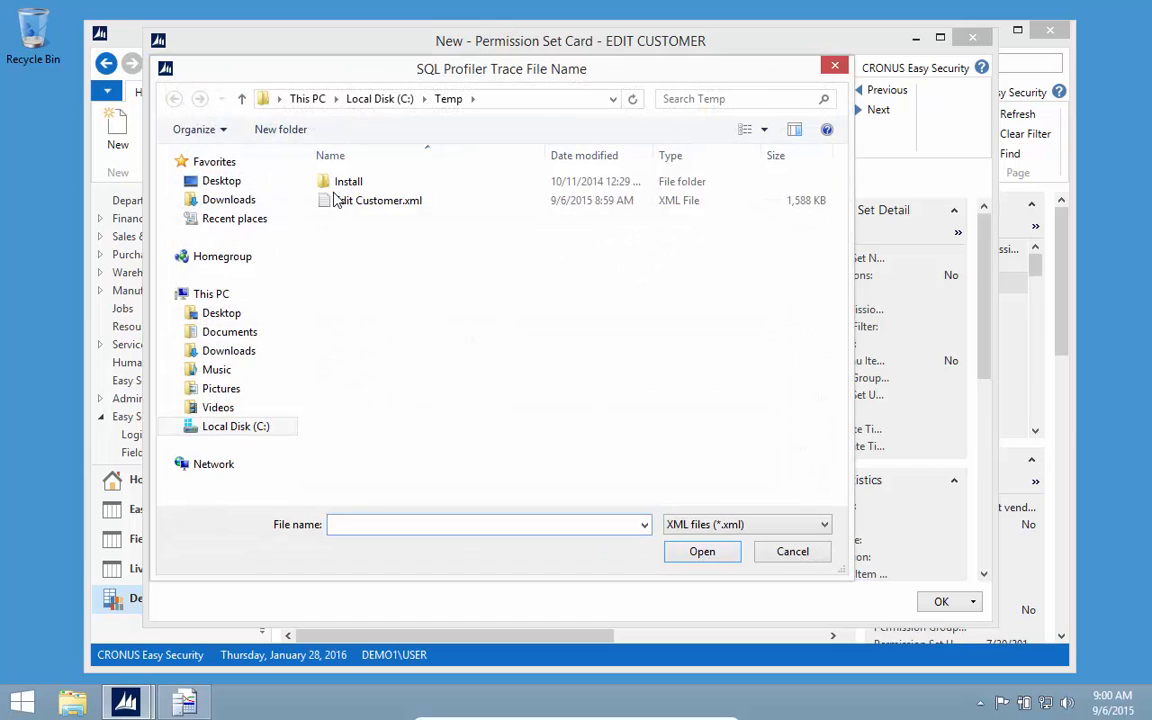
click(345, 200)
click(686, 549)
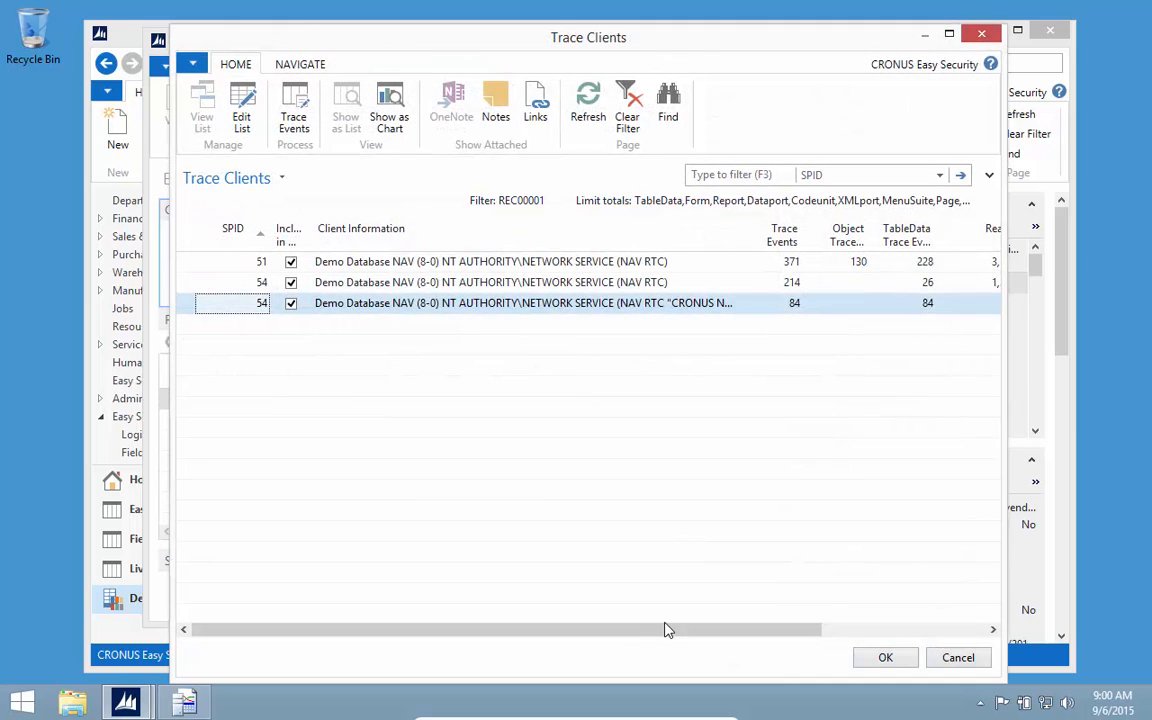
Review the trace clients' event columns and import the trace with all listed clients included.
drag(661, 630, 838, 640)
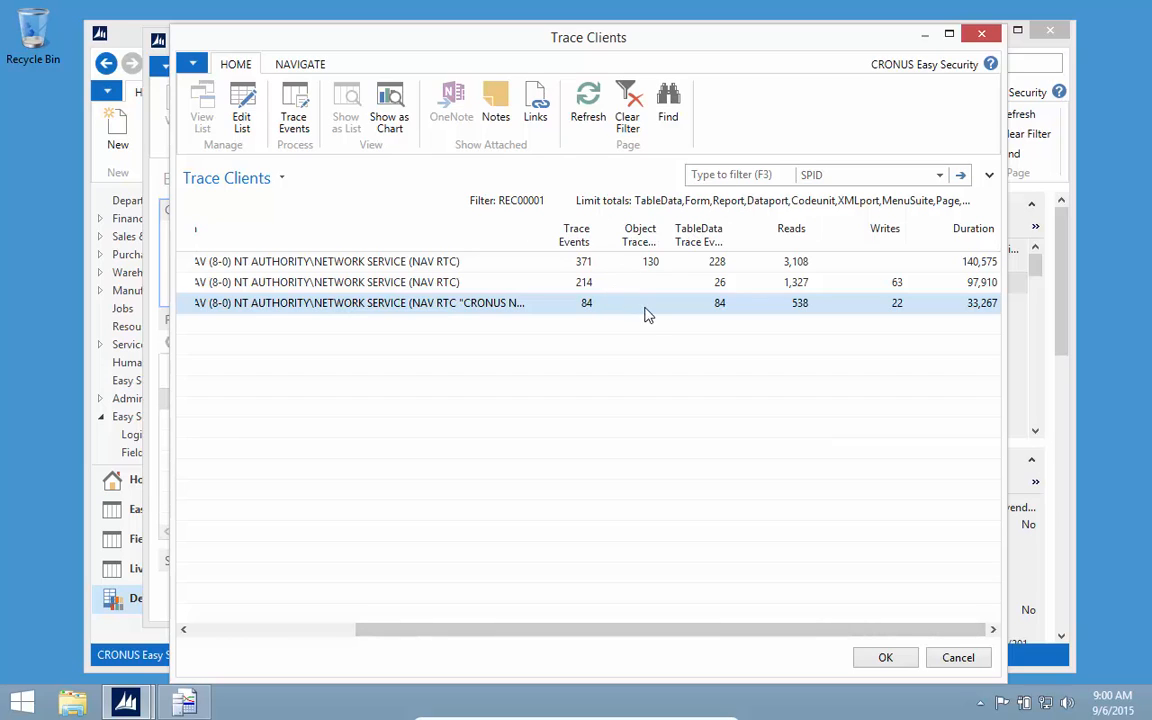
click(885, 658)
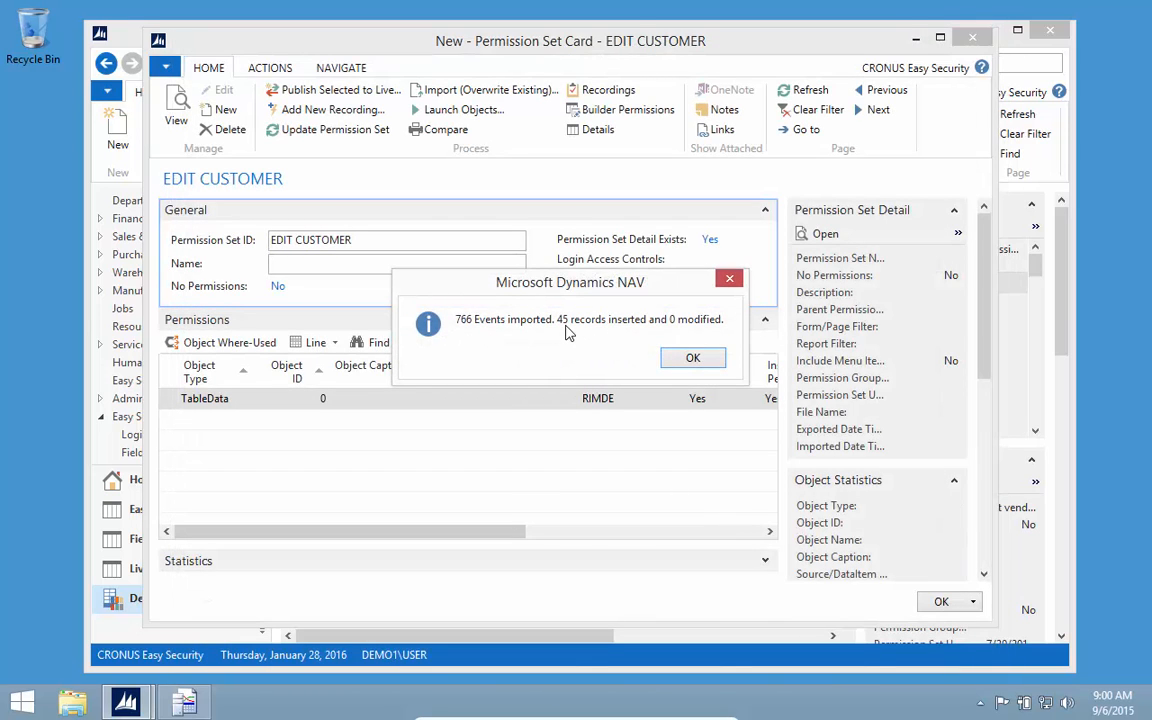
click(693, 360)
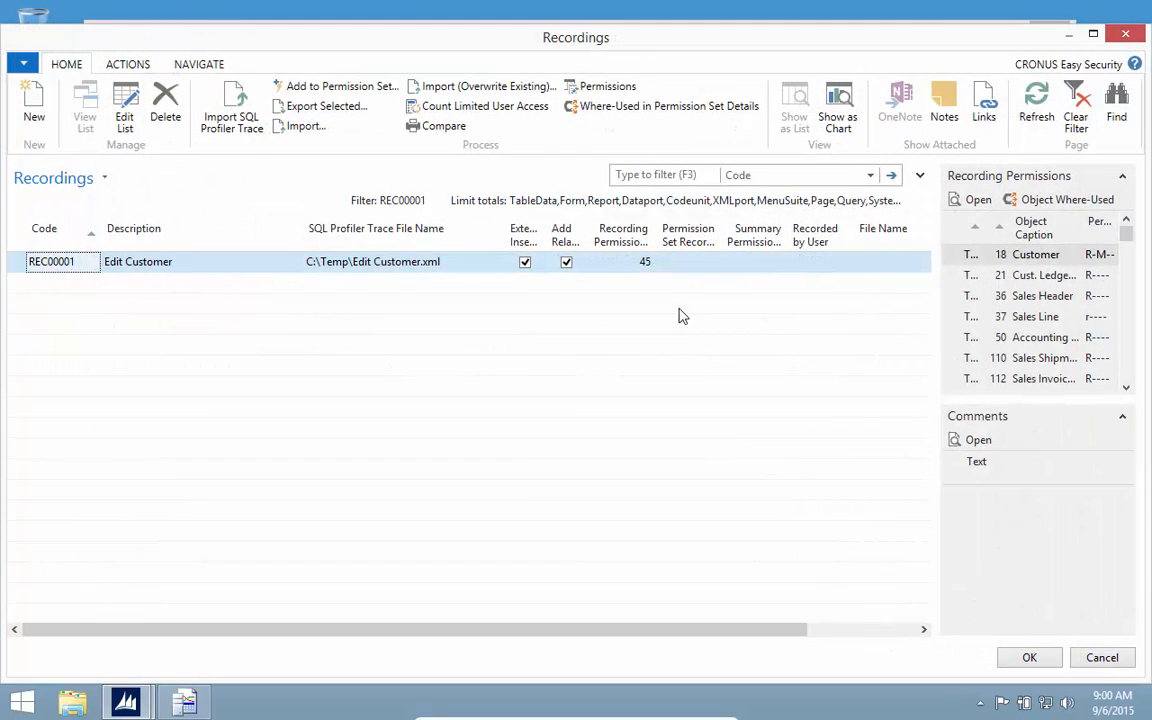
Examine the permissions captured by the Edit Customer recording, from table data down to codeunits, pages and queries, and close the list.
click(607, 88)
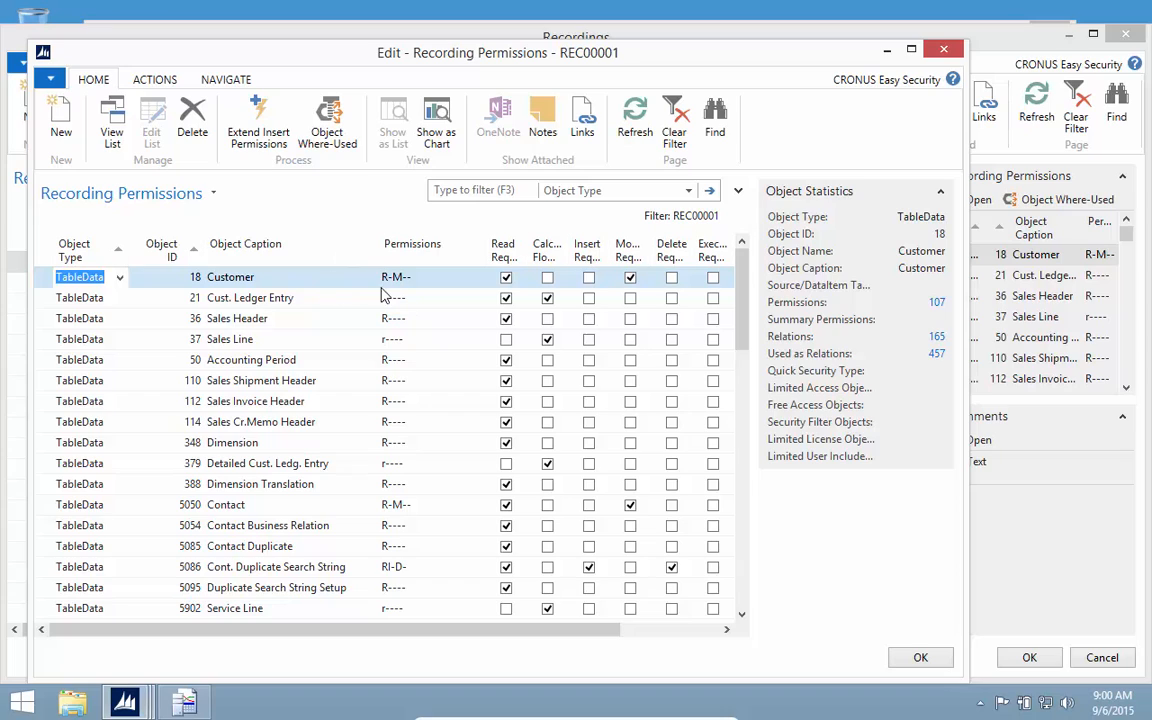
click(586, 566)
scroll(510, 458, down, 2)
scroll(510, 458, down, 5)
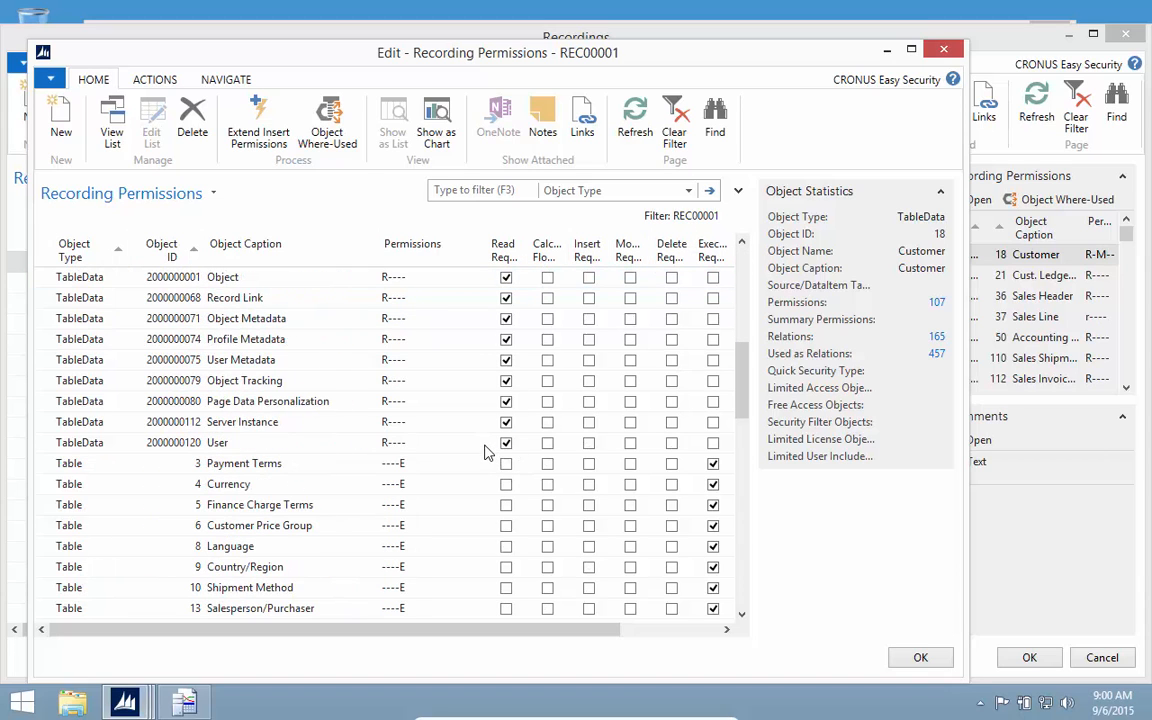
scroll(483, 452, up, 7)
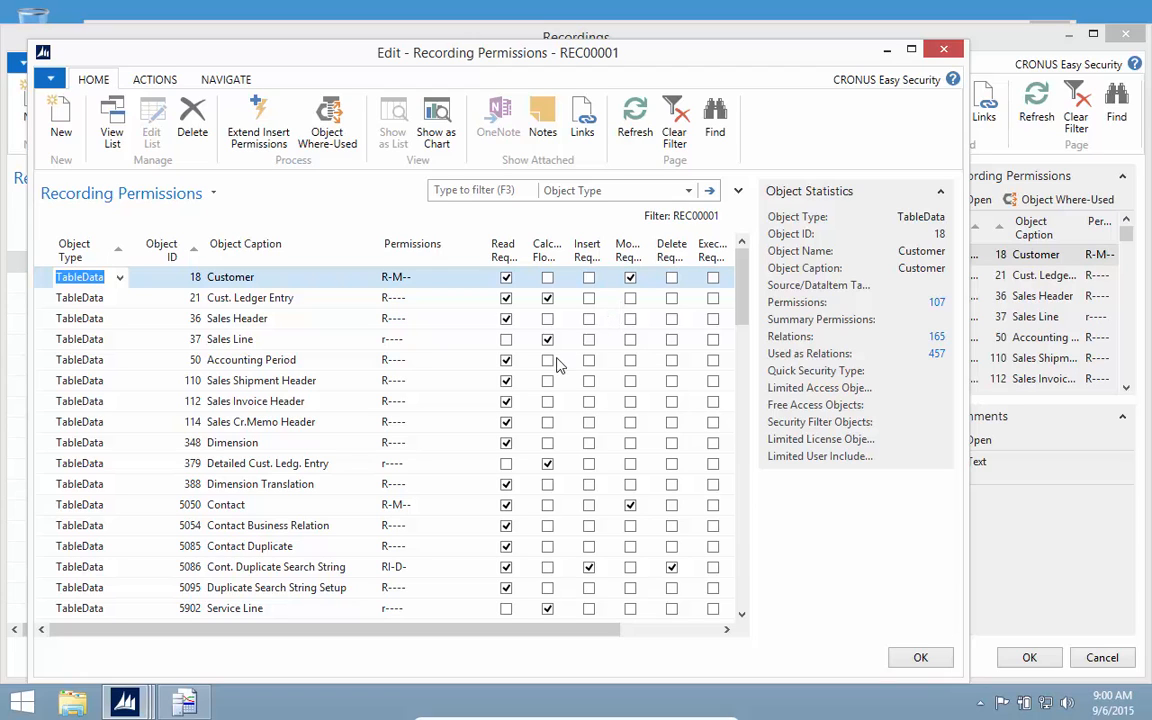
scroll(515, 428, down, 12)
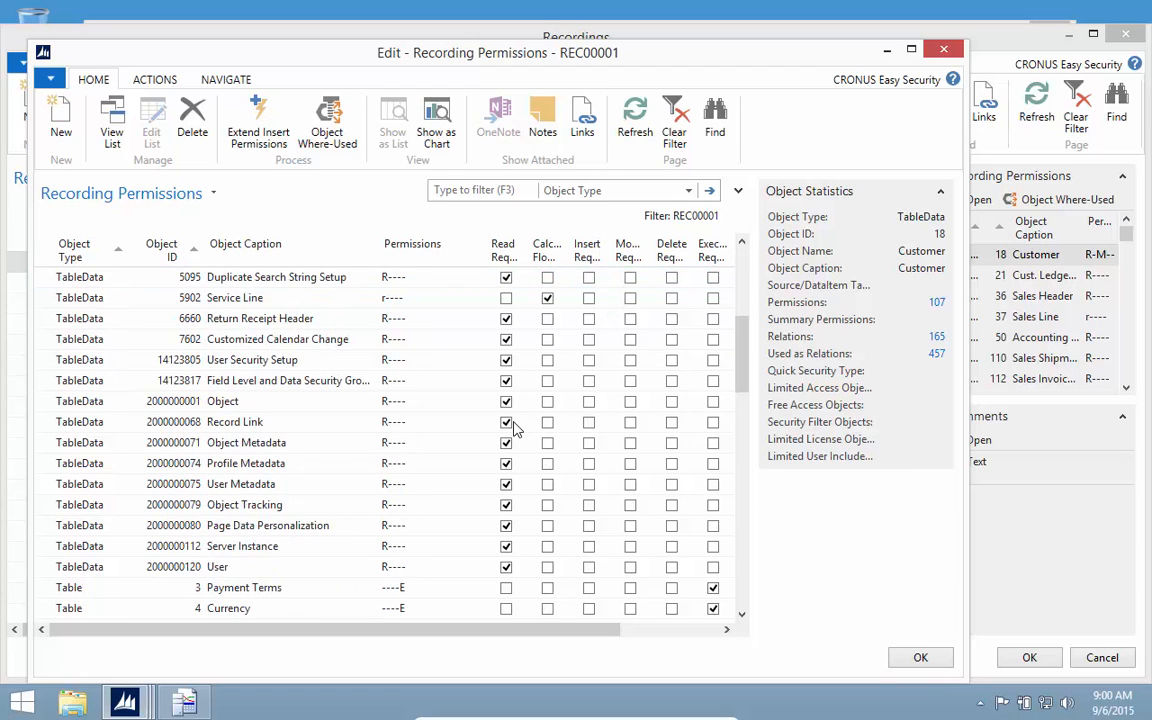
scroll(515, 428, down, 10)
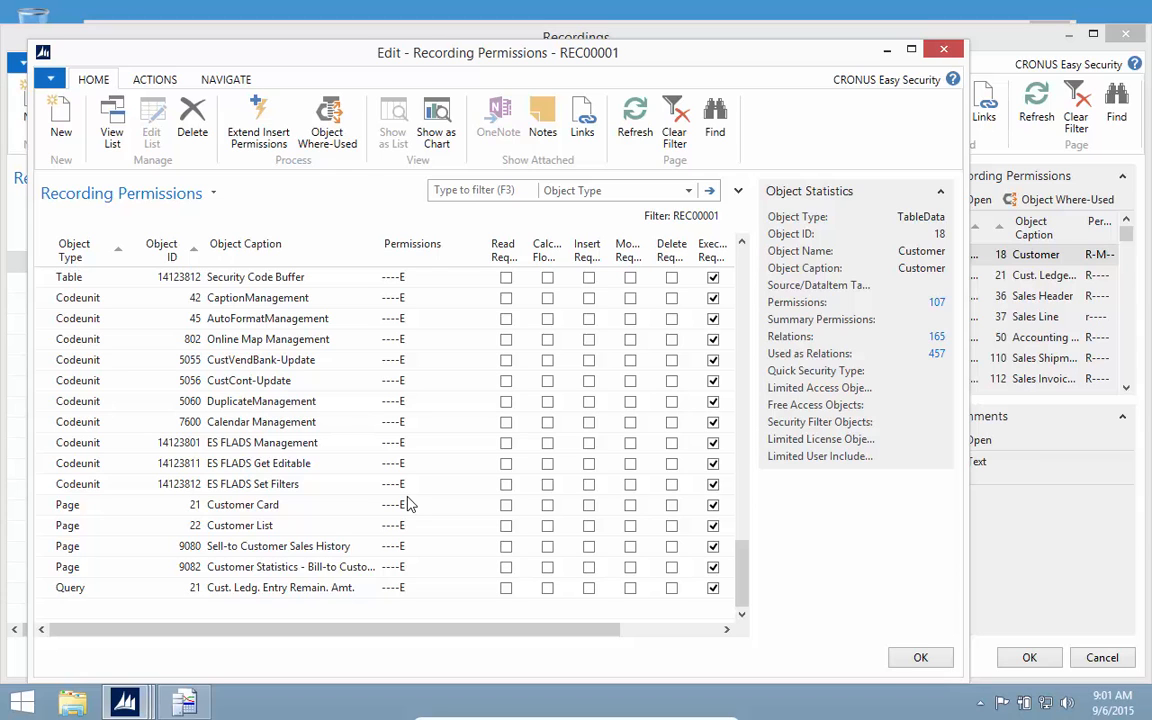
key(Escape)
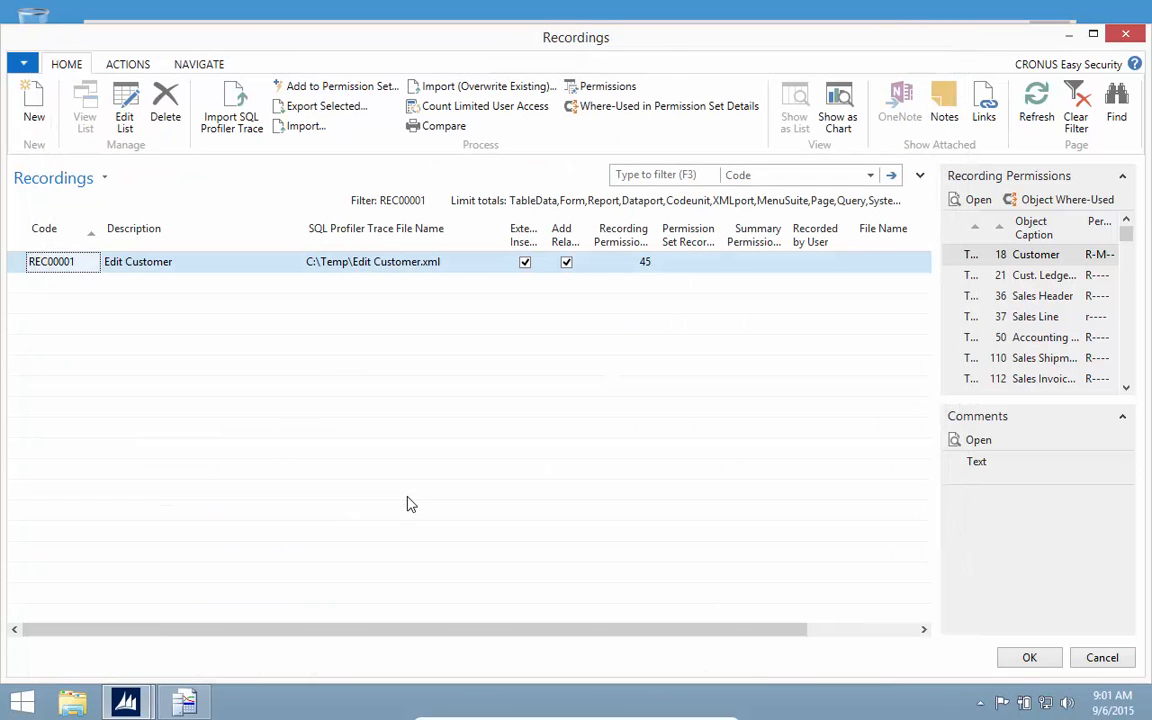
Accept the Edit Customer recording and update the EDIT CUSTOMER permission set from it.
click(1029, 658)
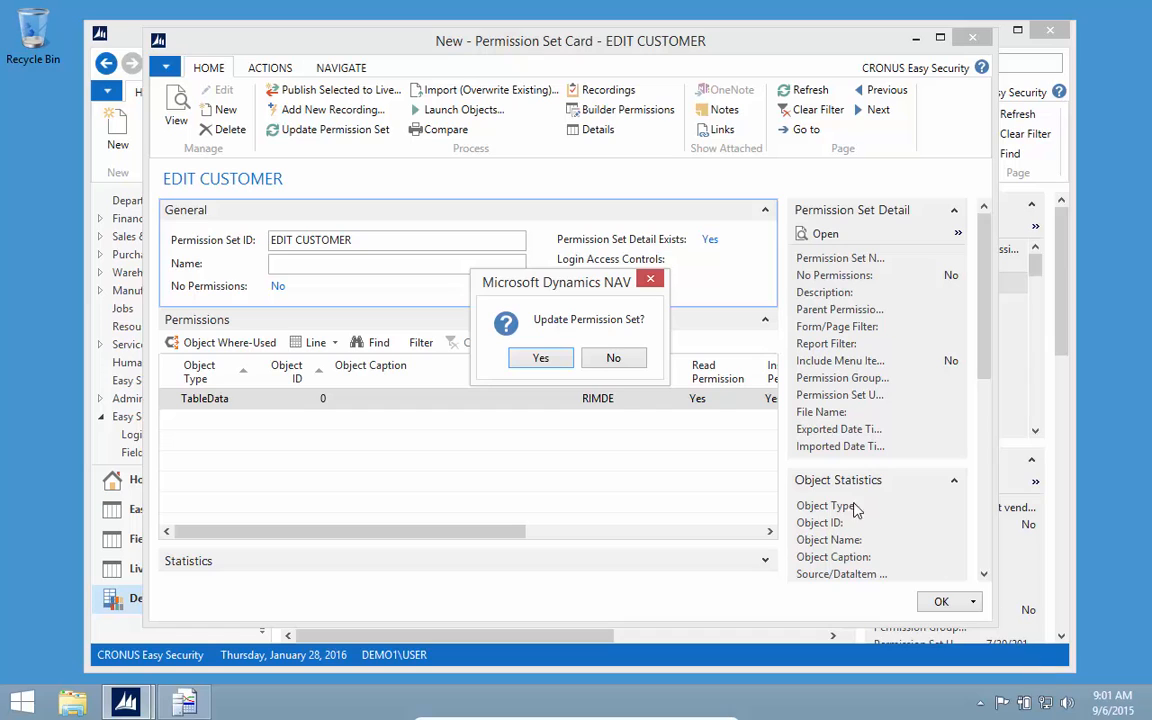
click(540, 358)
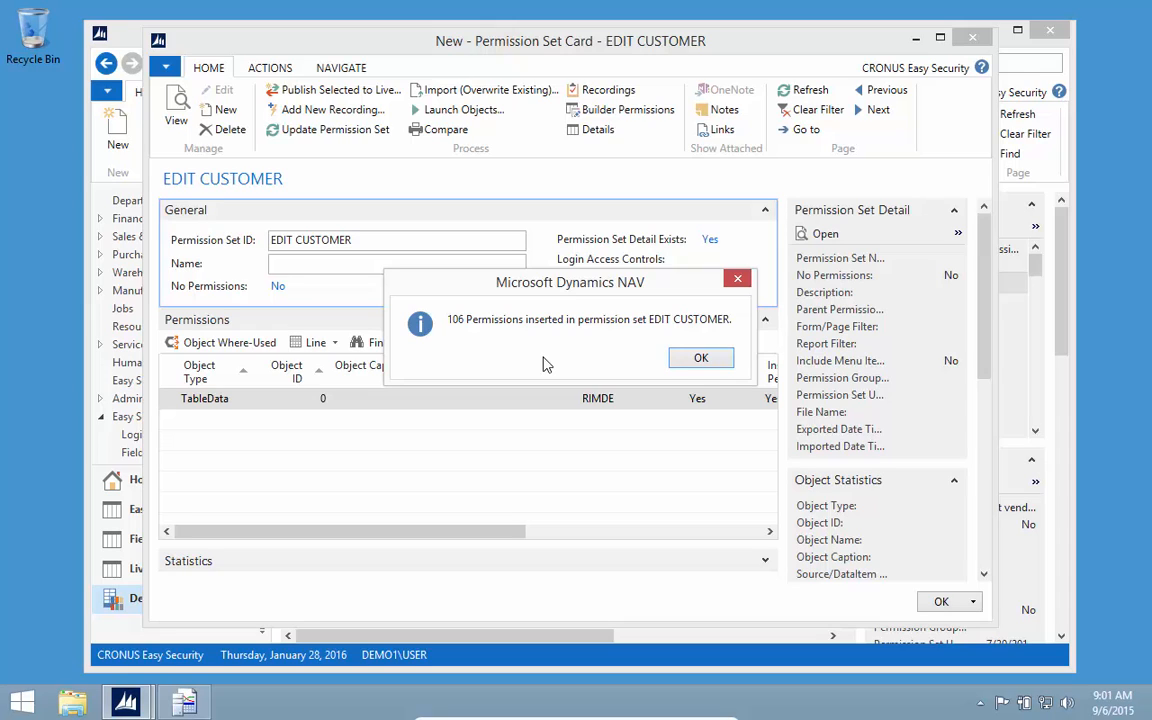
click(701, 359)
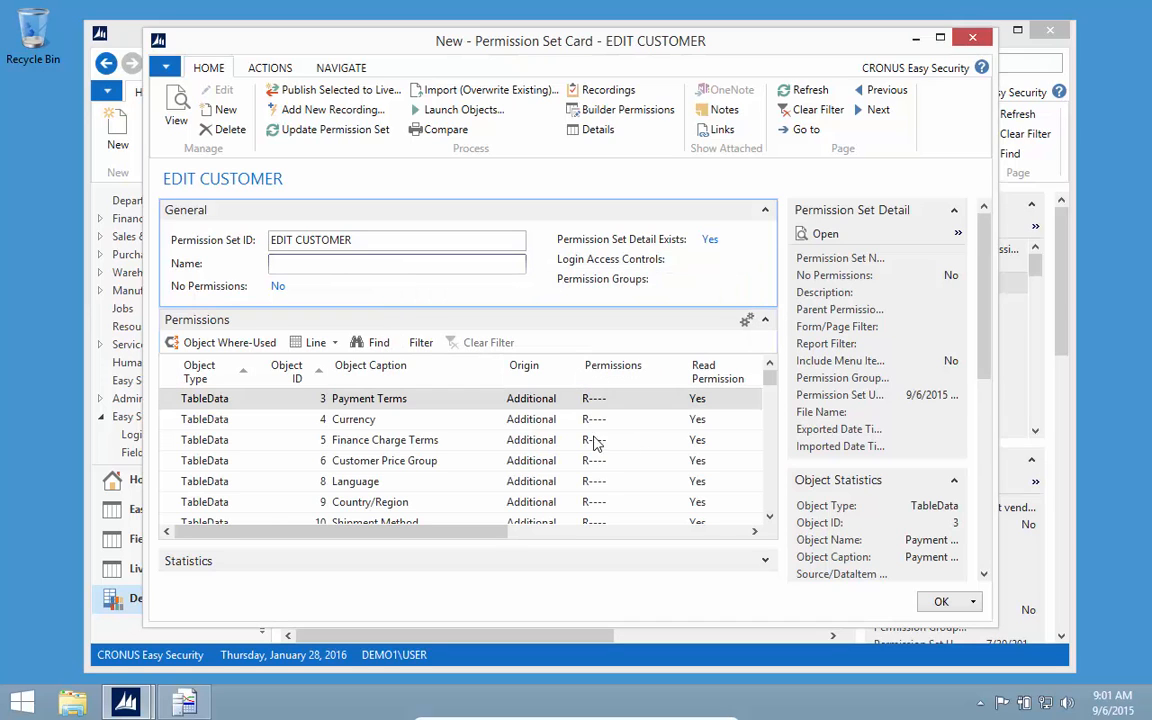
Examine the recorded and additional permissions on the EDIT CUSTOMER permission set card, including the page entries, and close the card.
scroll(490, 430, down, 2)
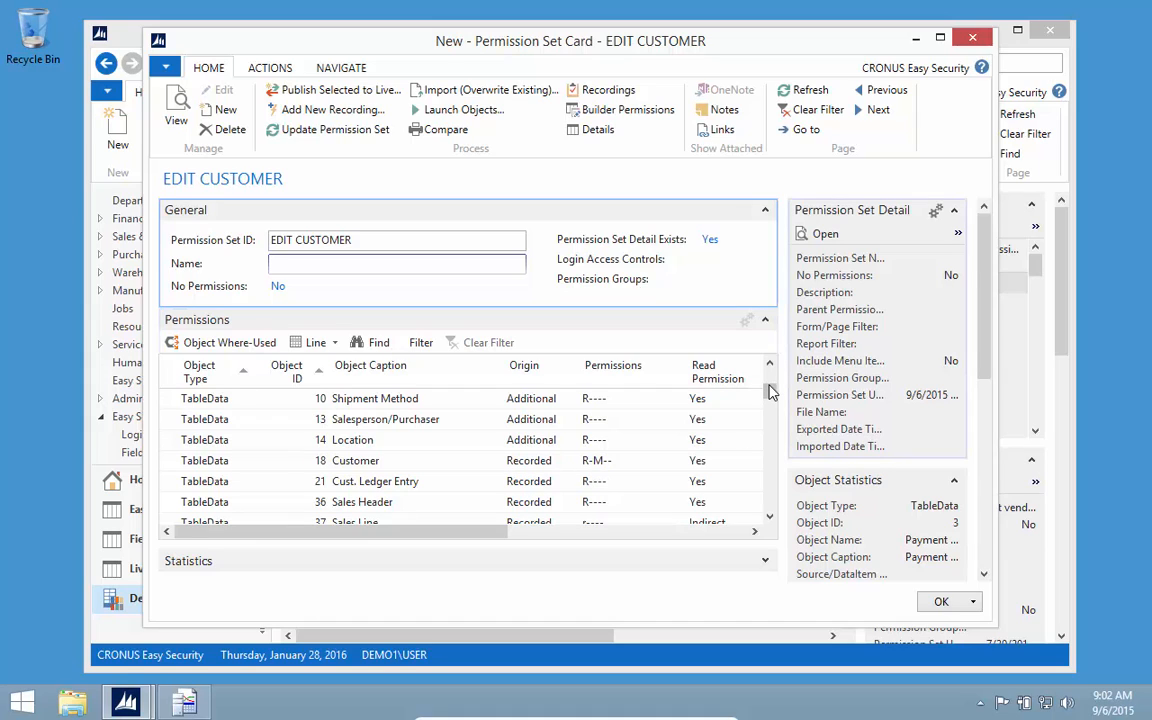
click(775, 418)
drag(775, 418, 769, 510)
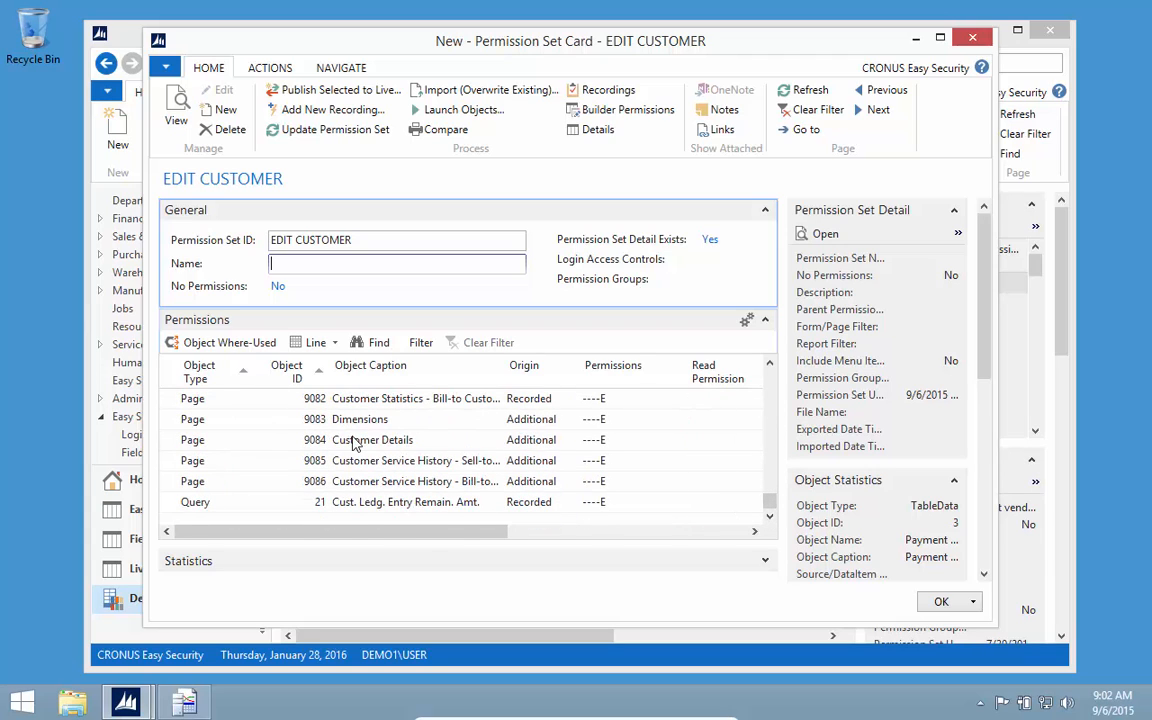
scroll(350, 440, up, 1)
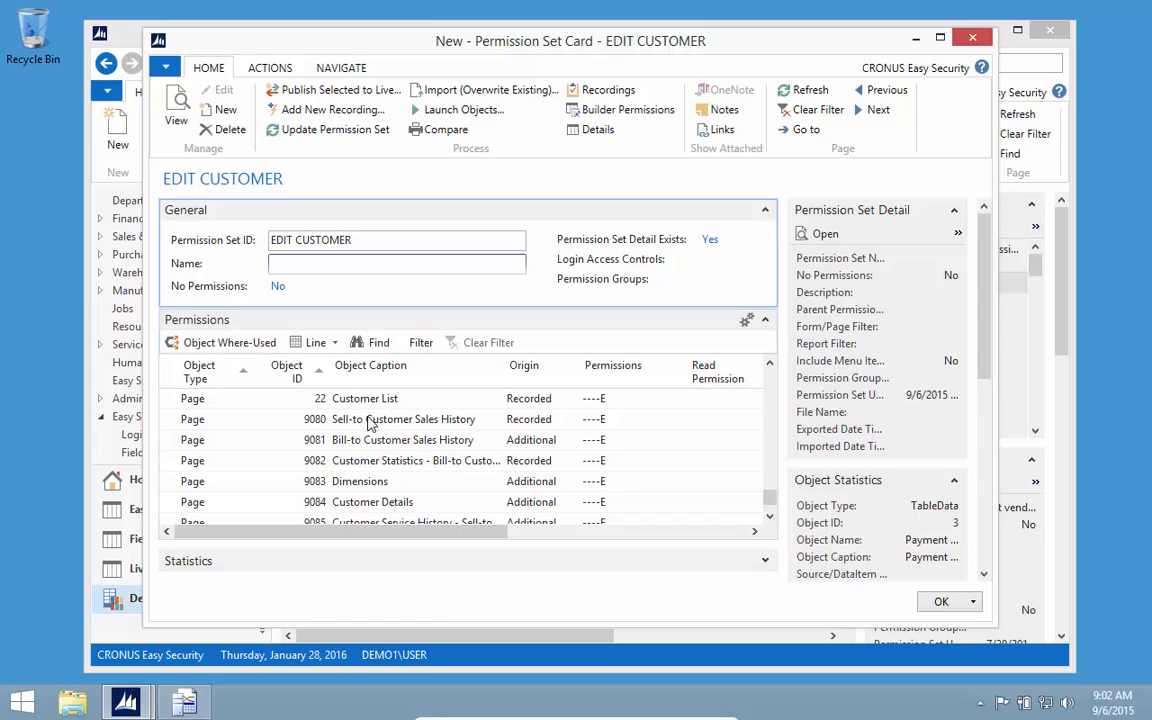
scroll(340, 430, up, 1)
scroll(452, 458, up, 1)
scroll(480, 450, down, 2)
key(Escape)
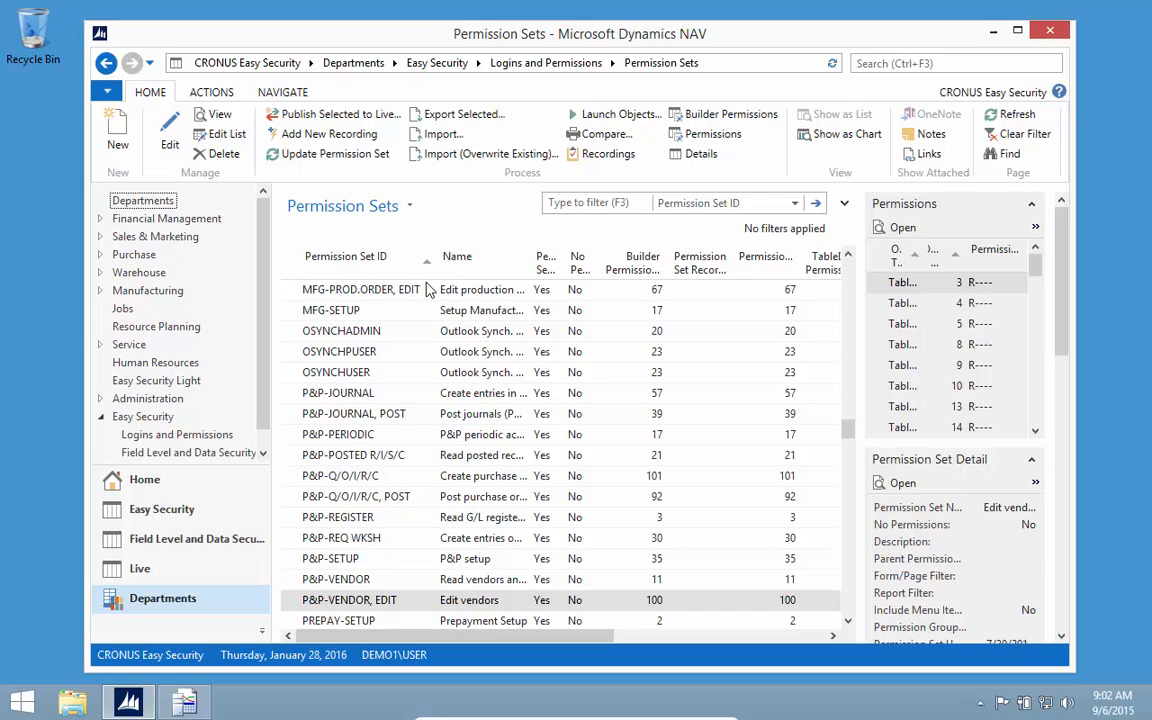
Add the Edit Customer recording REC00001 to the existing permission set S&R-CUSTOMER, EDIT and open the recording's entry.
scroll(385, 560, down, 4)
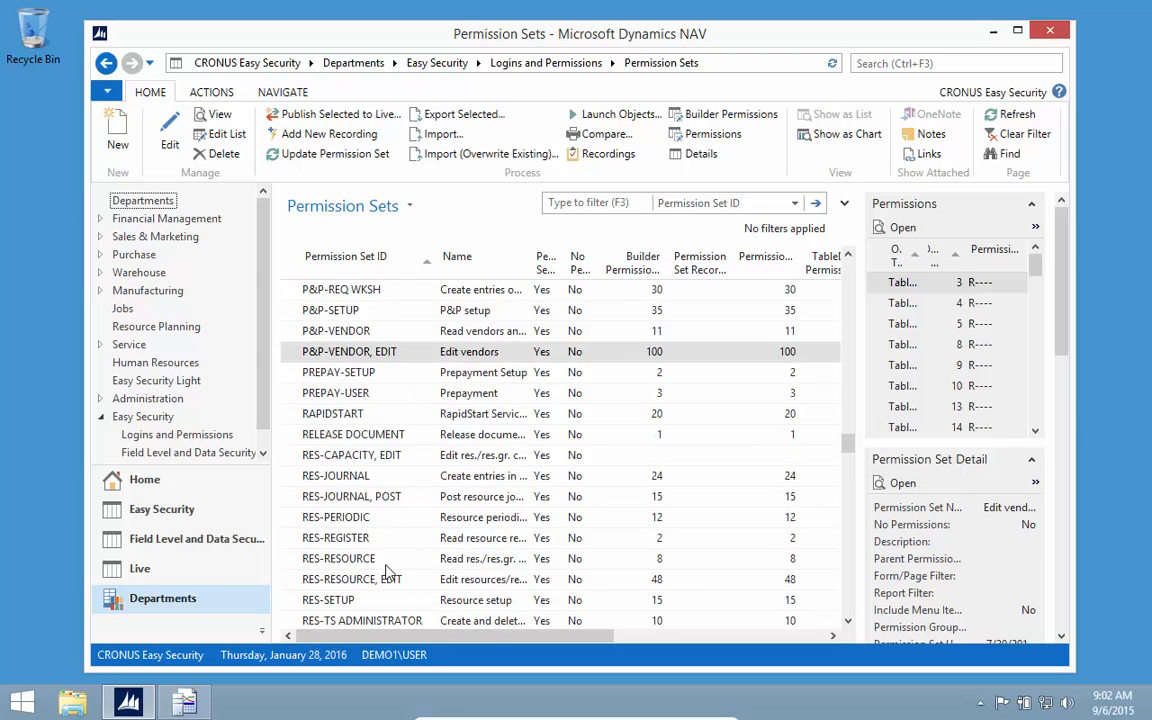
scroll(388, 565, down, 8)
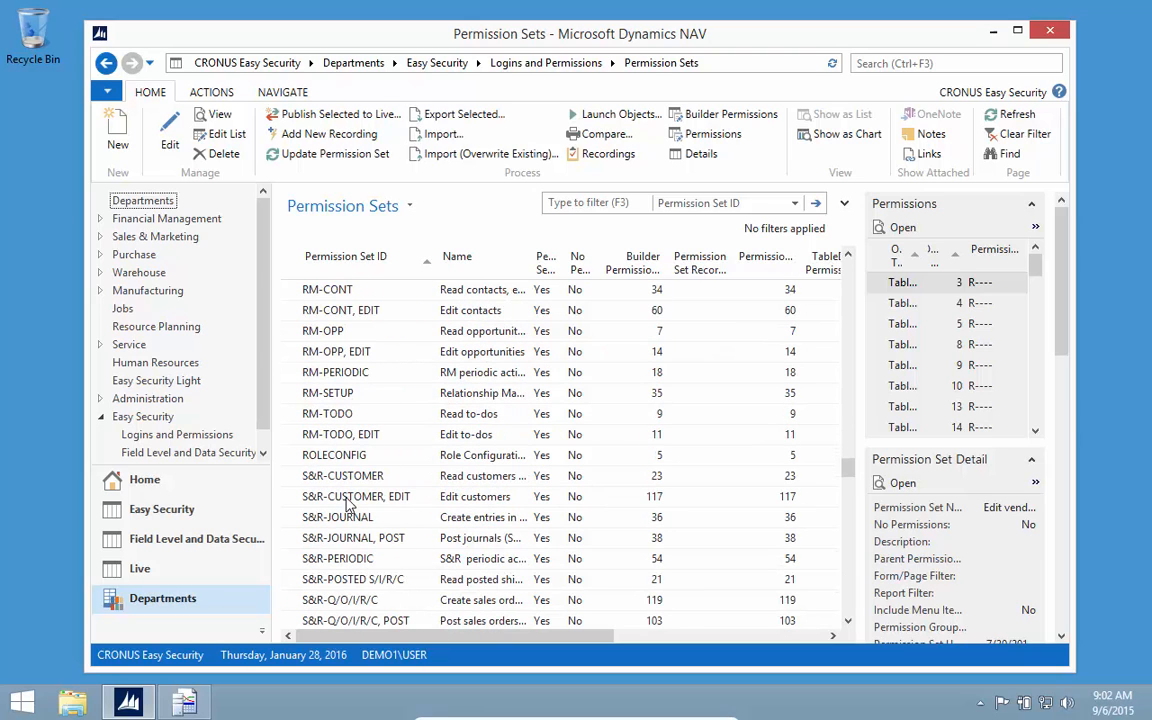
click(349, 497)
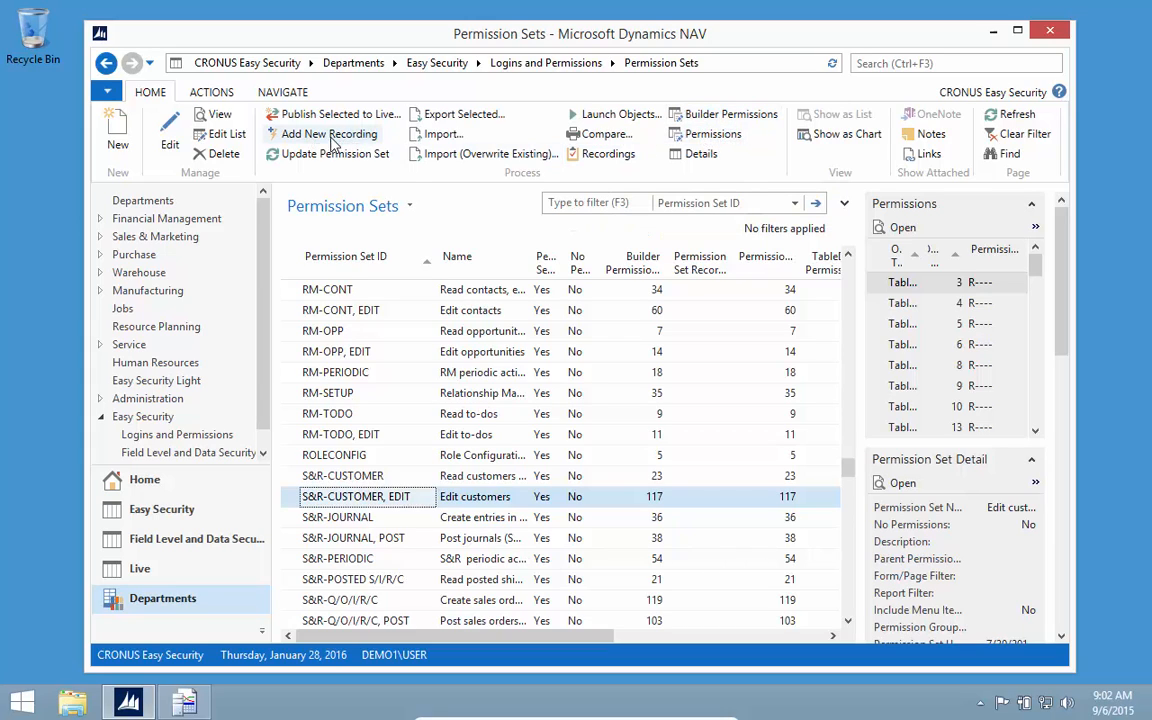
click(592, 158)
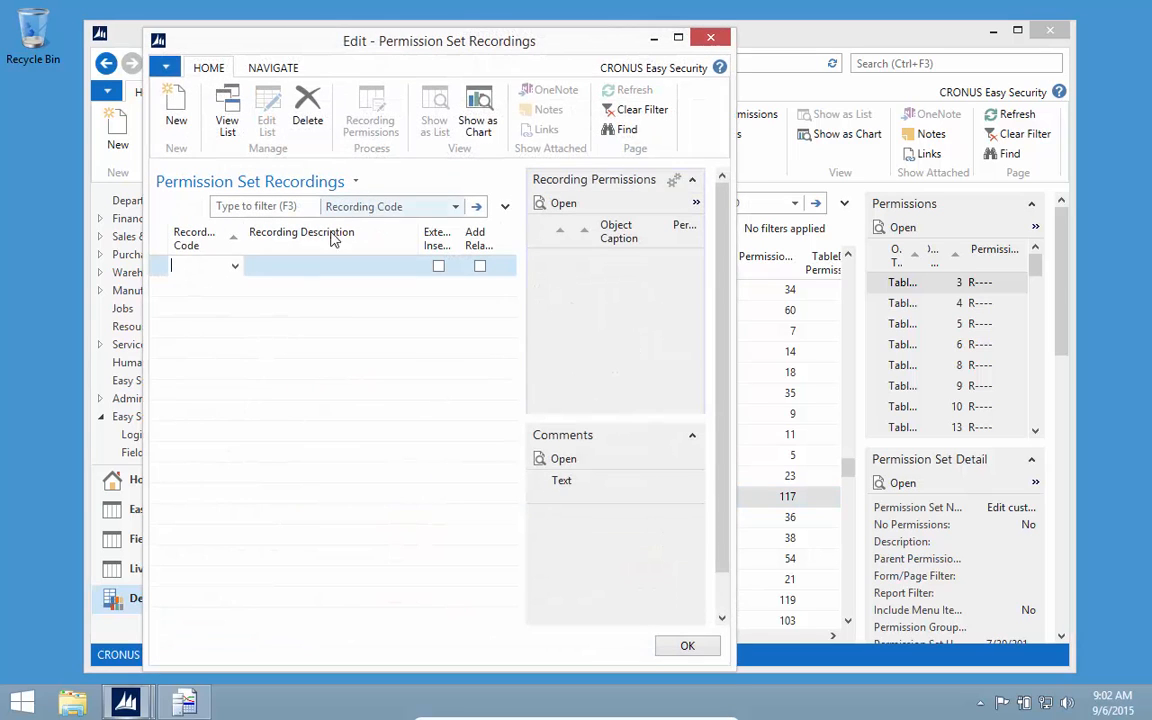
click(235, 266)
scroll(240, 372, down, 15)
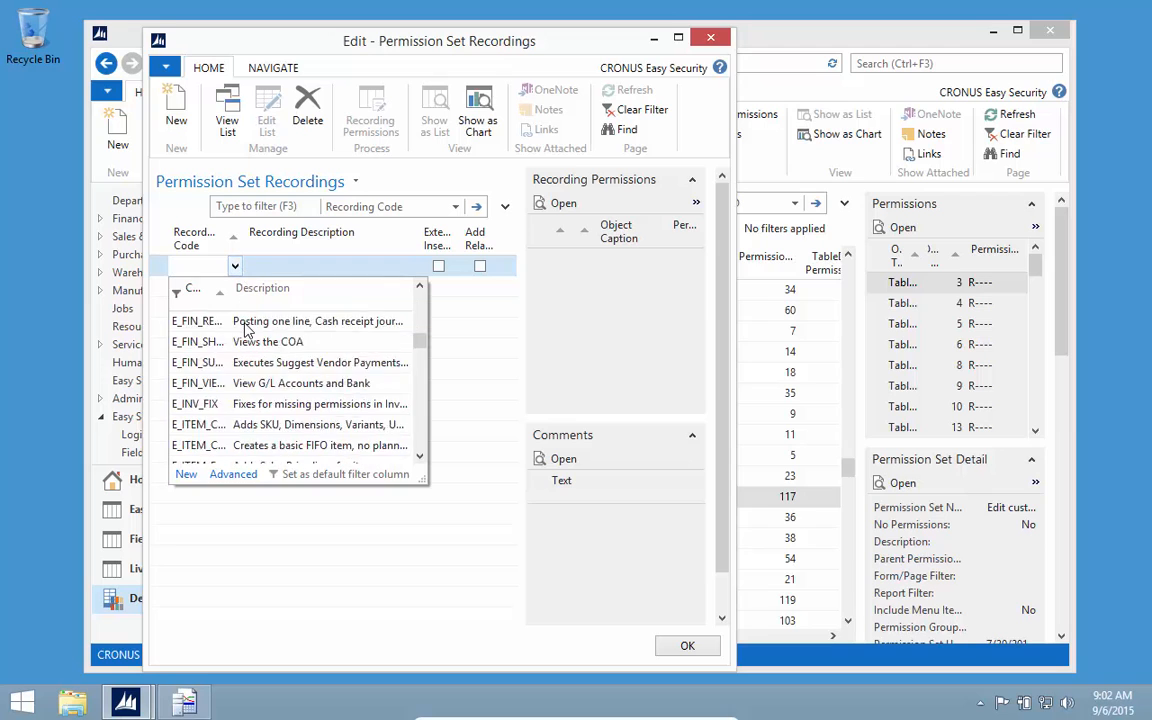
scroll(240, 372, down, 10)
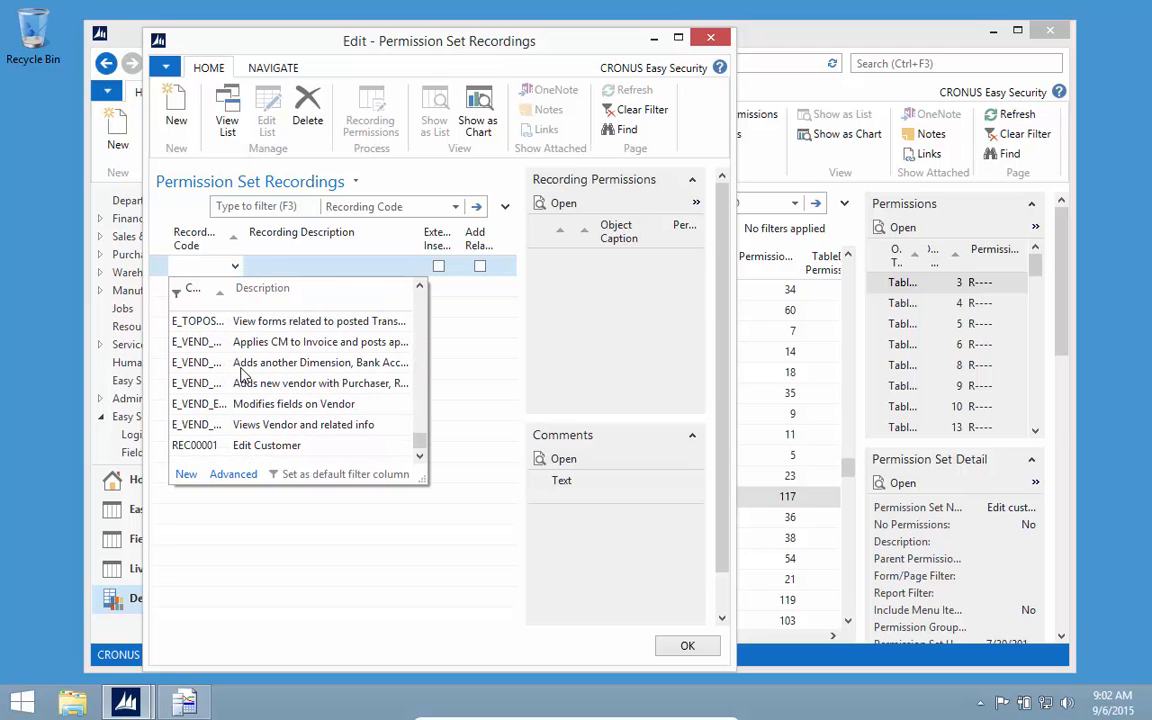
click(237, 447)
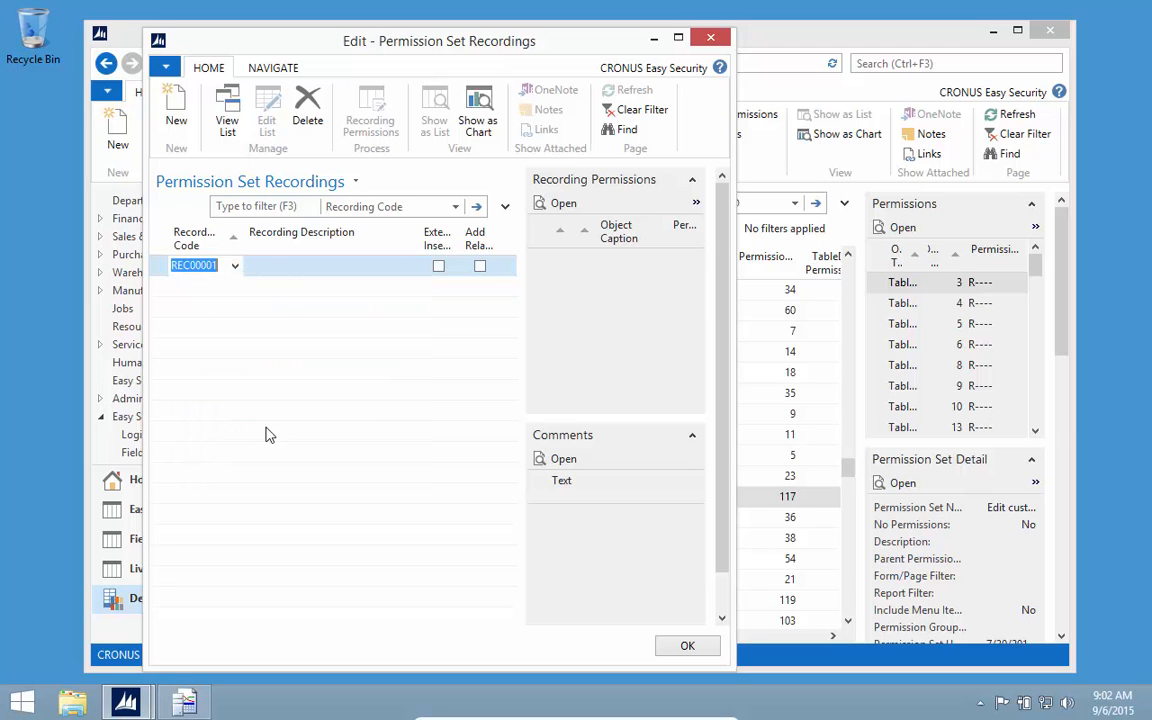
click(283, 270)
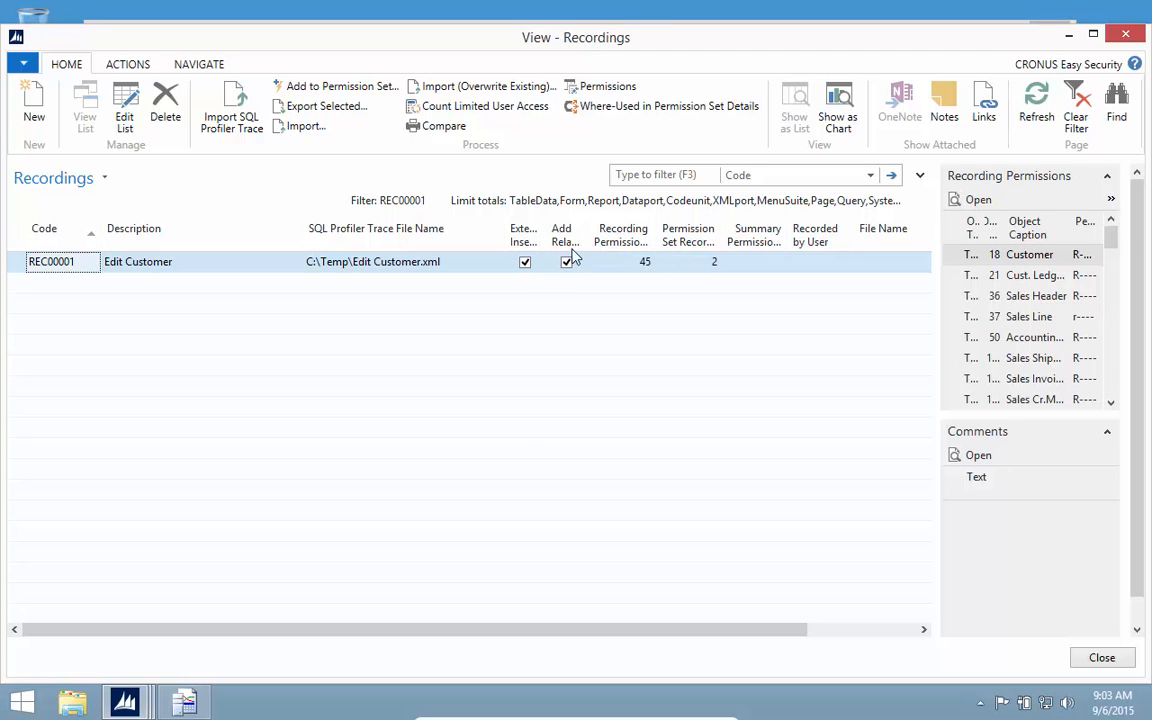
Close the recording views and update the S&R-CUSTOMER, EDIT permission set with the added recording.
key(Escape)
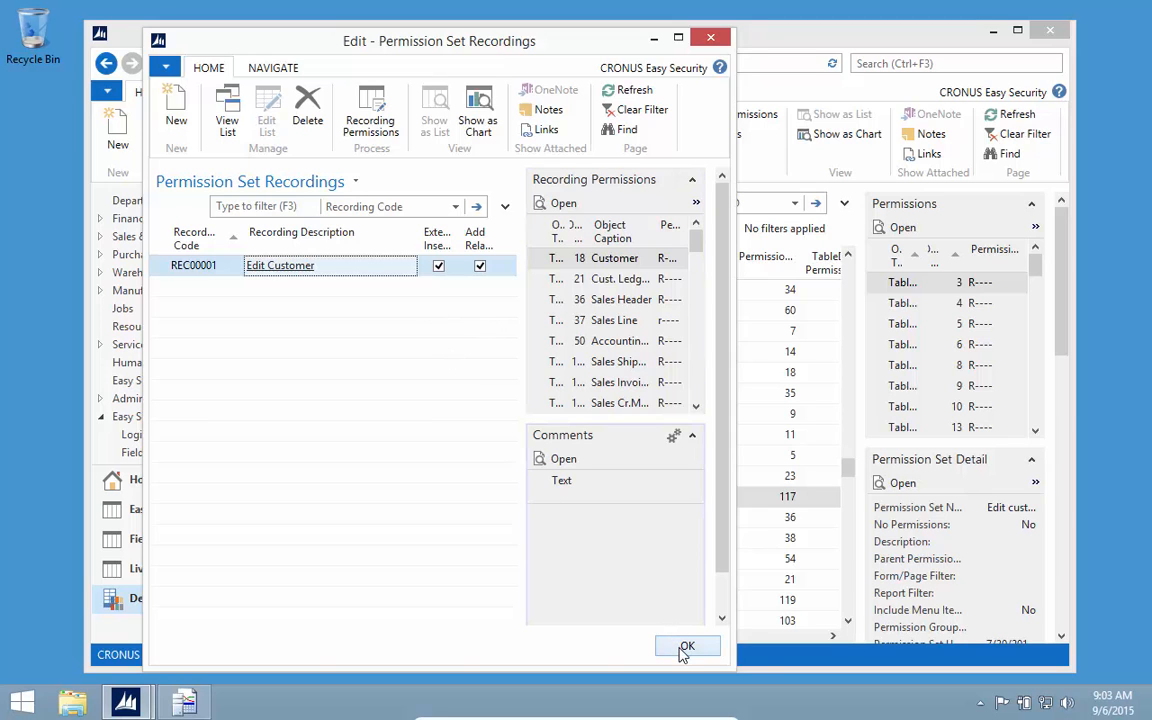
click(684, 646)
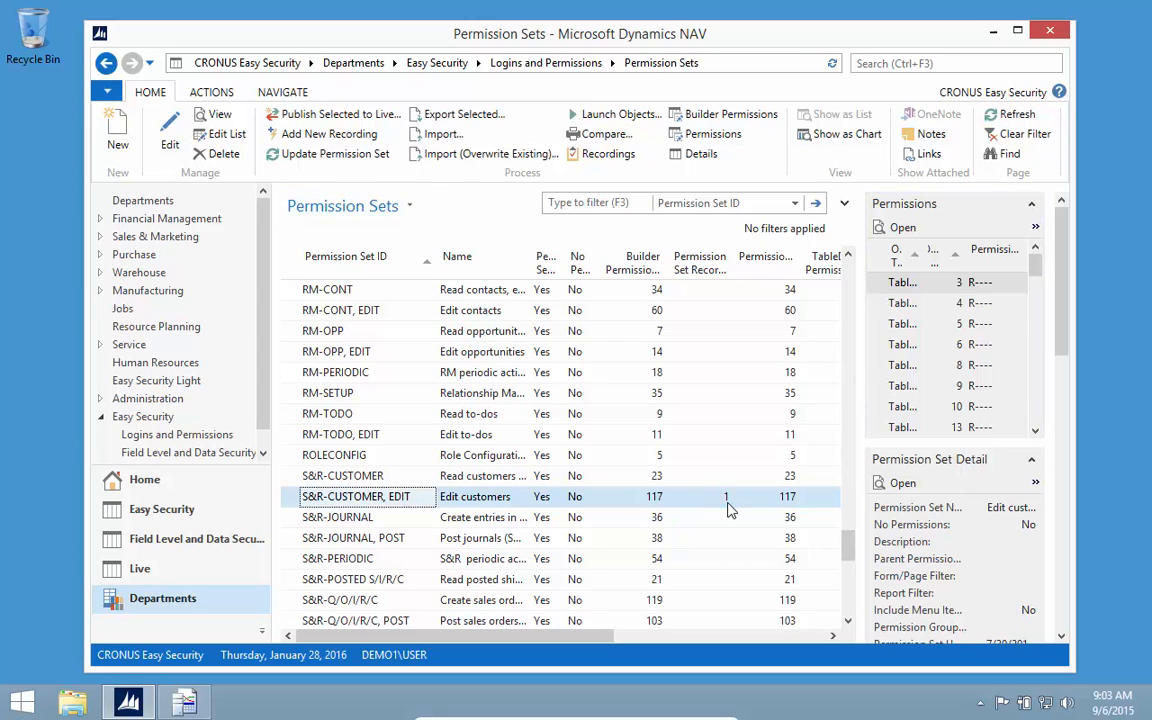
click(334, 156)
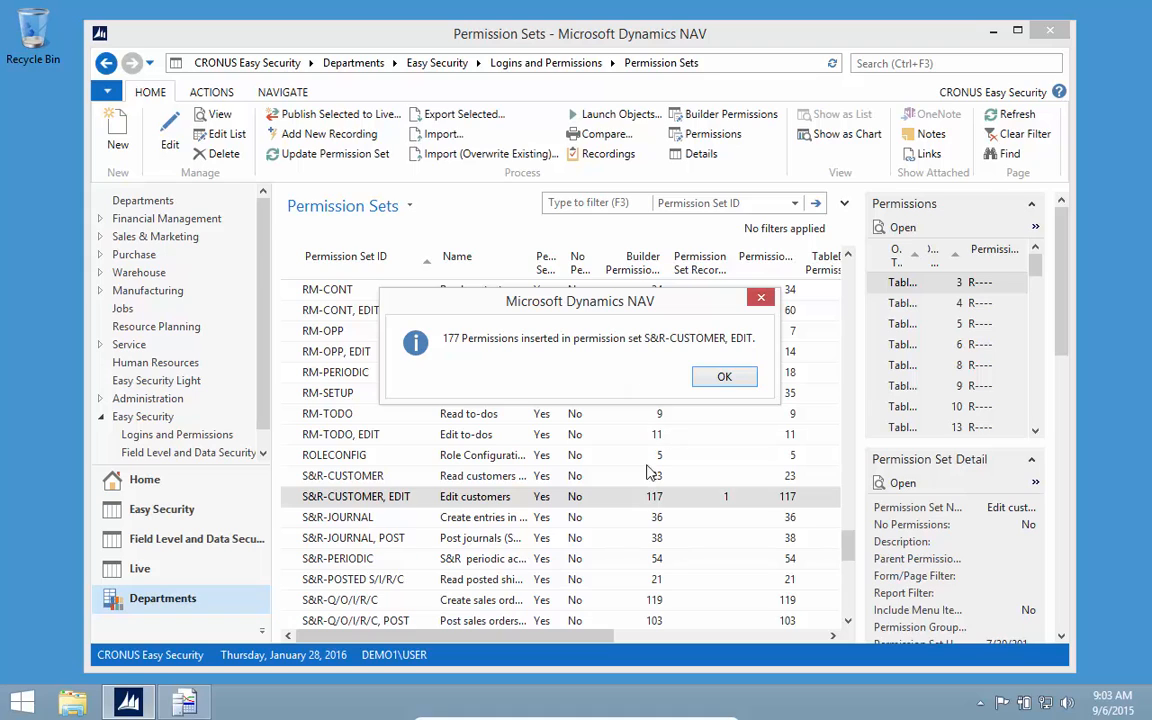
click(745, 382)
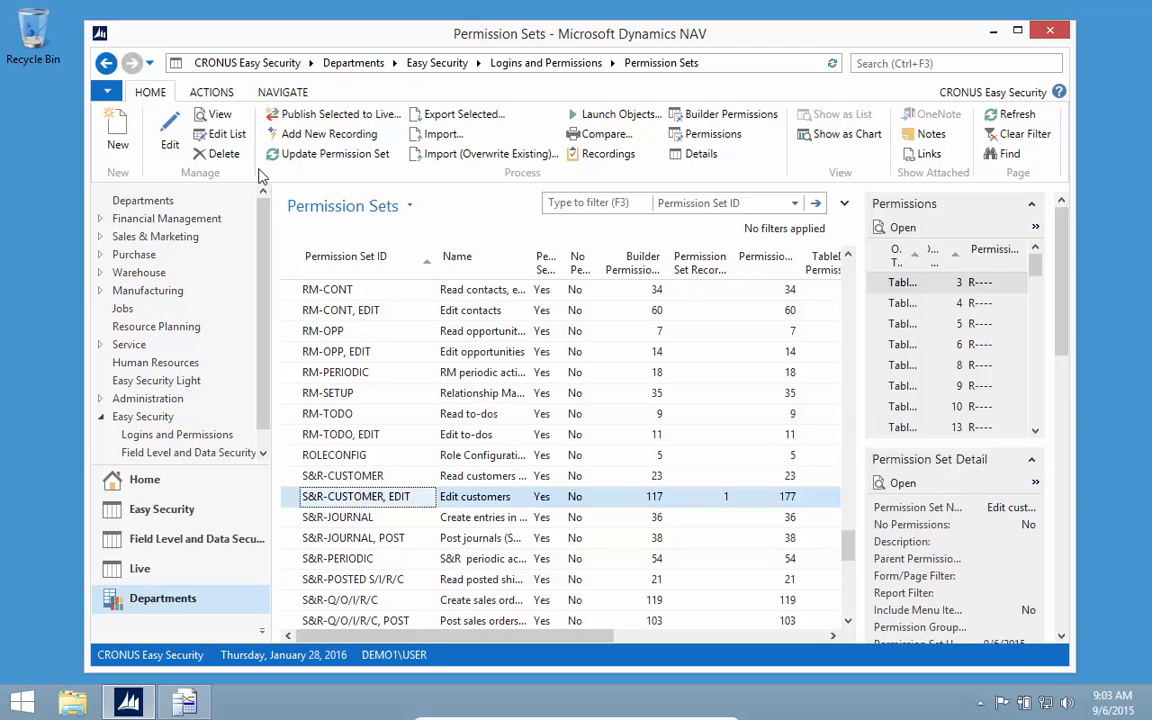
Examine the origins of the permissions on the S&R-CUSTOMER, EDIT card, from table data down to pages and queries, and close the card.
click(215, 116)
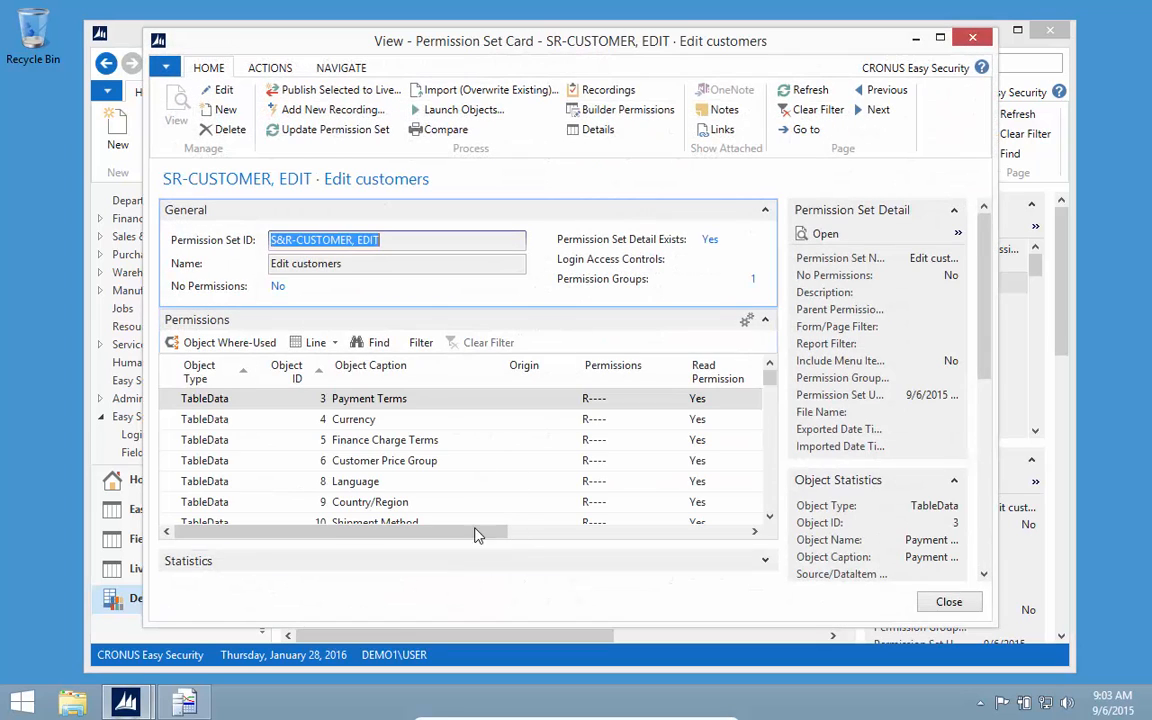
scroll(385, 452, down, 5)
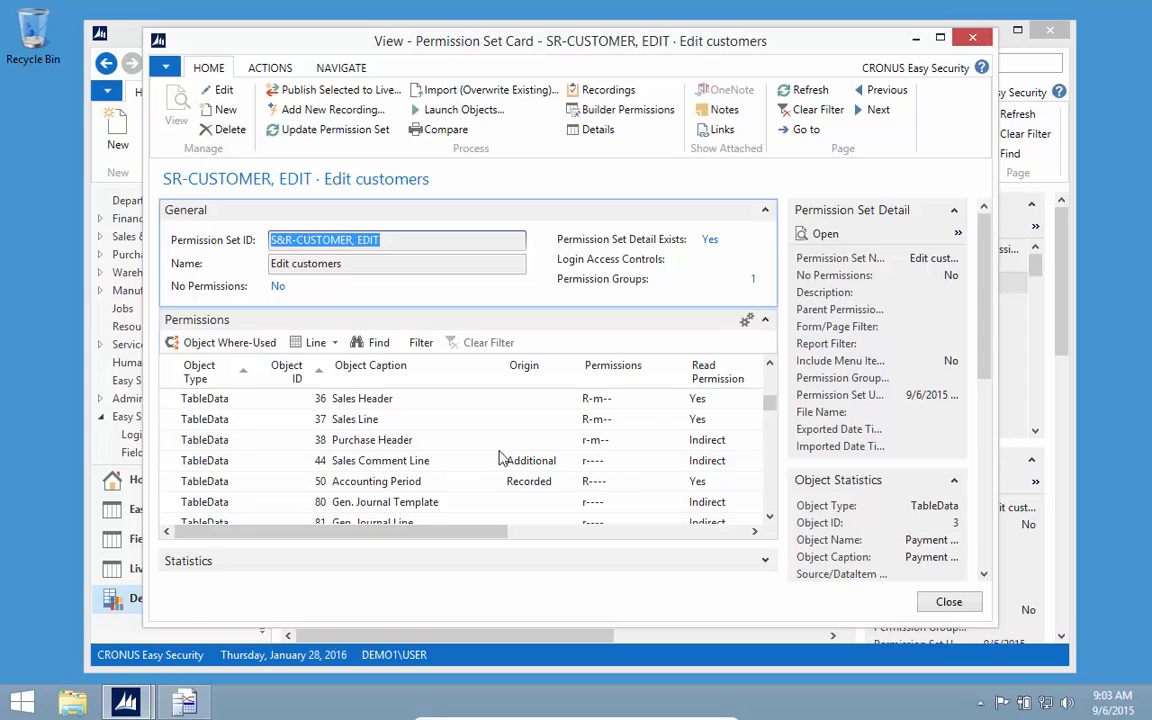
scroll(497, 458, down, 15)
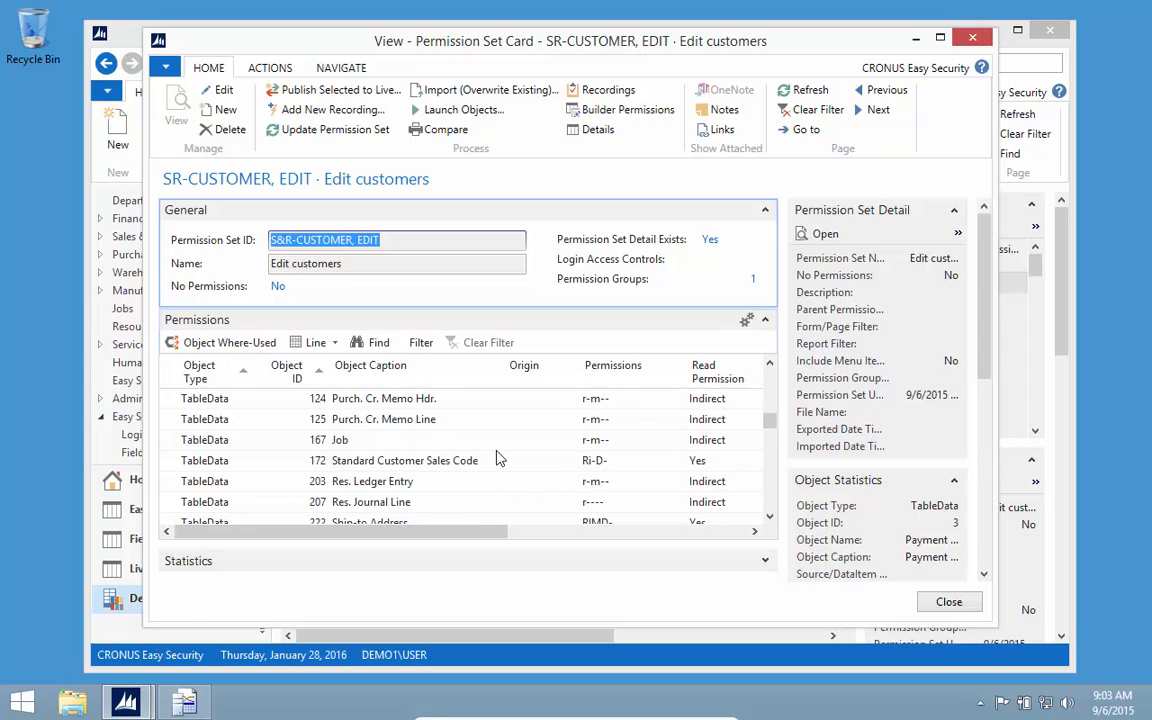
scroll(497, 458, up, 2)
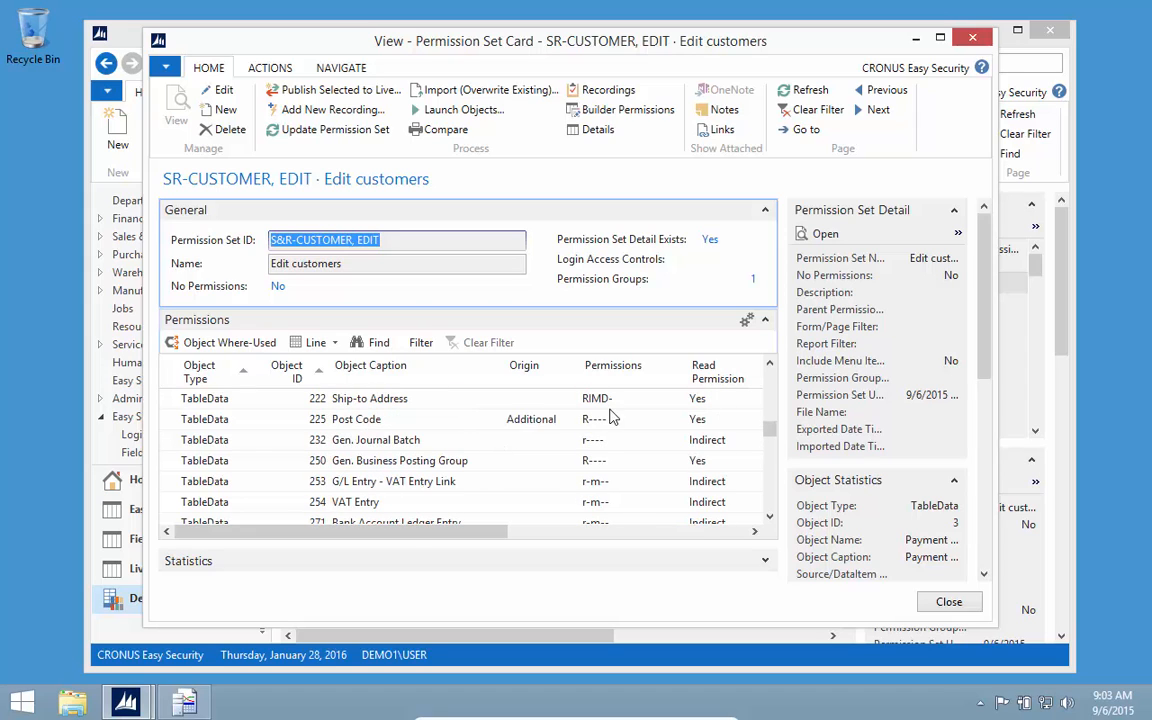
scroll(545, 467, down, 4)
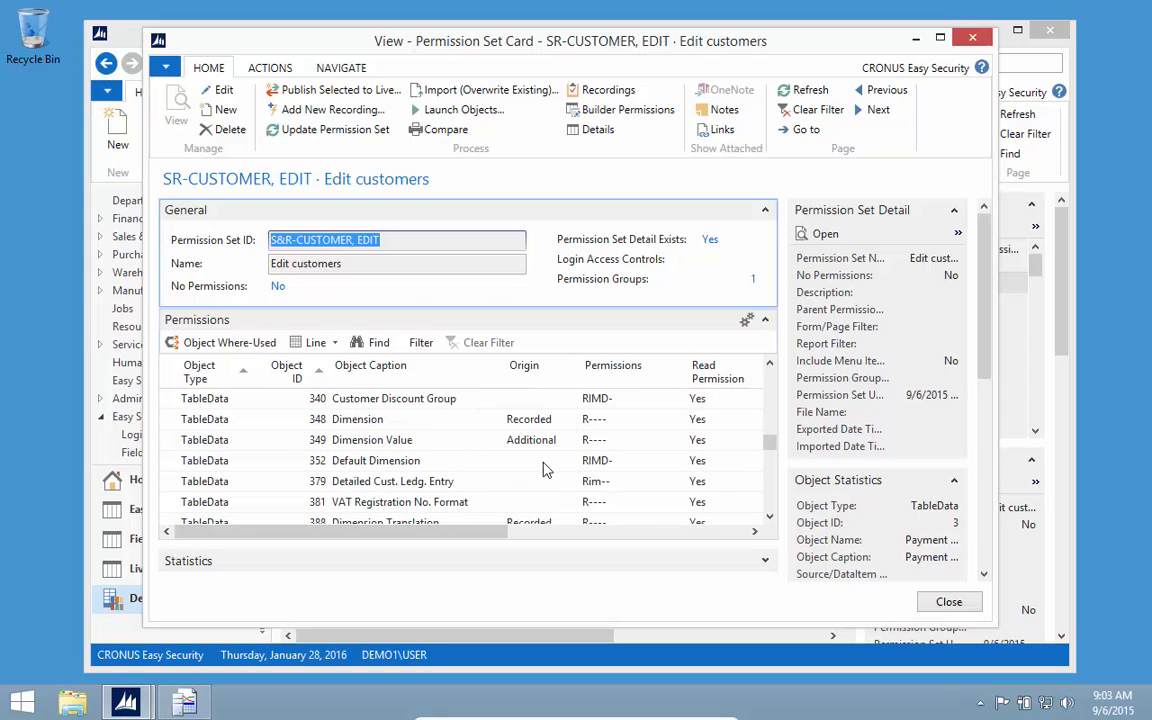
scroll(575, 468, down, 10)
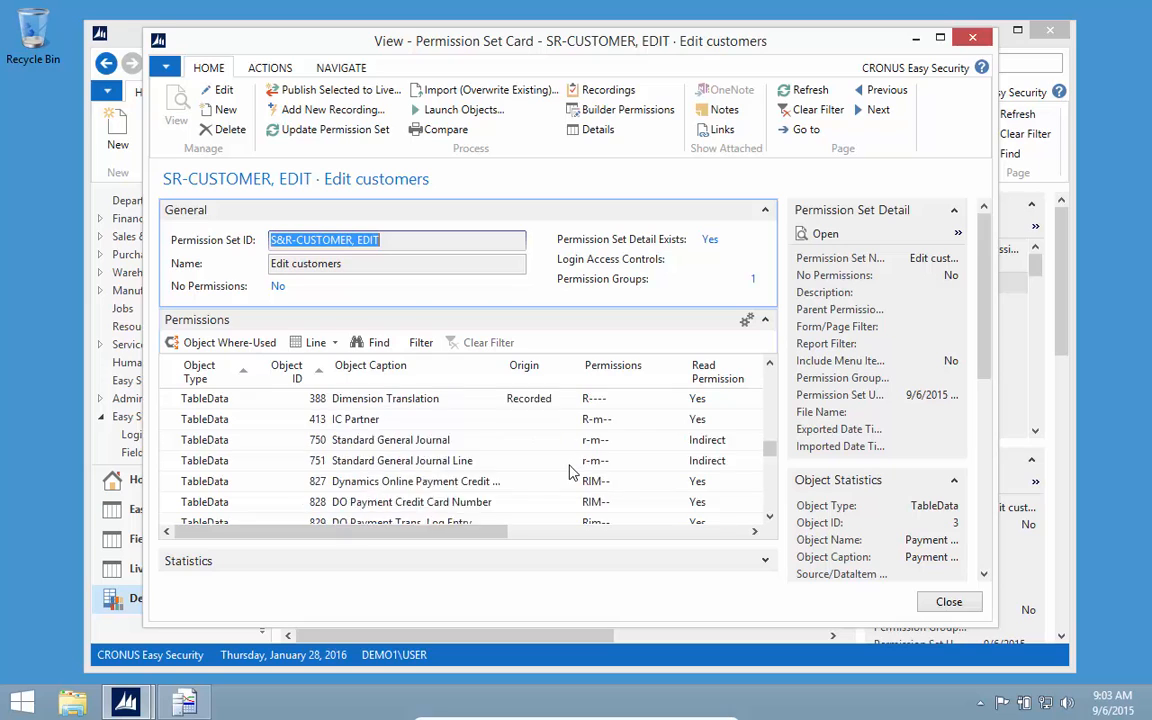
scroll(549, 470, down, 6)
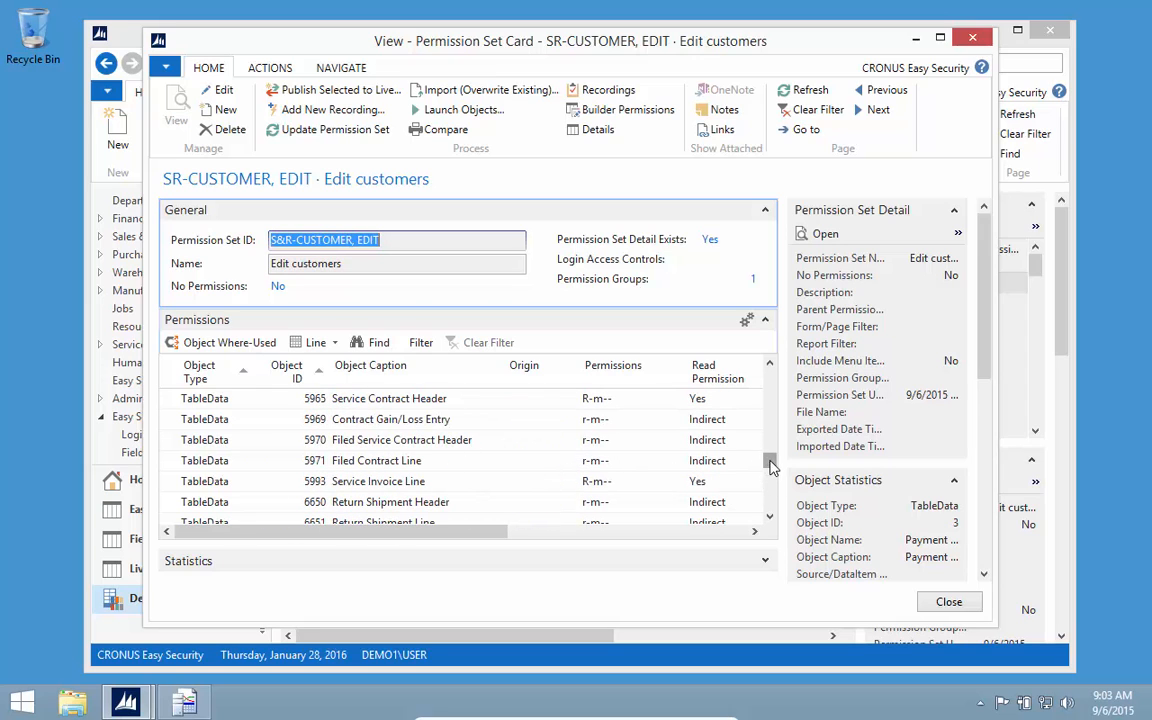
drag(769, 460, 768, 517)
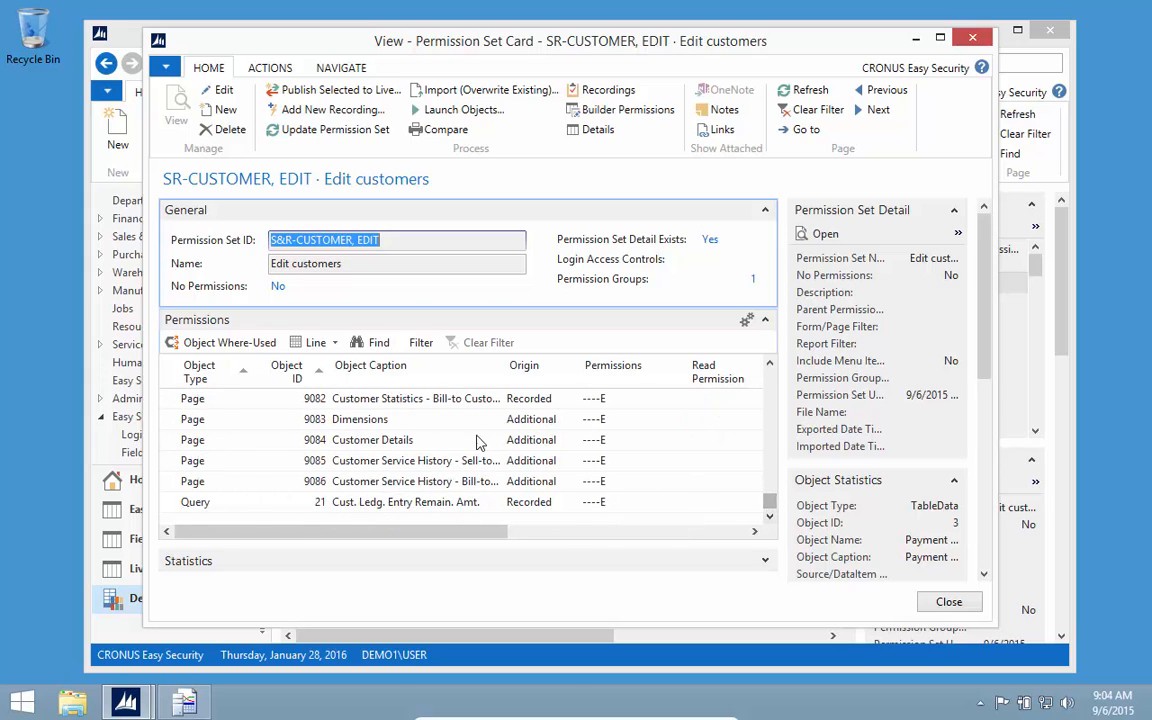
scroll(420, 415, up, 2)
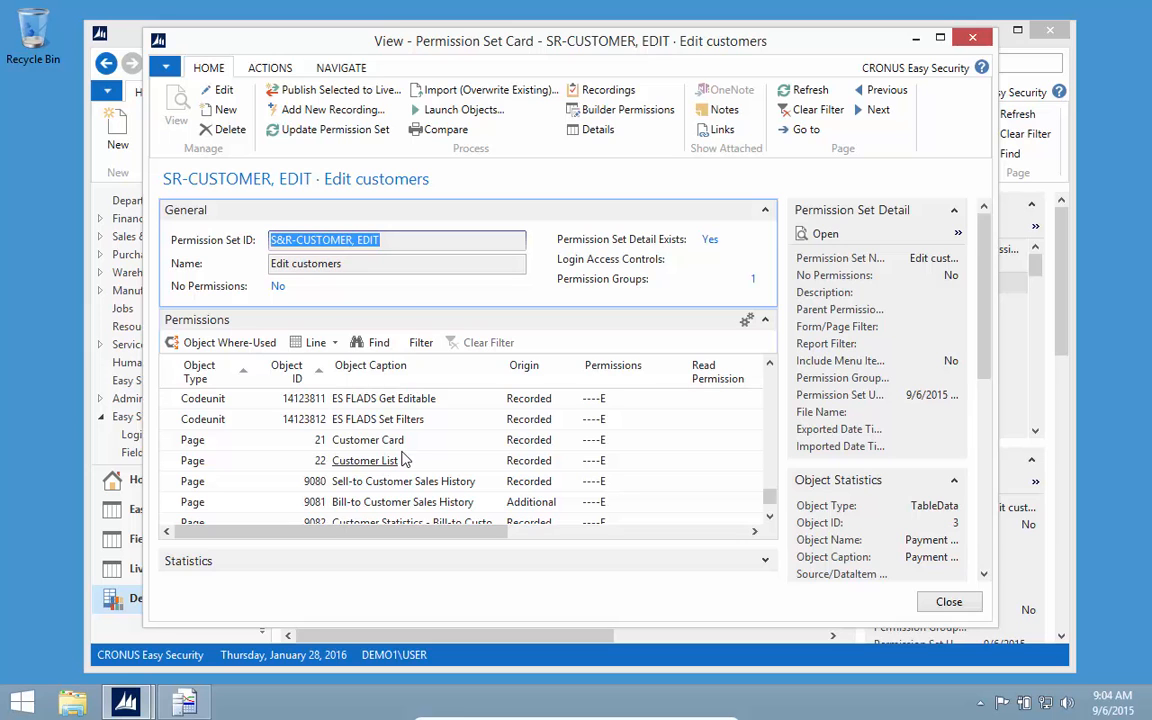
key(Escape)
Locate and select the EDIT CUSTOMER permission set in the list of permission sets.
scroll(447, 457, up, 1)
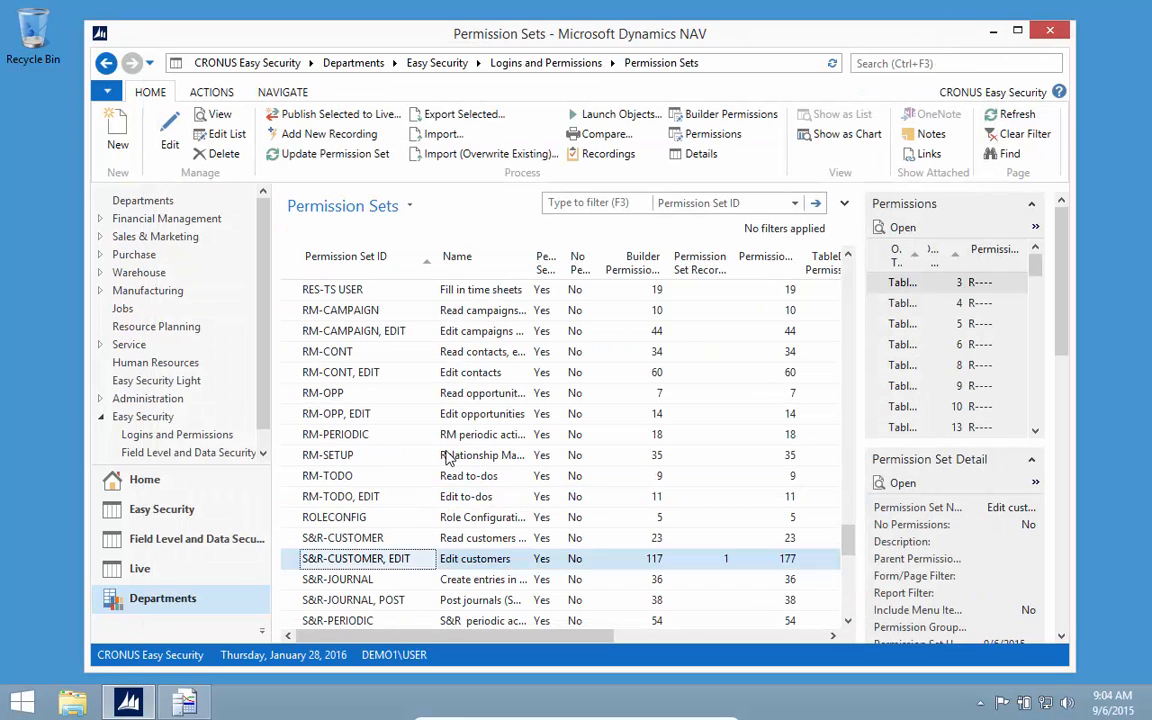
scroll(447, 457, up, 20)
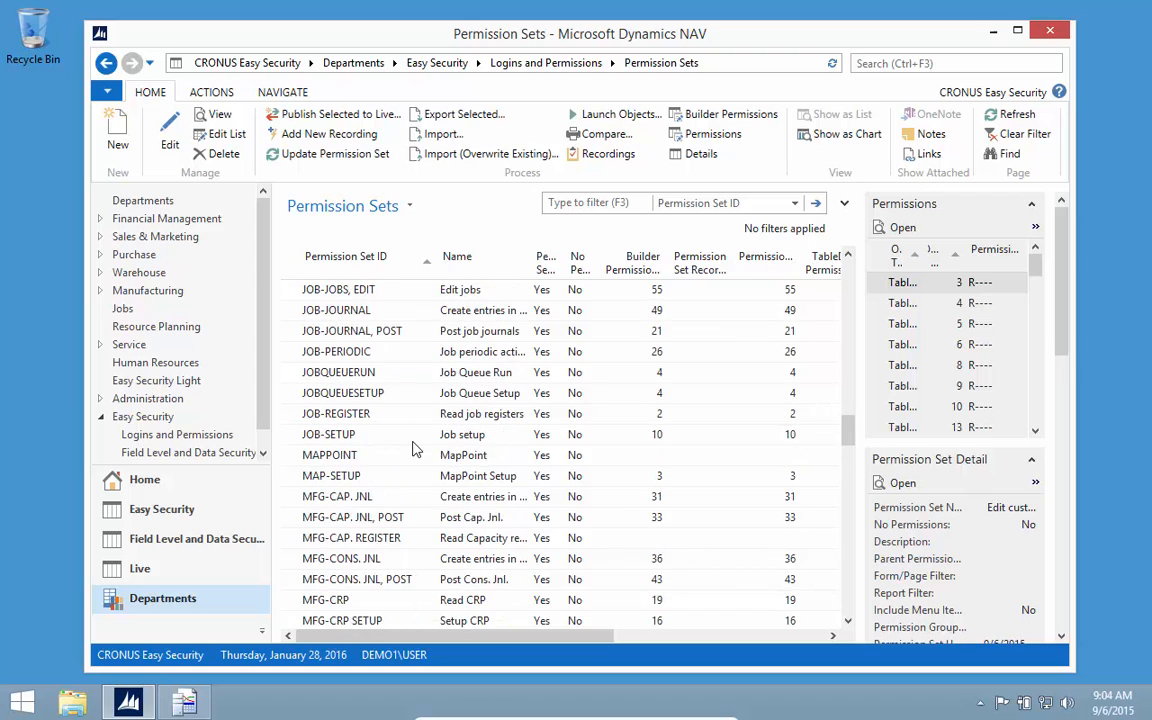
scroll(415, 449, up, 20)
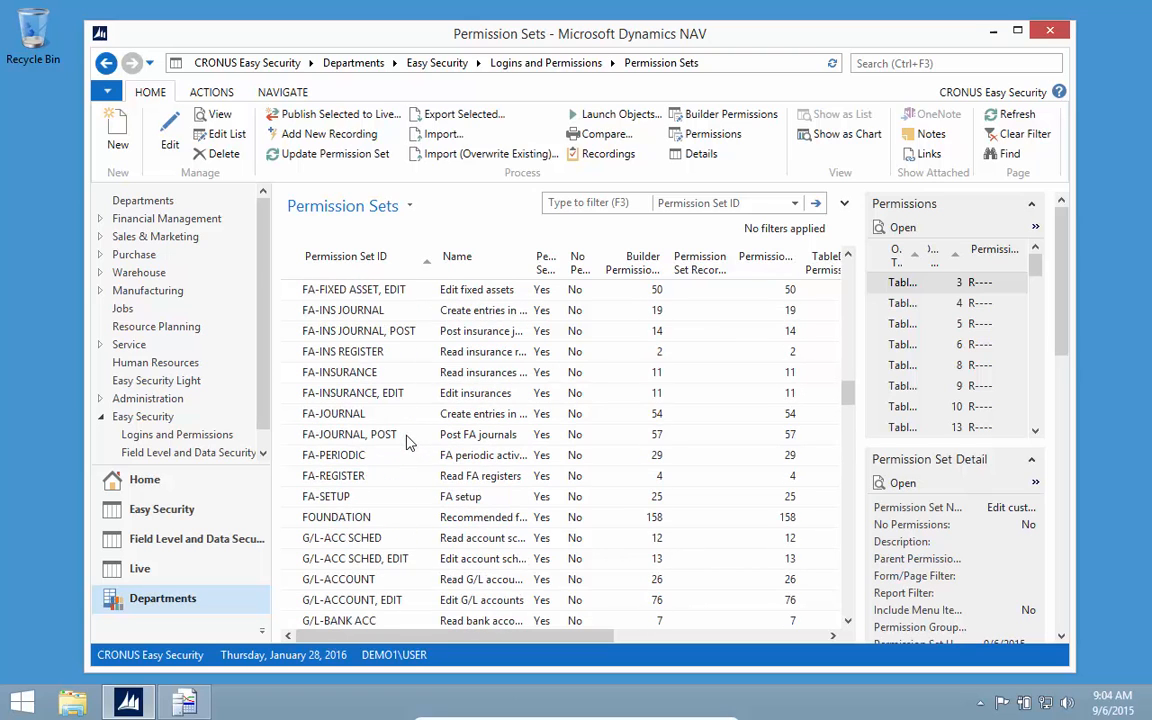
scroll(407, 442, up, 8)
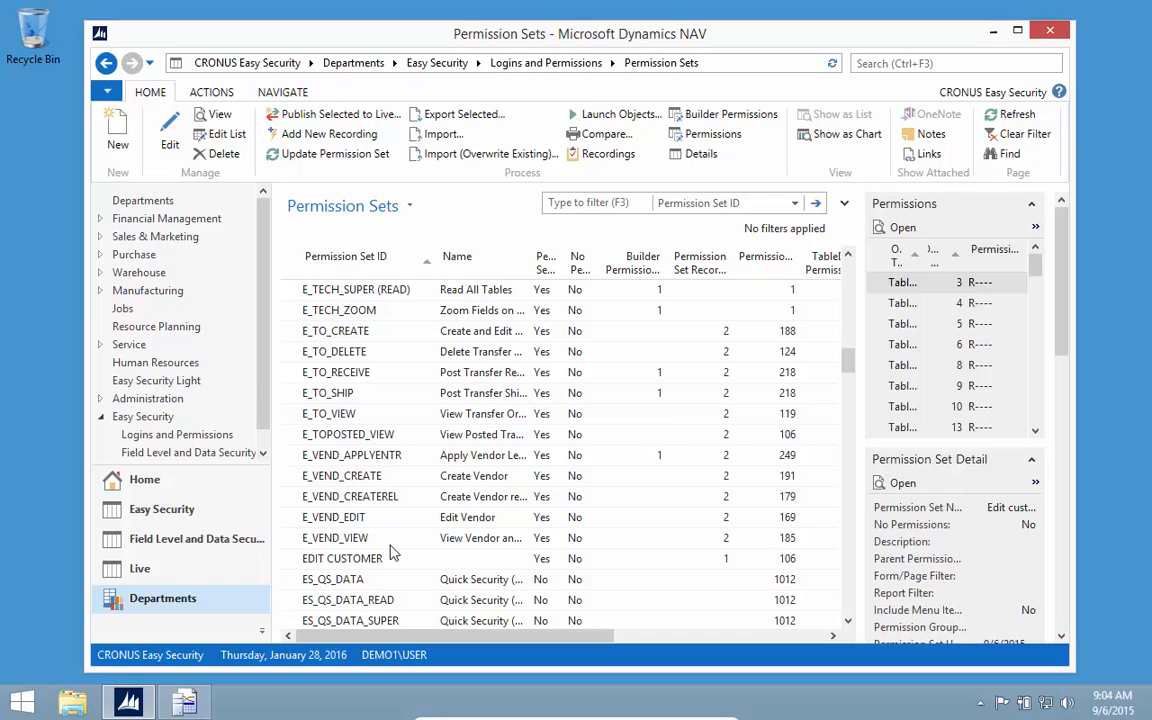
click(352, 562)
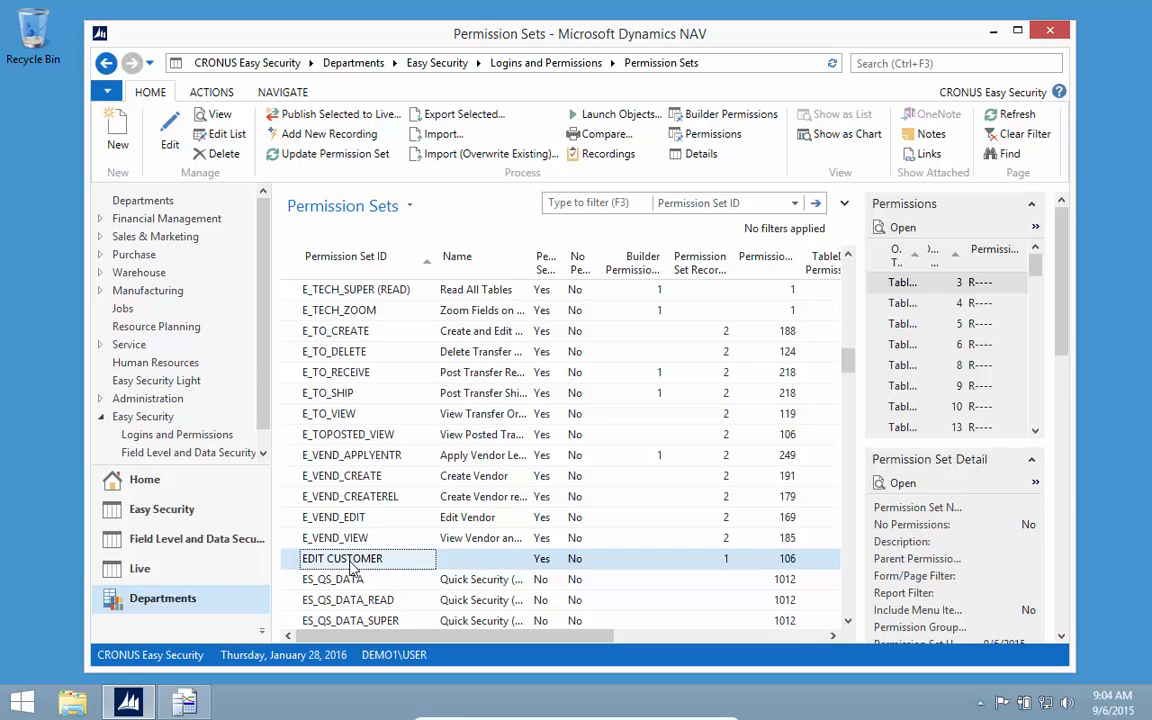
Search Windows for "nav ad" and launch Microsoft Dynamics NAV 2015 Administration, allowing it to run.
key(super)
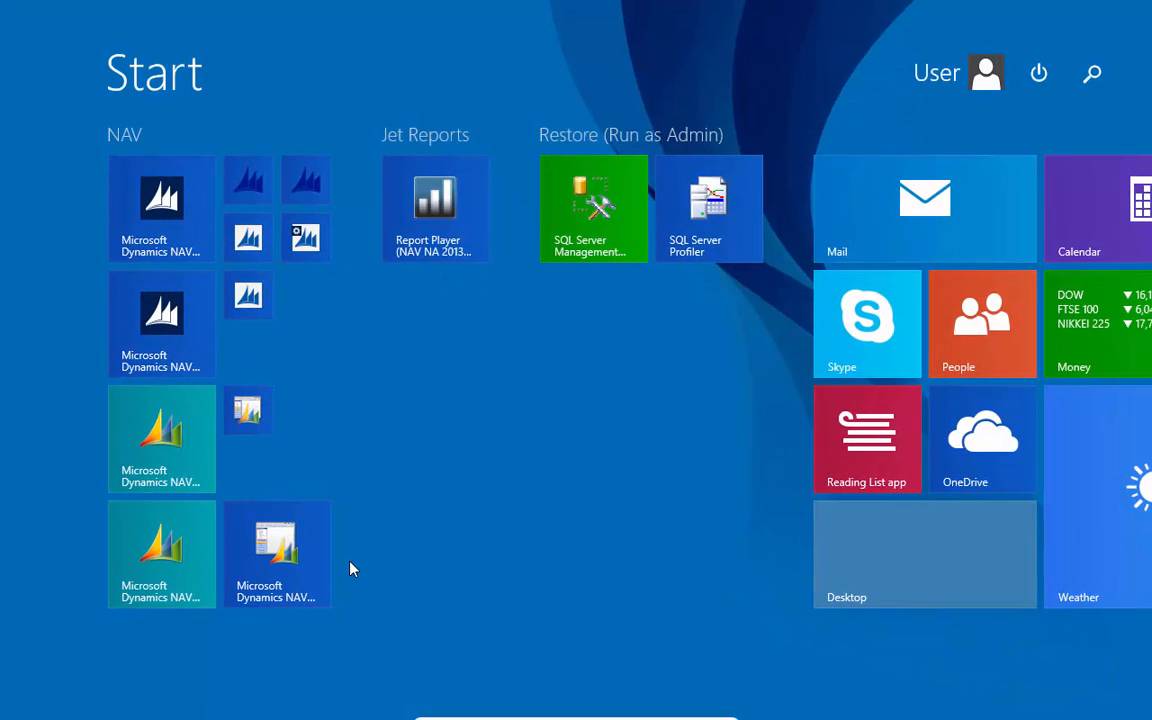
key(super+s)
text(nav ad)
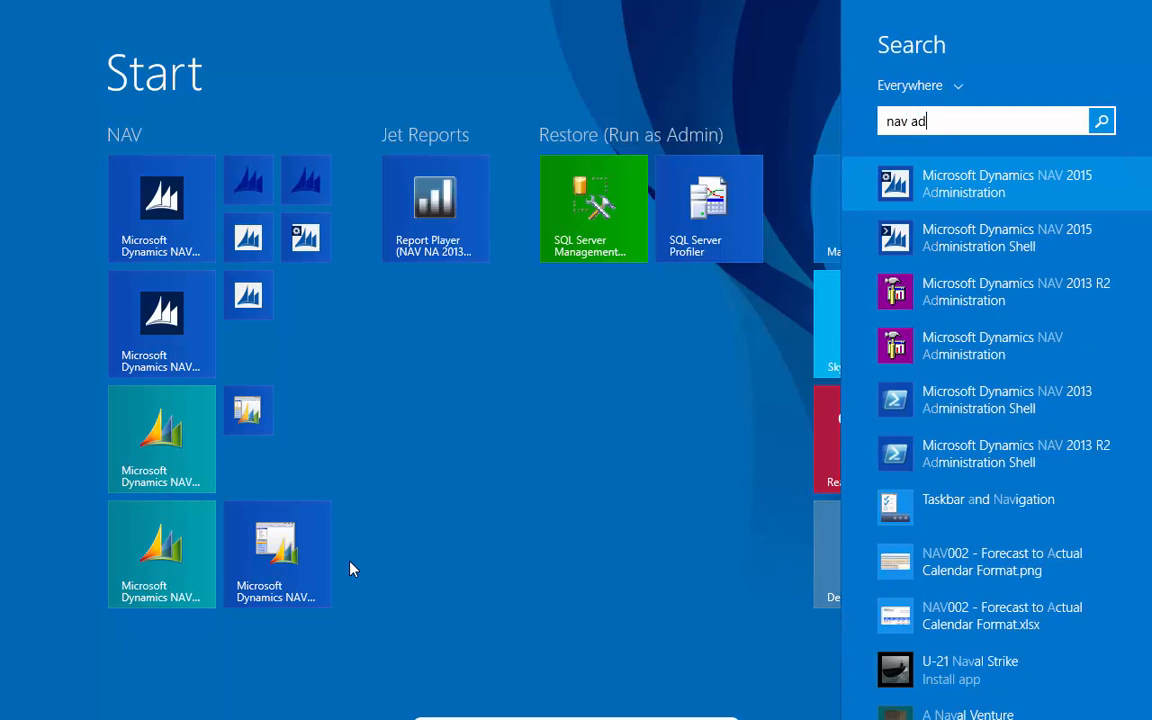
click(1004, 182)
click(674, 378)
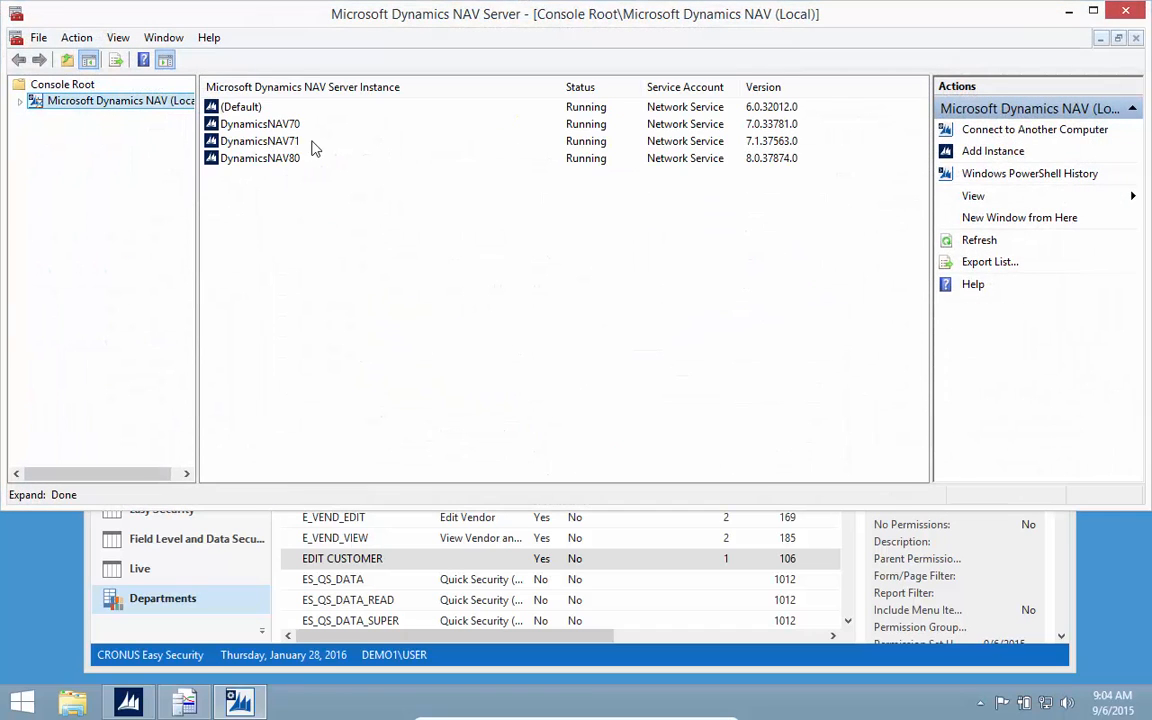
Restart the DynamicsNAV80 server instance and minimize the administration console.
right_click(252, 159)
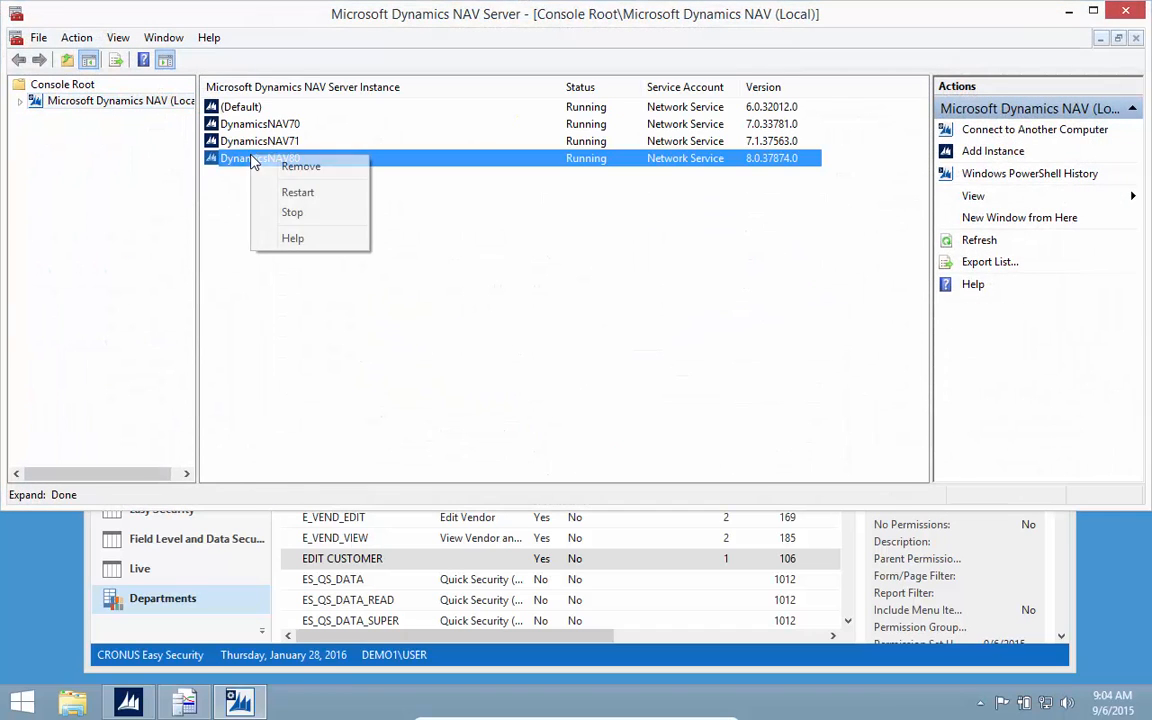
click(306, 194)
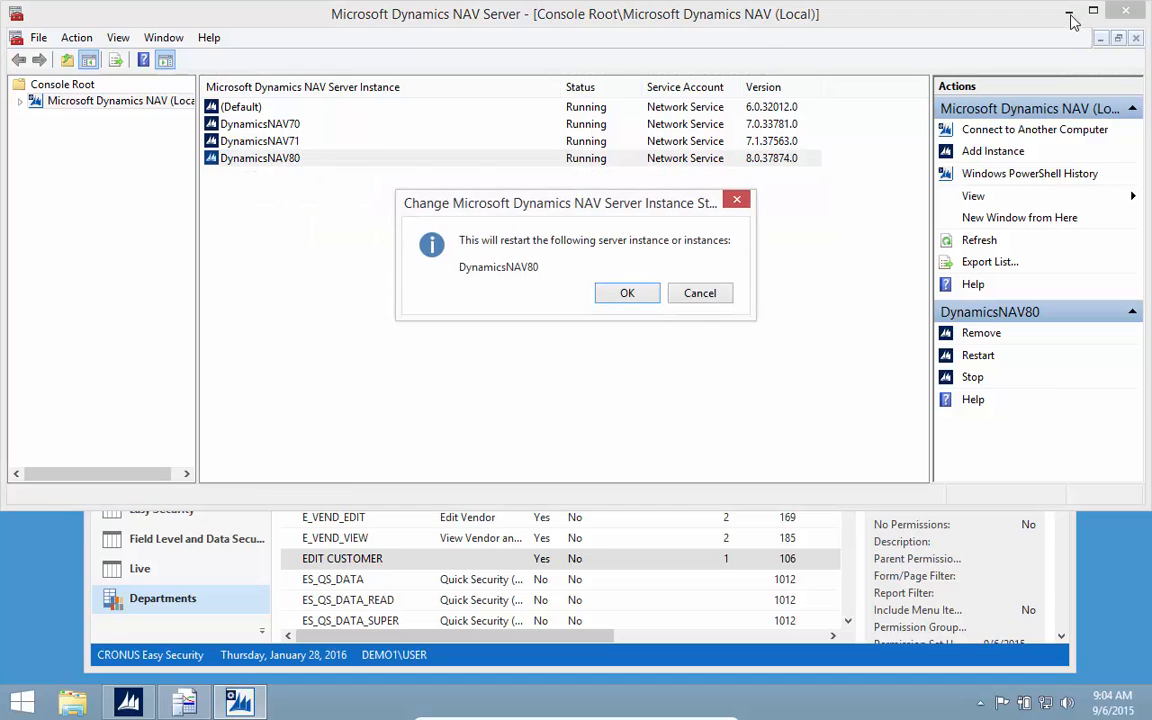
click(631, 294)
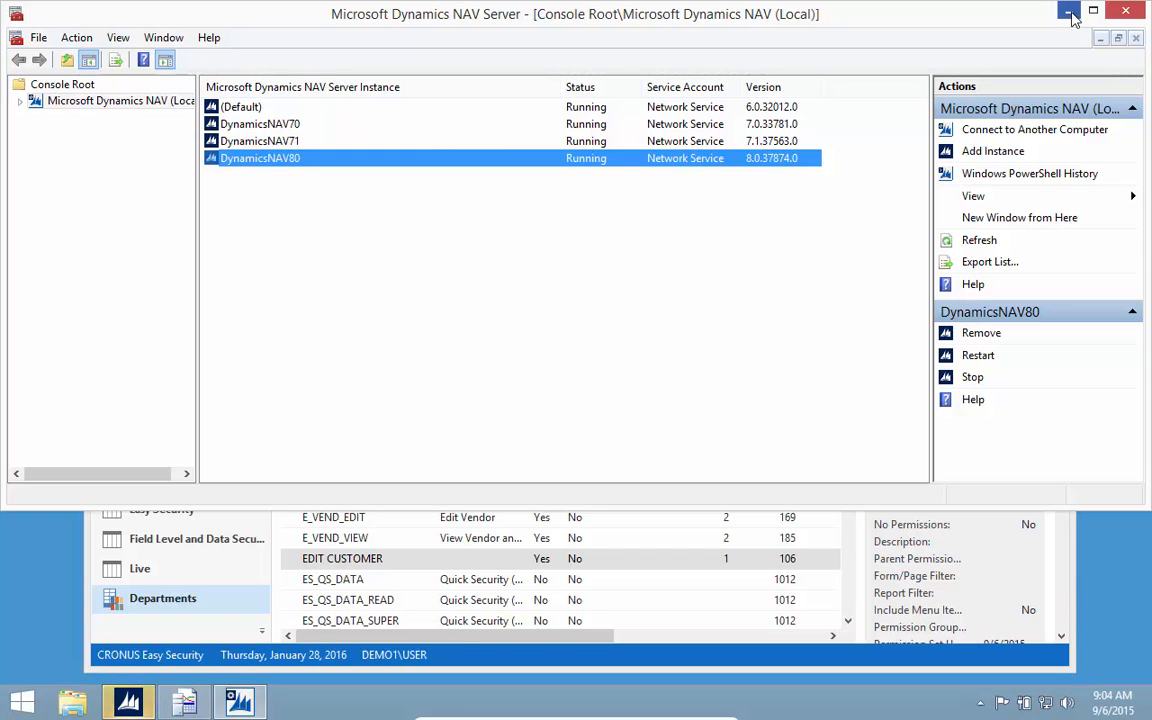
click(1069, 13)
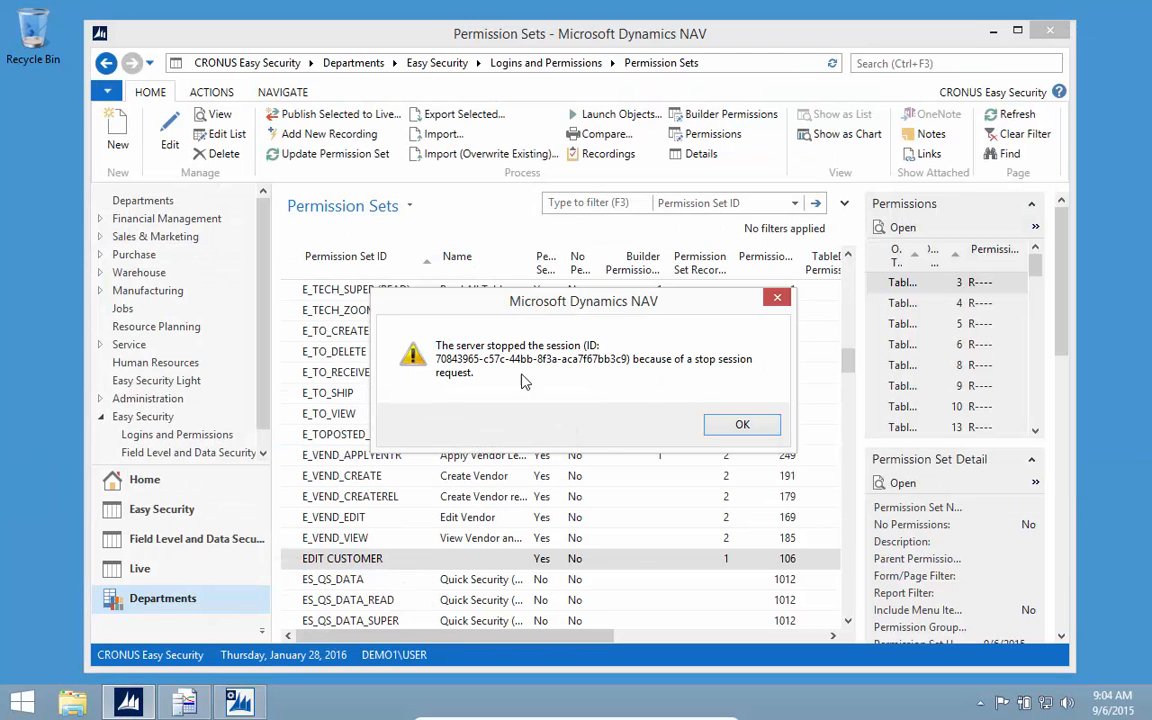
Dismiss the stopped client session and start the Microsoft Dynamics NAV client again.
click(742, 428)
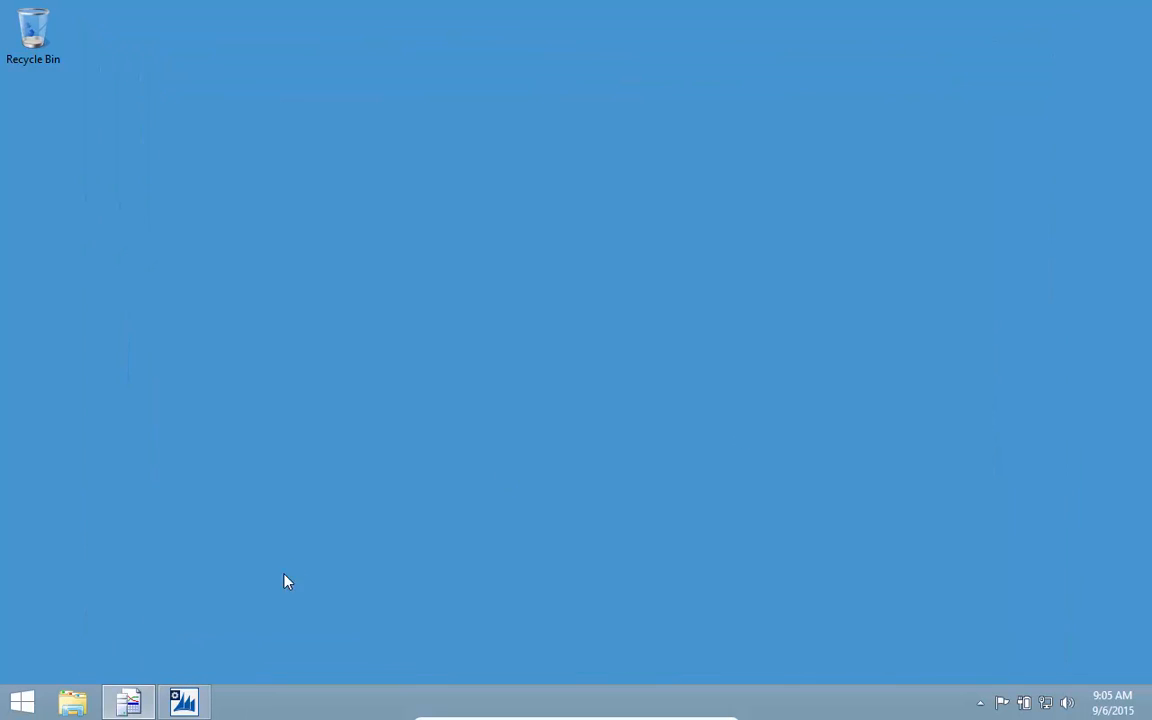
click(22, 702)
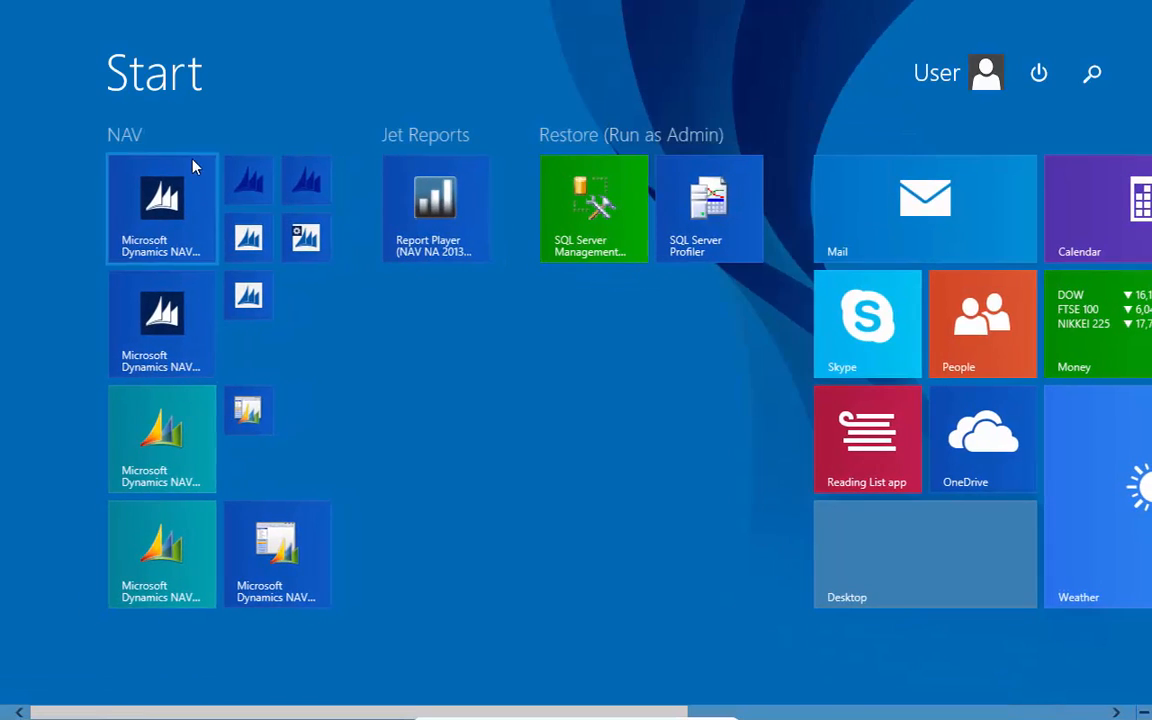
click(172, 209)
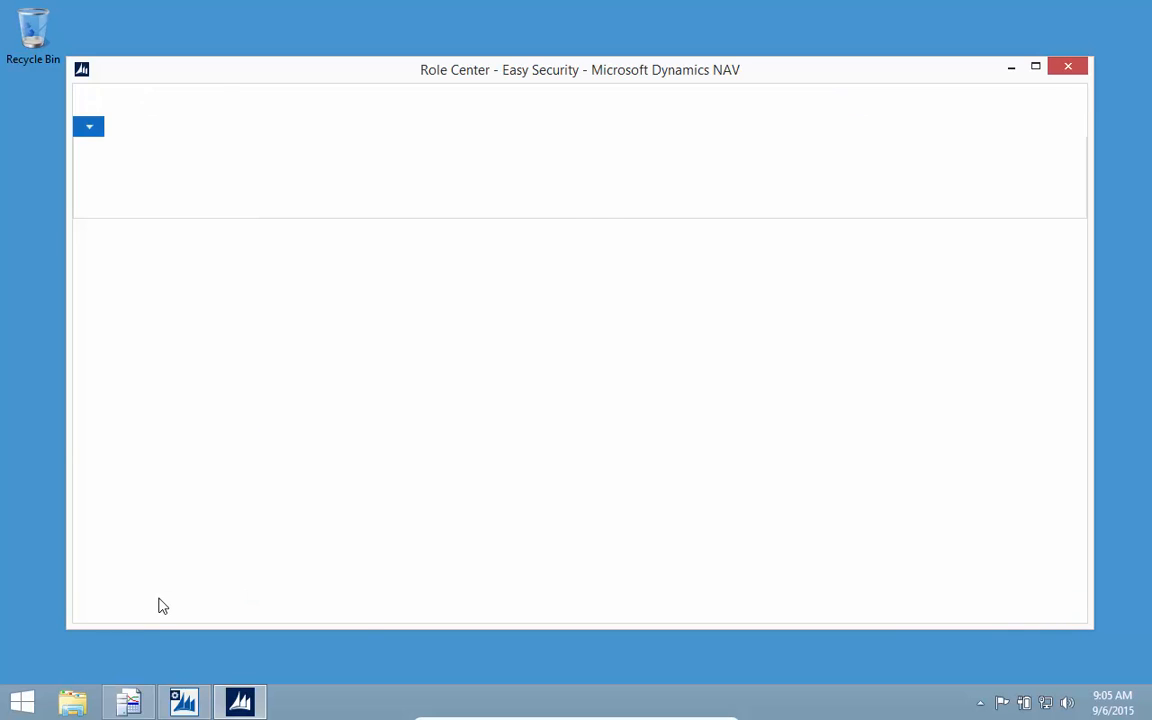
Switch the active company to CRONUS North America.
click(162, 614)
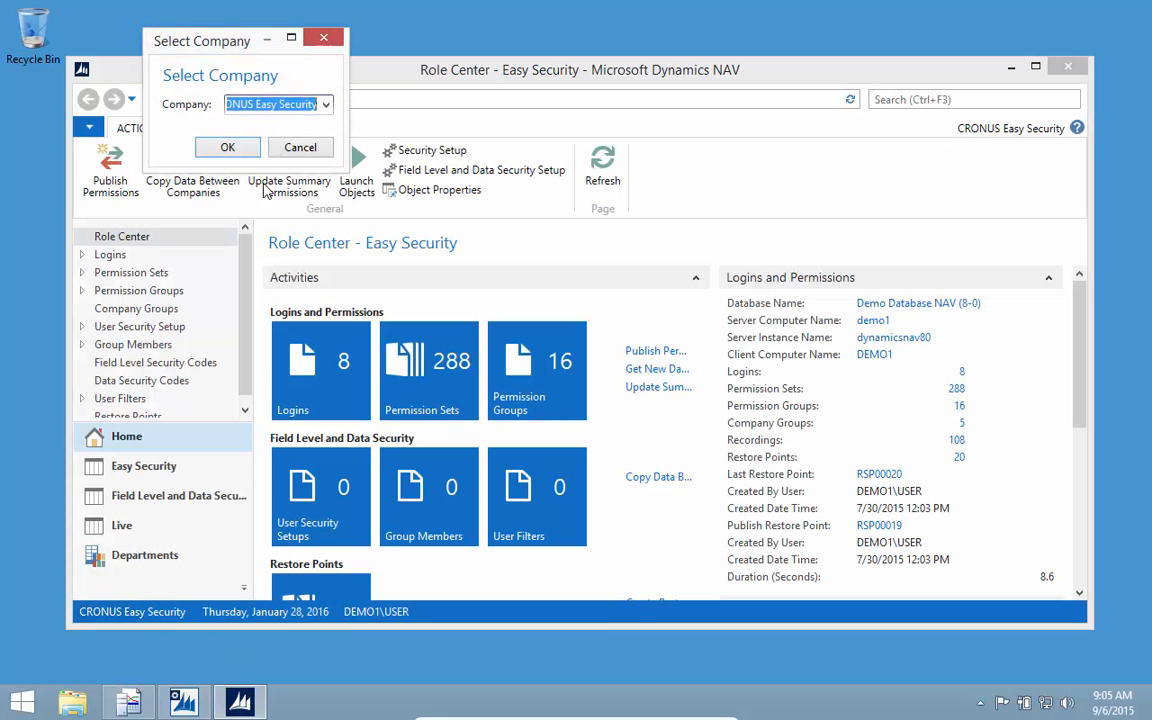
click(327, 106)
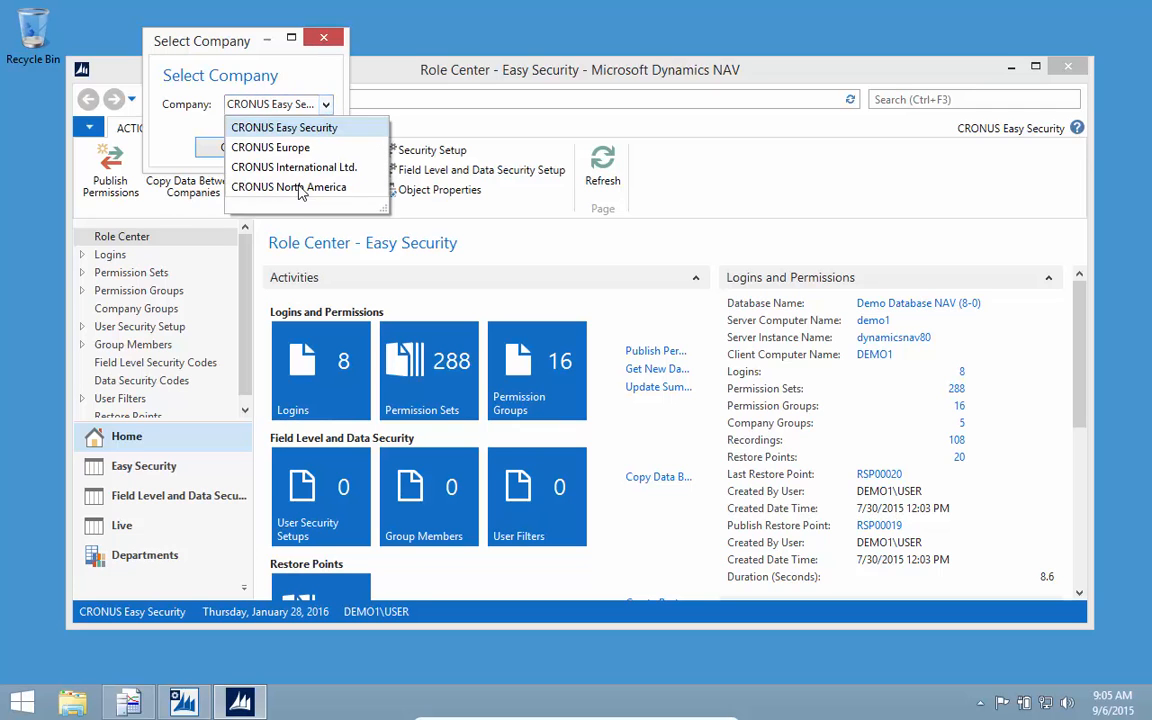
click(290, 187)
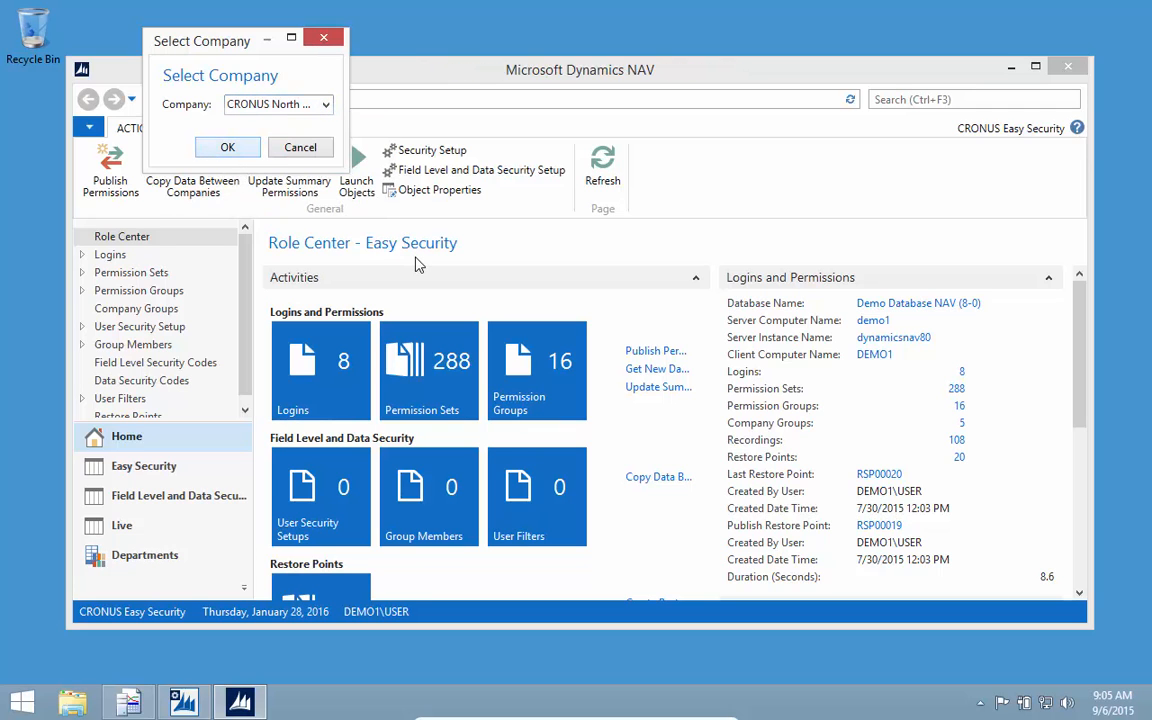
key(Return)
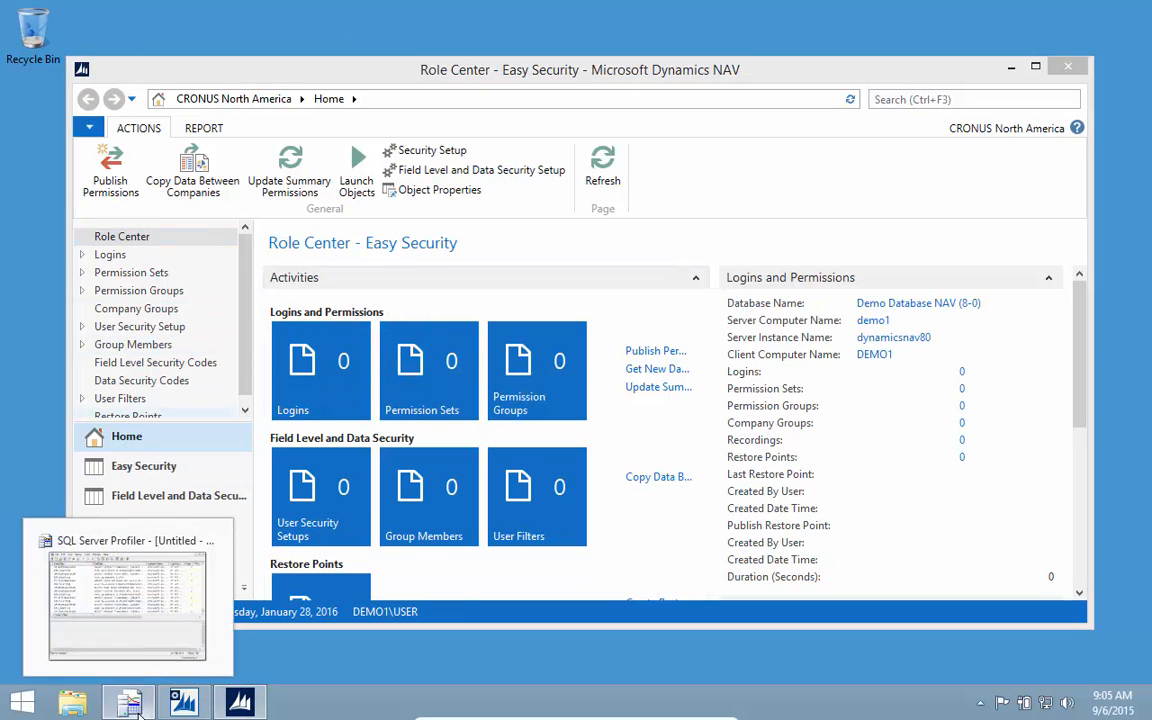
Switch to SQL Server Profiler, start the stopped trace again, and return to the Dynamics NAV client.
click(130, 600)
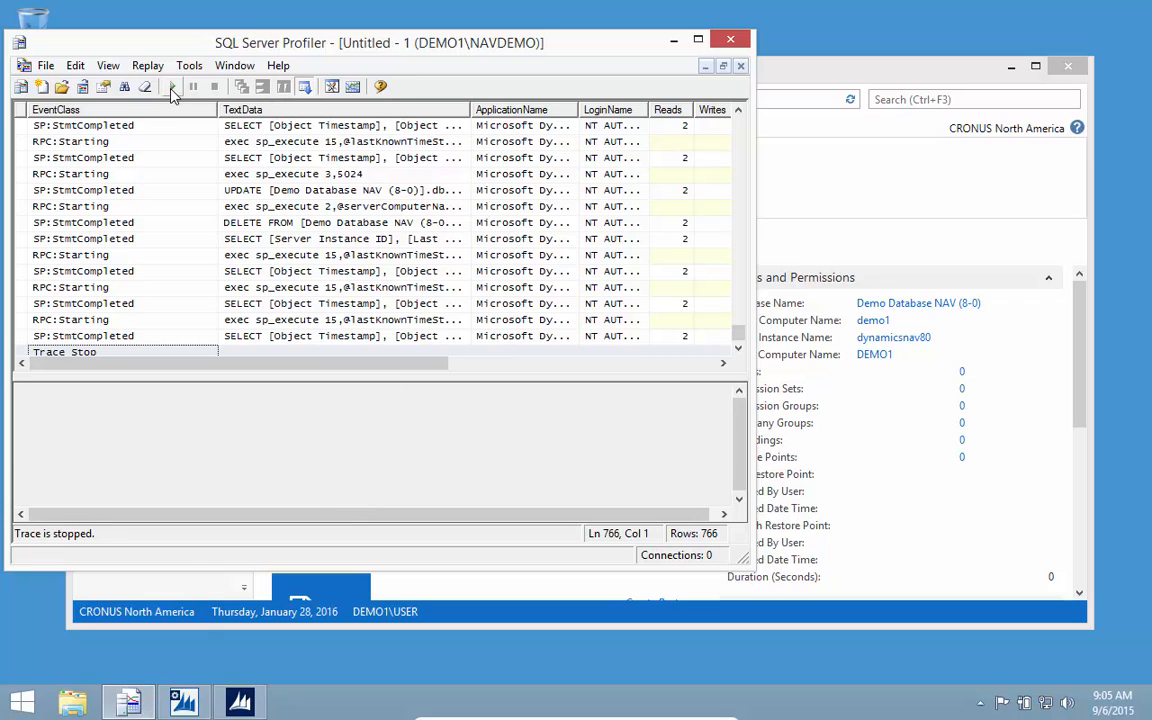
click(172, 88)
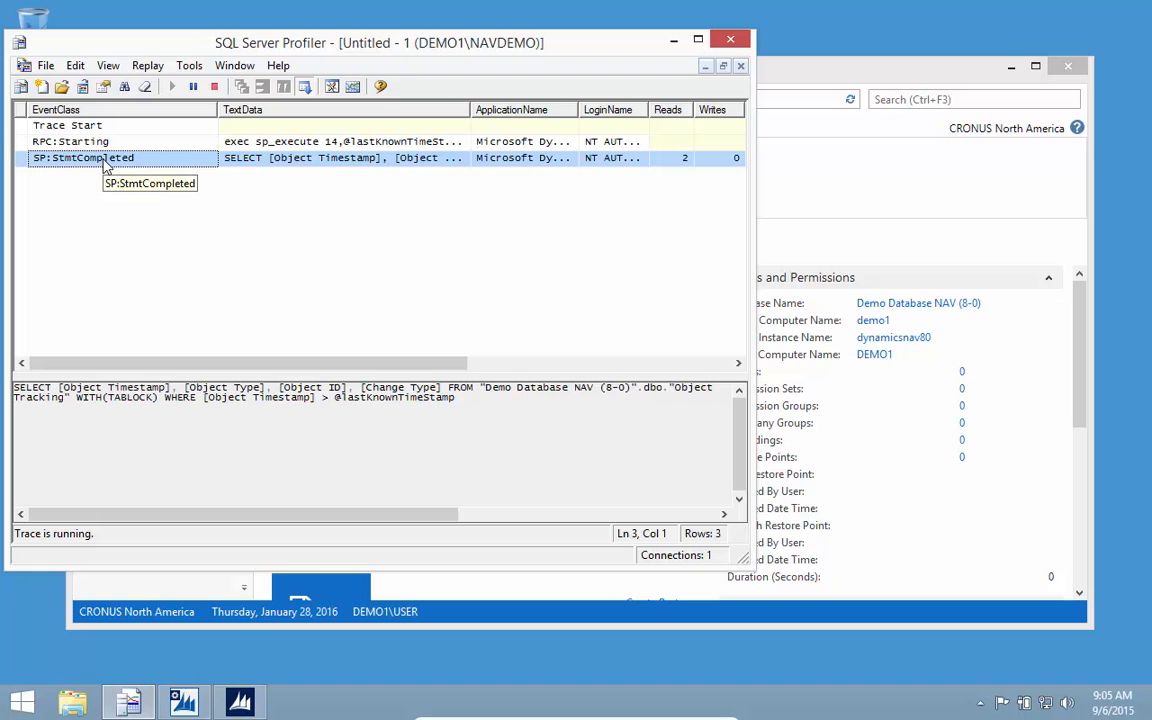
click(866, 77)
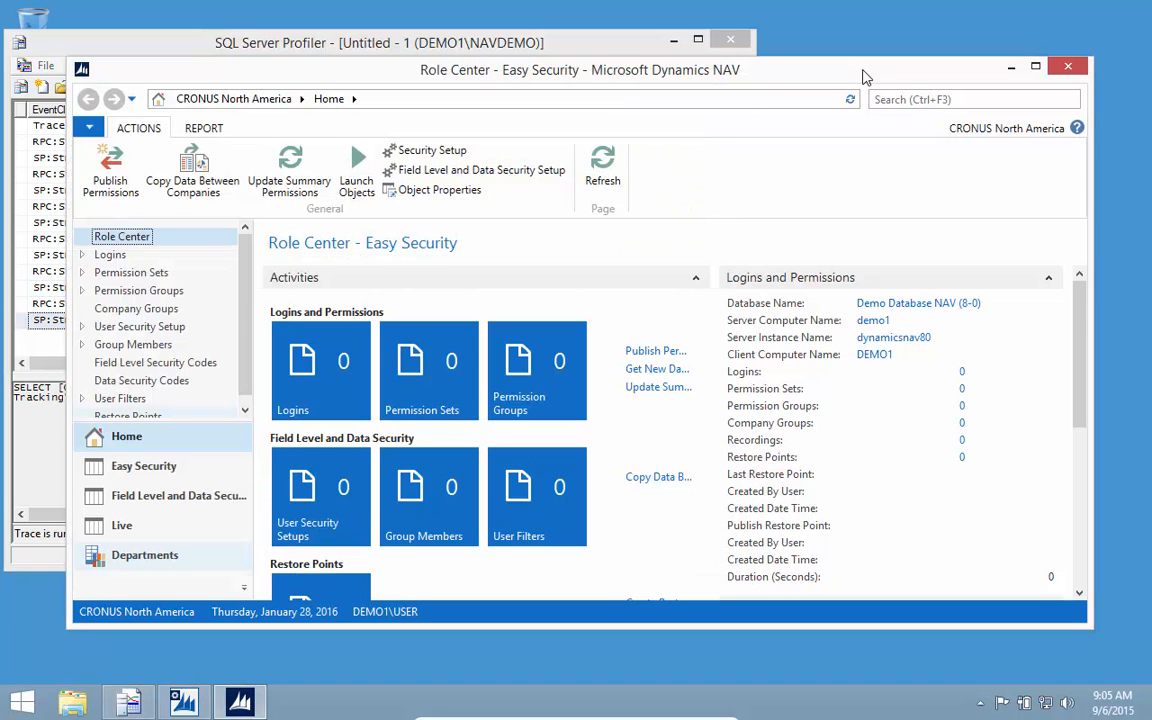
Open the customer card of The Cannon Group PLC from the Sales & Marketing customer list.
click(145, 558)
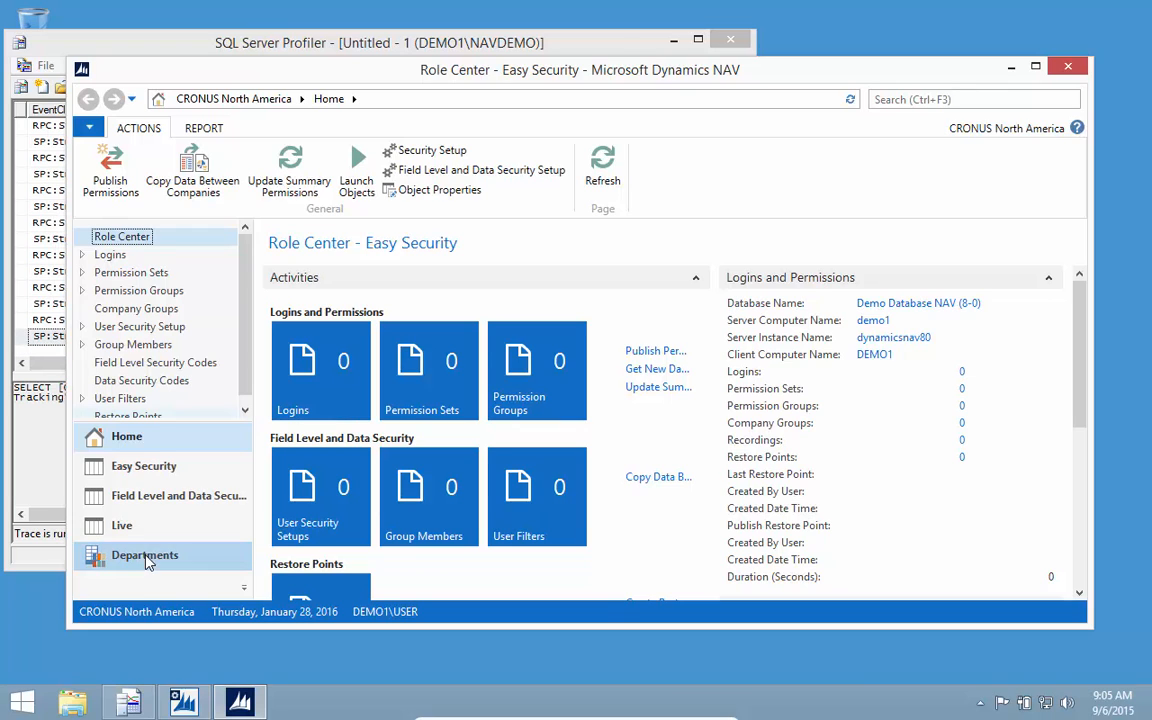
click(128, 196)
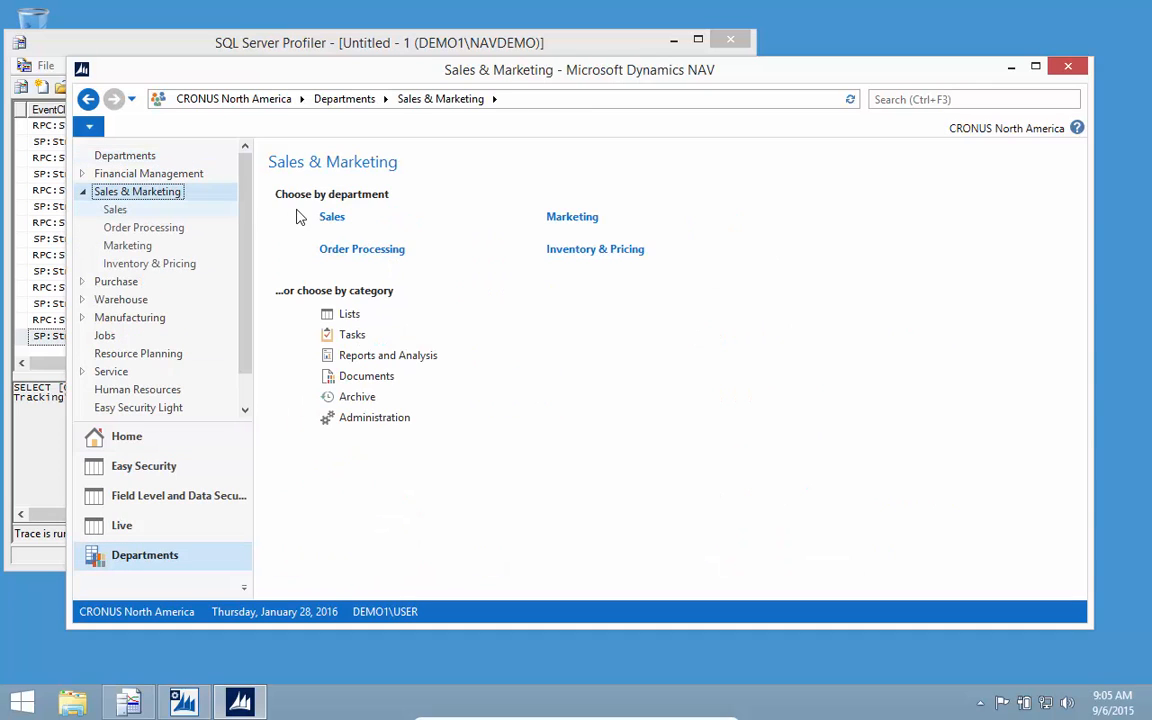
click(332, 219)
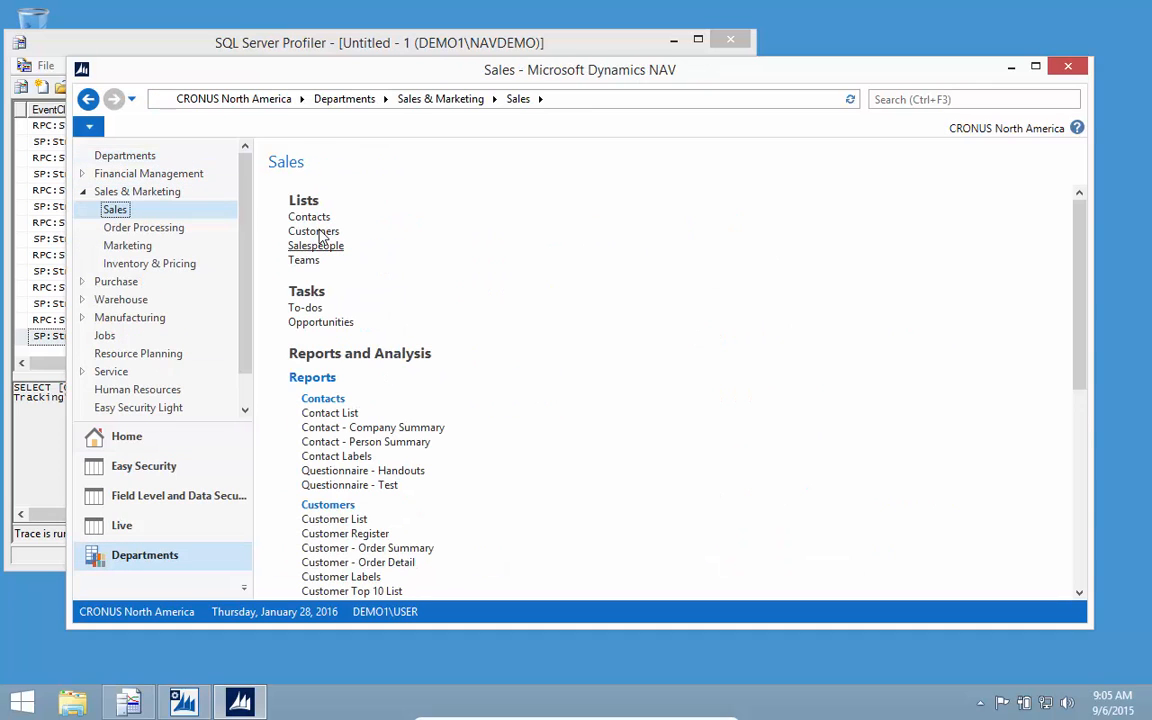
click(322, 232)
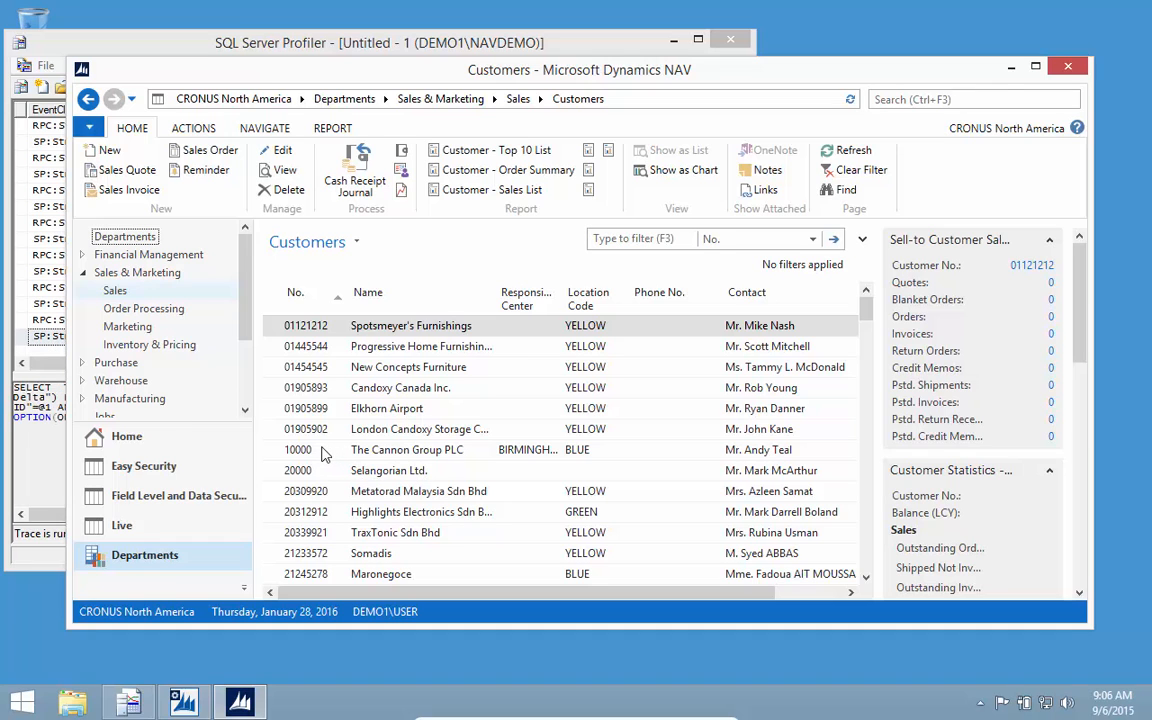
double_click(320, 453)
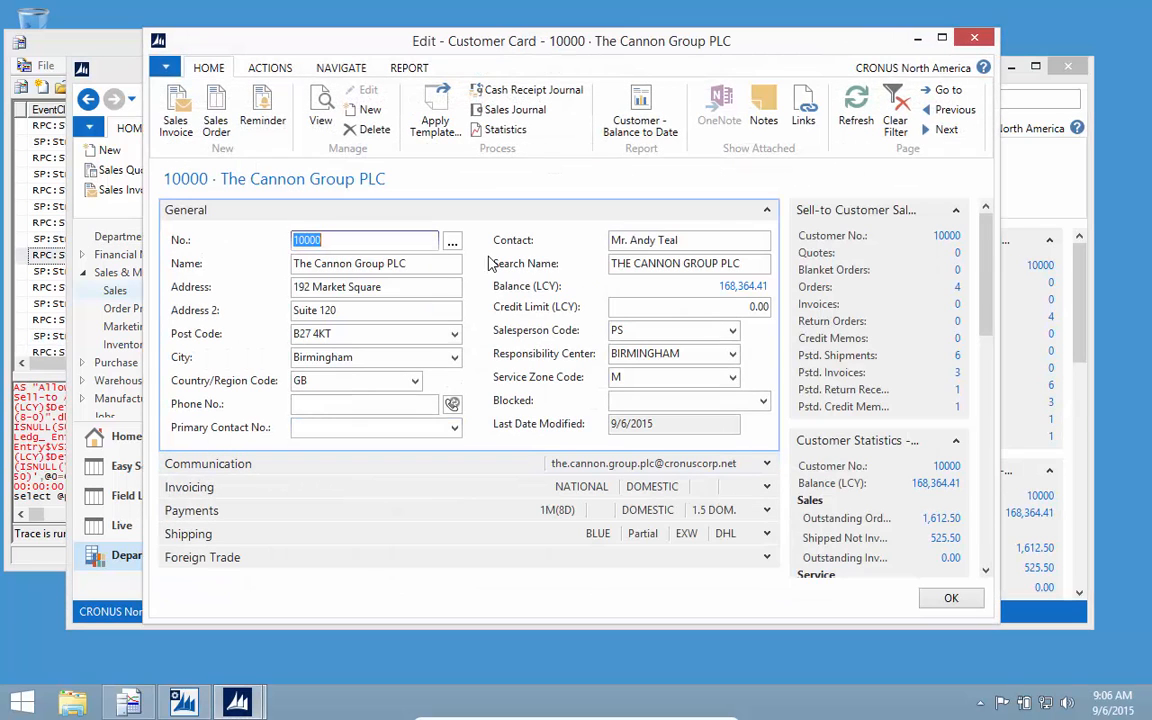
Open the ship-to address list of The Cannon Group PLC from its customer card.
click(345, 68)
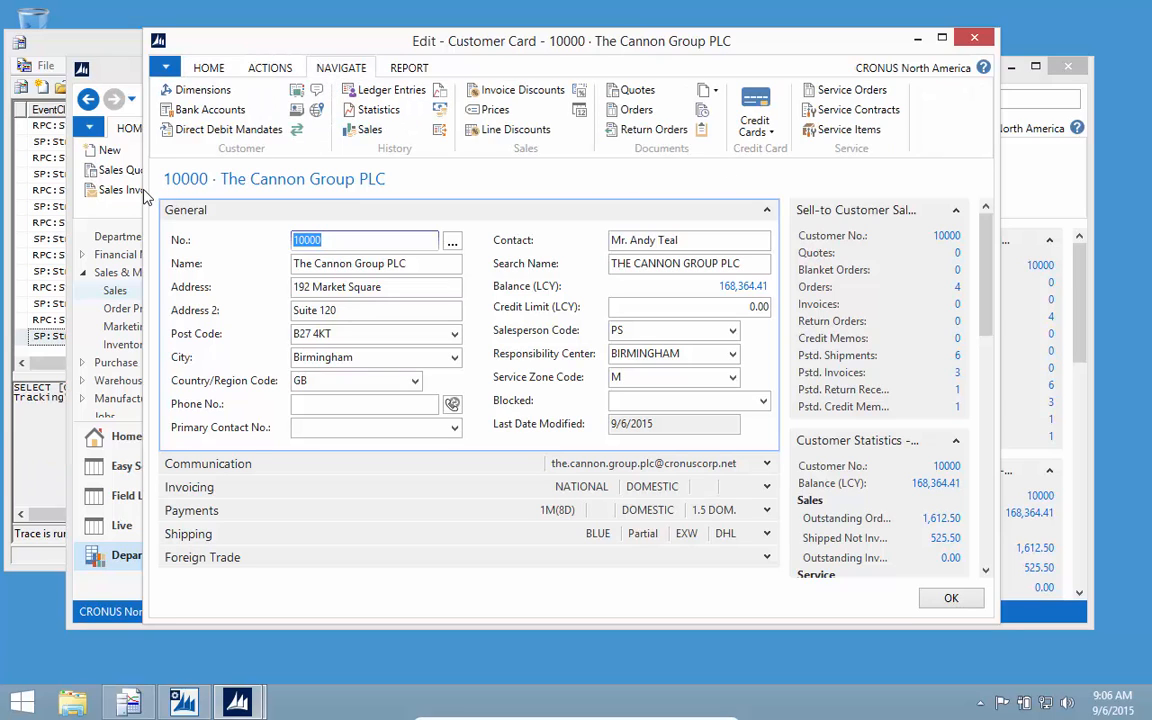
drag(143, 196, 47, 196)
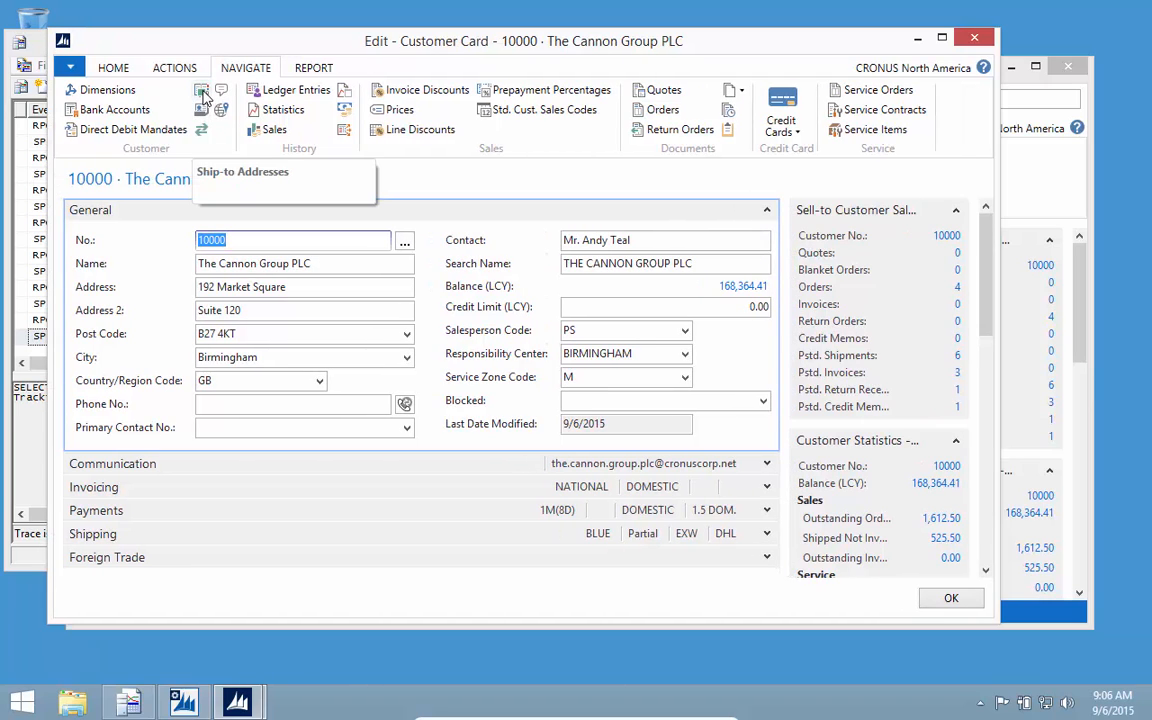
click(202, 91)
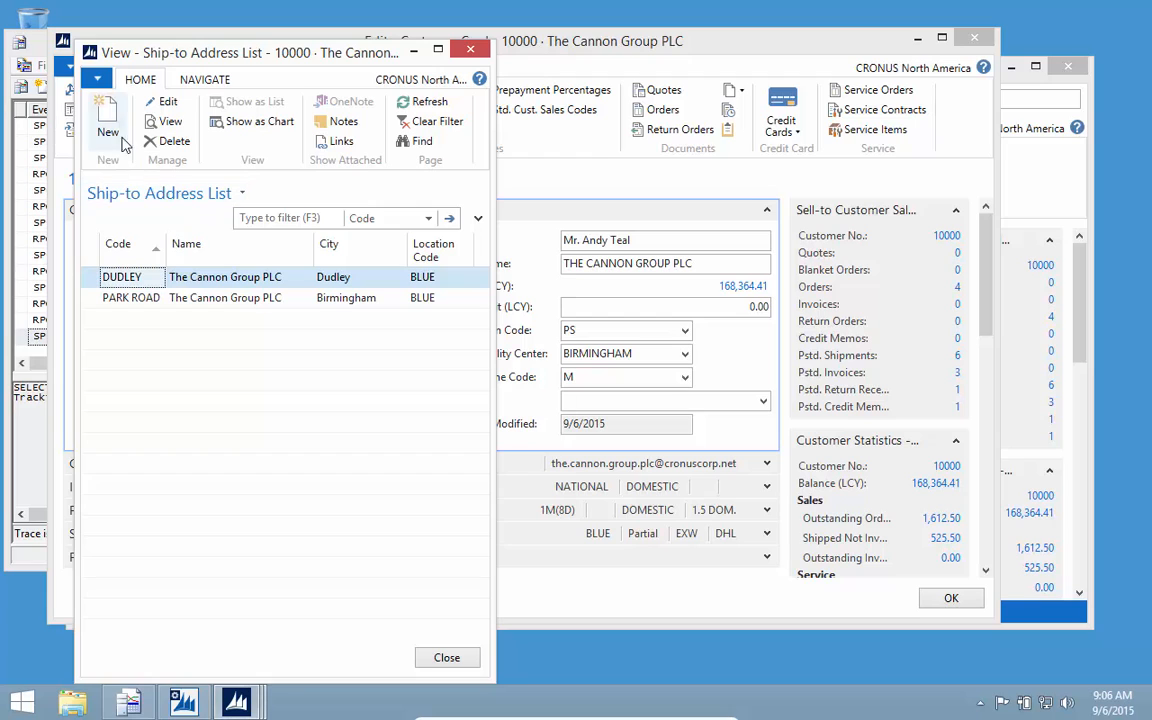
Create a ship-to address with the code ATLANTA for the customer and fill in the post code.
click(110, 125)
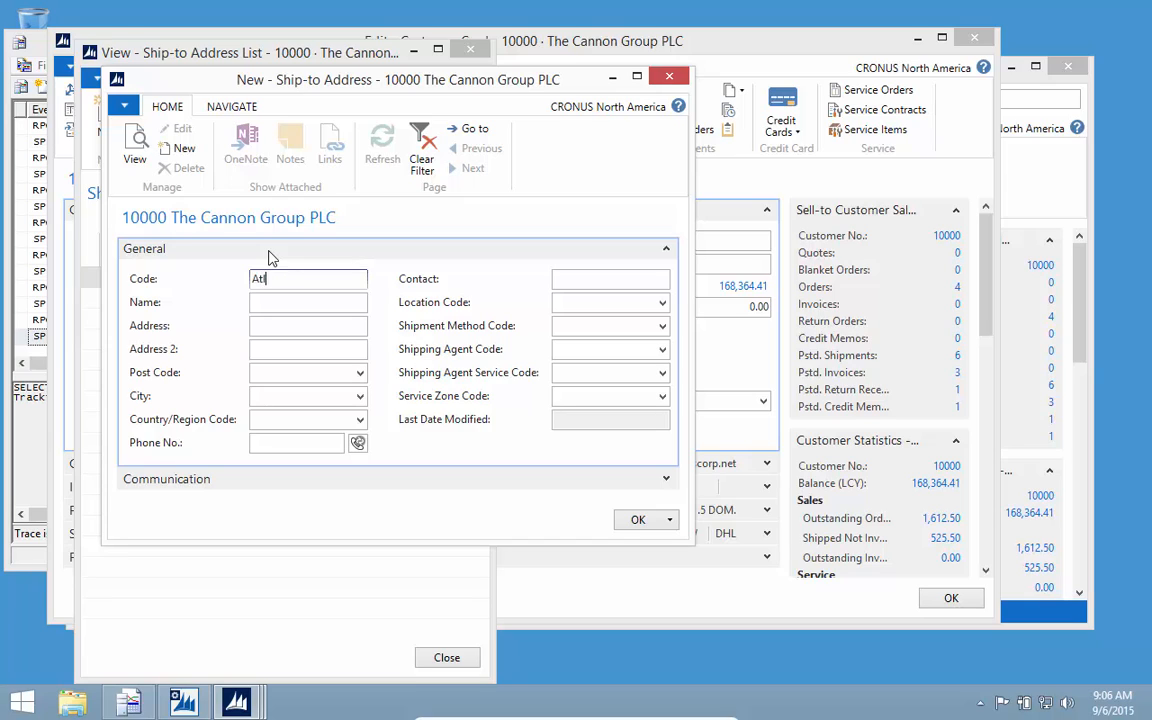
text(Atlanta)
key(Tab)
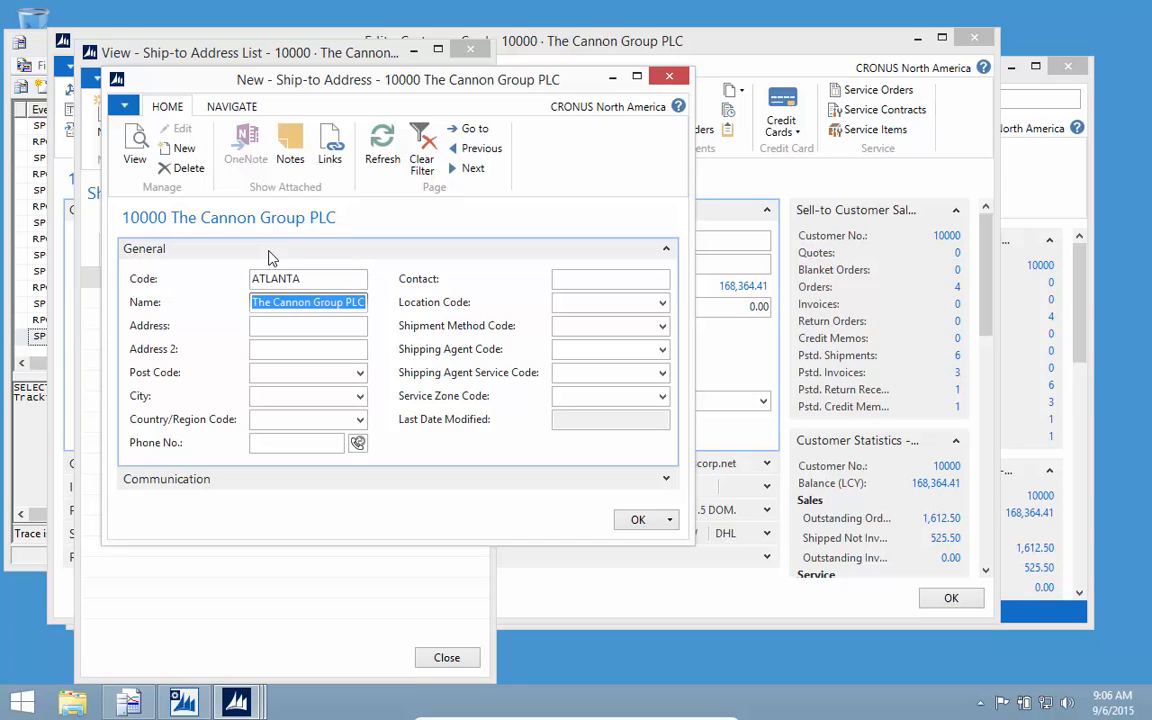
key(End)
click(265, 374)
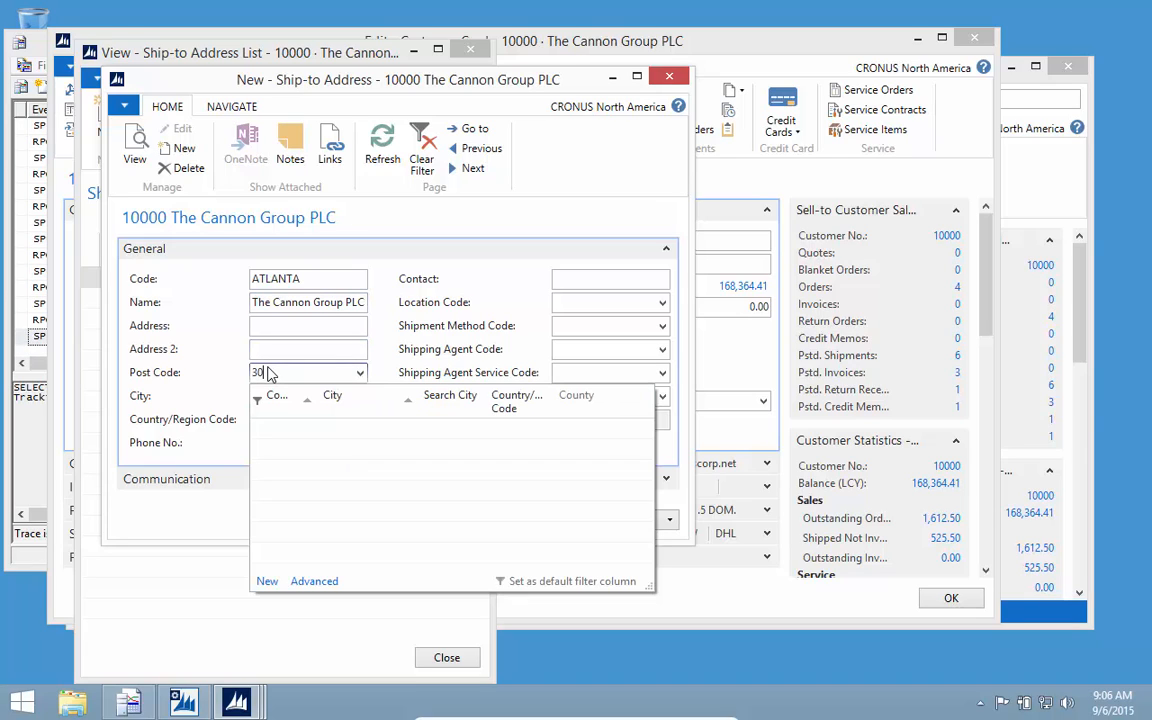
text(300)
key(Tab)
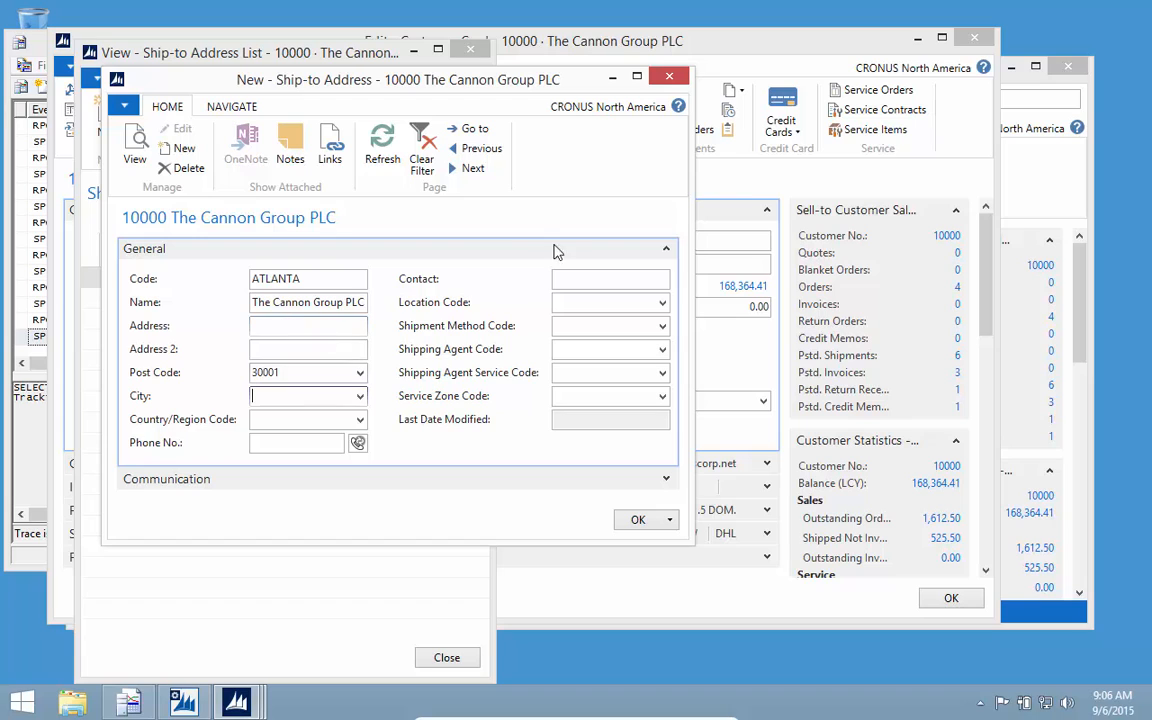
click(640, 522)
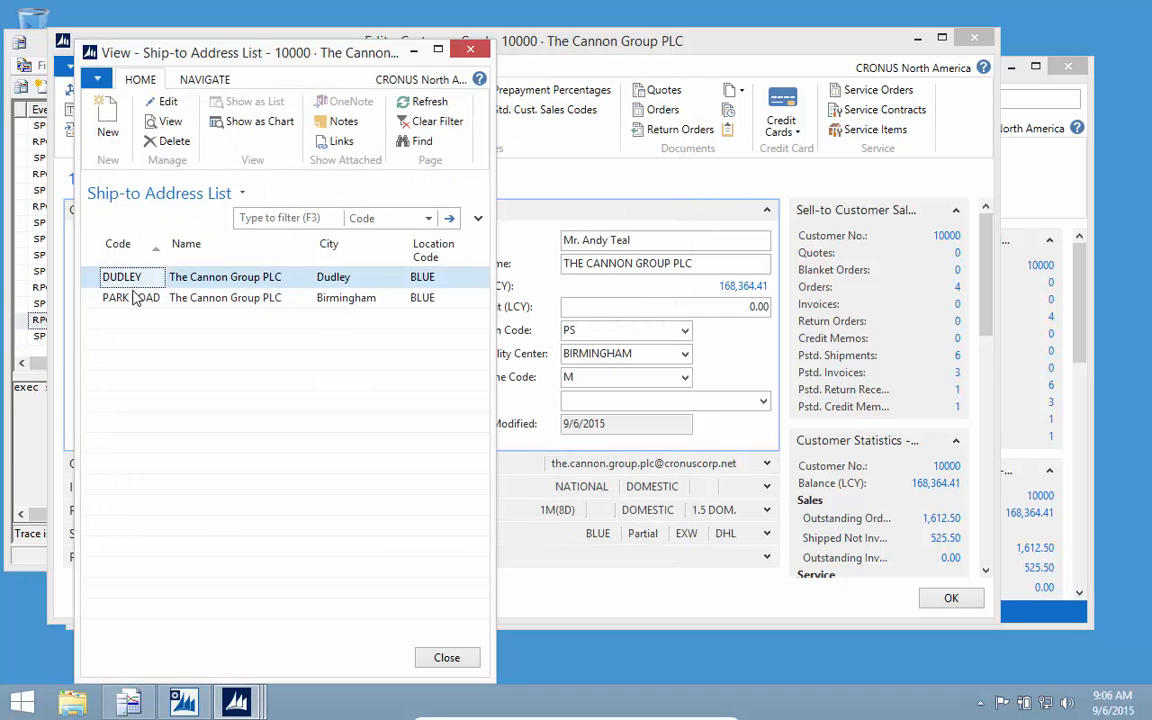
Refresh the ship-to address list, and close it and the customer card.
click(431, 104)
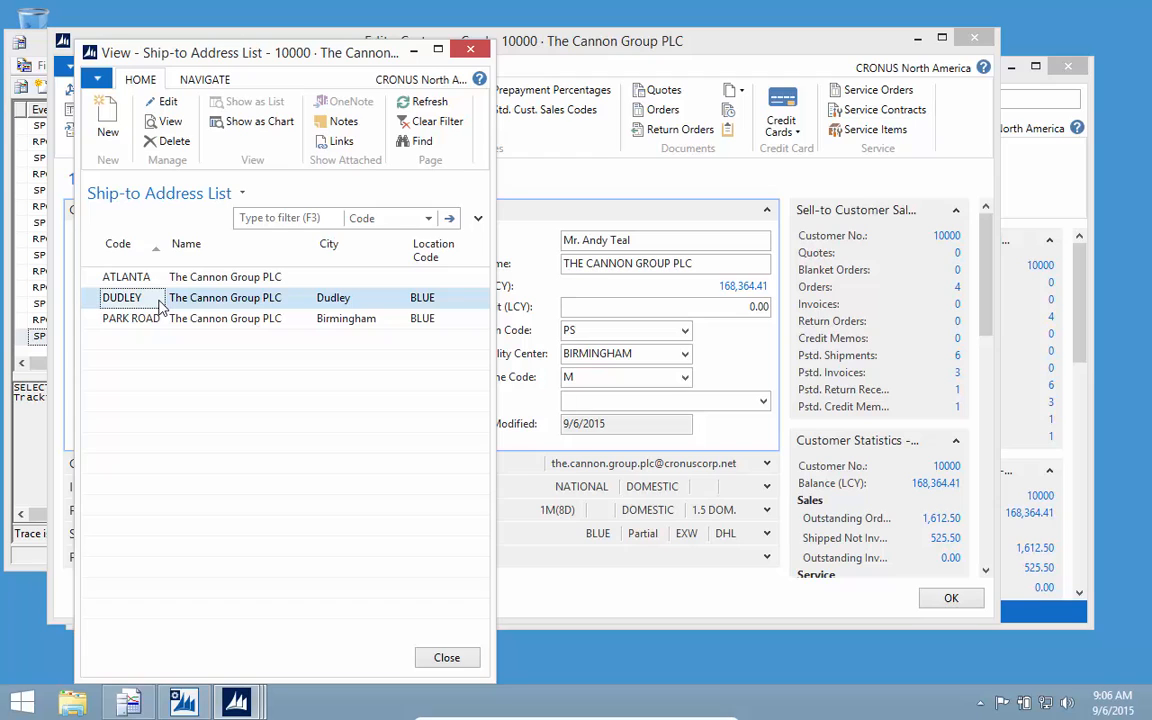
key(Escape)
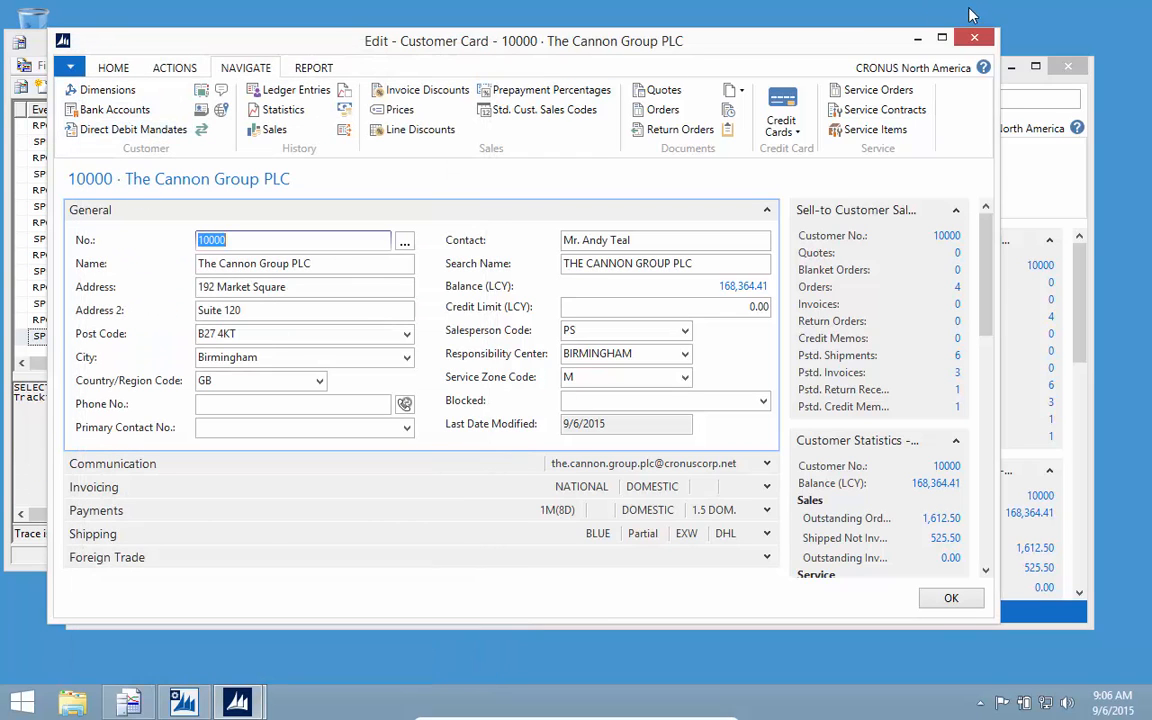
key(Escape)
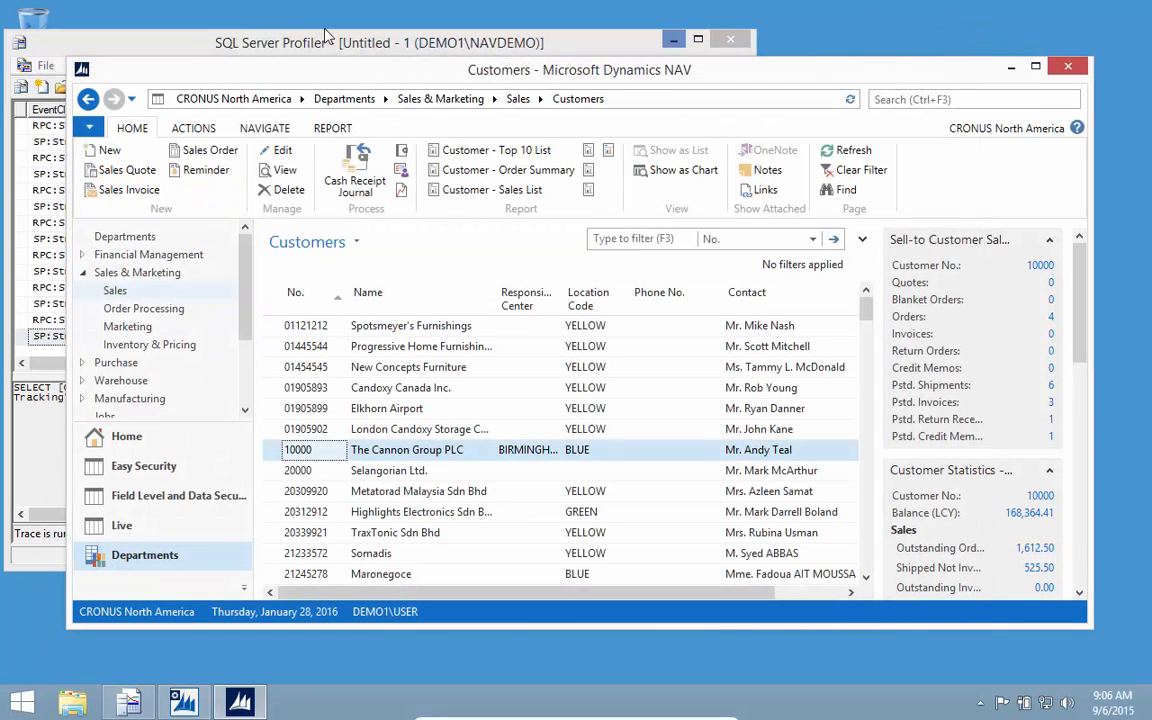
Switch to SQL Server Profiler, stop the running trace, and save it as the trace XML file Edit Customer Add Shipto.xml in the Temp folder.
click(176, 36)
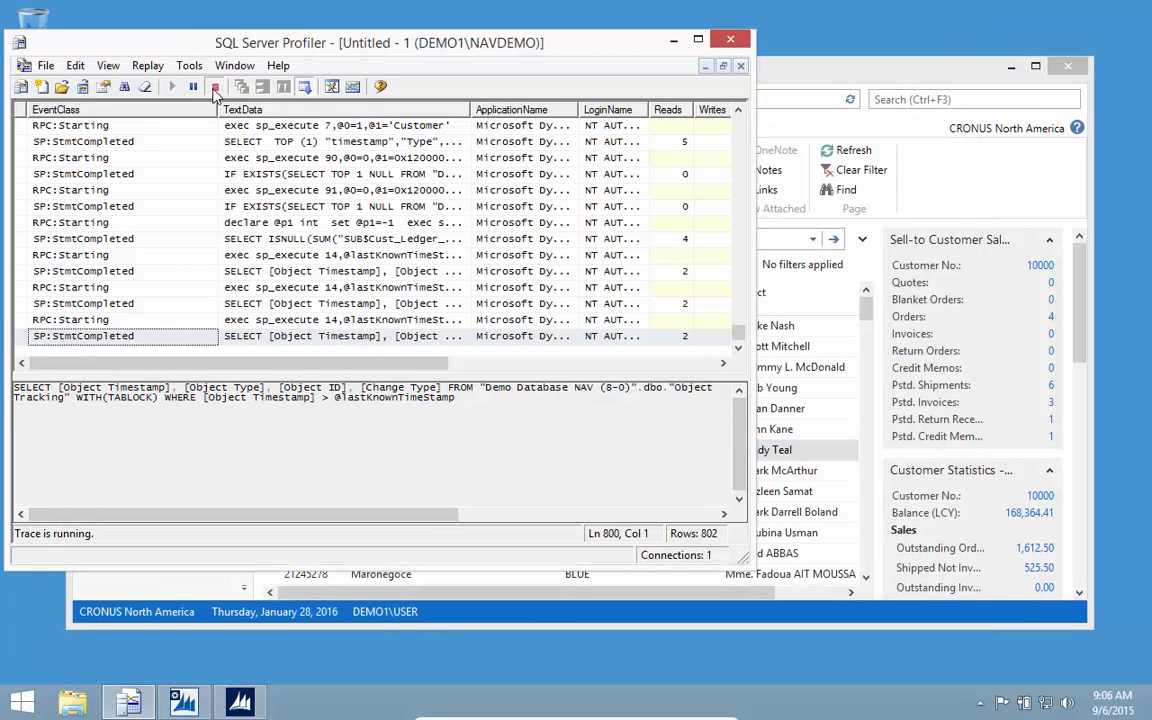
click(214, 88)
click(45, 65)
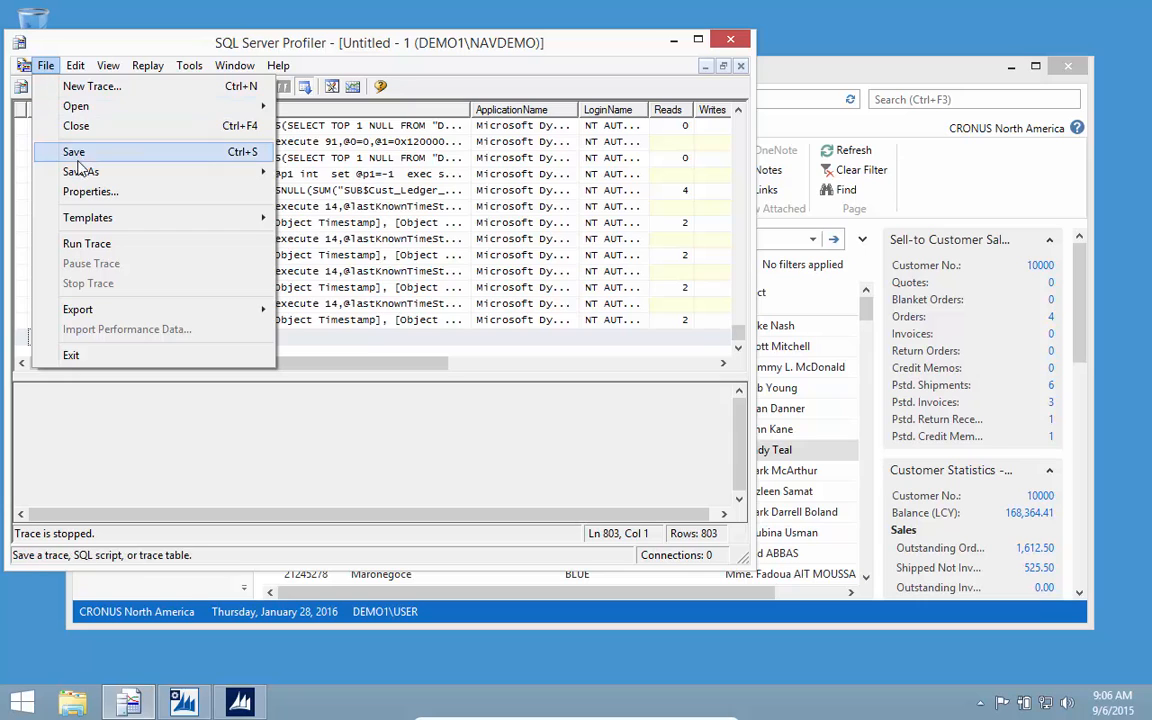
mouse_move(249, 175)
click(288, 225)
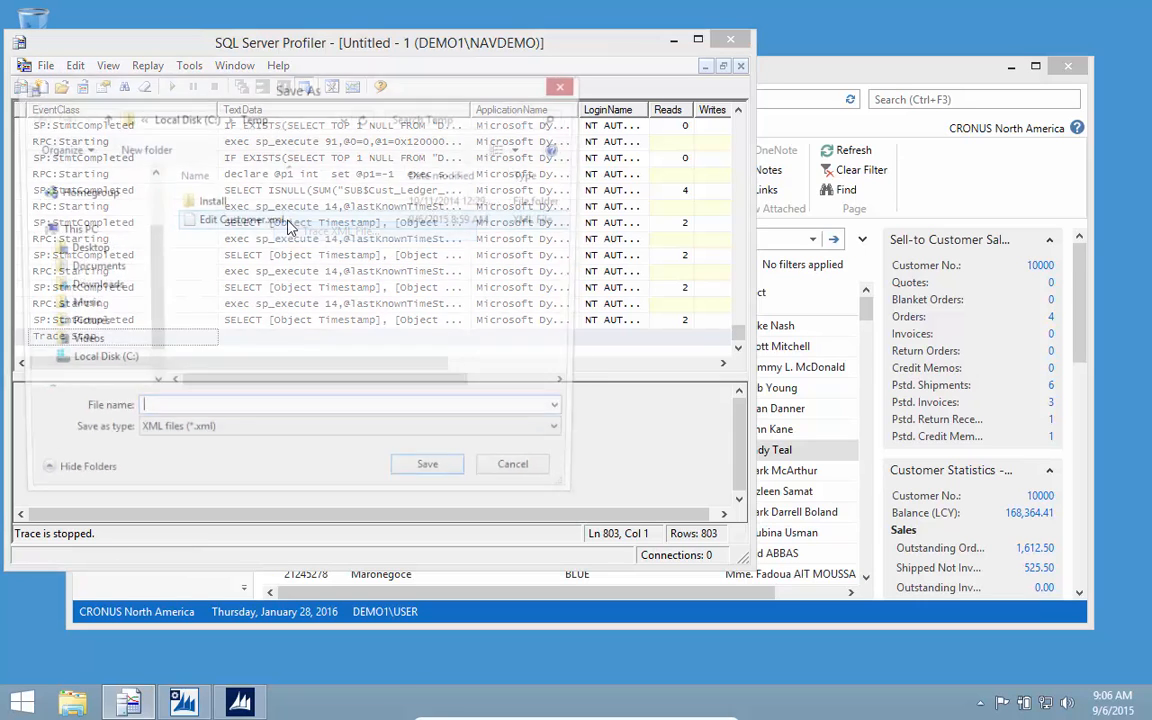
click(240, 221)
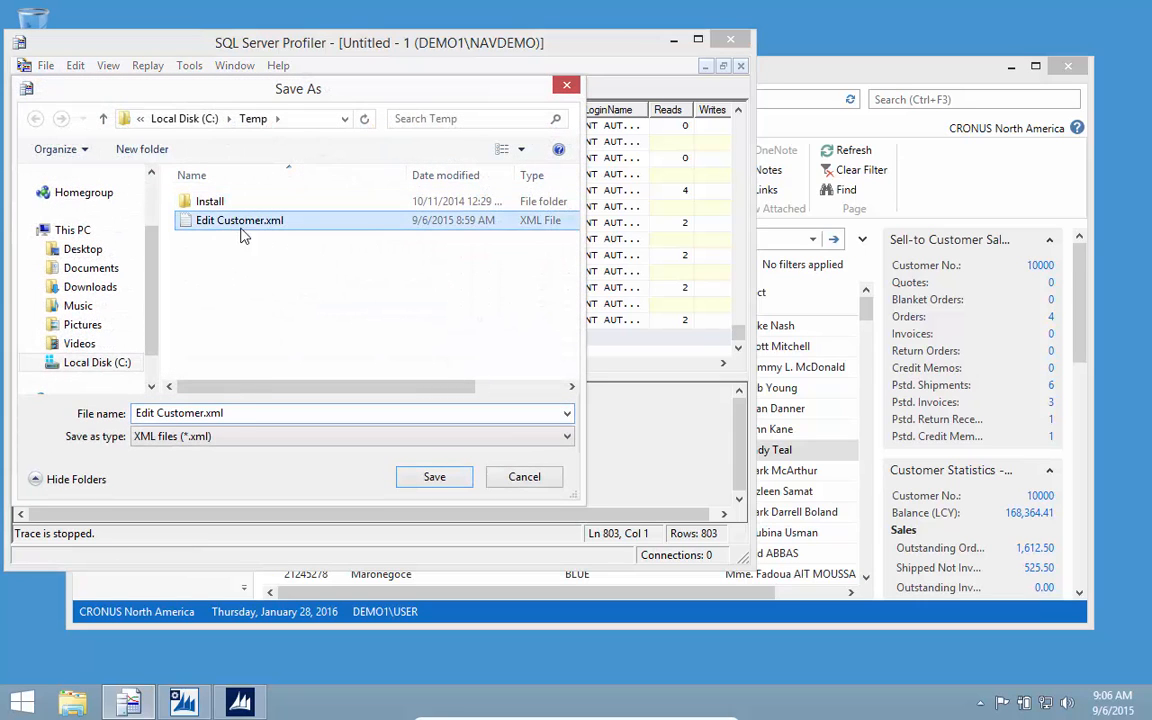
click(202, 418)
click(208, 424)
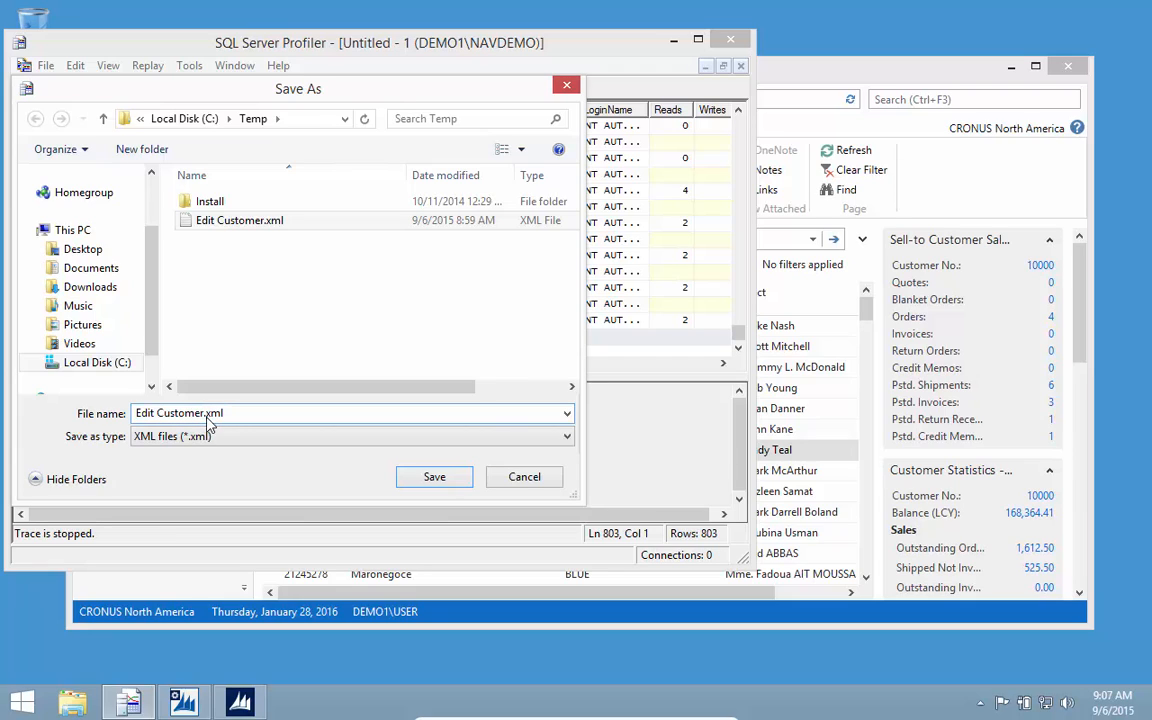
text(Add Ship)
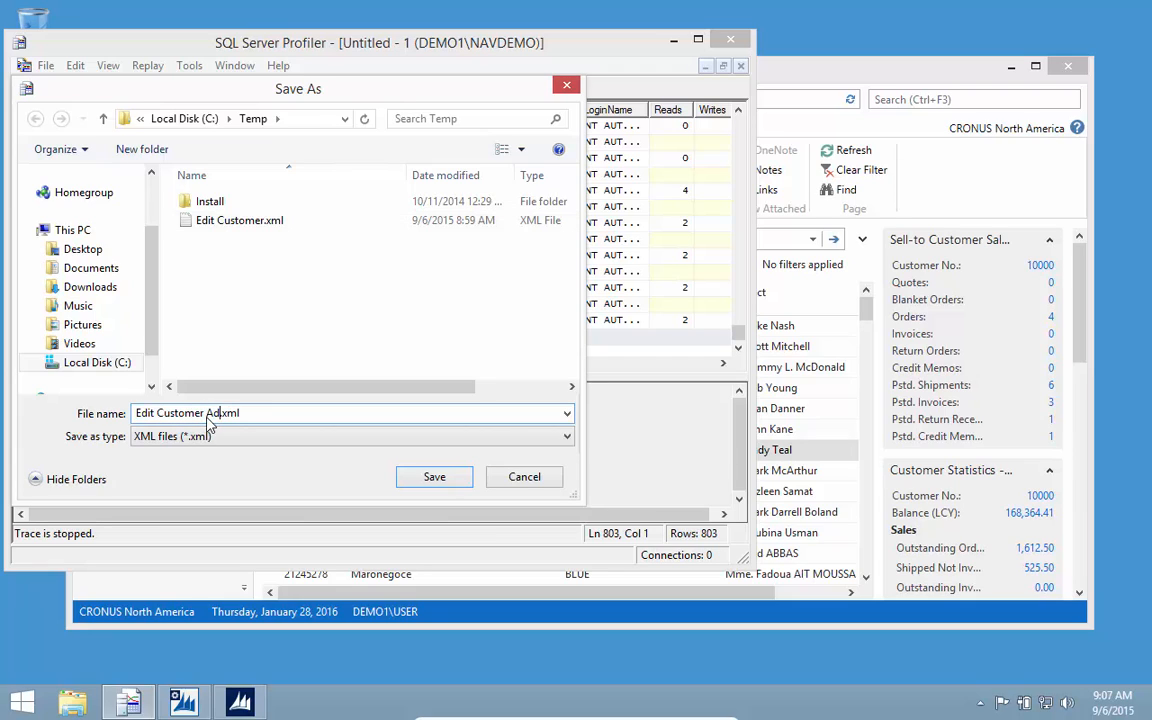
text(to)
key(Return)
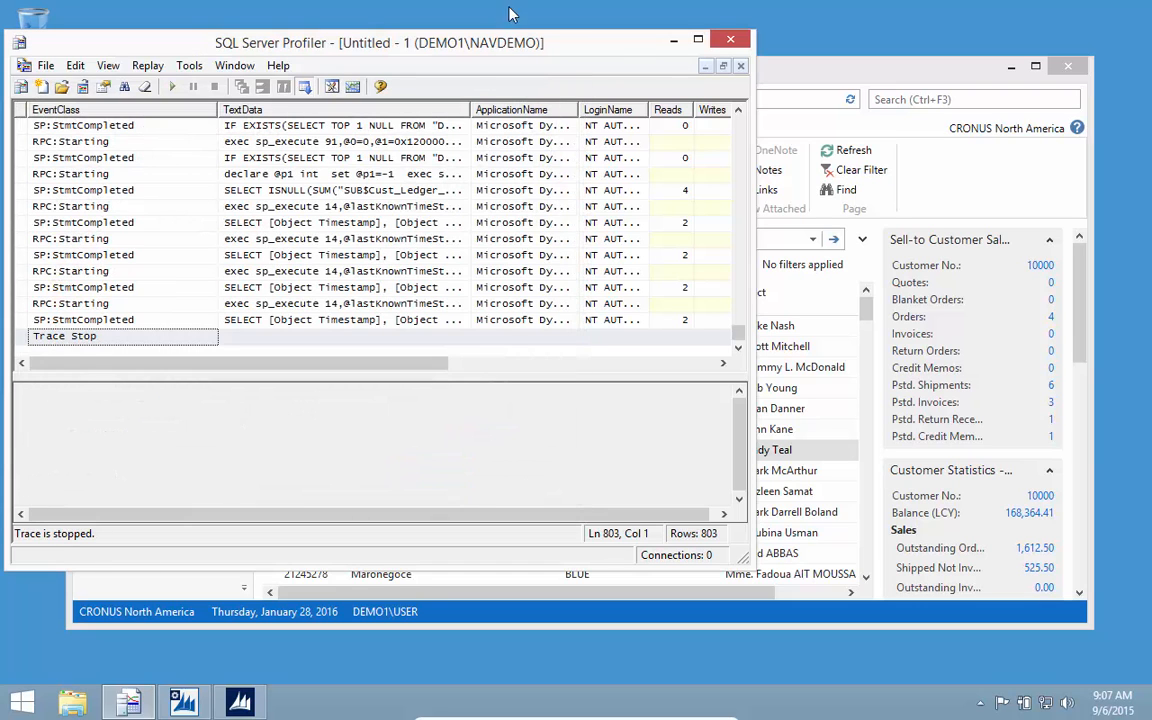
Minimize SQL Server Profiler and switch the active company in Dynamics NAV to CRONUS Easy Security.
click(673, 40)
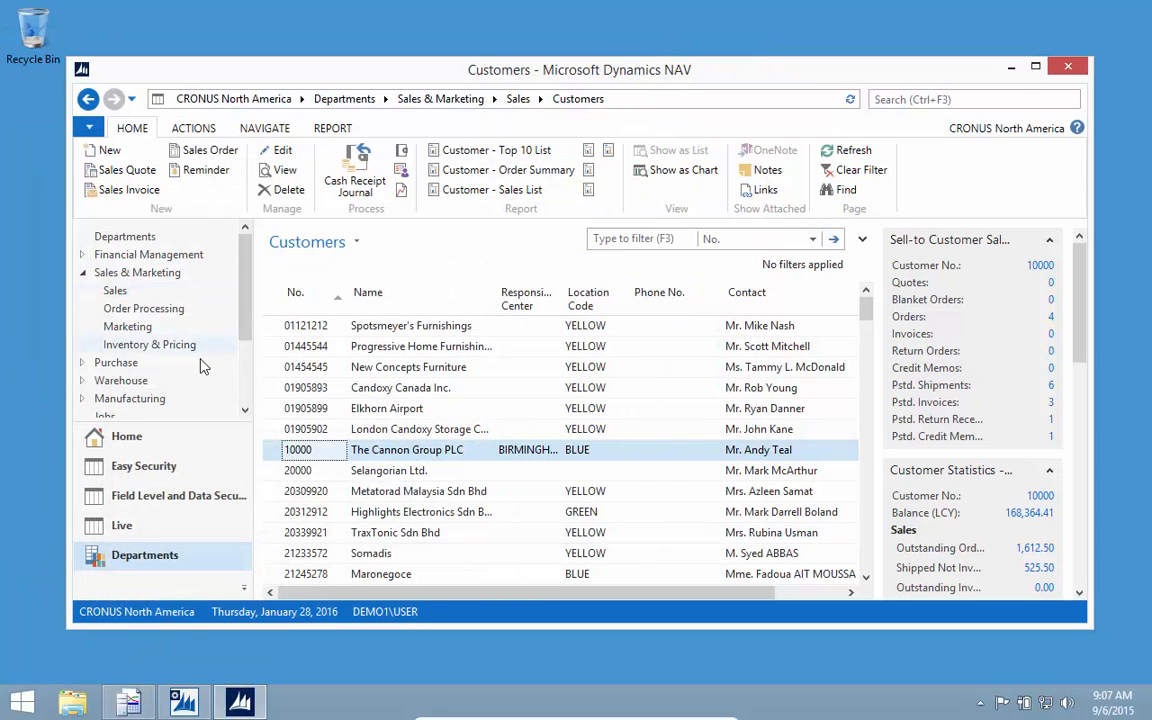
click(136, 611)
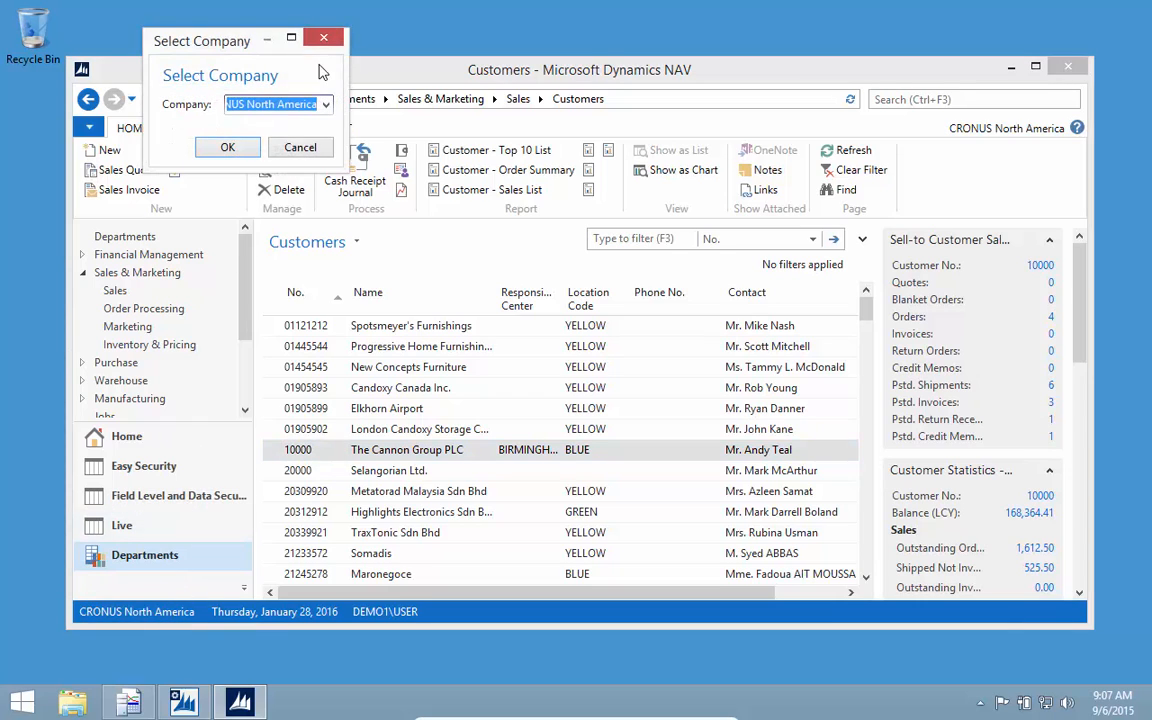
click(326, 105)
click(265, 124)
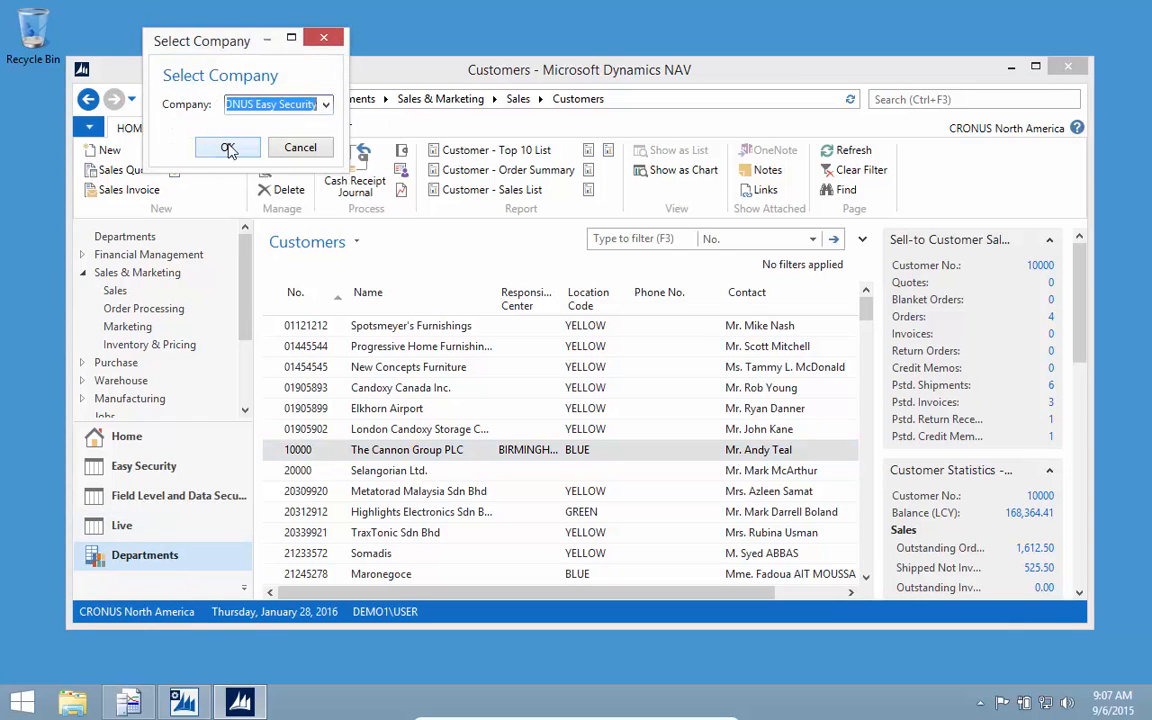
click(228, 149)
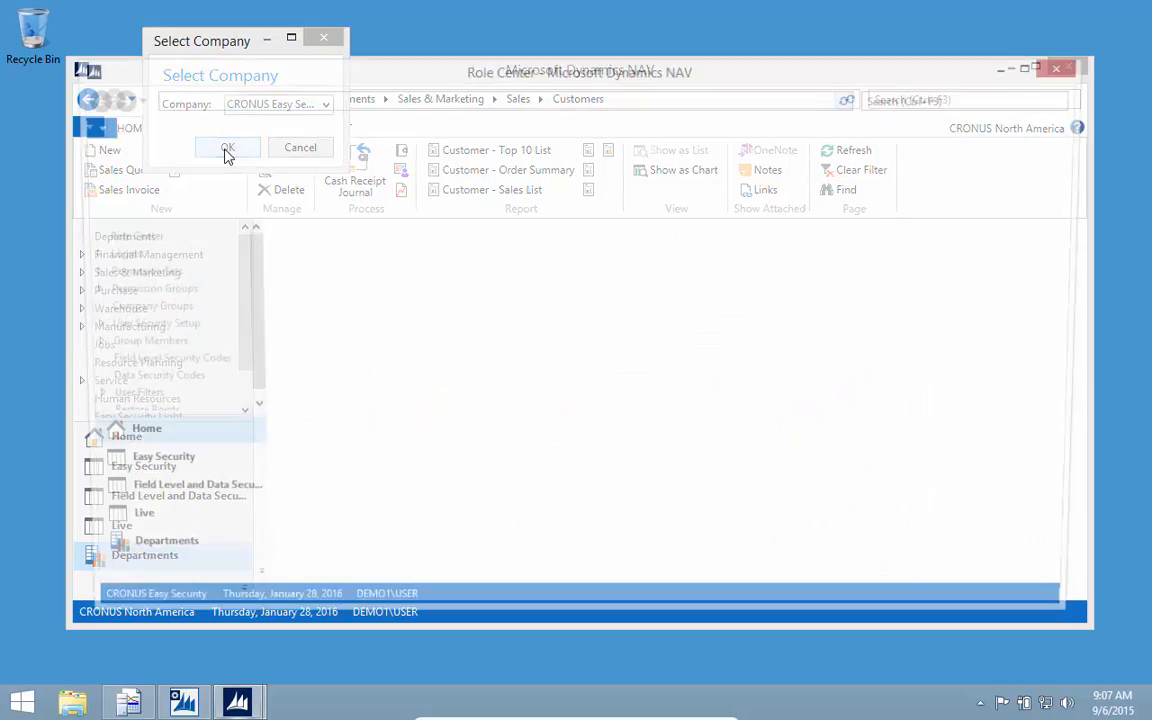
Open the Permission Sets list of the Easy Security department under Logins and Permissions.
click(160, 562)
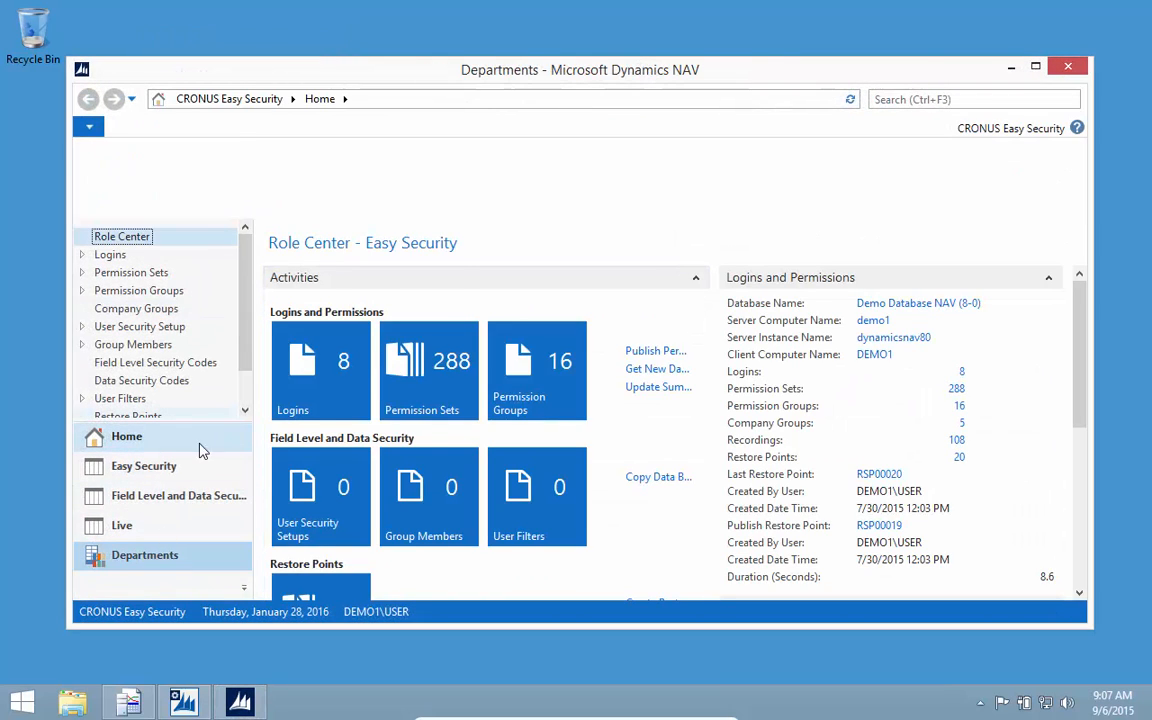
click(138, 376)
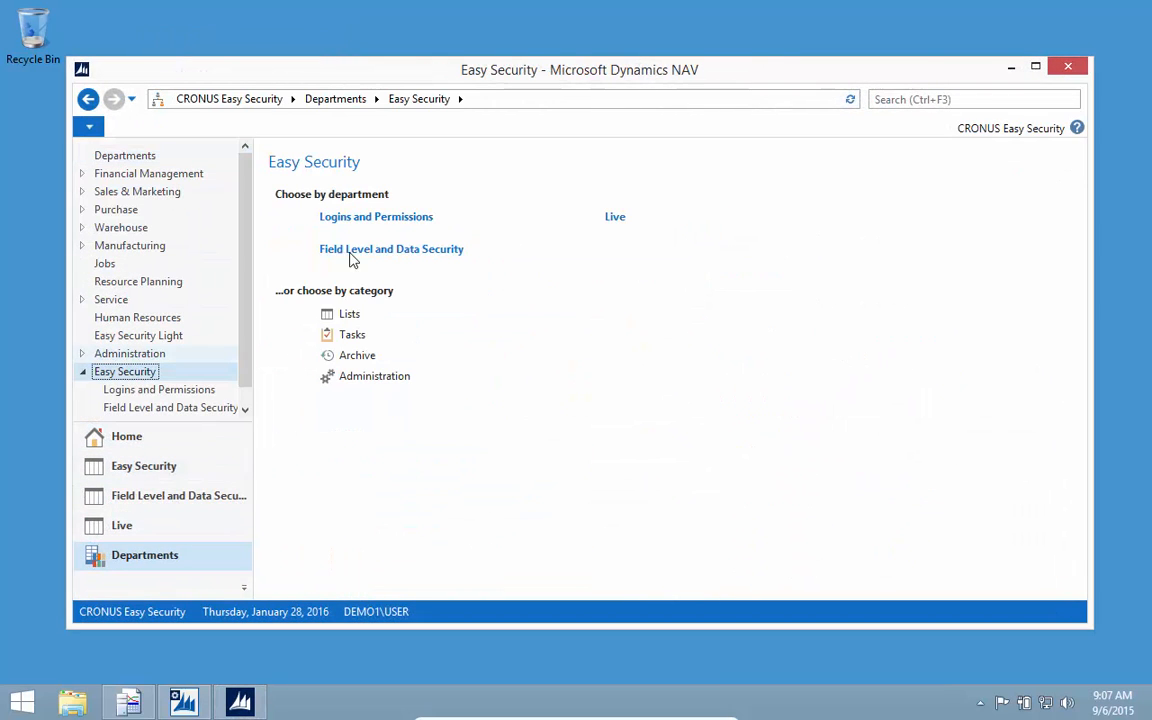
click(366, 217)
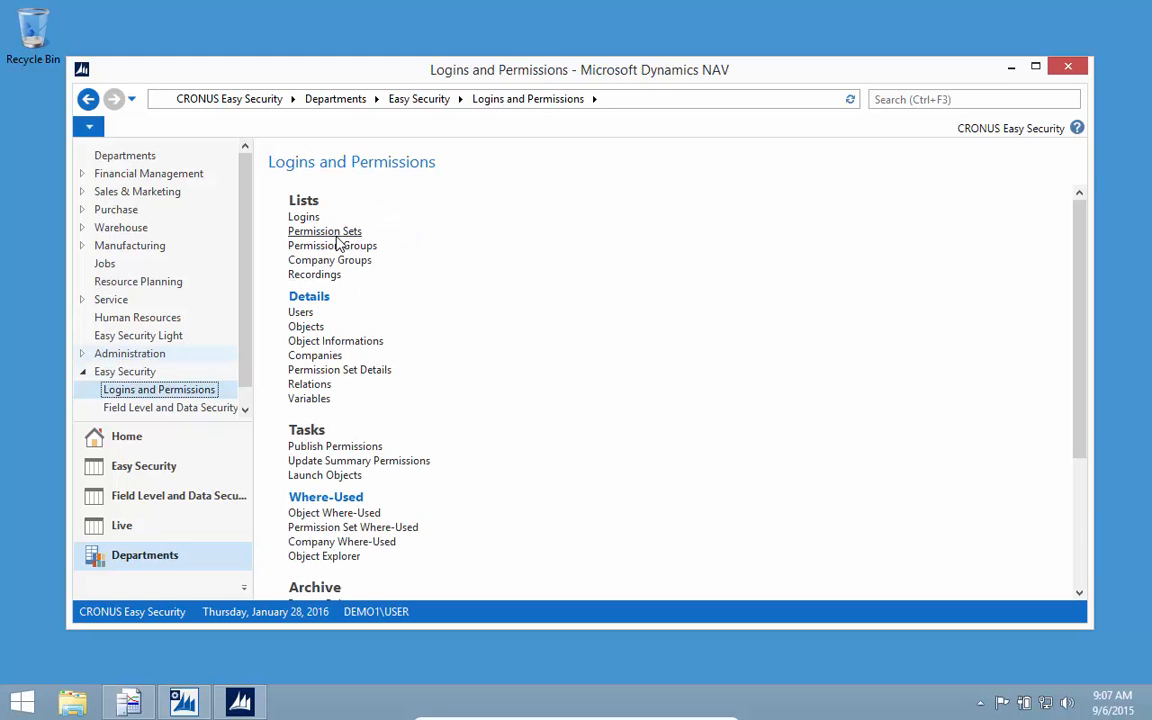
click(336, 236)
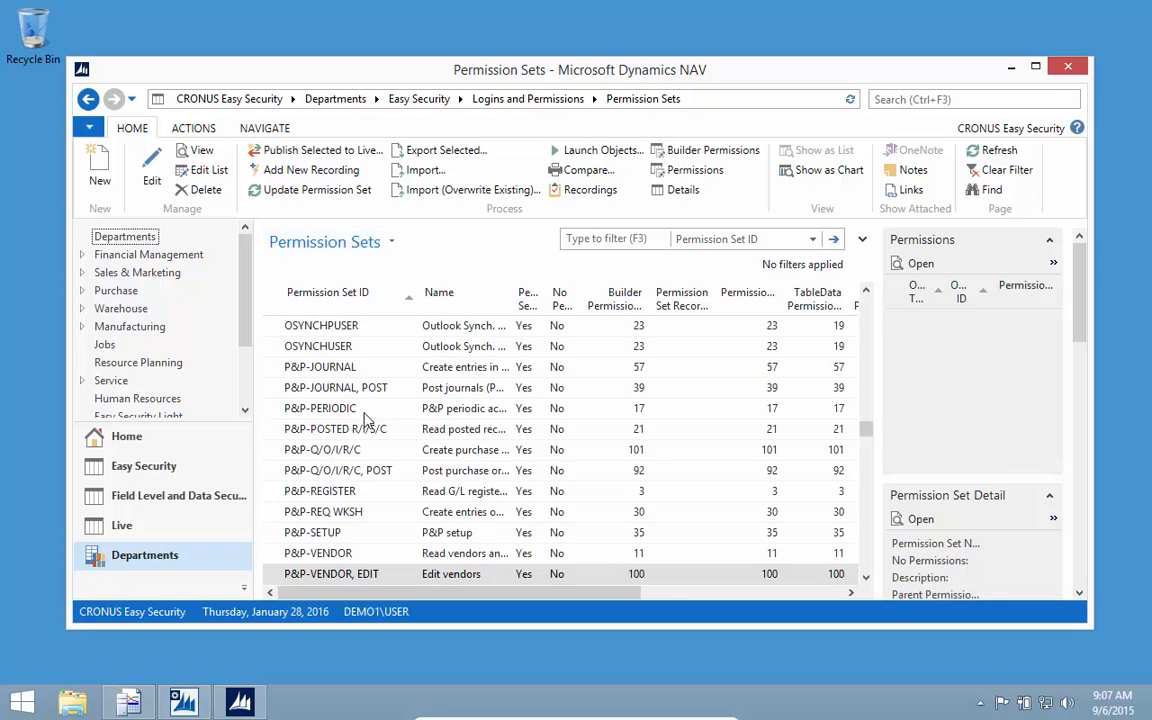
Add a new recording to the EDIT CUSTOMER permission set from the trace file Edit Customer Add Shipto.xml, accepting the included trace clients.
scroll(340, 440, up, 20)
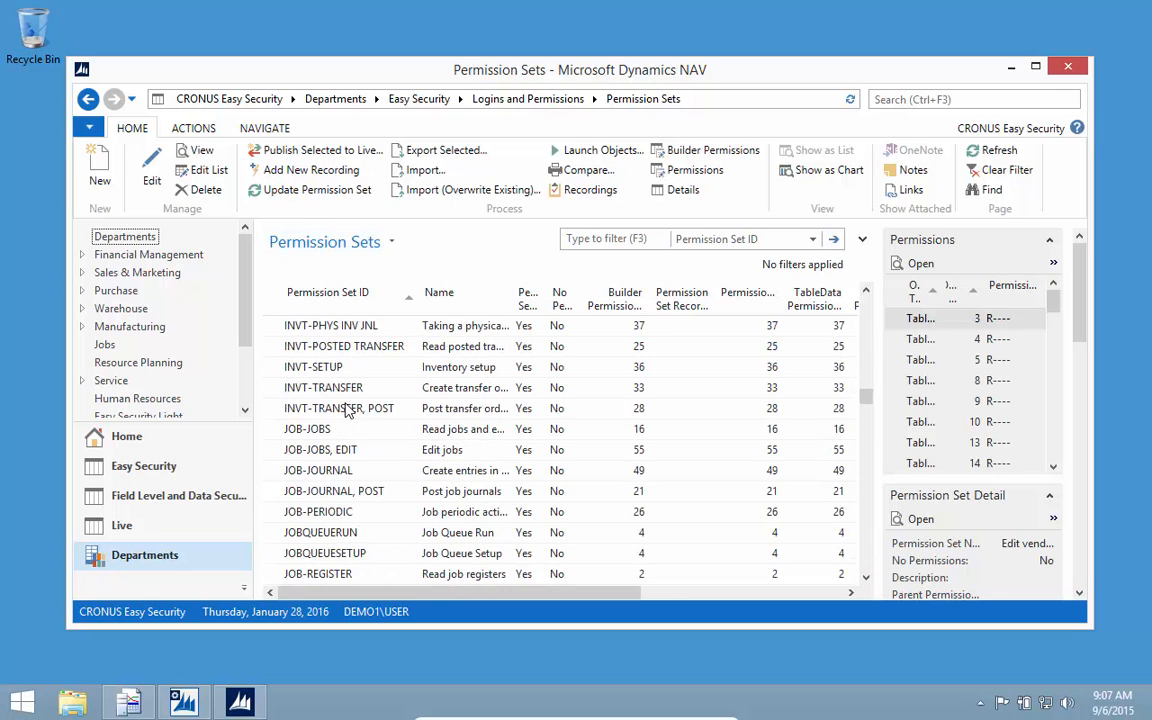
scroll(347, 404, up, 15)
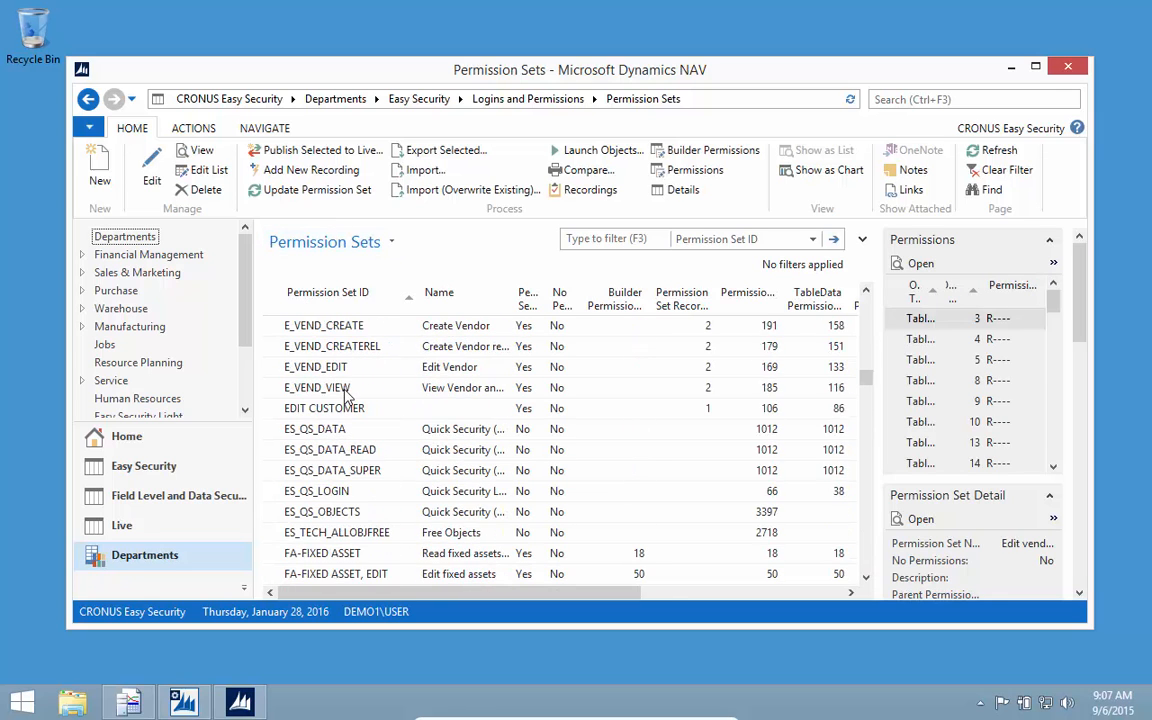
click(347, 408)
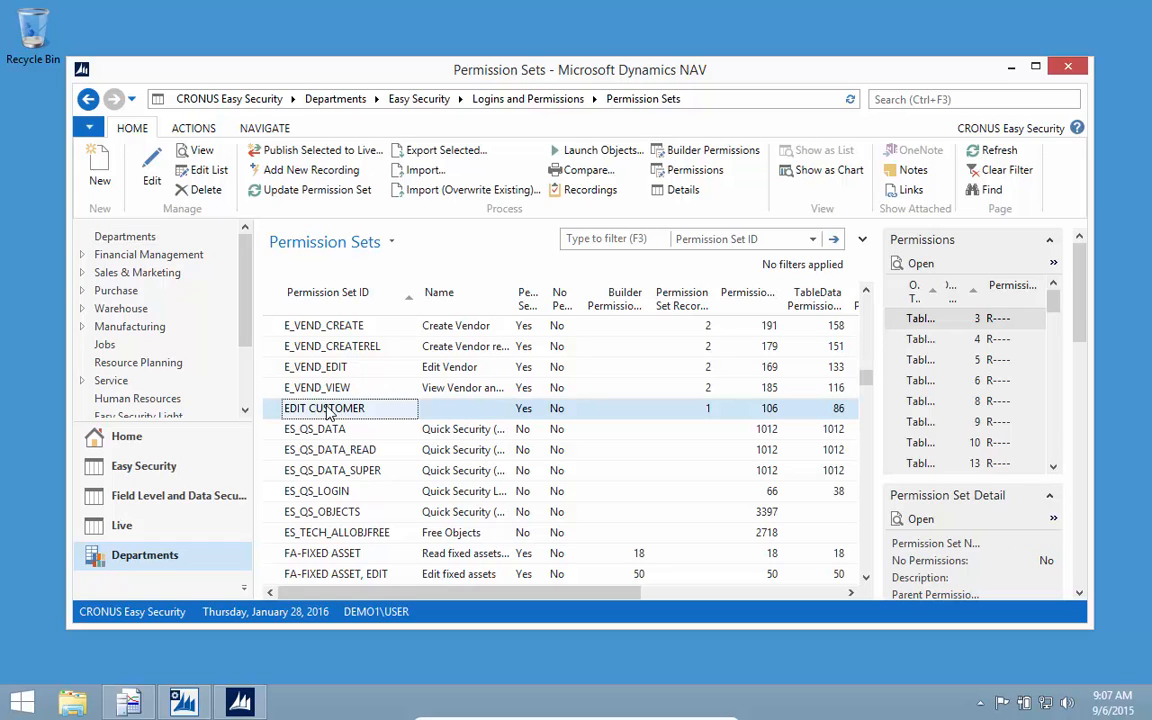
click(309, 173)
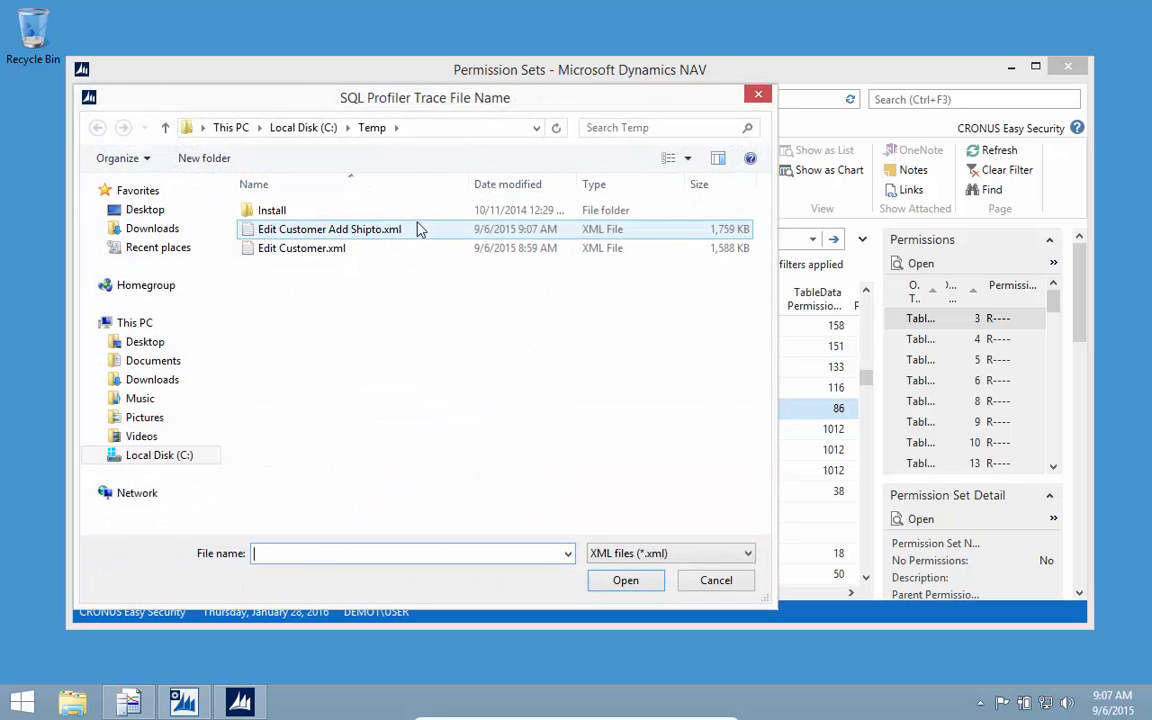
click(365, 229)
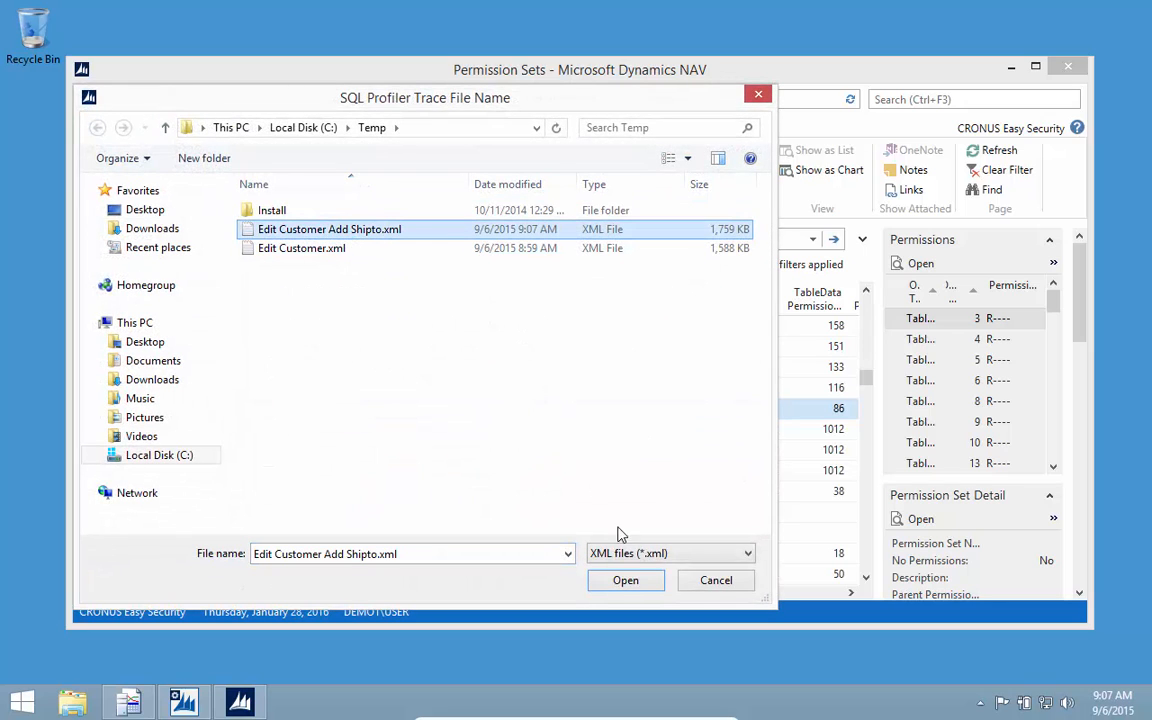
click(627, 582)
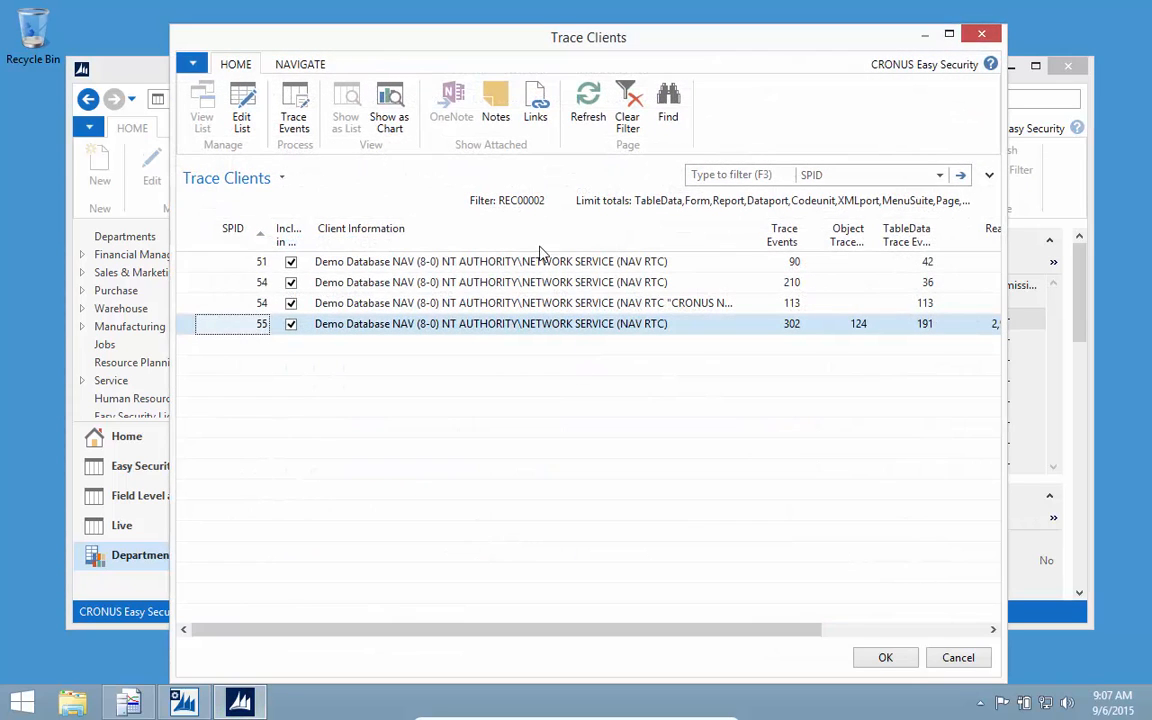
click(886, 658)
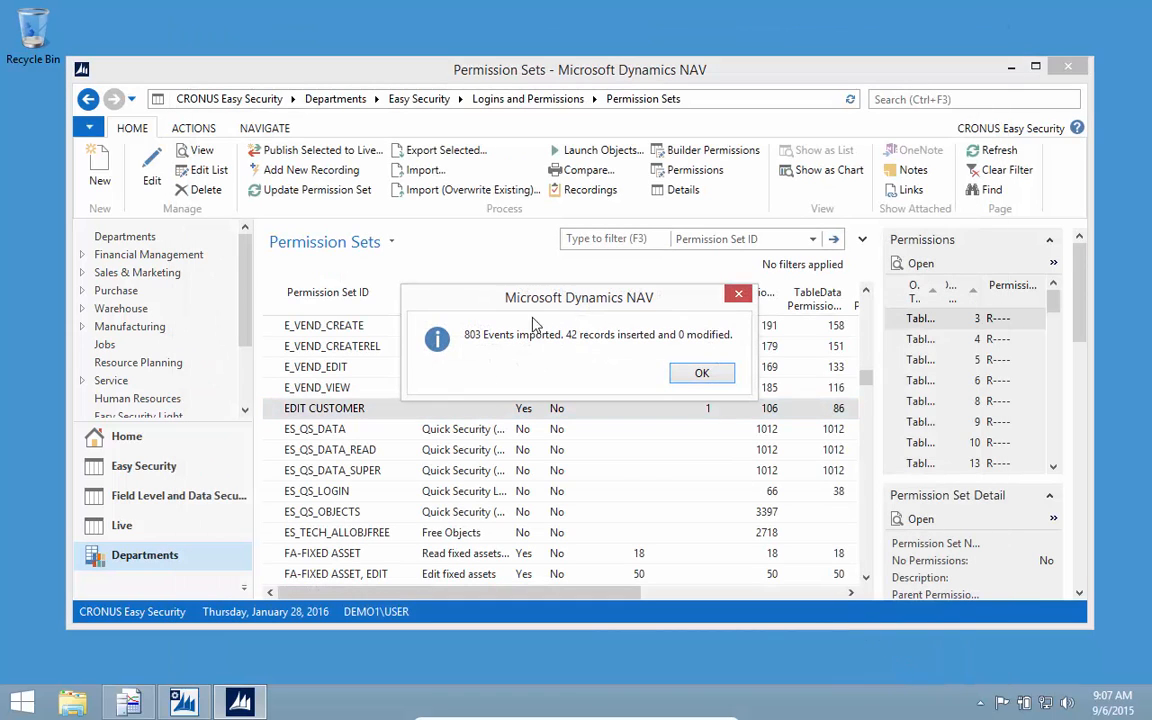
click(715, 380)
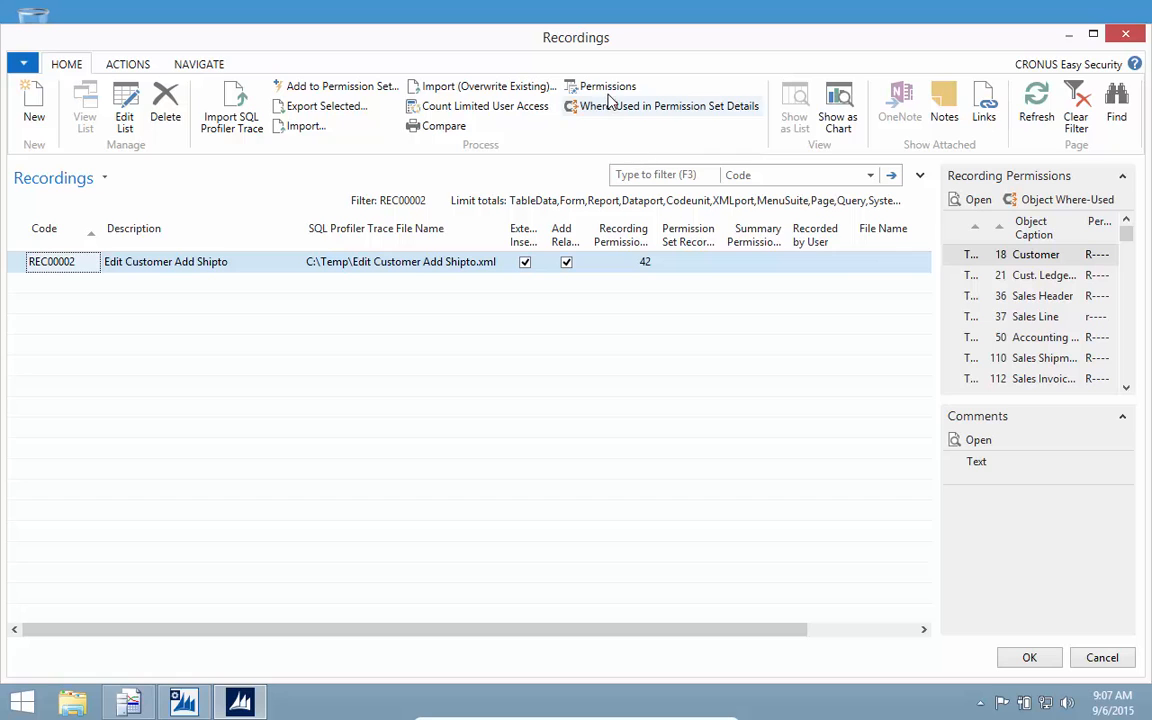
Review the permissions of the Edit Customer Add Shipto recording, and accept the recording and the update of the permission set.
click(605, 88)
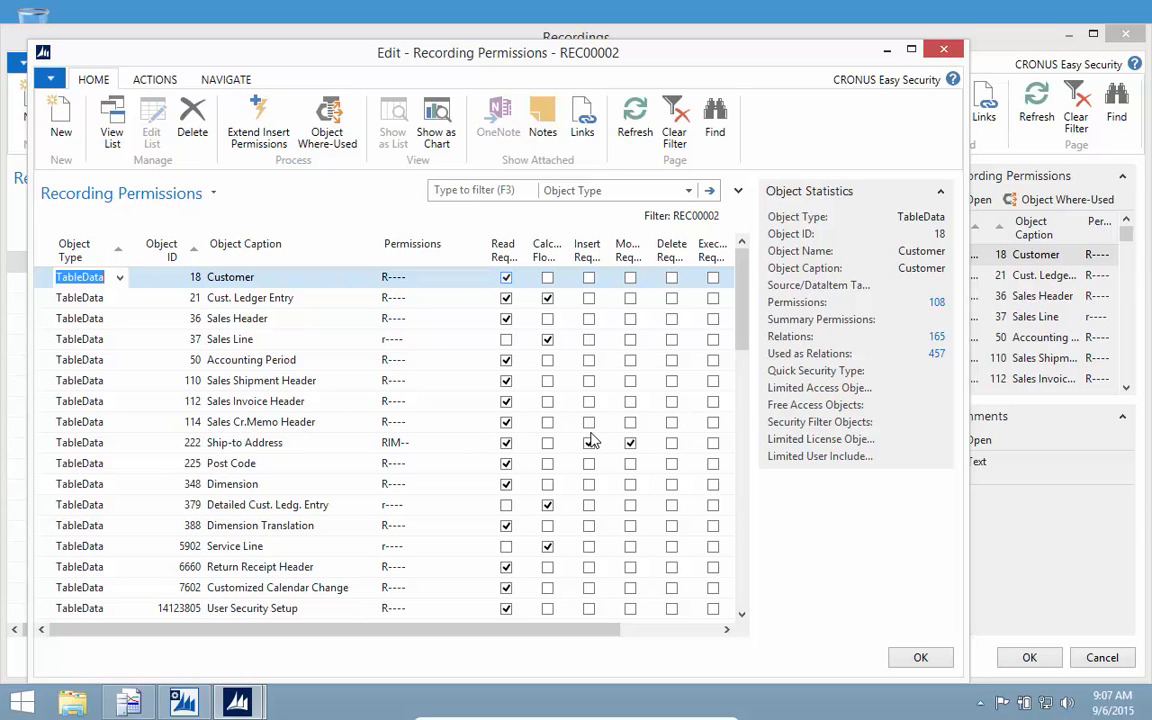
key(Escape)
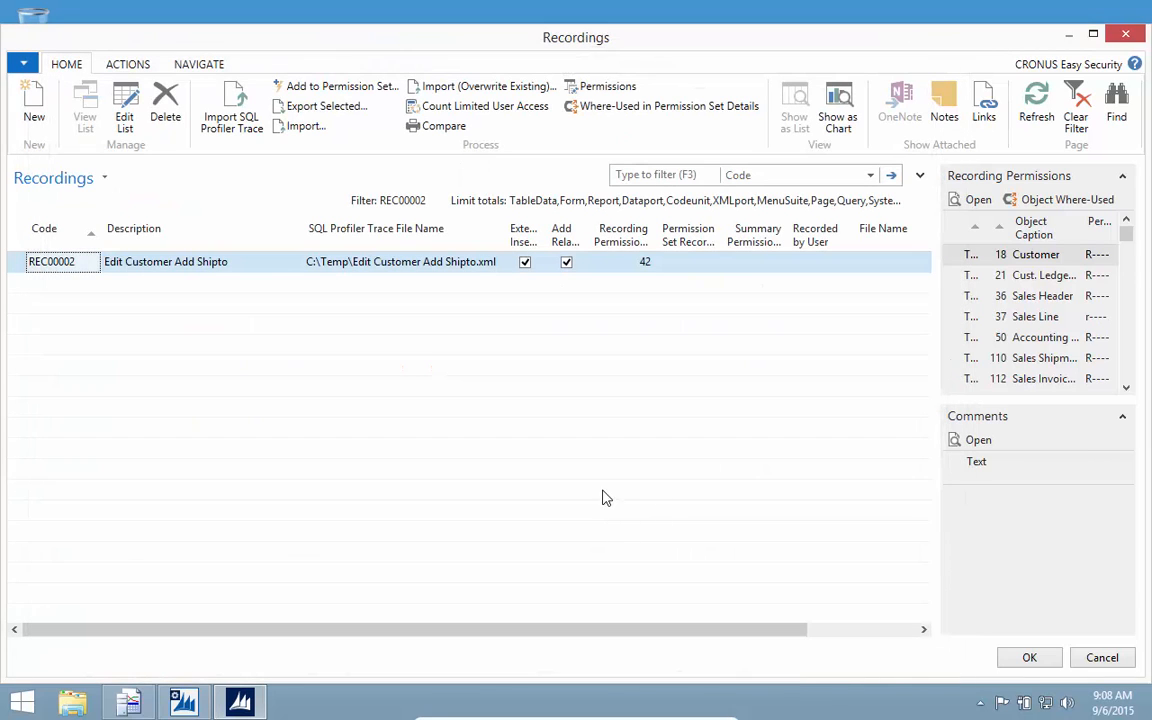
click(1028, 657)
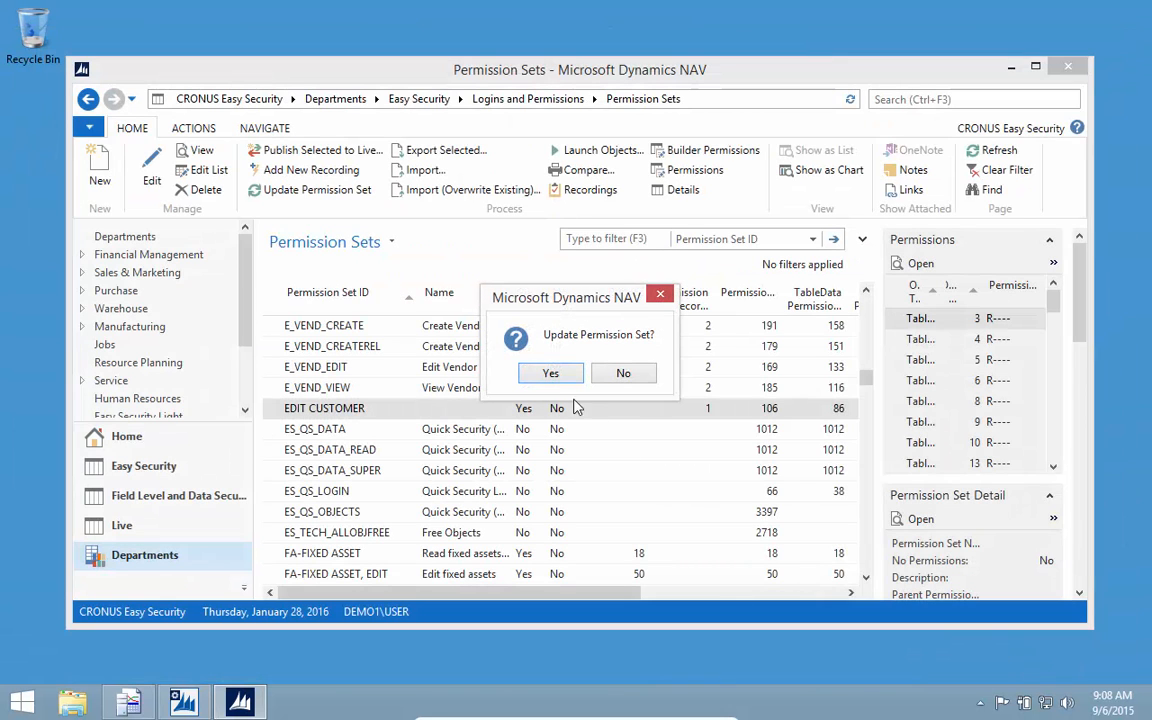
click(550, 374)
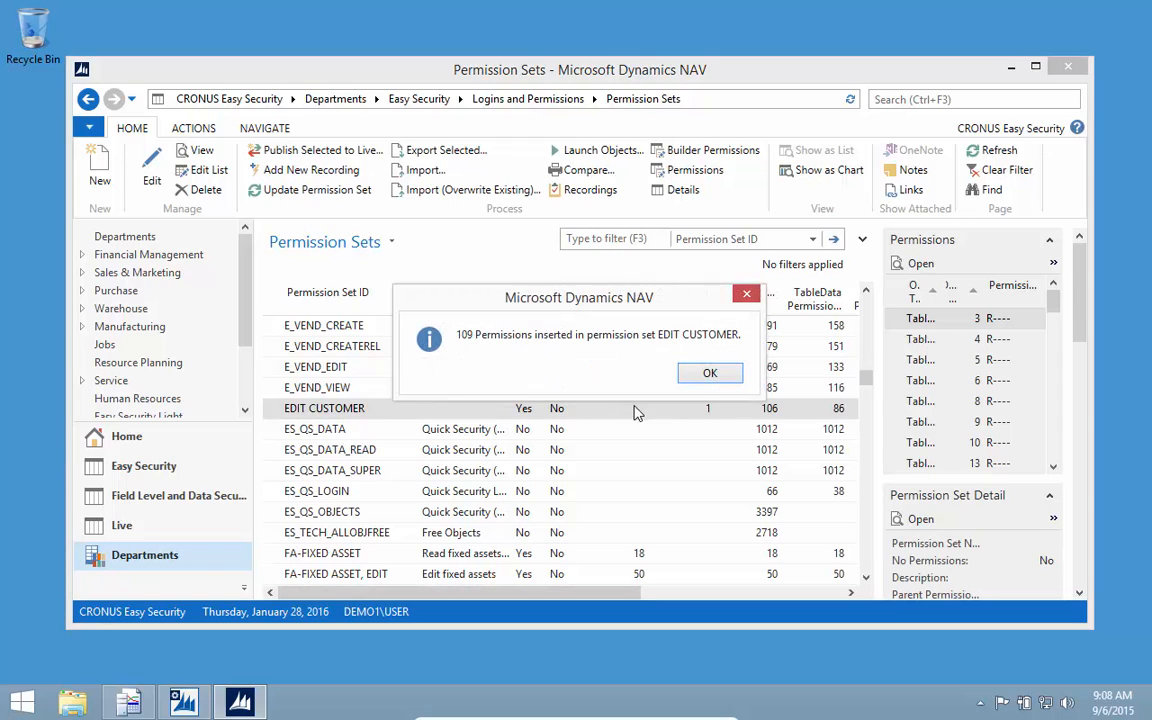
click(710, 373)
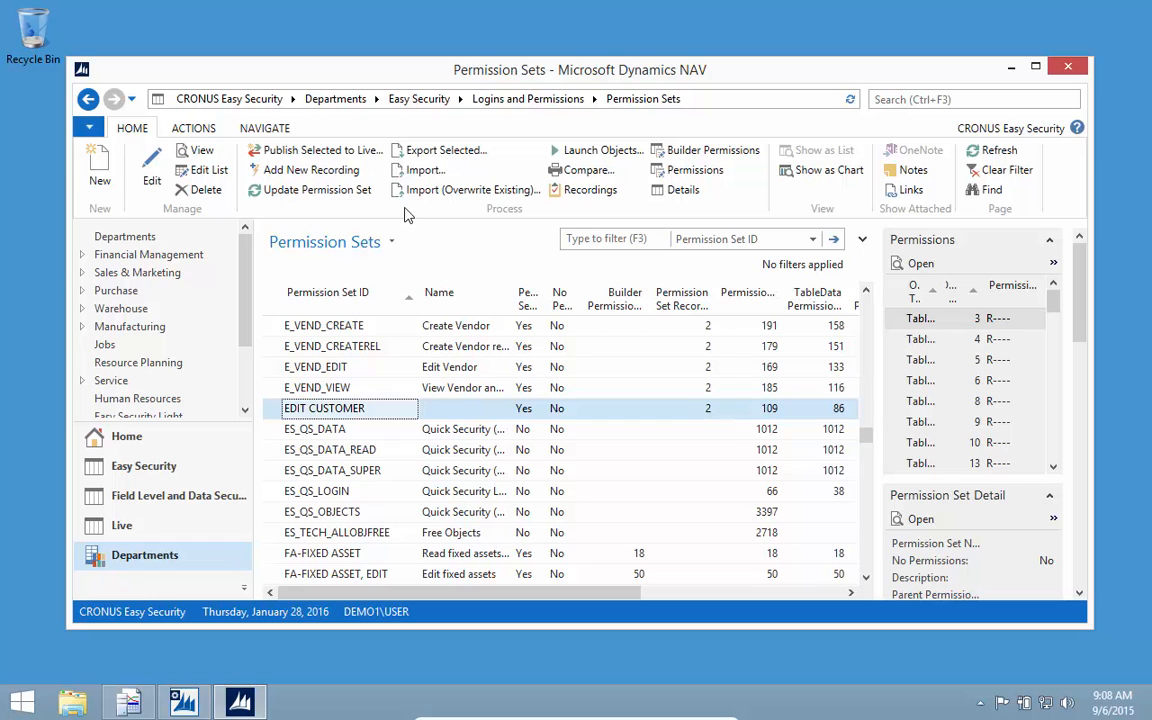
View the EDIT CUSTOMER permission set card and examine its permission lines for the Customer and Ship-to Address tables.
click(196, 151)
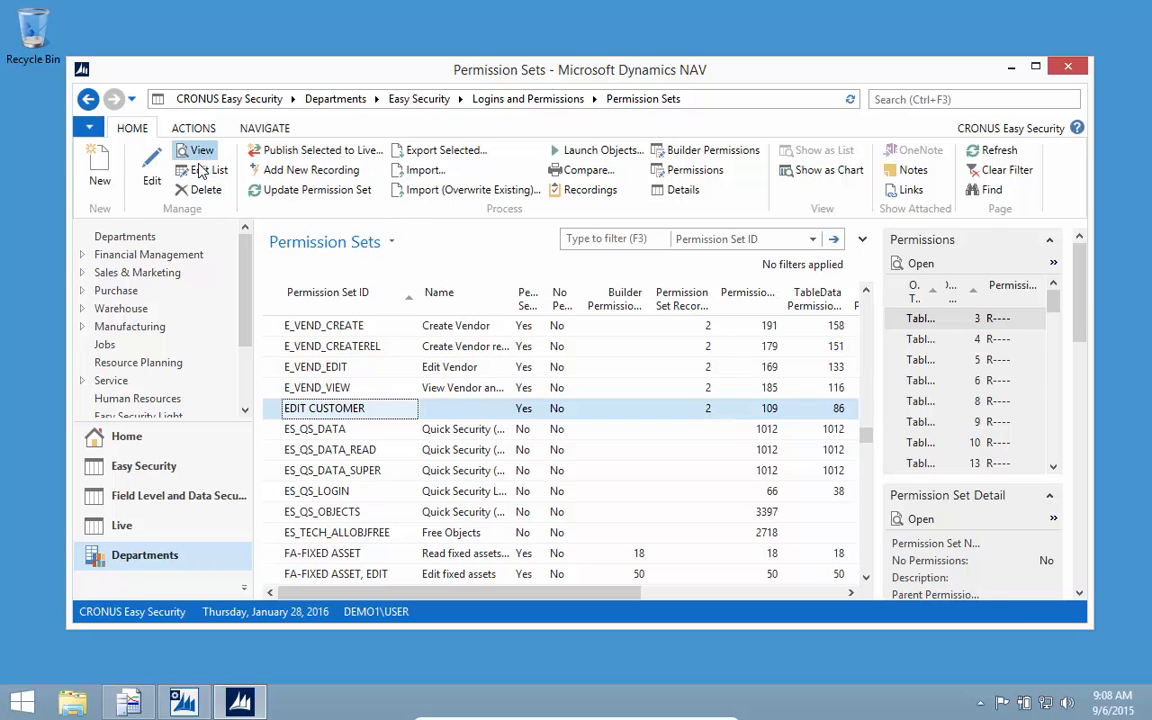
scroll(496, 478, down, 4)
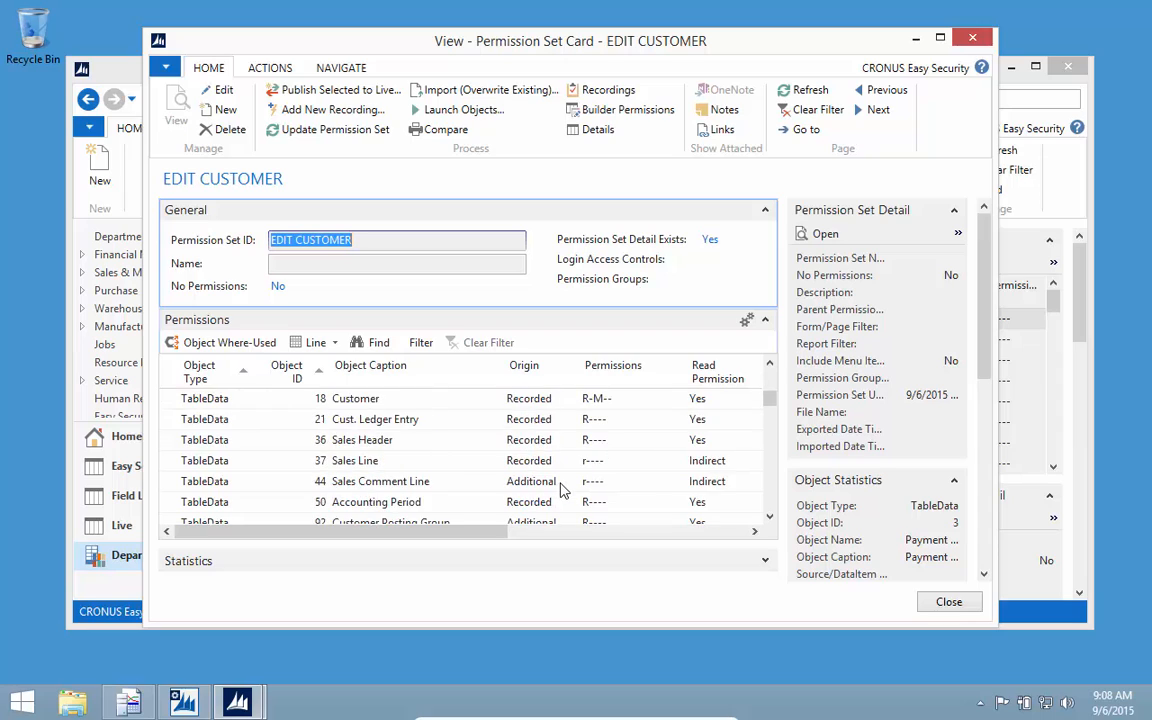
scroll(550, 482, up, 2)
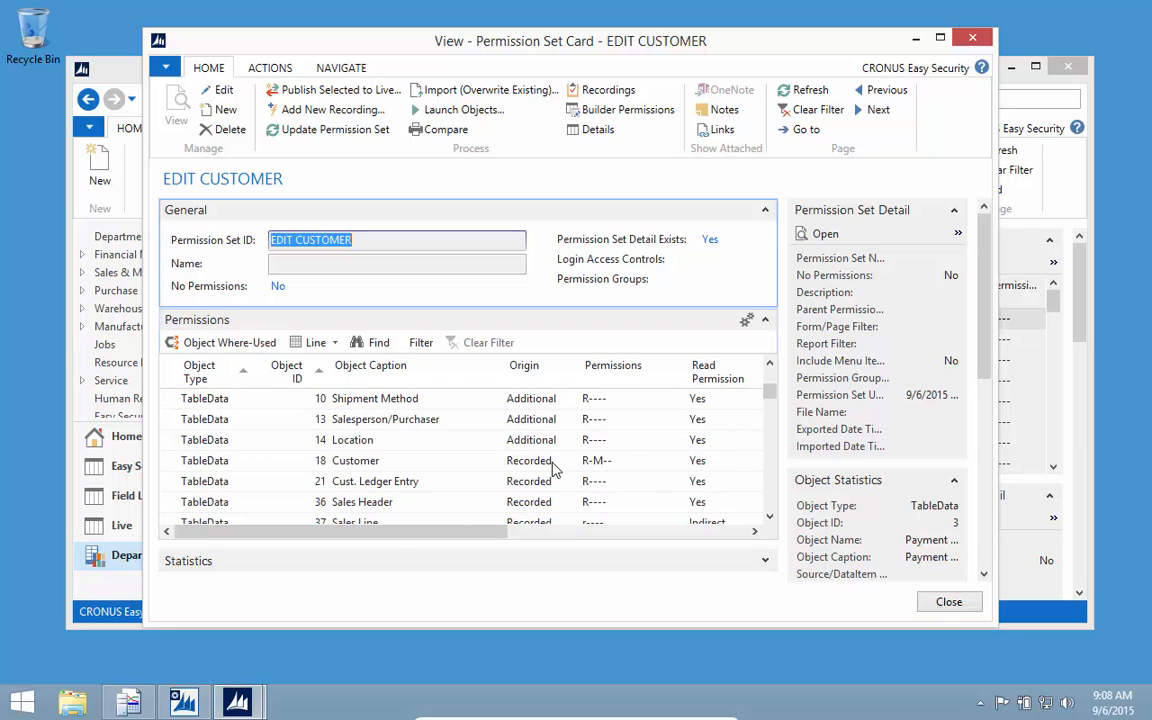
scroll(548, 464, down, 4)
scroll(545, 460, down, 1)
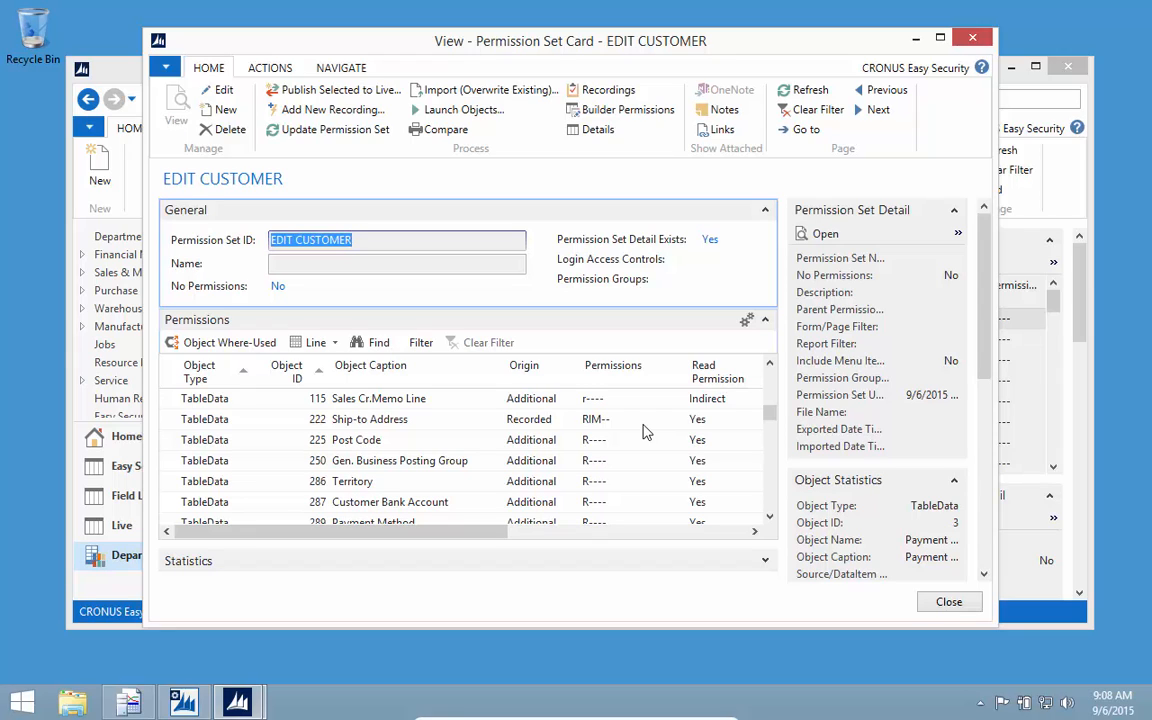
key(Escape)
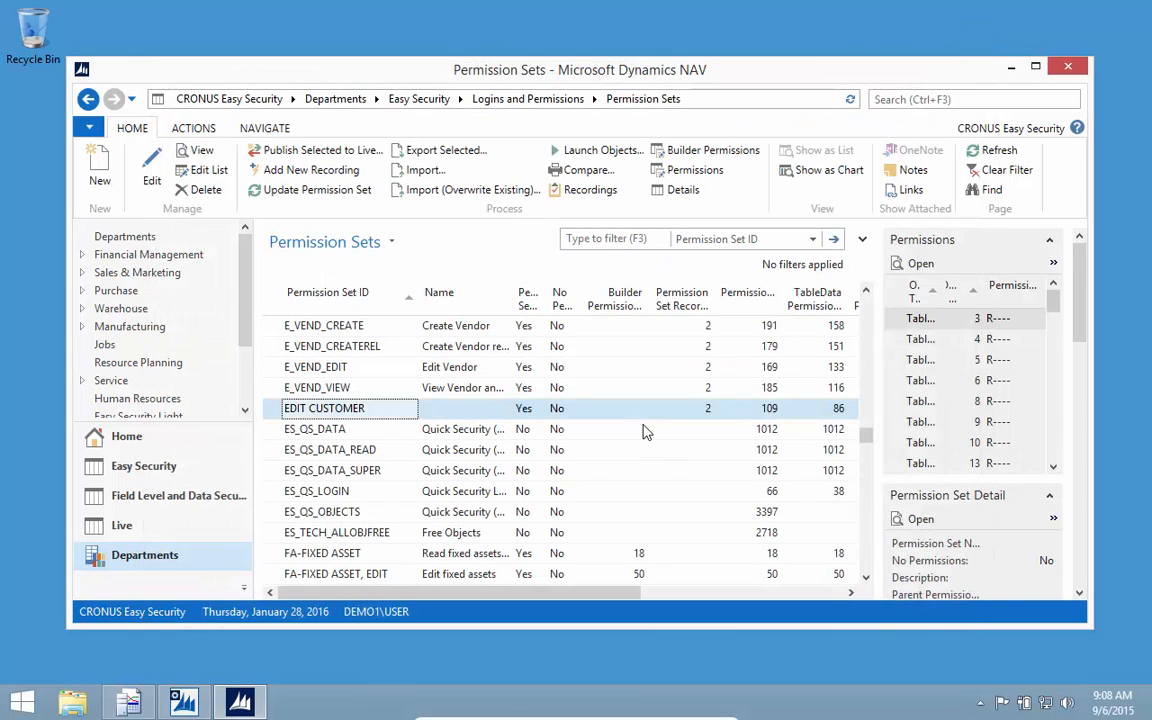
Open the recordings of the EDIT CUSTOMER permission set and select the Edit Customer Add Shipto line.
click(598, 190)
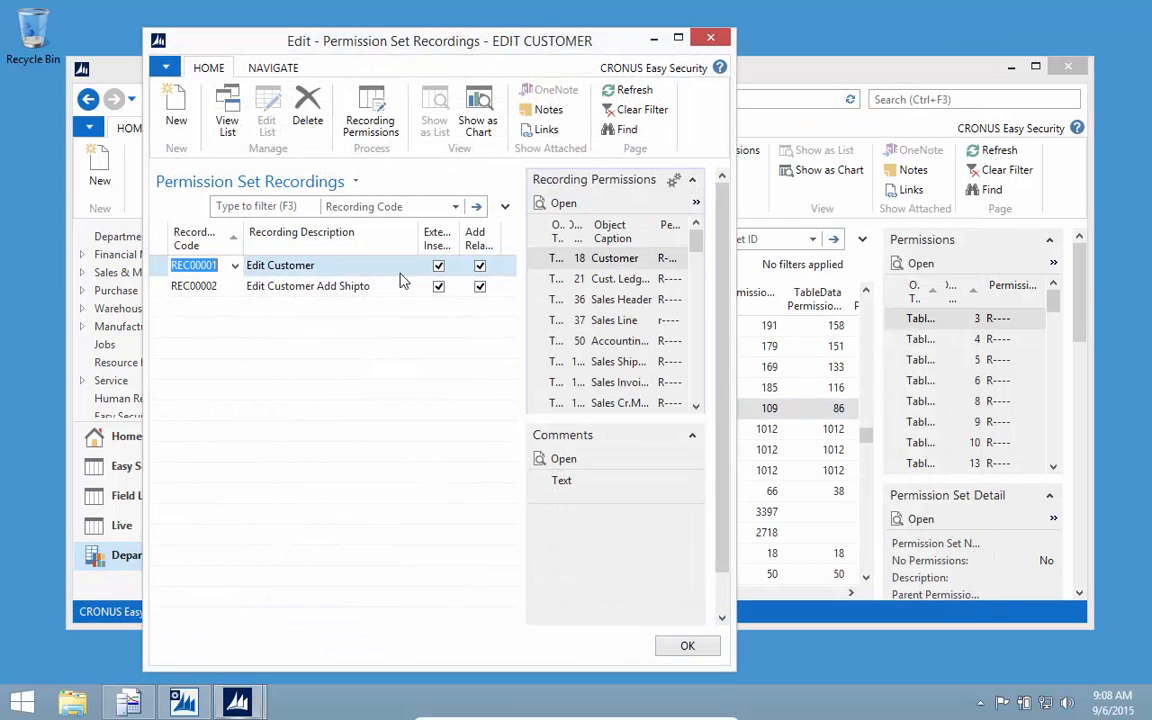
click(156, 288)
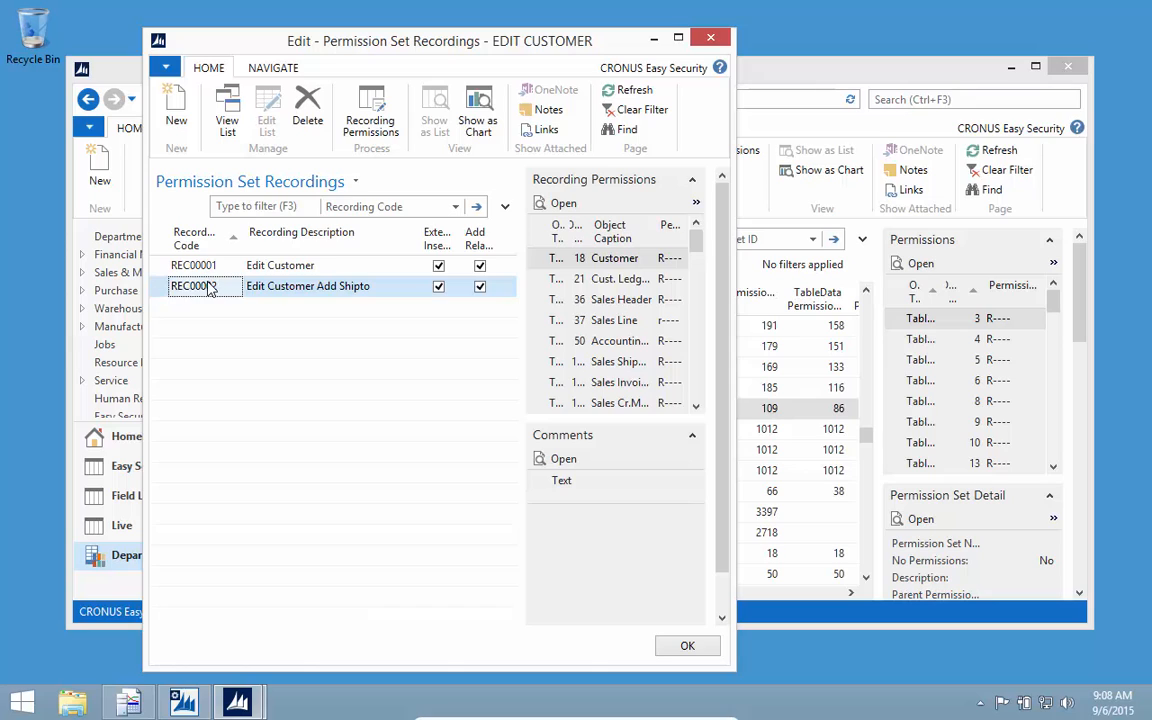
right_click(165, 288)
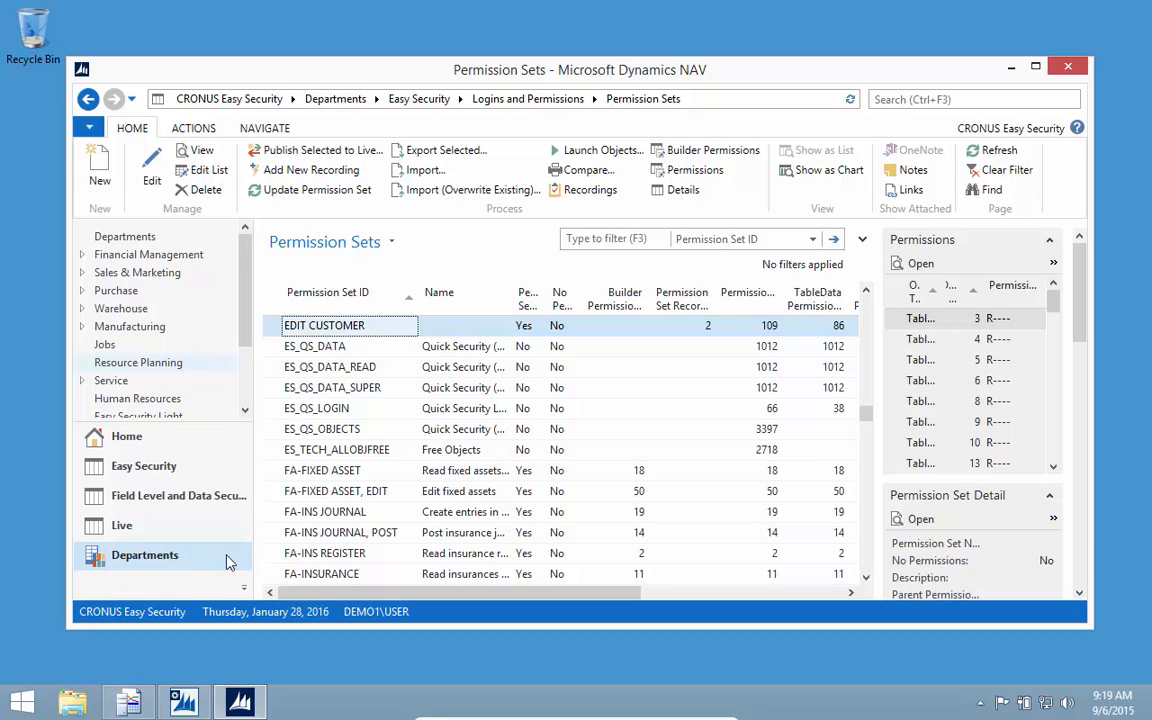
Switch to the Microsoft Dynamics NAV Server console, restart the DynamicsNAV80 instance, and minimize the console, dismissing the stopped client session.
click(176, 608)
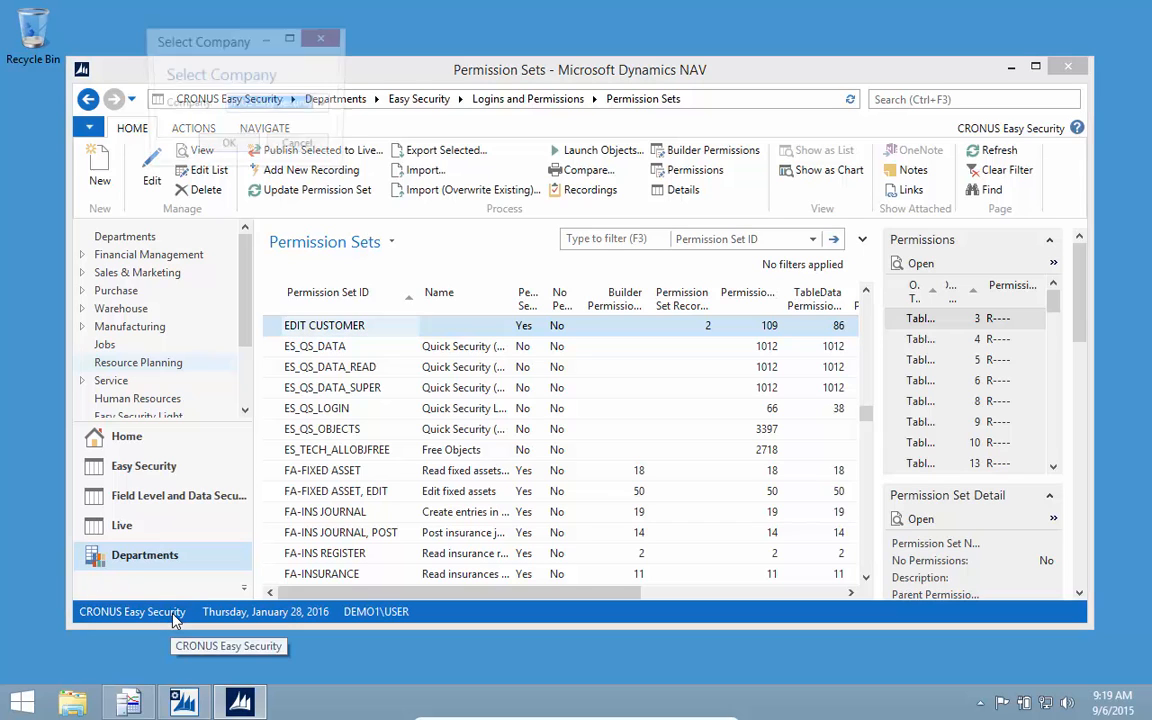
click(184, 697)
right_click(320, 165)
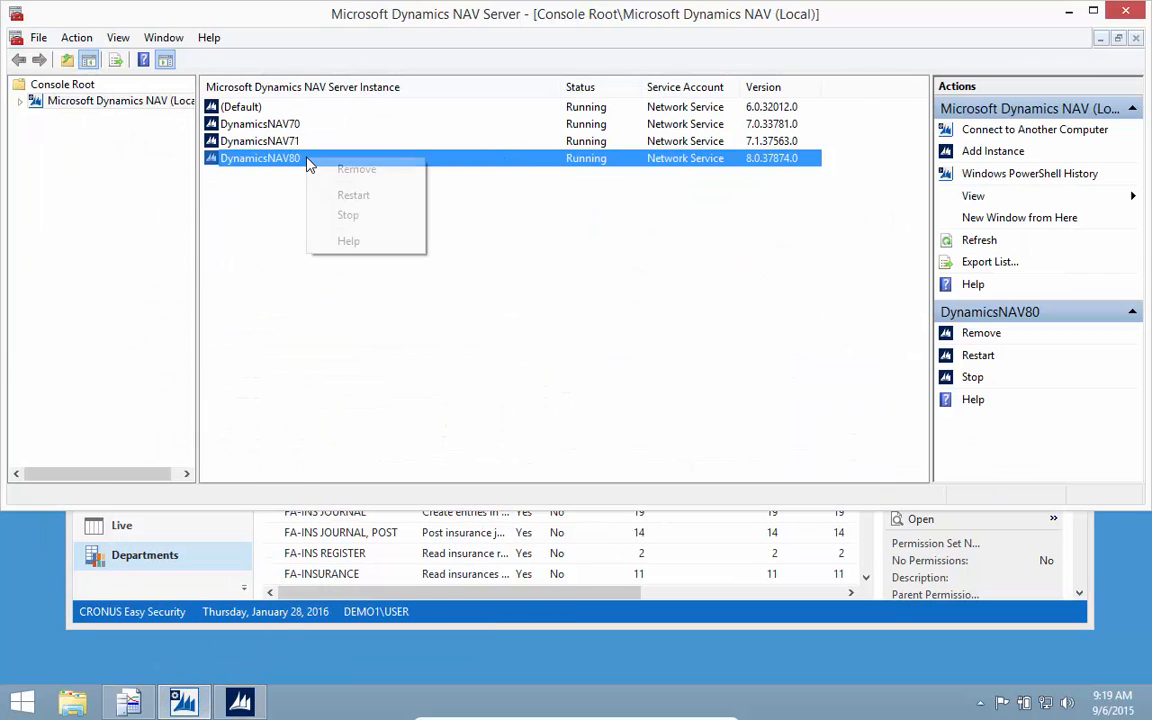
click(362, 195)
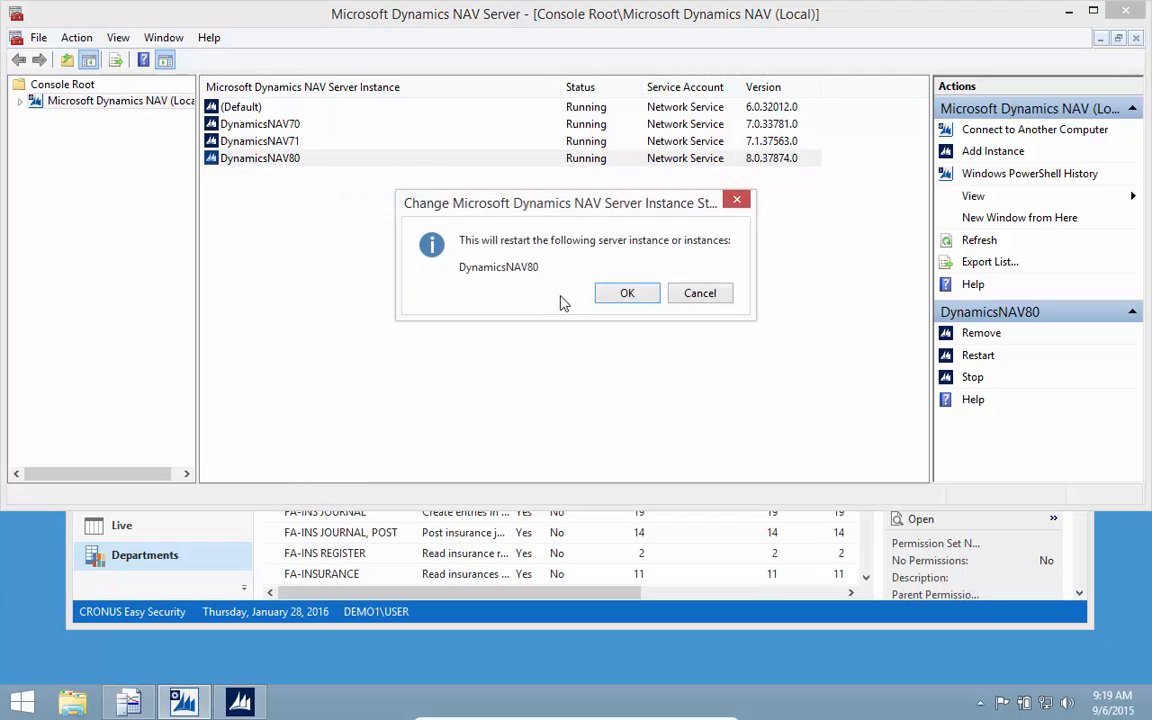
click(618, 292)
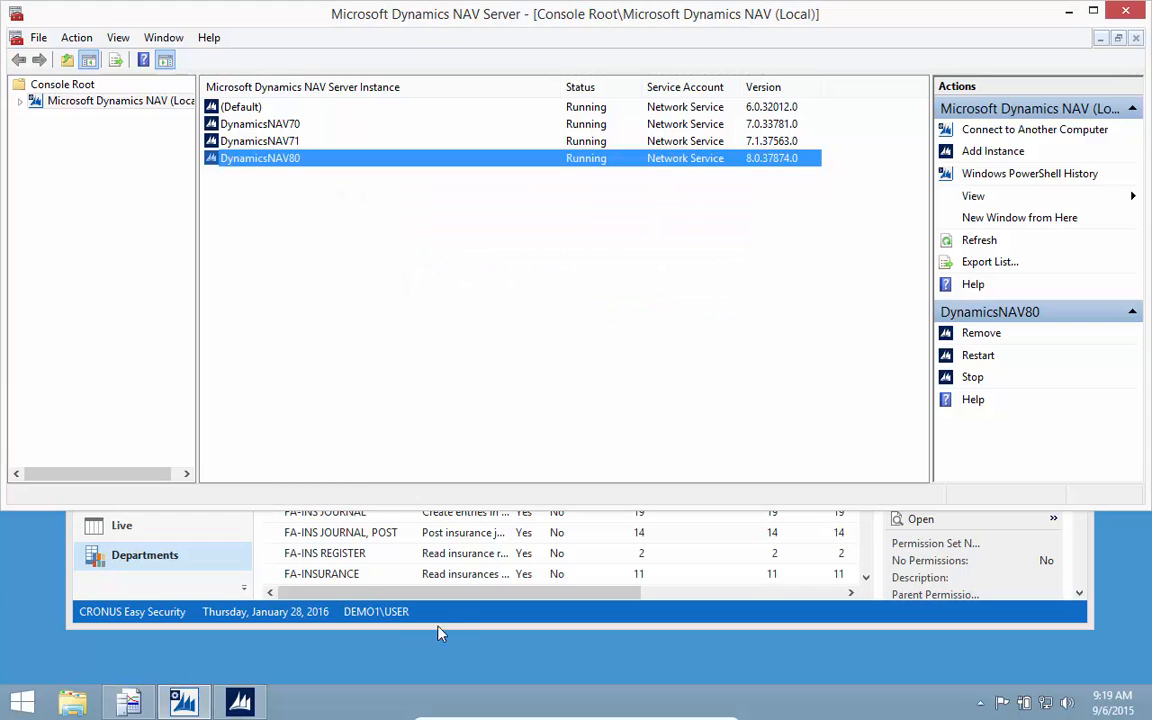
click(1069, 12)
click(743, 426)
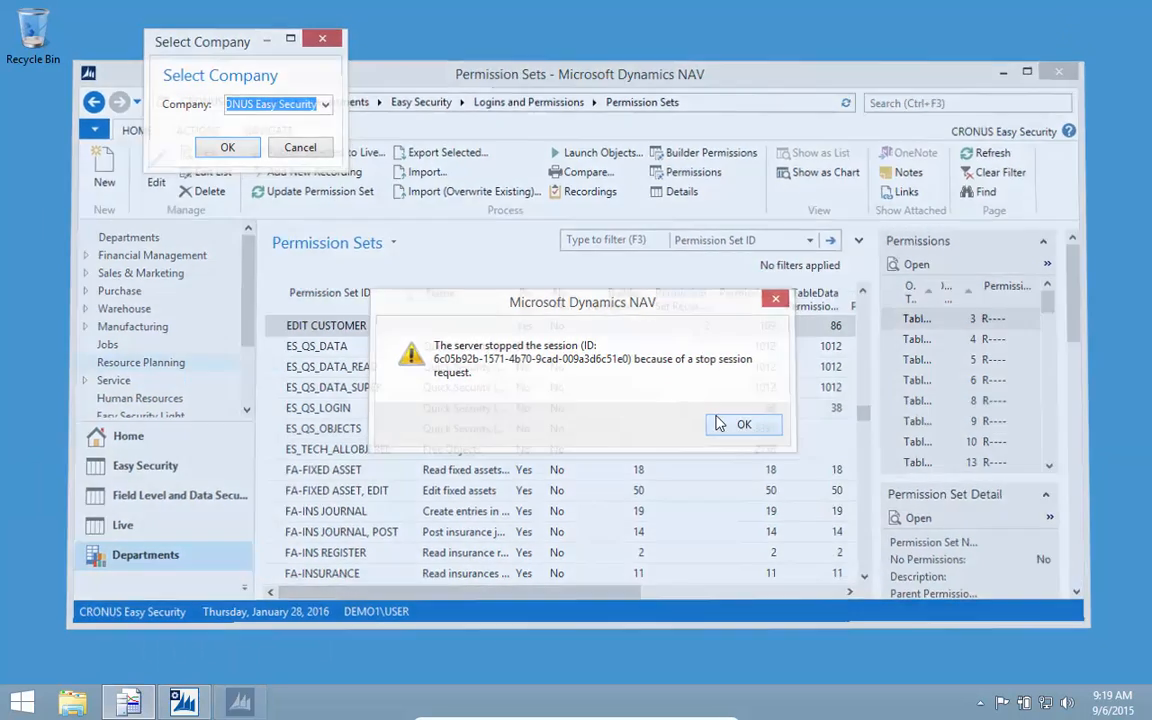
Relaunch the Microsoft Dynamics NAV client and switch the active company to CRONUS North America.
click(20, 710)
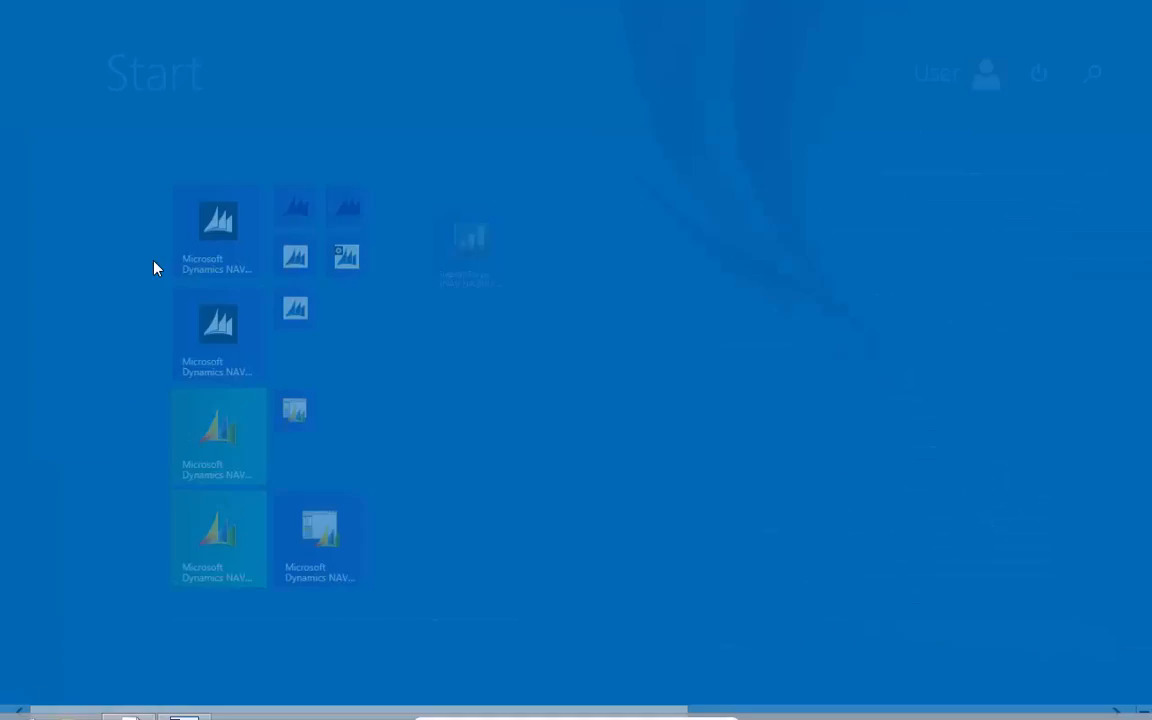
click(168, 210)
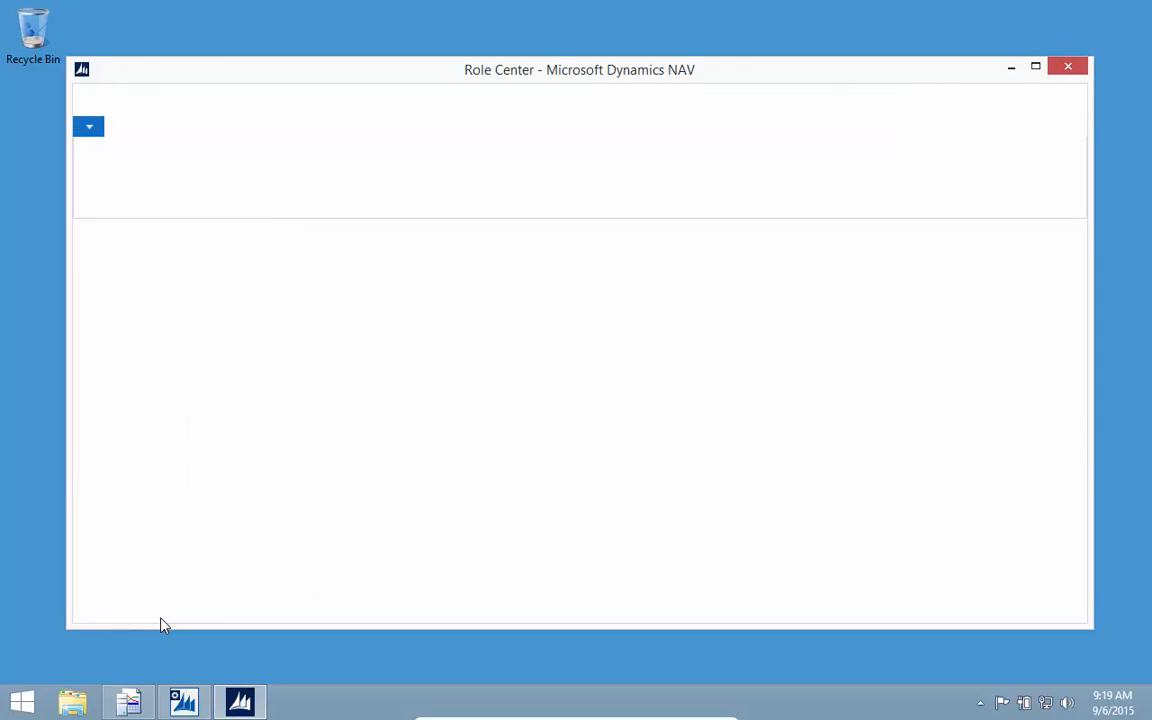
double_click(161, 622)
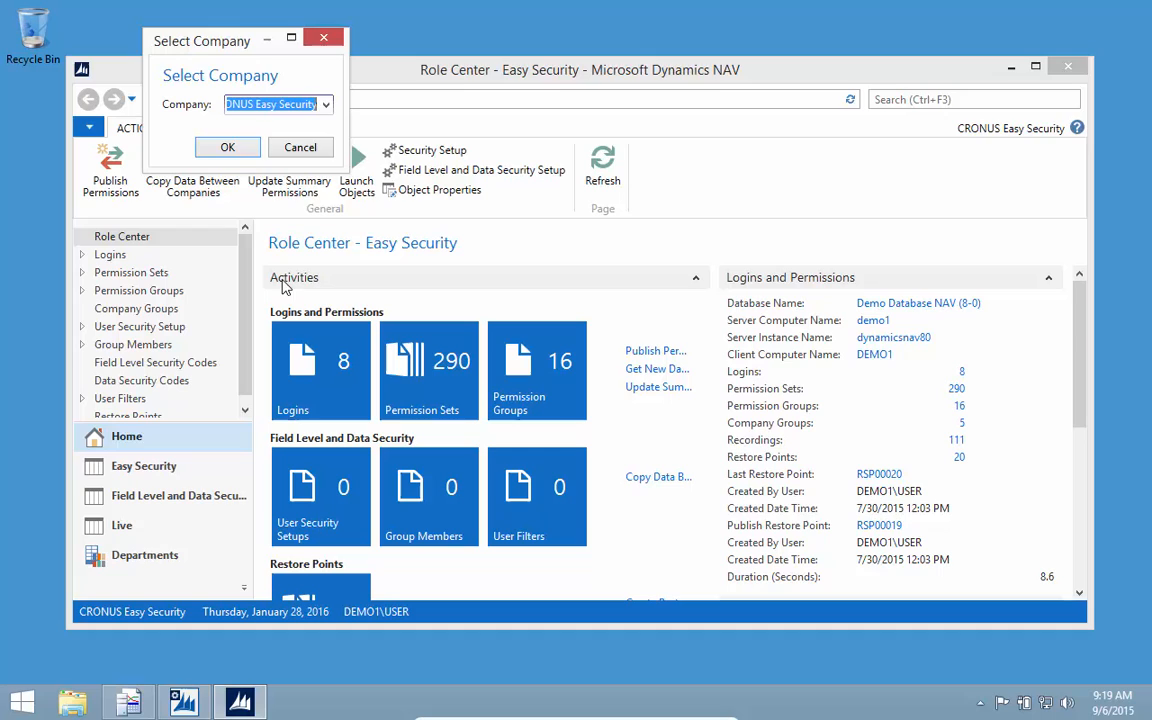
click(290, 104)
click(288, 188)
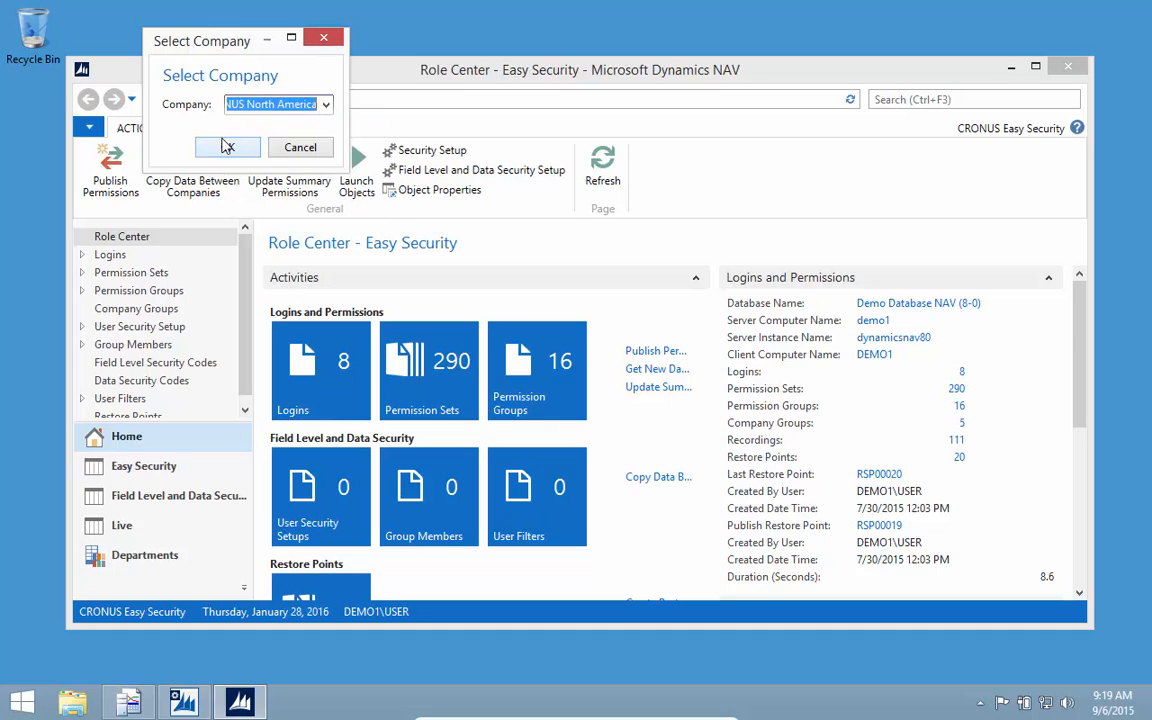
click(229, 148)
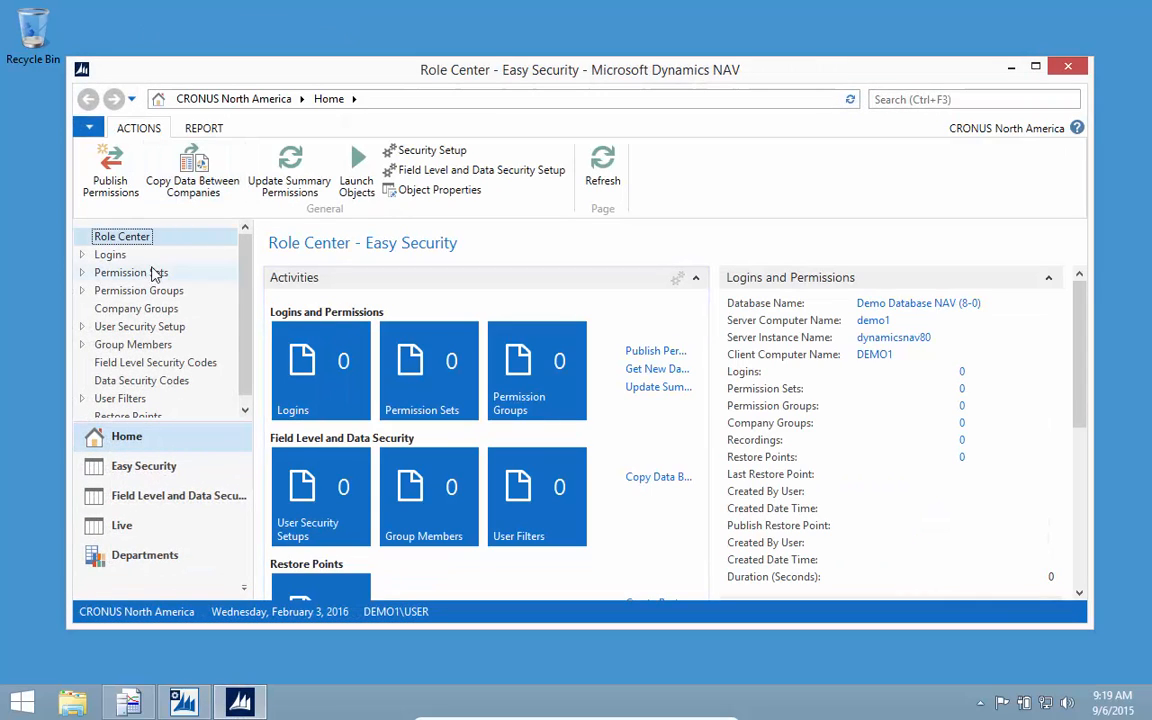
Open the Purchase Orders list of the Purchase department under Planning.
click(100, 557)
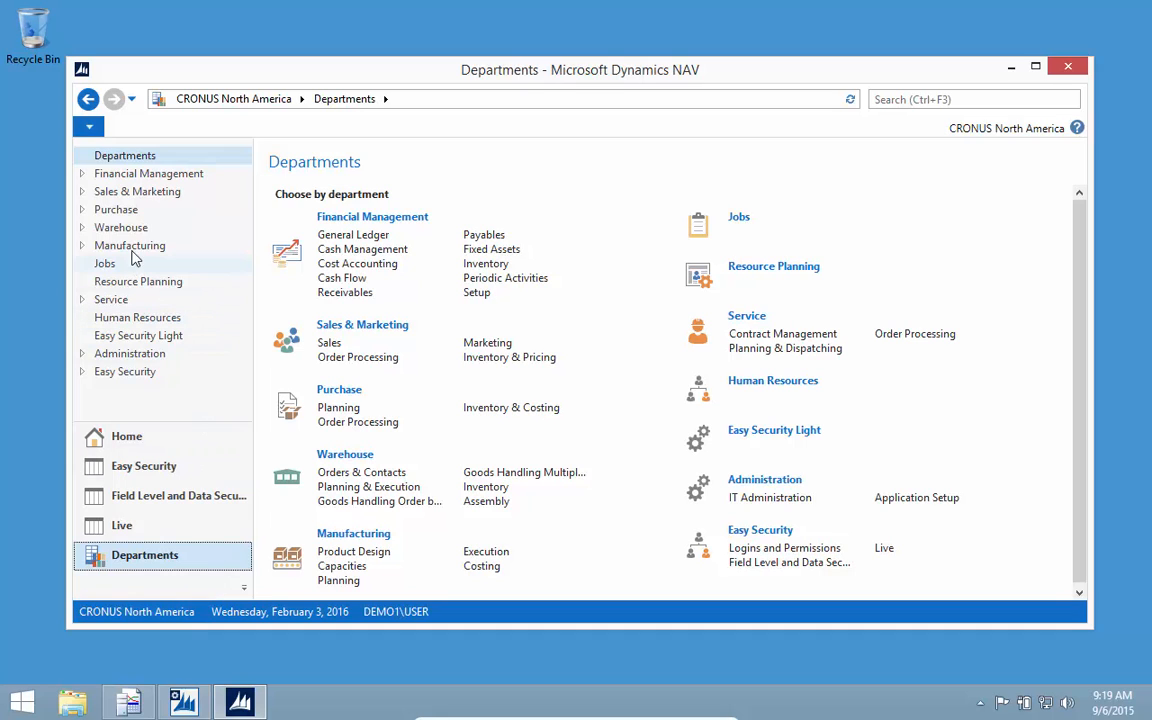
click(116, 210)
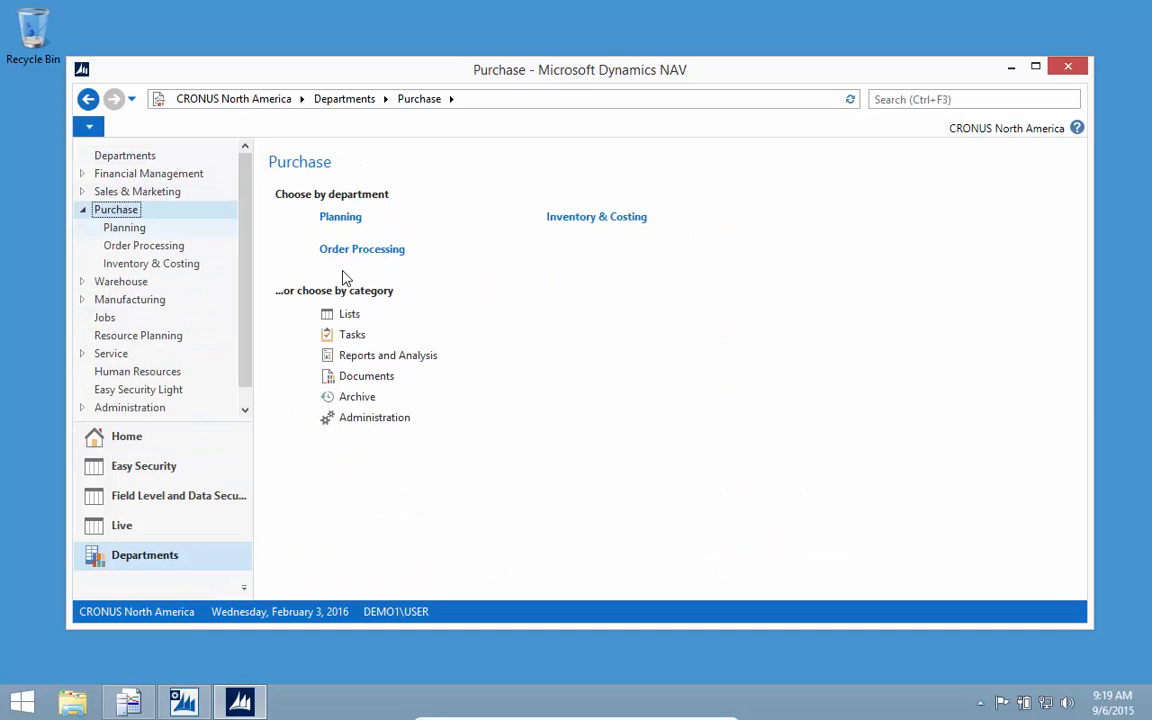
click(338, 218)
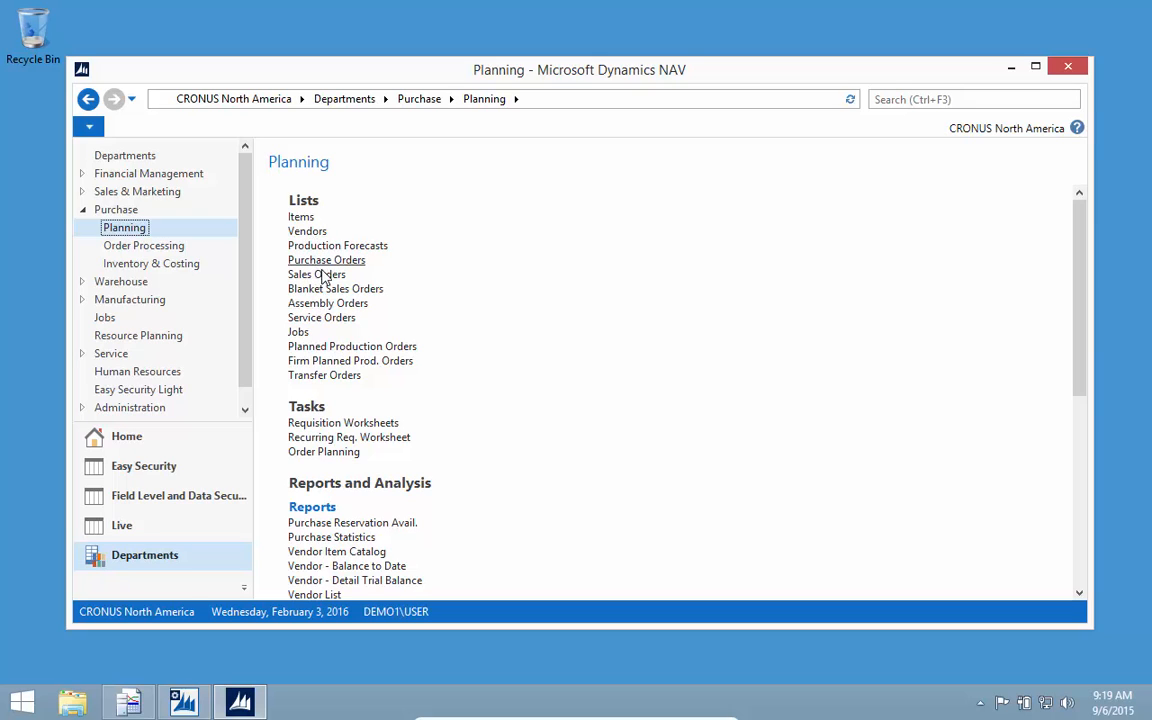
click(348, 261)
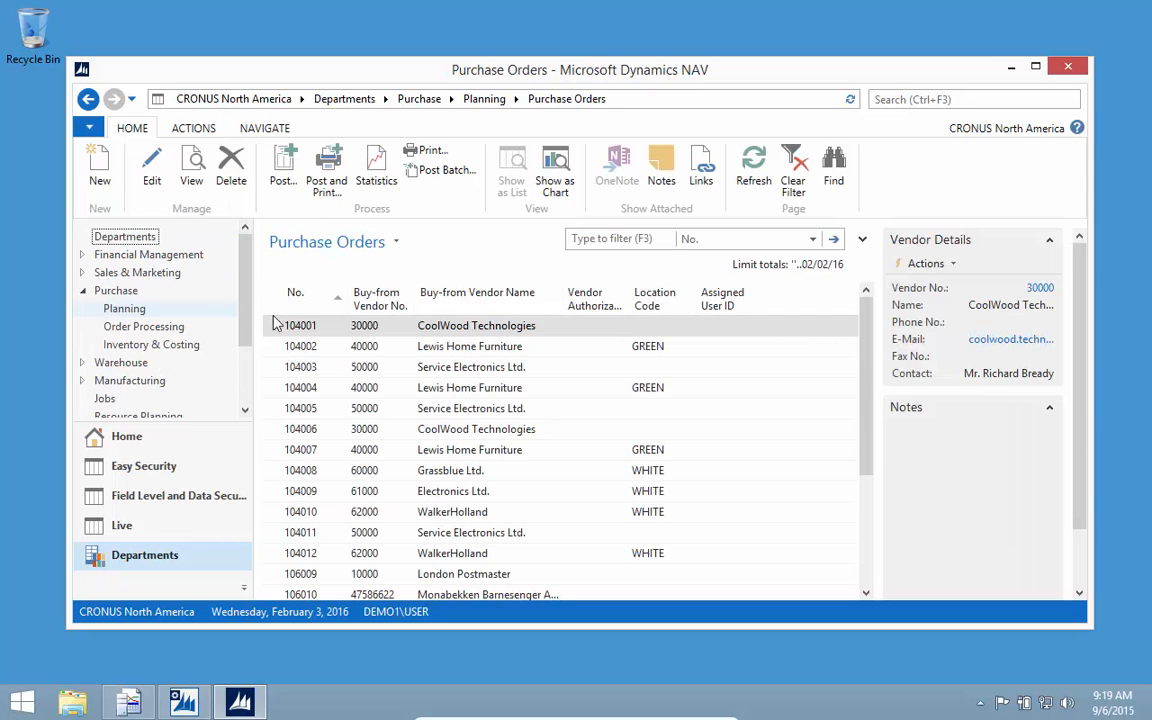
Create a new purchase order with London Postmaster as the buy-from vendor.
click(101, 172)
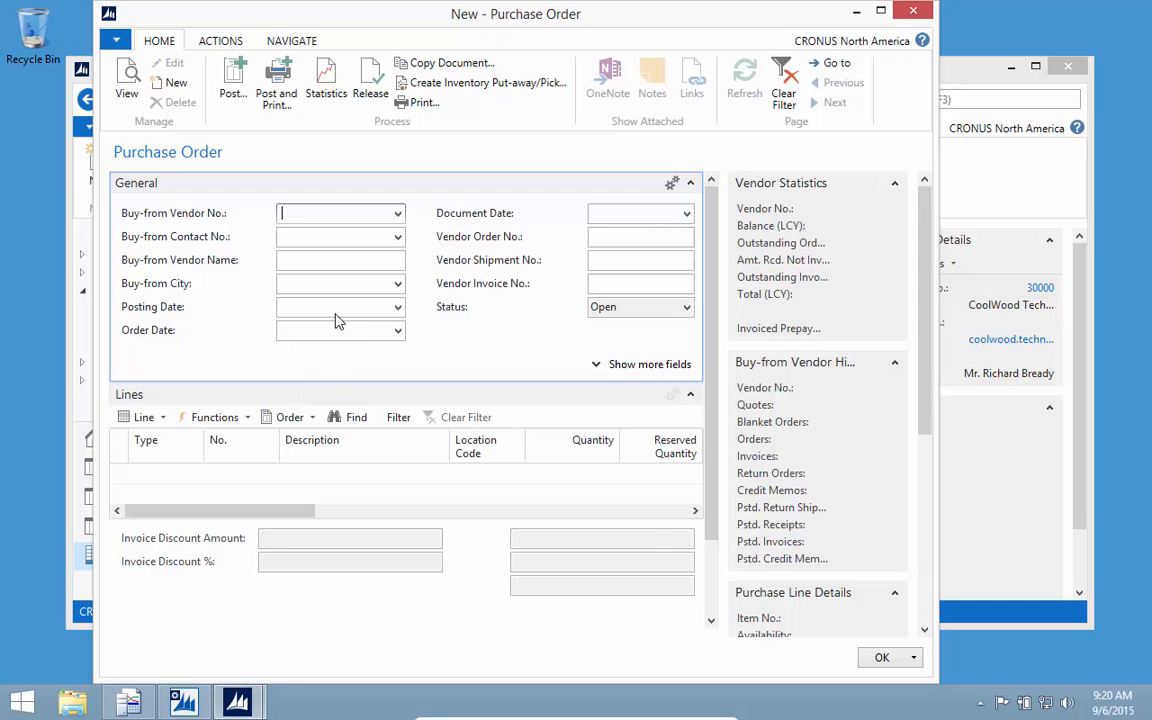
click(313, 240)
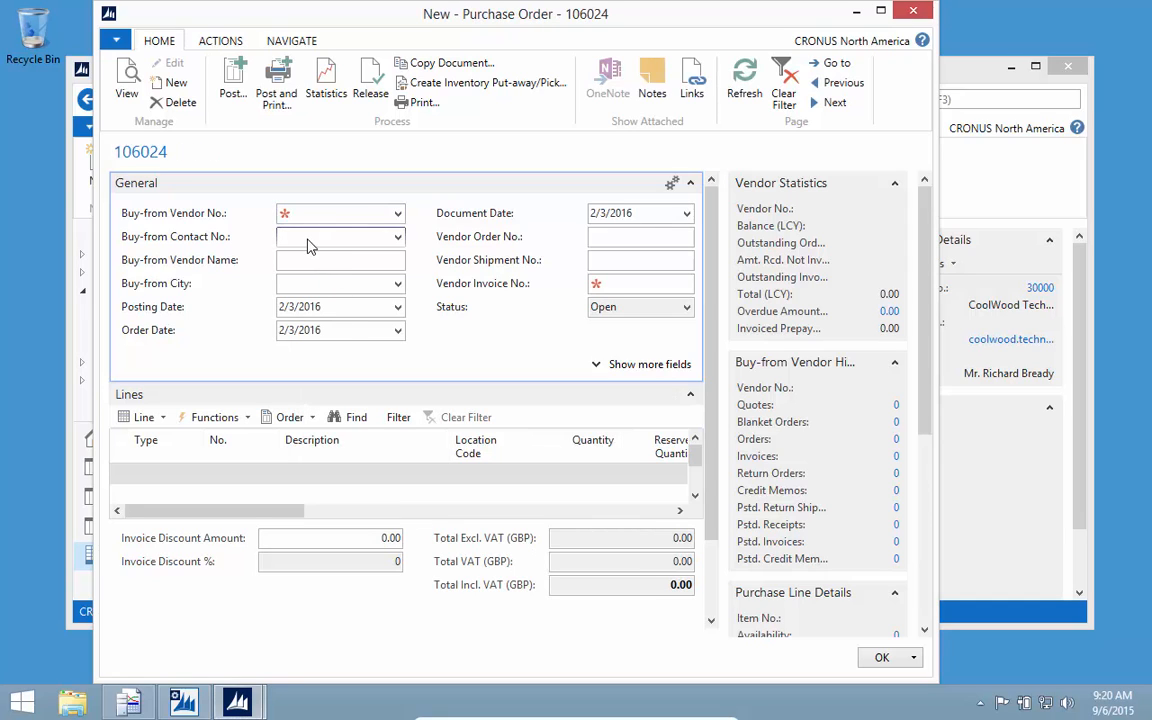
click(305, 217)
key(Tab)
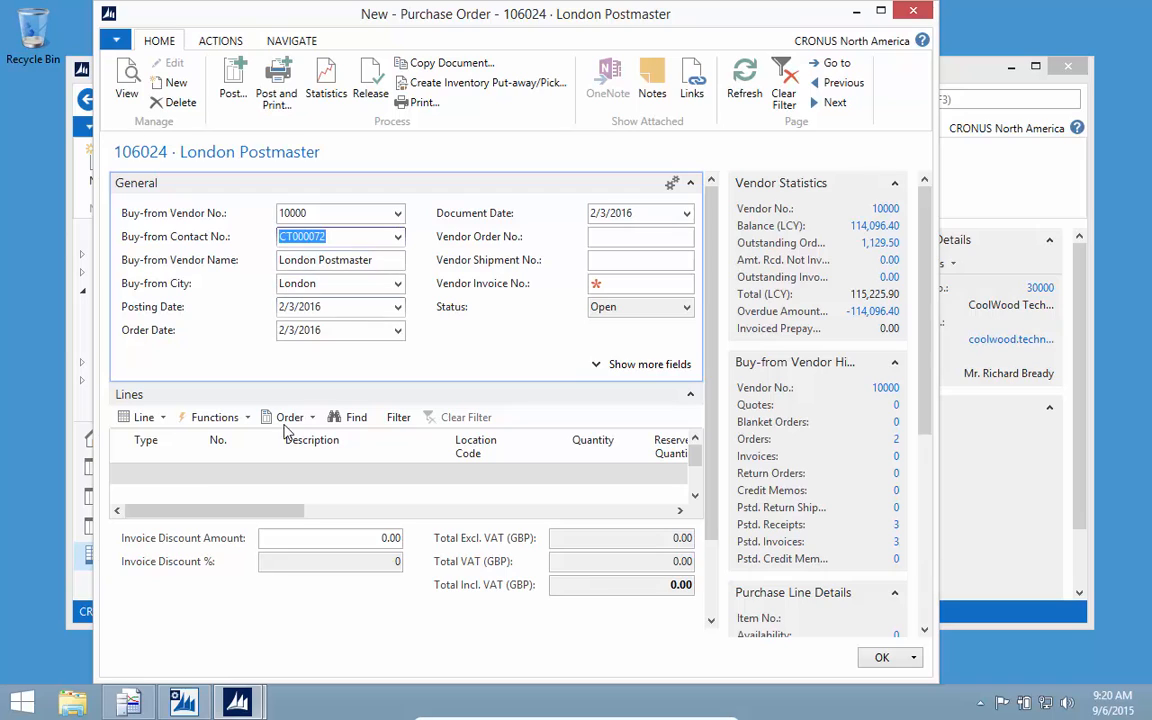
Add an Item line for item 70000 with location code BLUE and quantity 10 to the purchase order.
click(175, 483)
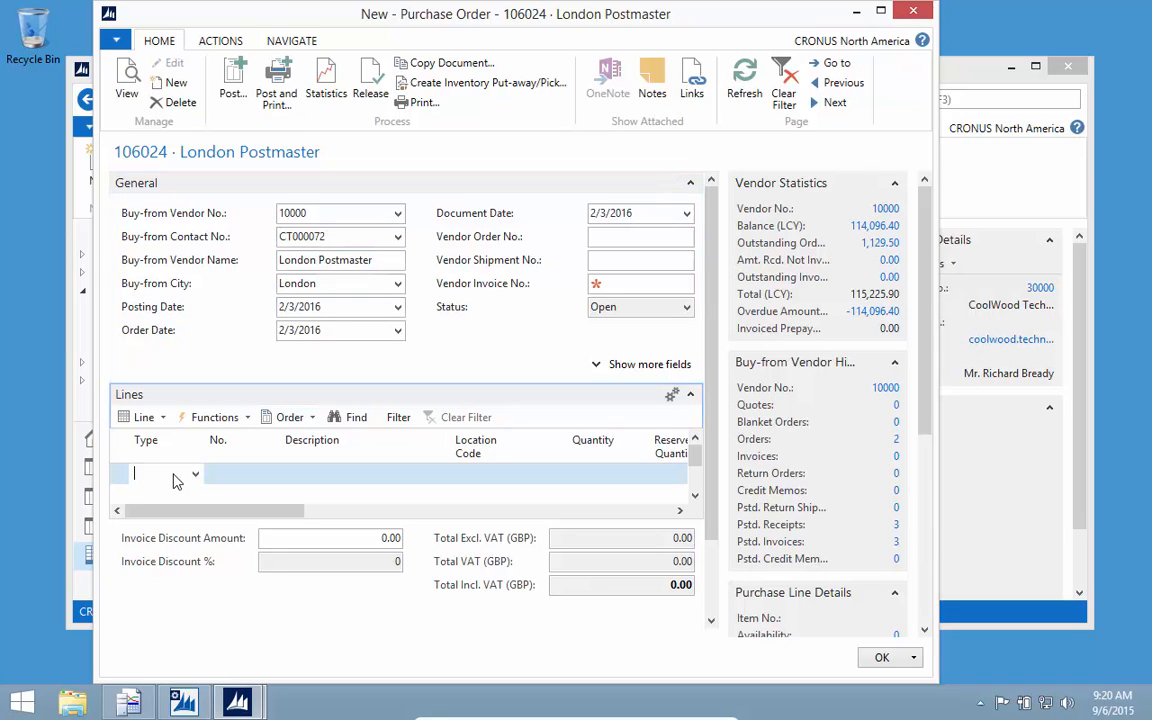
key(Tab)
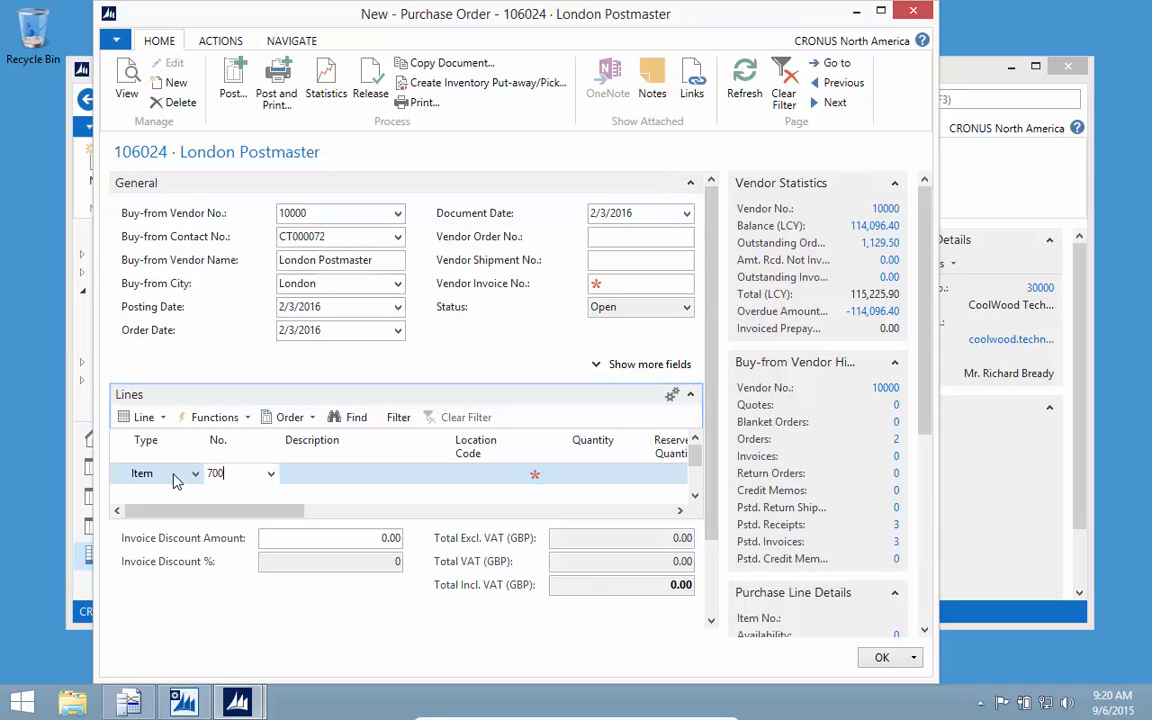
text(70000)
key(Tab)
key(Tab)
key(Tab)
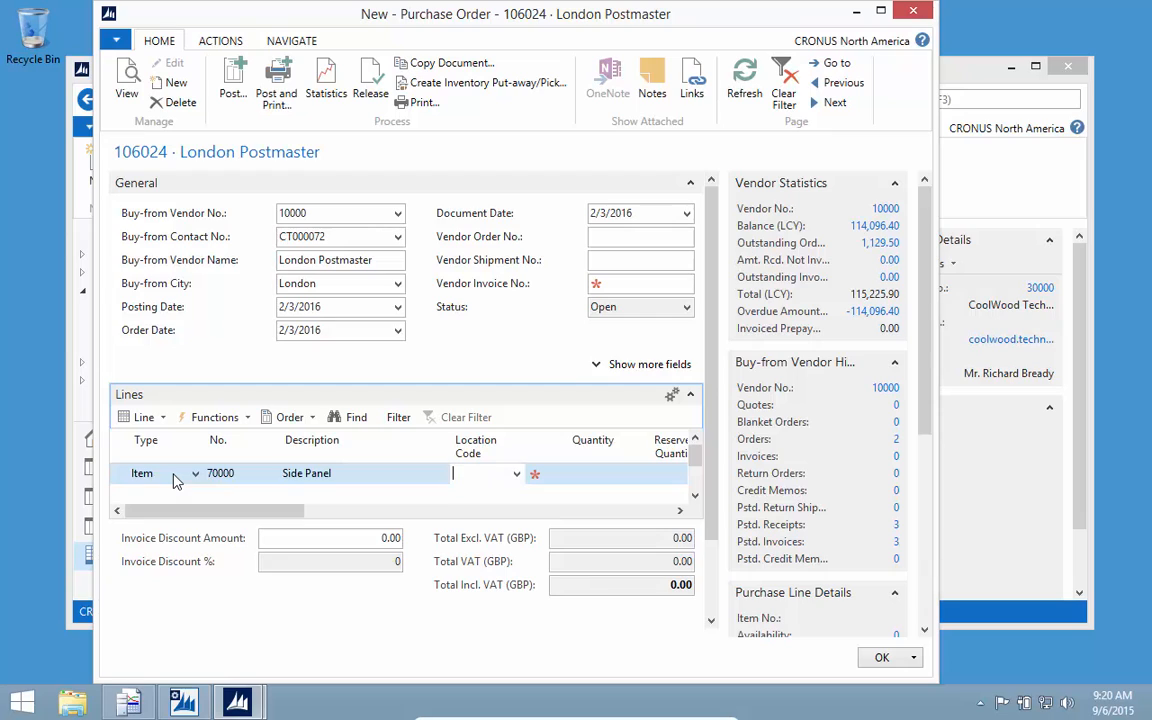
key(shift+Tab)
text(b)
key(Tab)
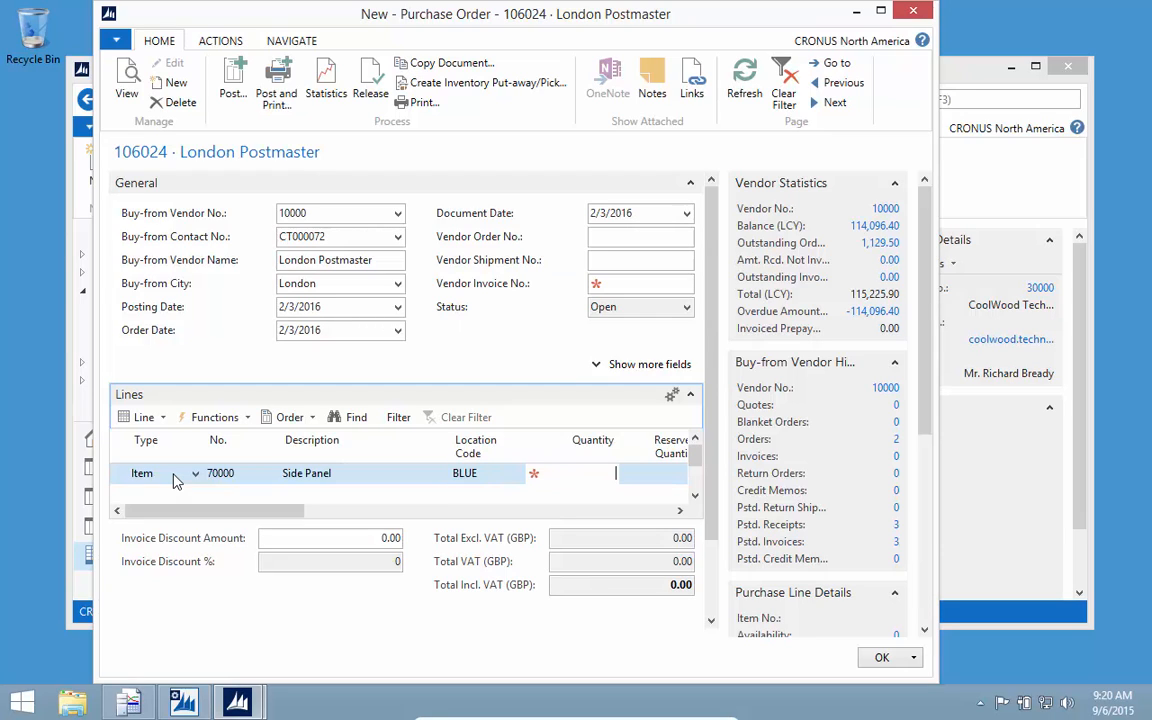
text(10)
key(Tab)
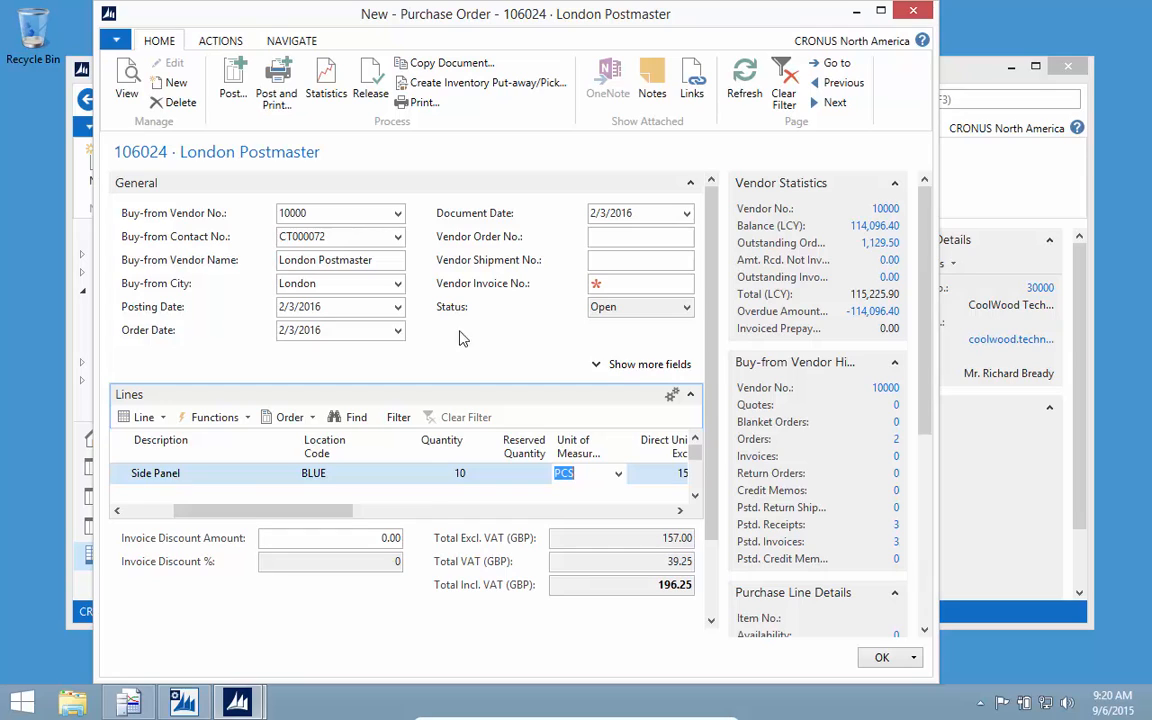
Review the fields along the Side Panel line of the purchase order.
key(Tab)
key(Tab)
key(shift+Tab)
key(shift+Tab)
key(shift+Tab)
key(shift+Tab)
key(shift+Tab)
key(shift+Tab)
key(shift+Tab)
key(shift+Tab)
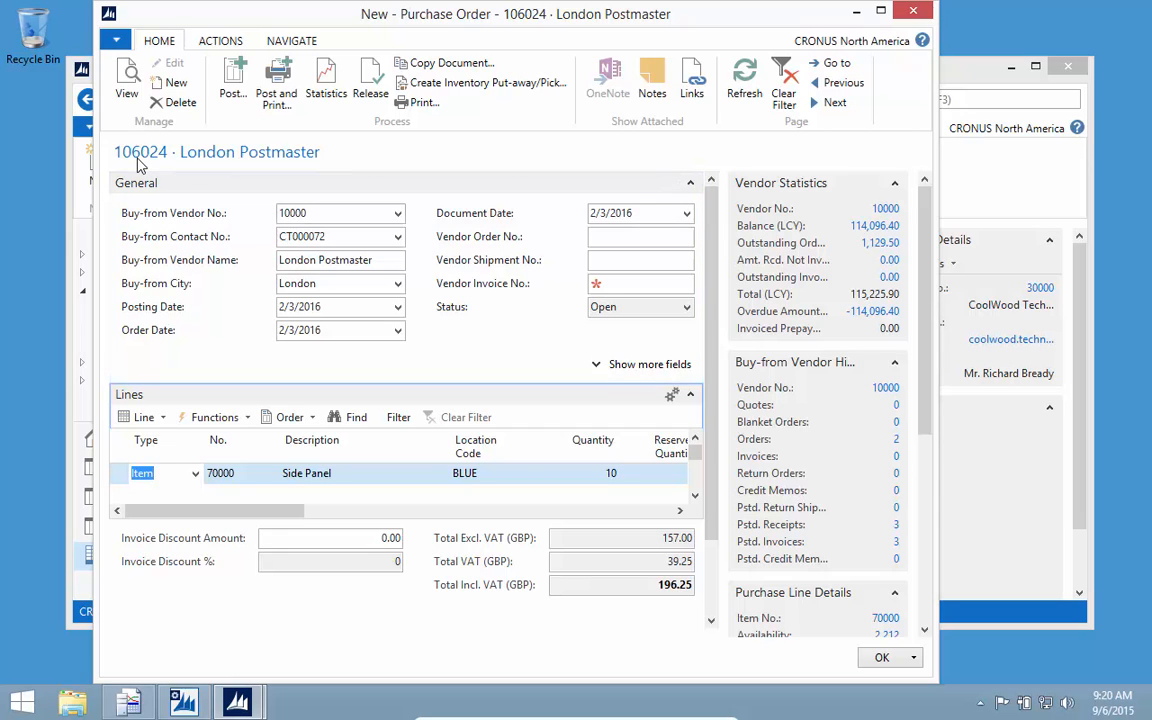
Close the new purchase order, check for it in the Purchase Orders list, and exit the Dynamics NAV client.
key(Escape)
scroll(336, 490, down, 3)
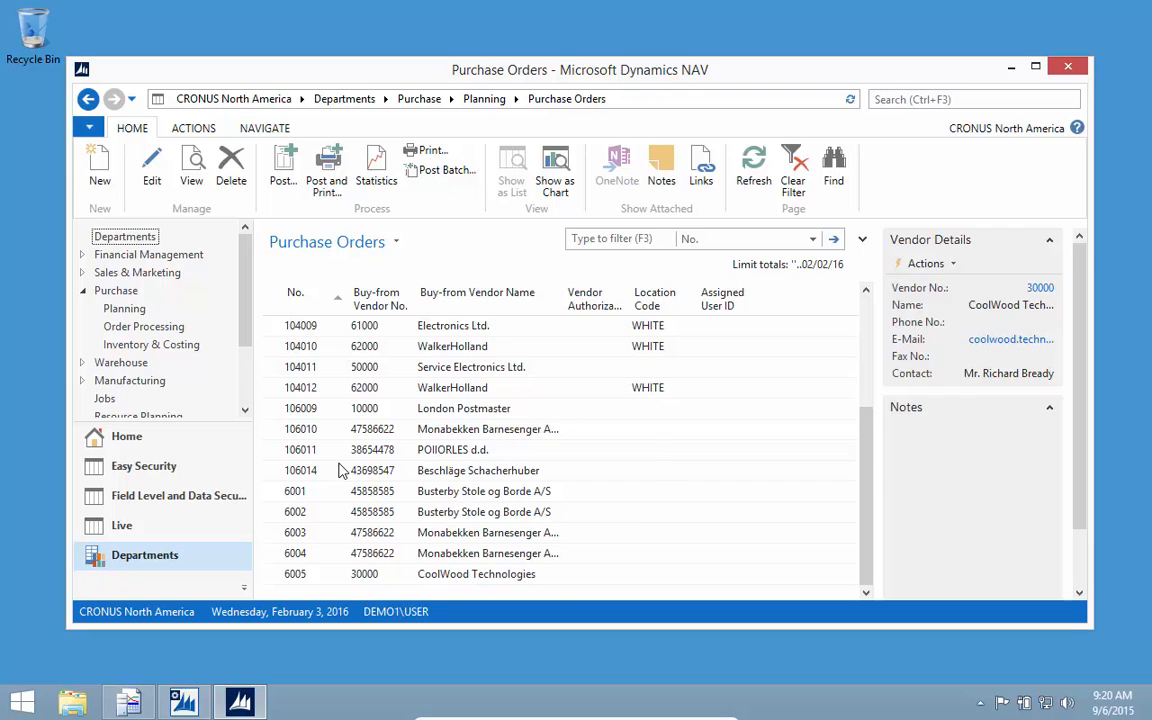
scroll(363, 450, down, 4)
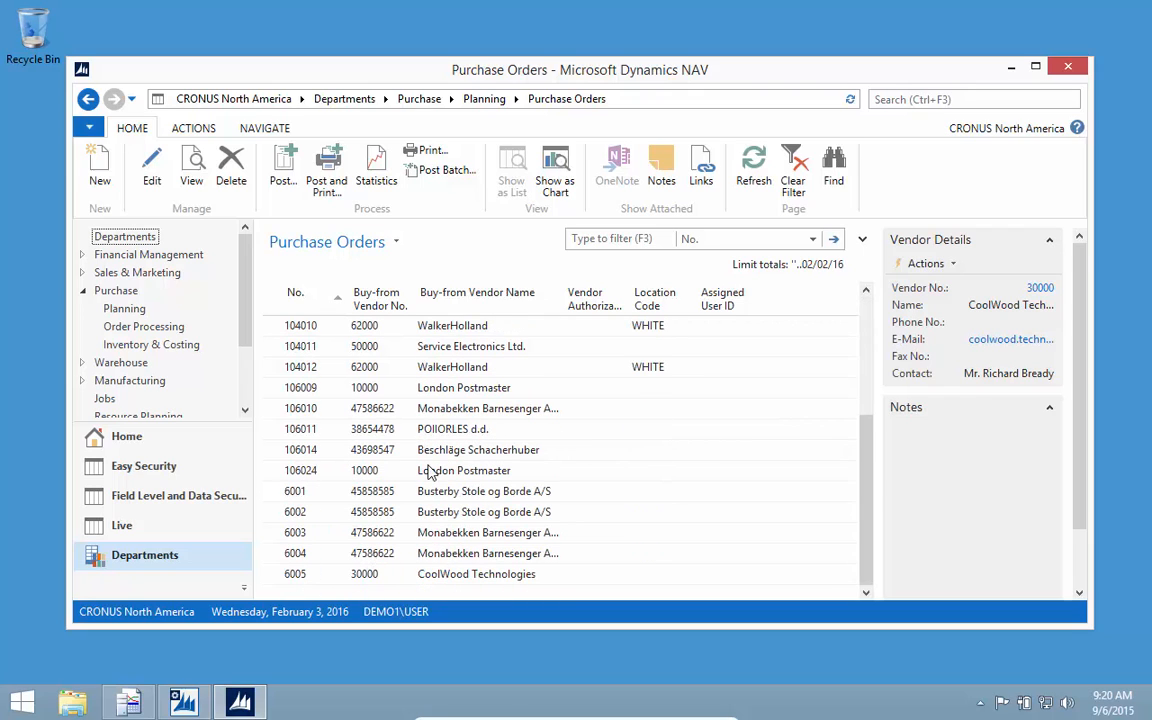
click(1068, 67)
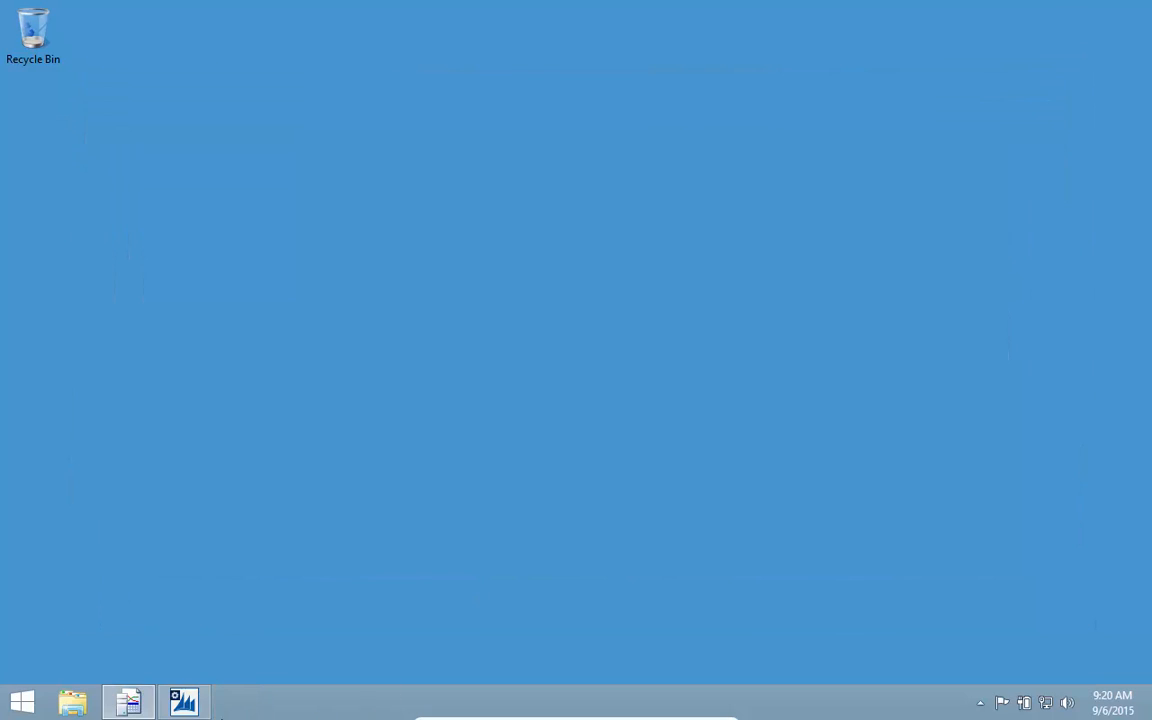
Switch to the Microsoft Dynamics NAV Server console, restart the DynamicsNAV80 instance again, and minimize the console.
click(127, 702)
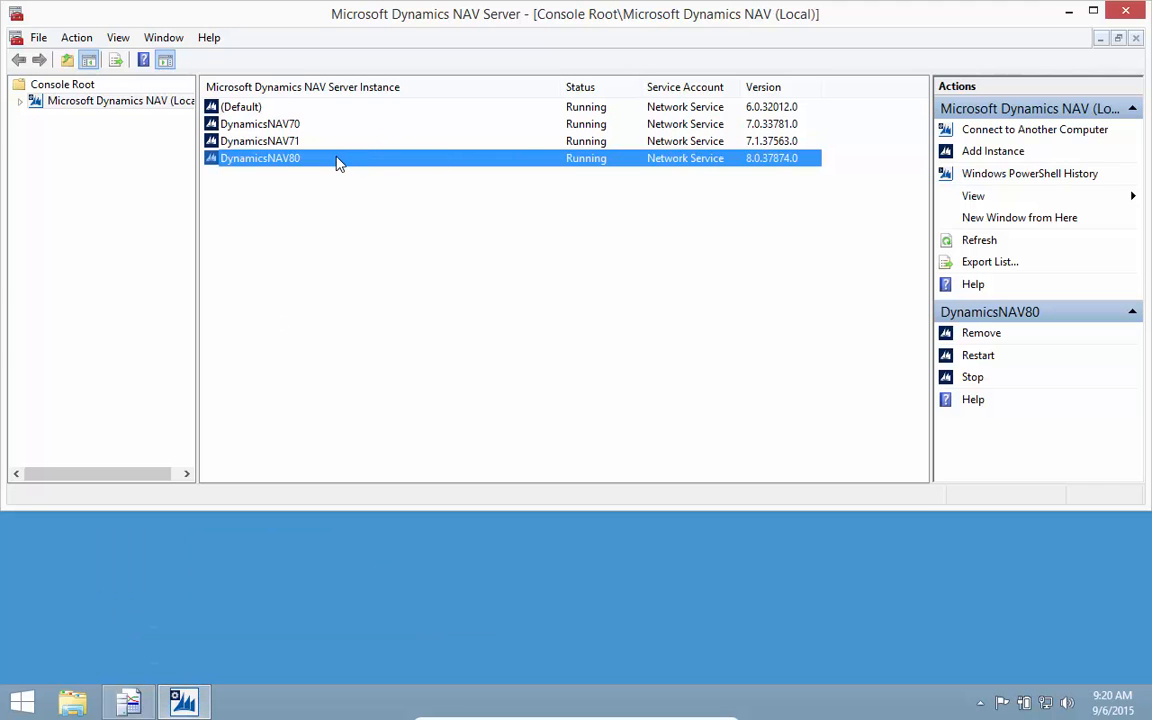
right_click(337, 163)
click(381, 192)
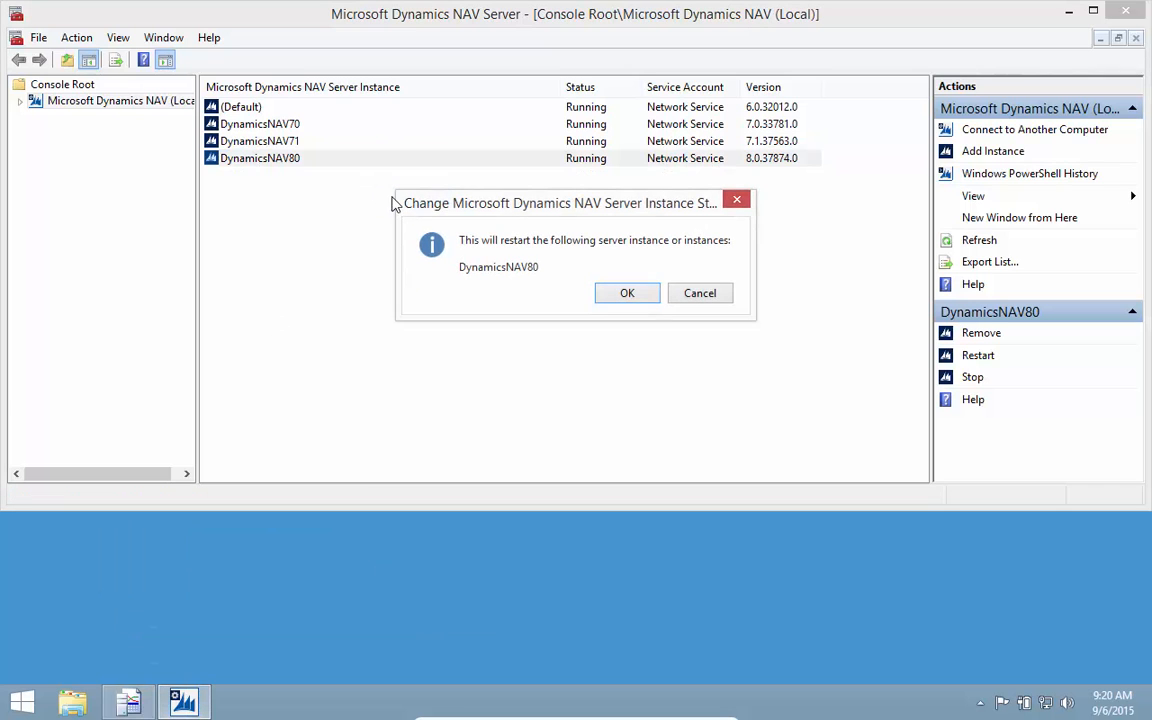
click(632, 293)
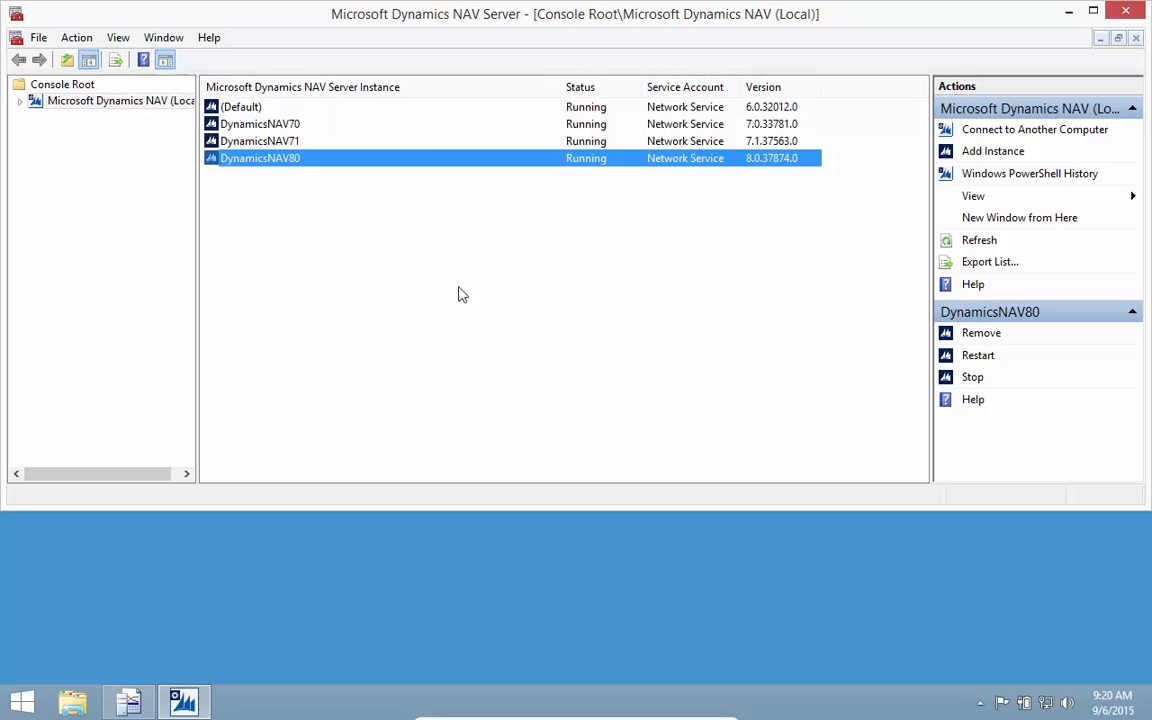
click(1069, 13)
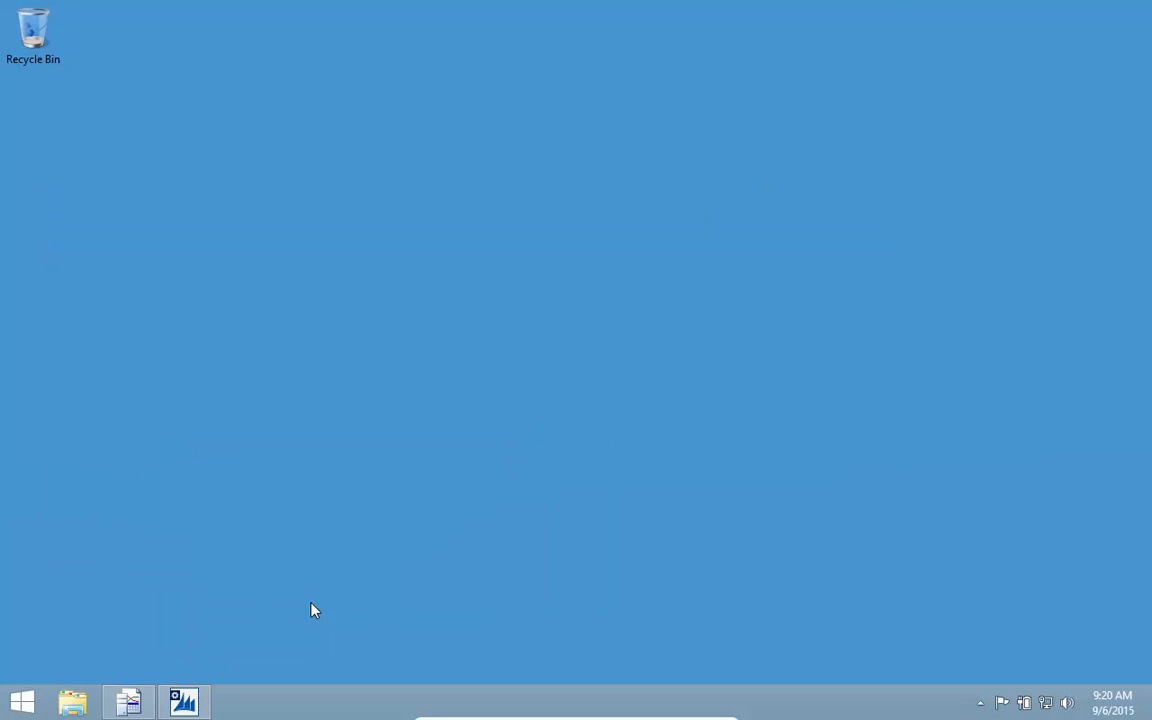
Relaunch the Microsoft Dynamics NAV client and open the Order Processing page of the Purchase department.
click(28, 701)
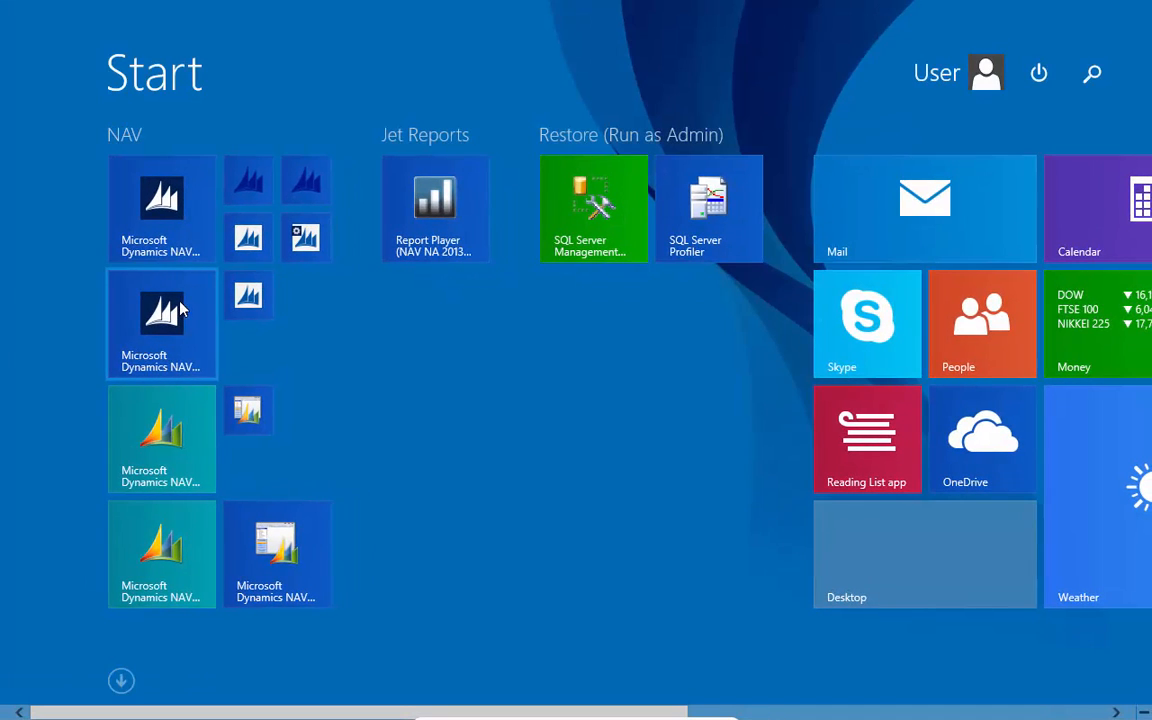
click(189, 231)
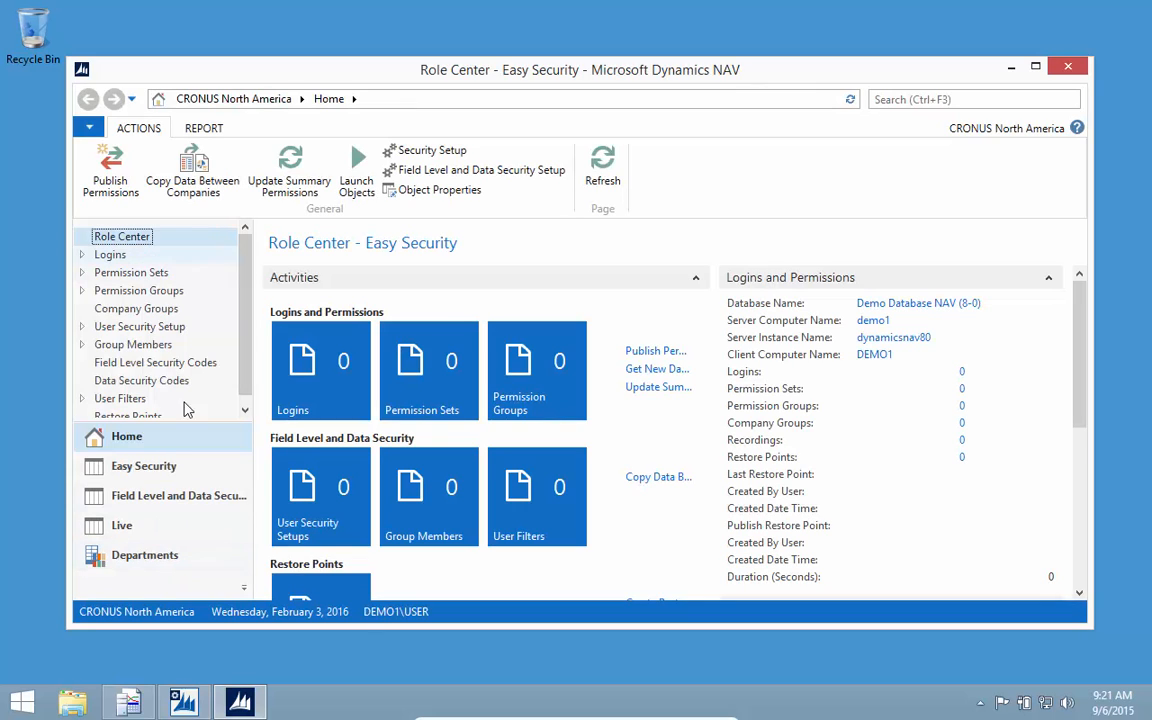
click(154, 553)
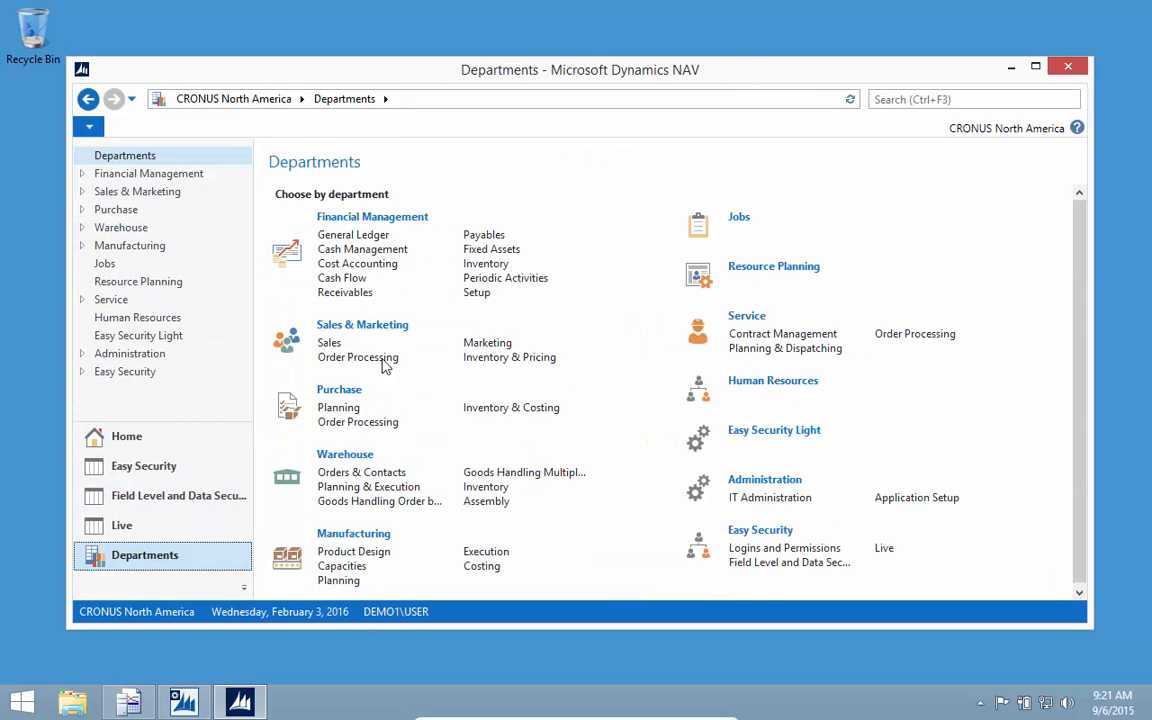
click(130, 211)
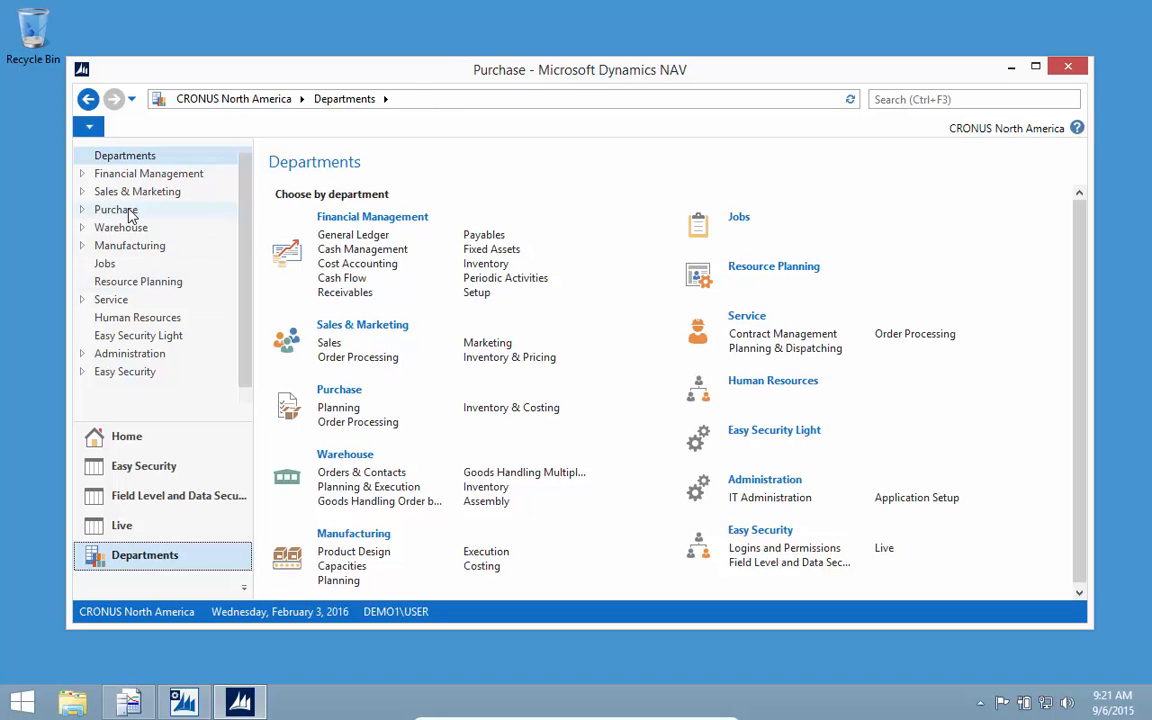
click(118, 247)
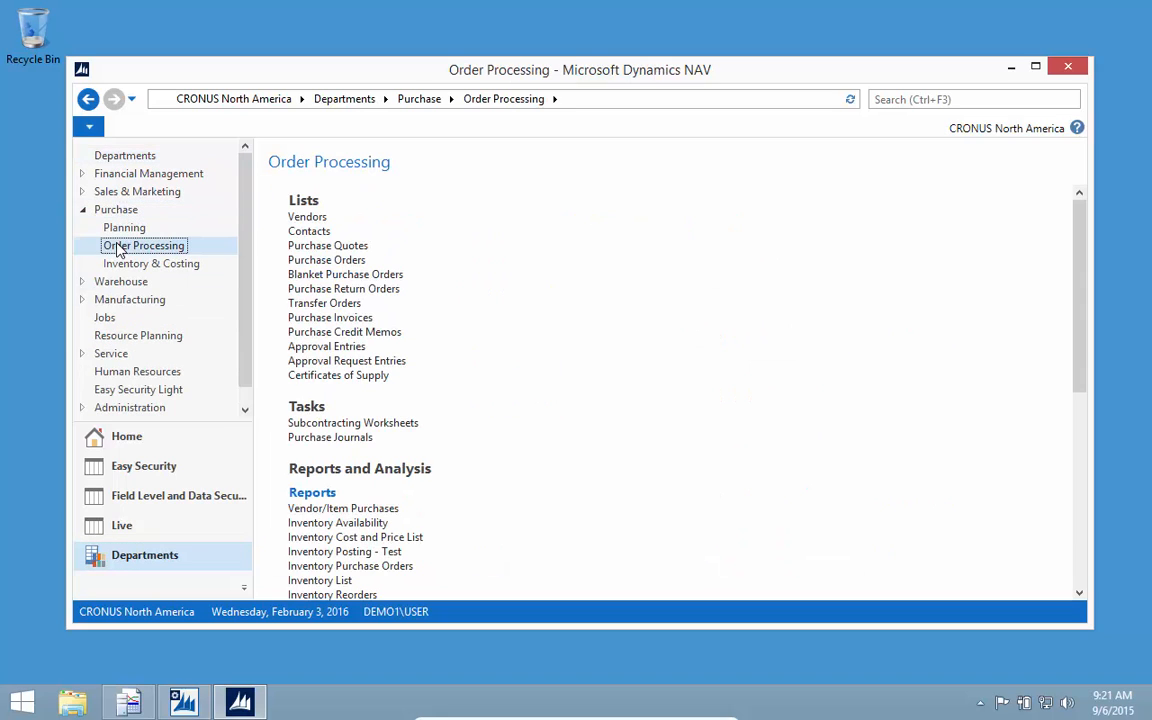
Switch to SQL Server Profiler, start the trace, and return to the Microsoft Dynamics NAV client.
click(128, 702)
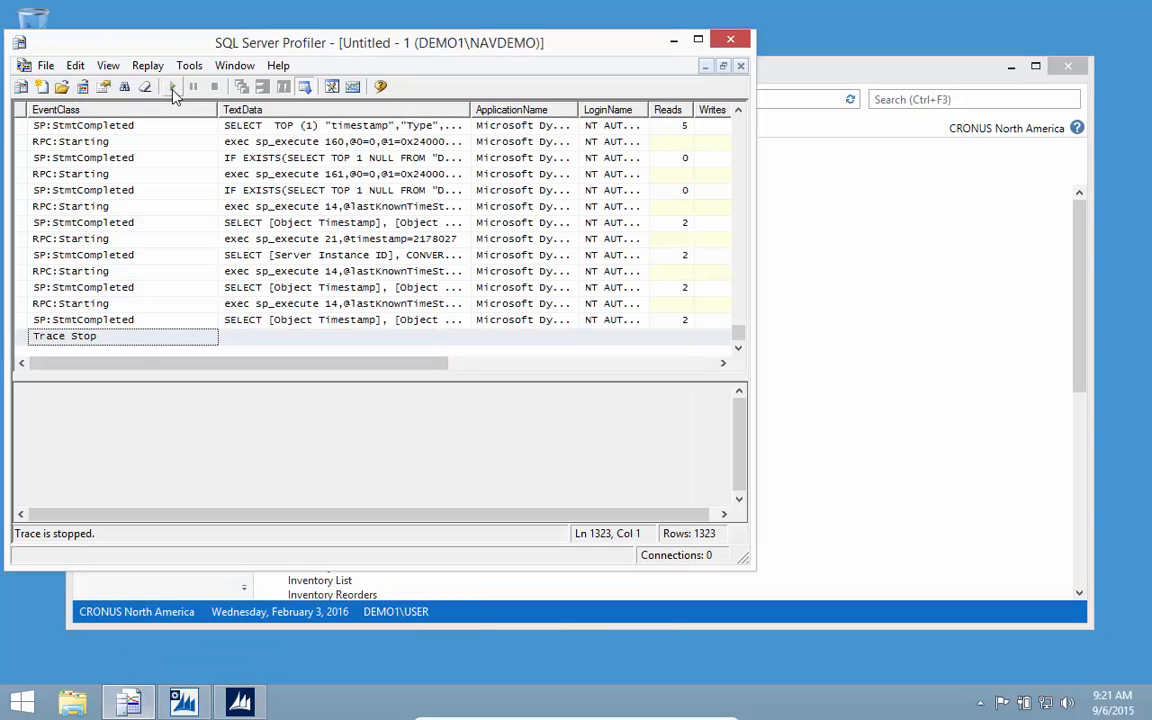
click(172, 88)
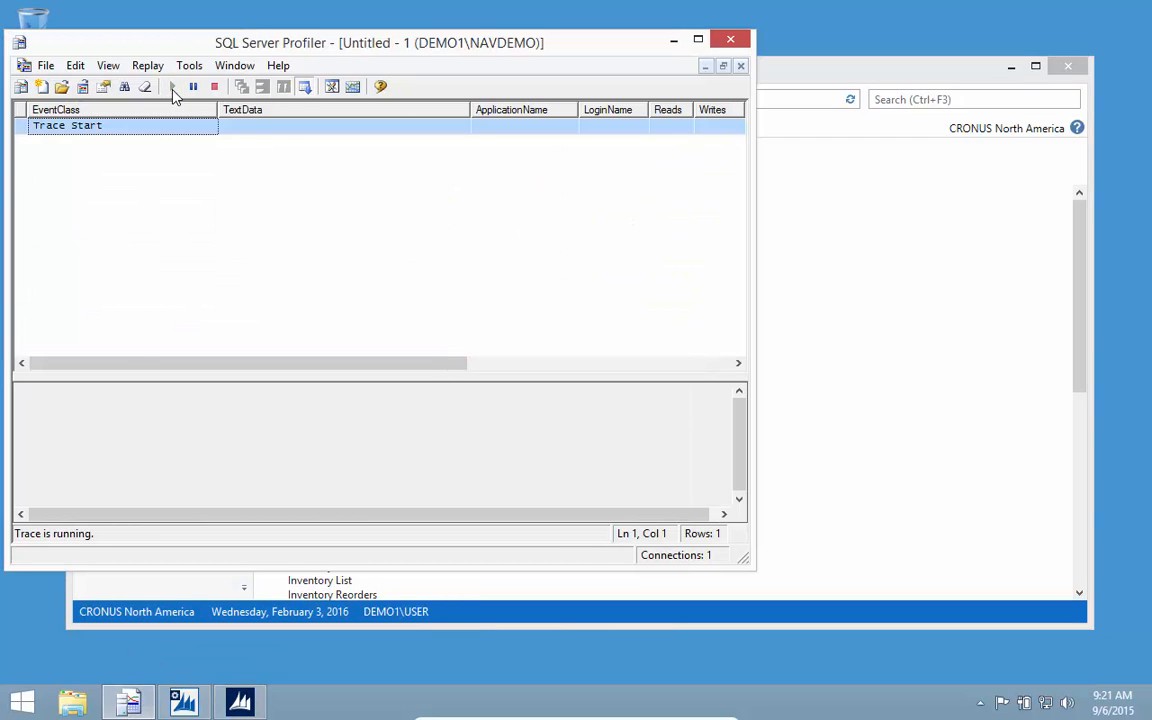
click(790, 77)
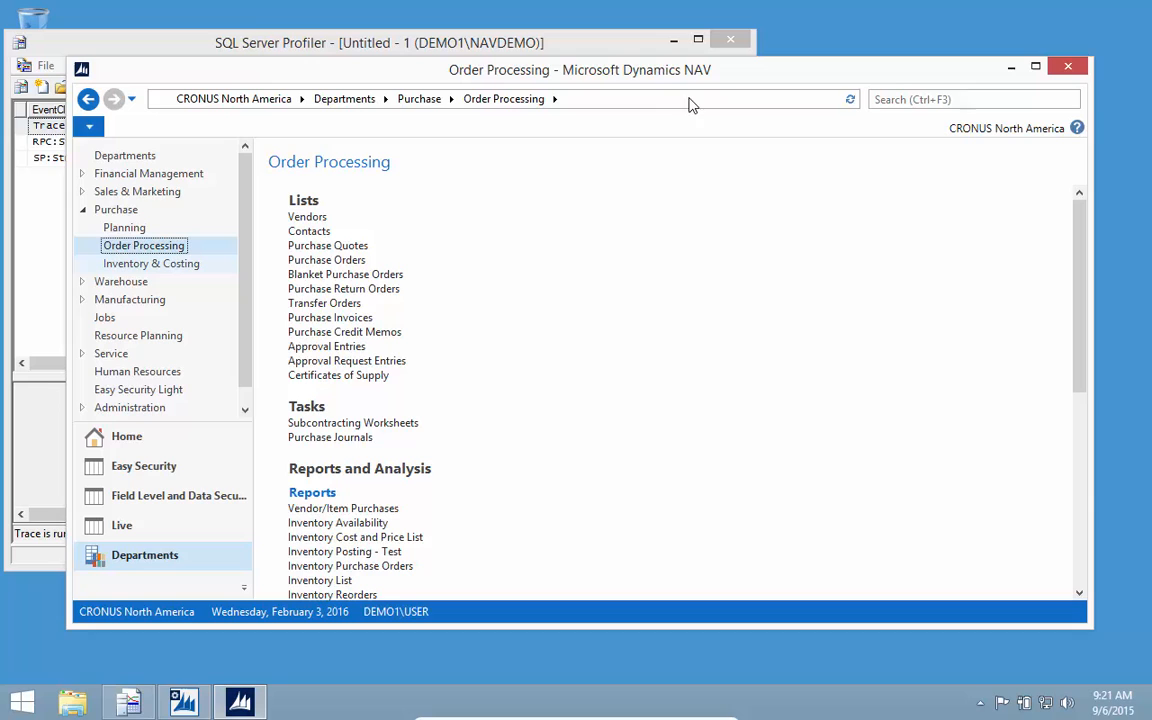
Open the Purchase Orders list and open the newly created London Postmaster order for editing.
click(320, 264)
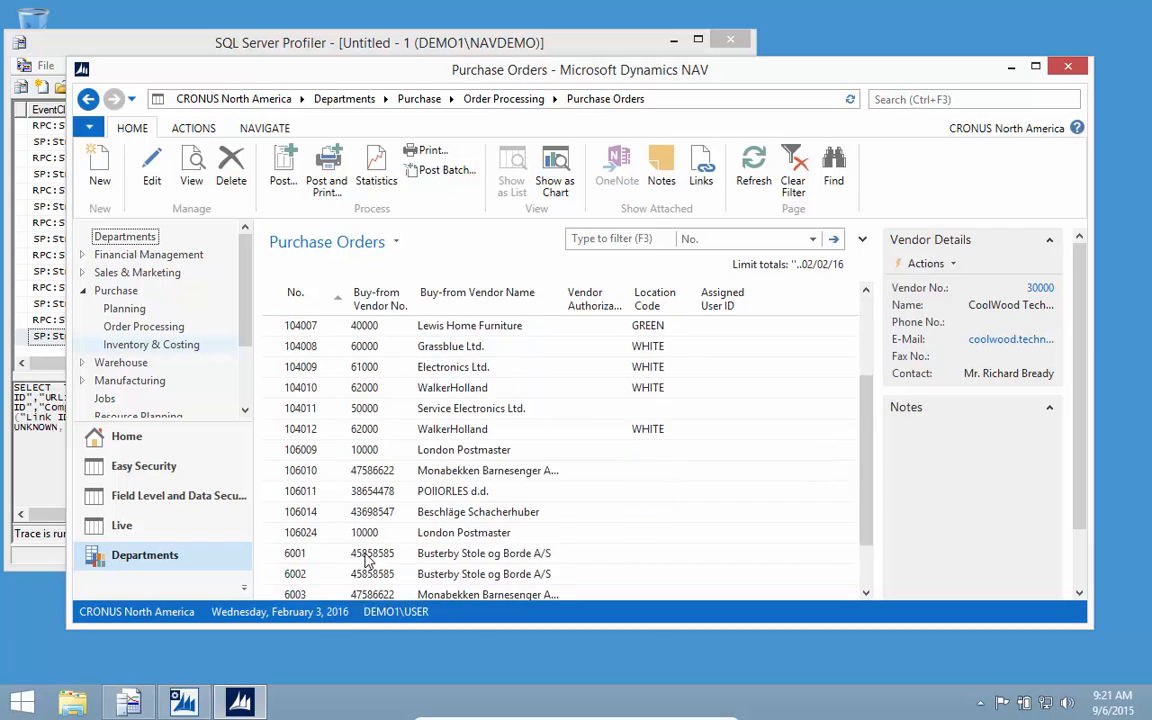
scroll(367, 561, down, 1)
click(311, 474)
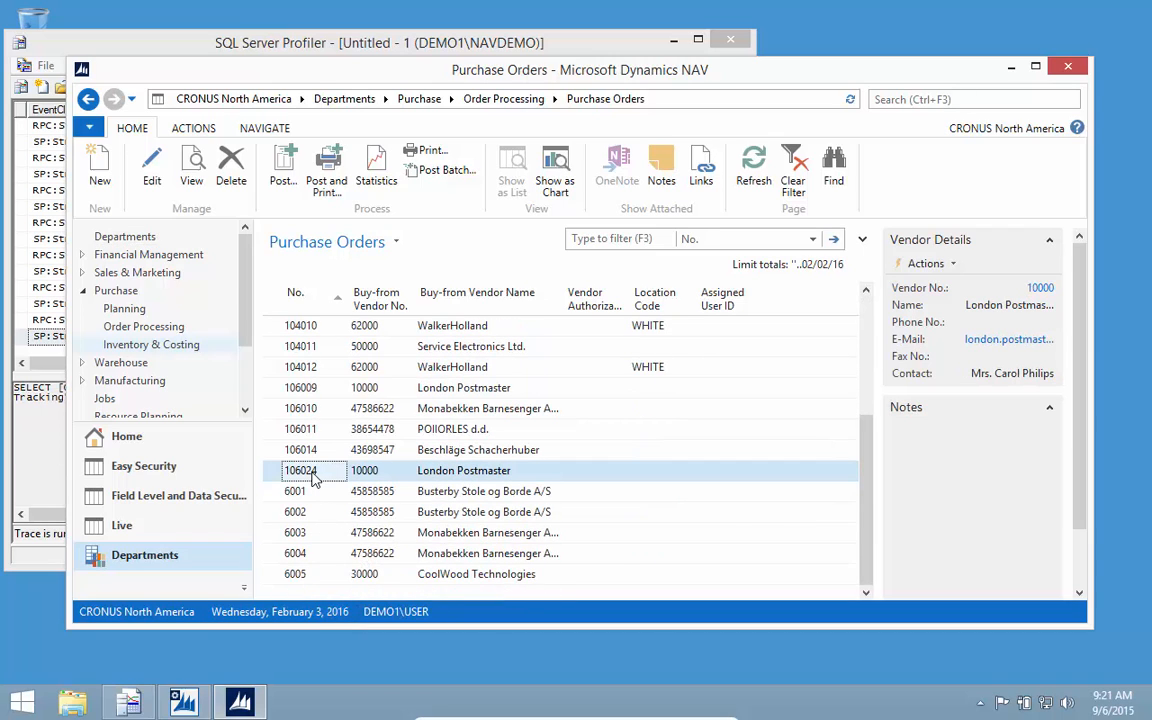
double_click(311, 474)
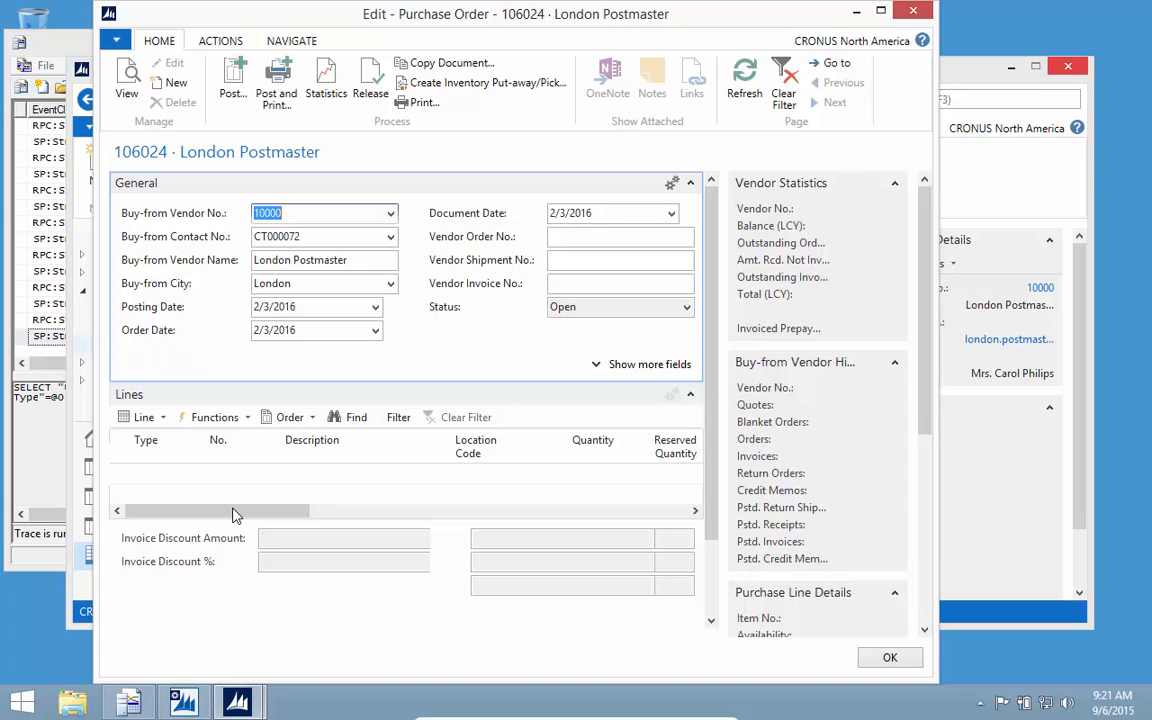
Set Qty. to Receive to 5 on the Side Panel line.
drag(233, 512, 435, 528)
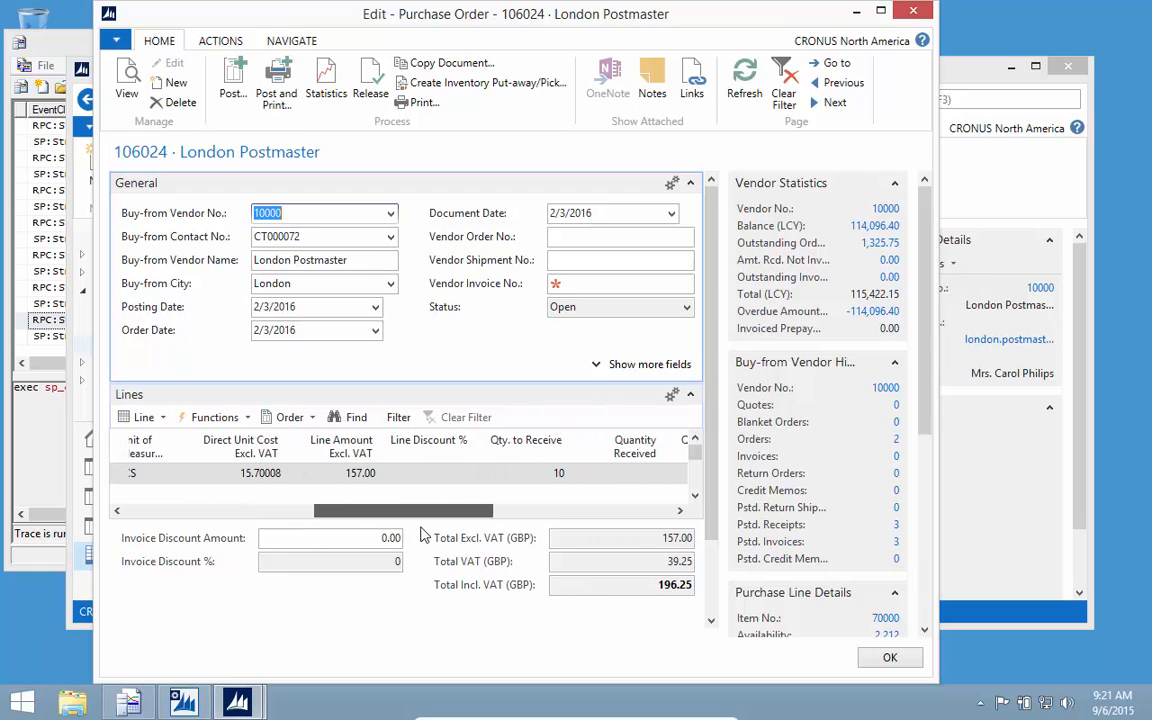
click(553, 476)
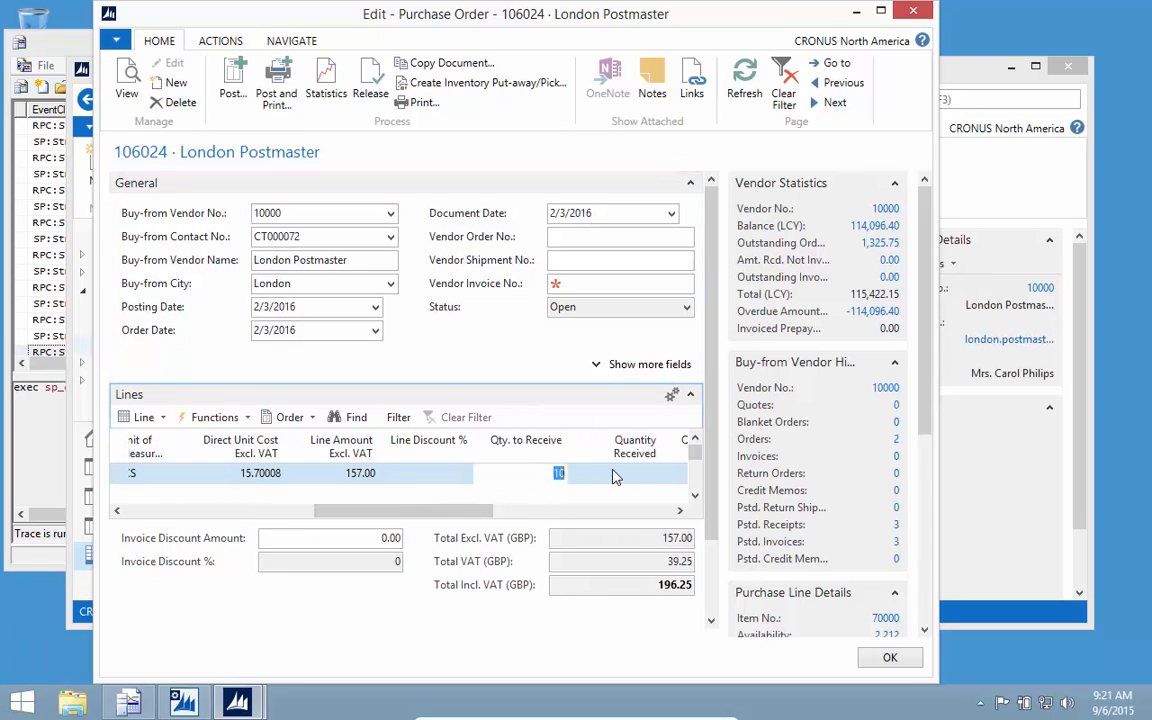
click(614, 477)
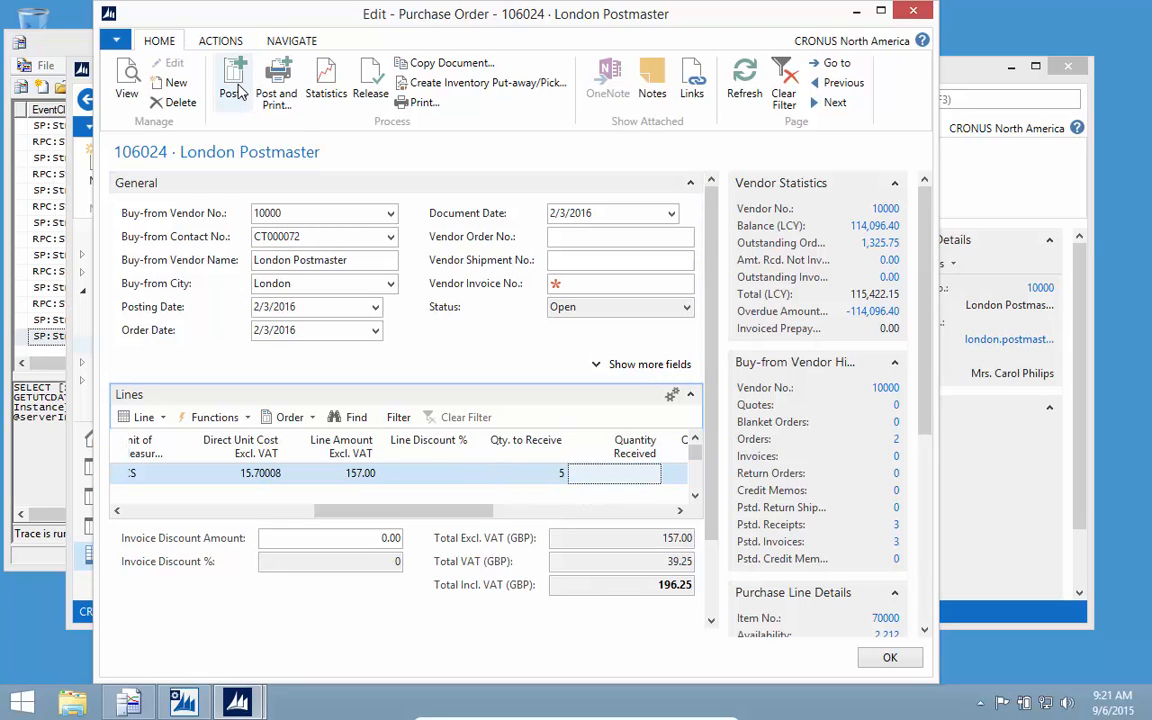
Try to post the purchase order with the Receive and Invoice option.
click(236, 90)
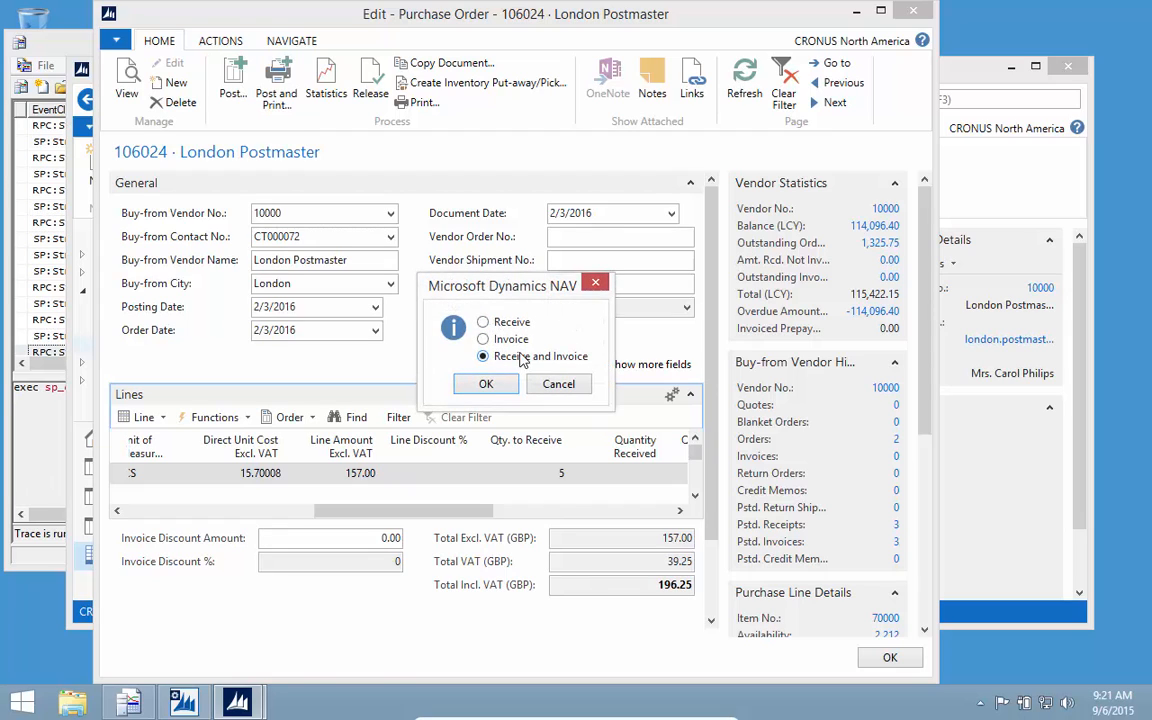
click(494, 382)
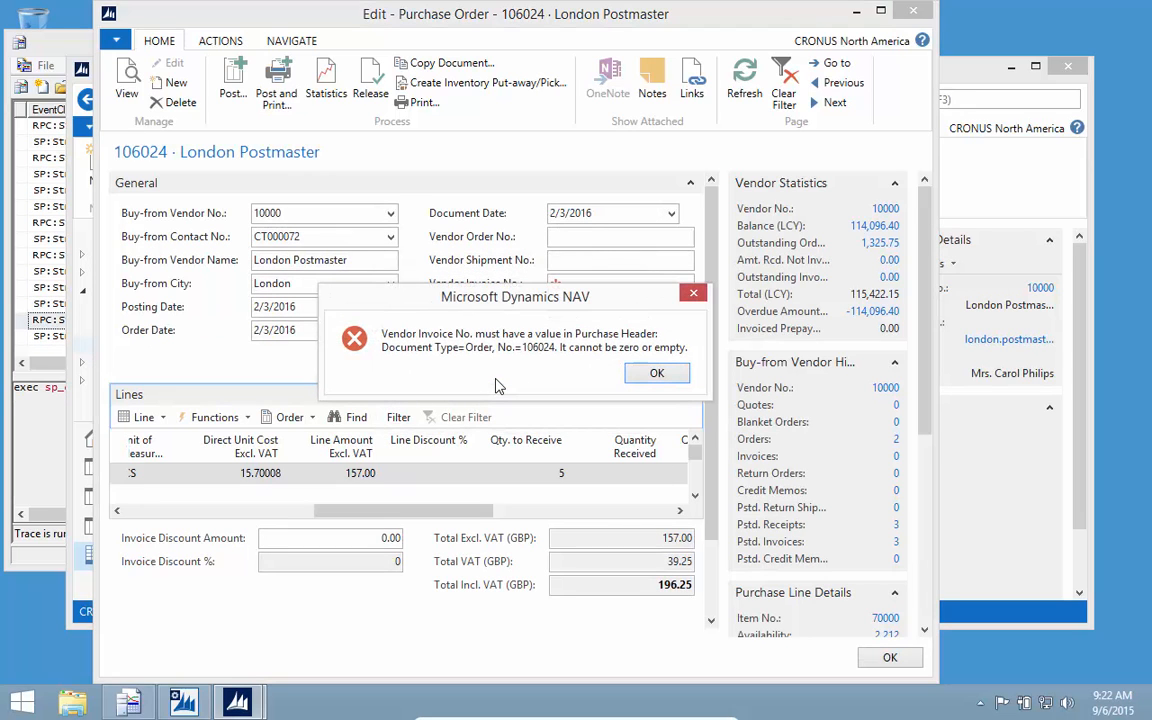
click(660, 373)
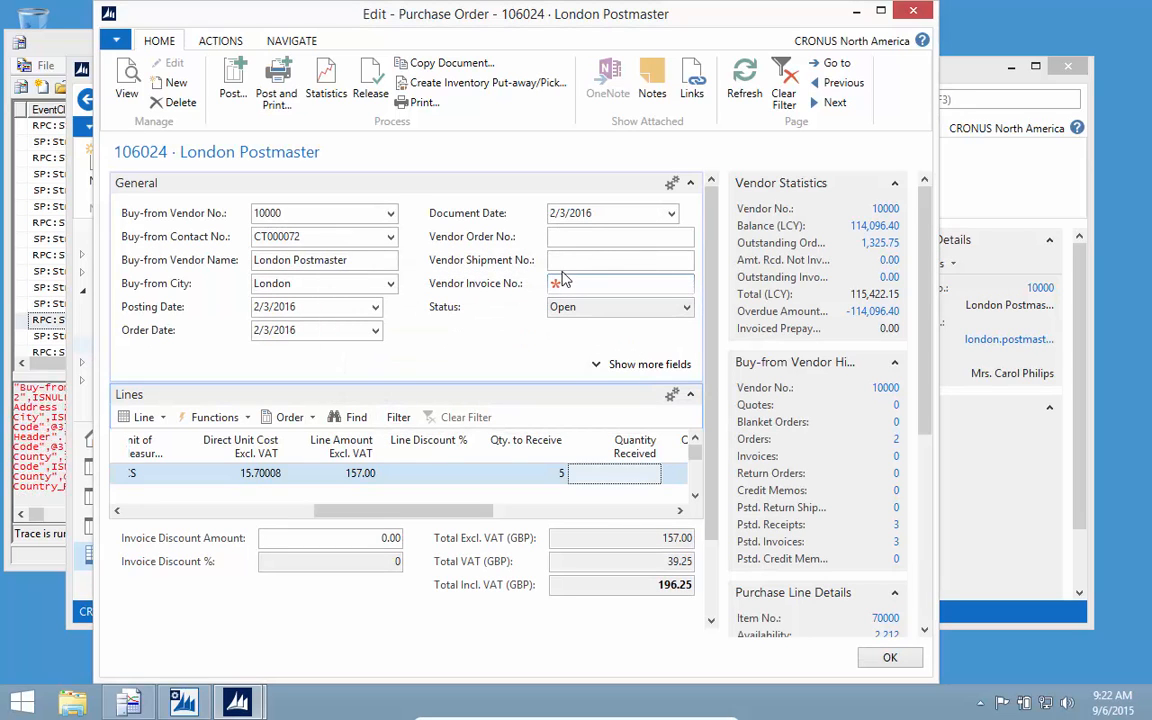
Set the order's Vendor Invoice No. to Ship001.
click(585, 285)
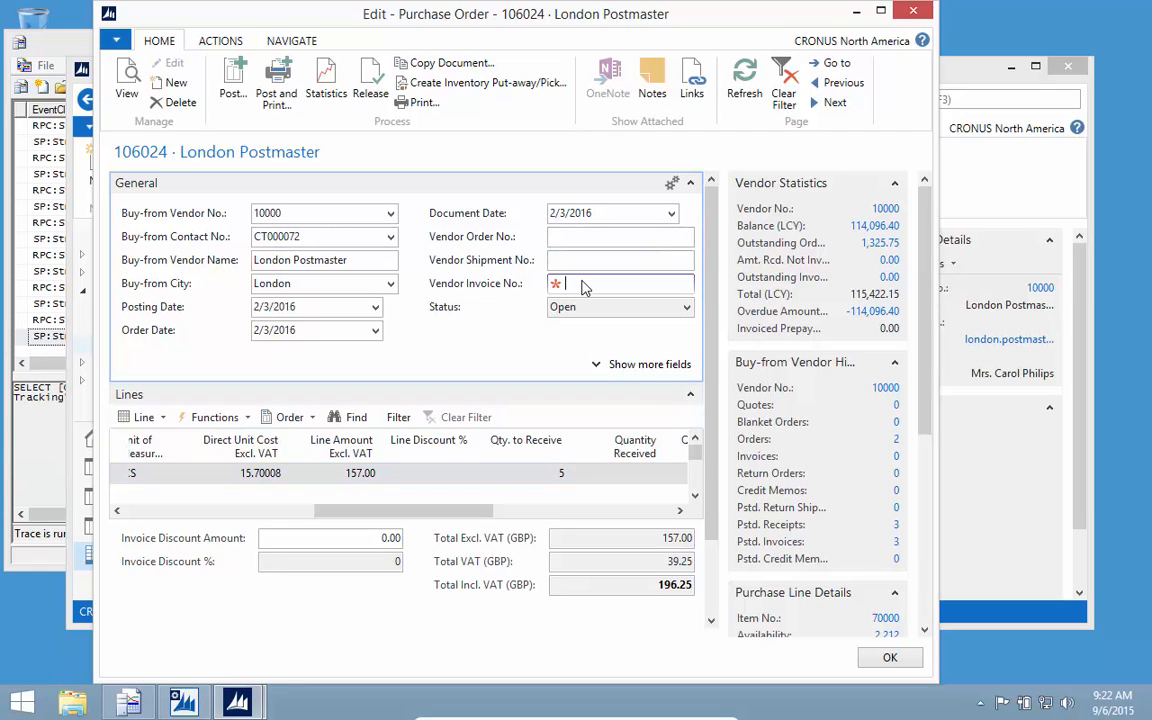
text(Ship001)
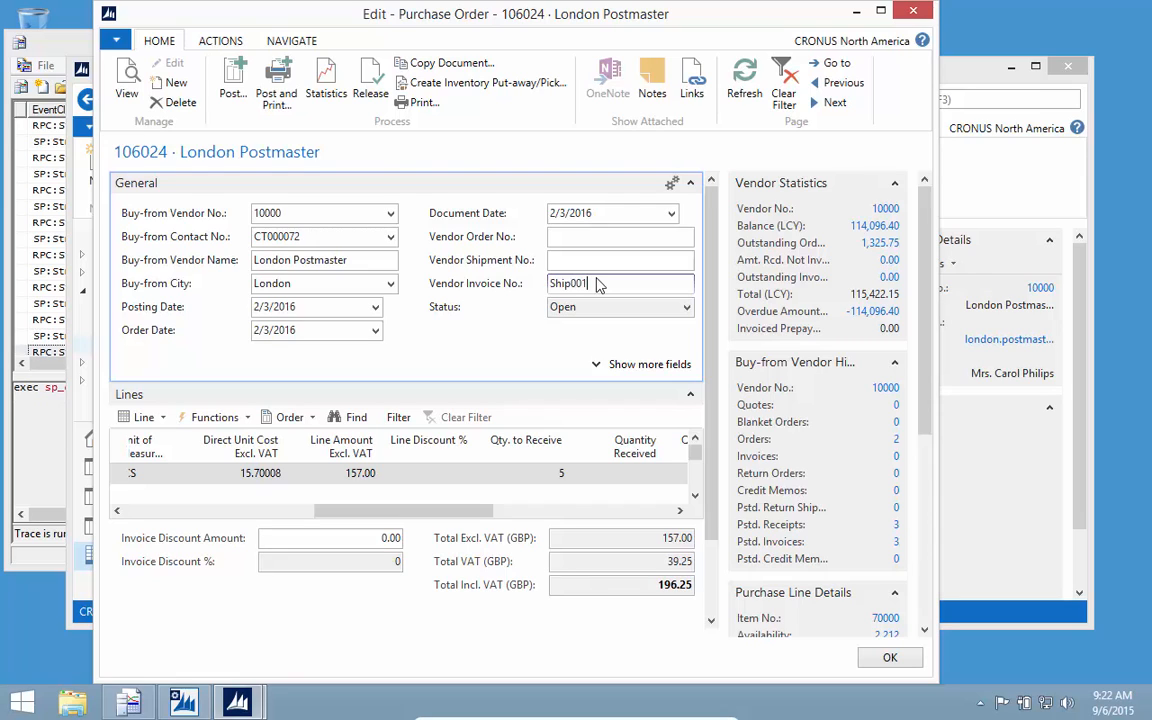
Post the London Postmaster purchase order with the Receive and Invoice option.
key(Tab)
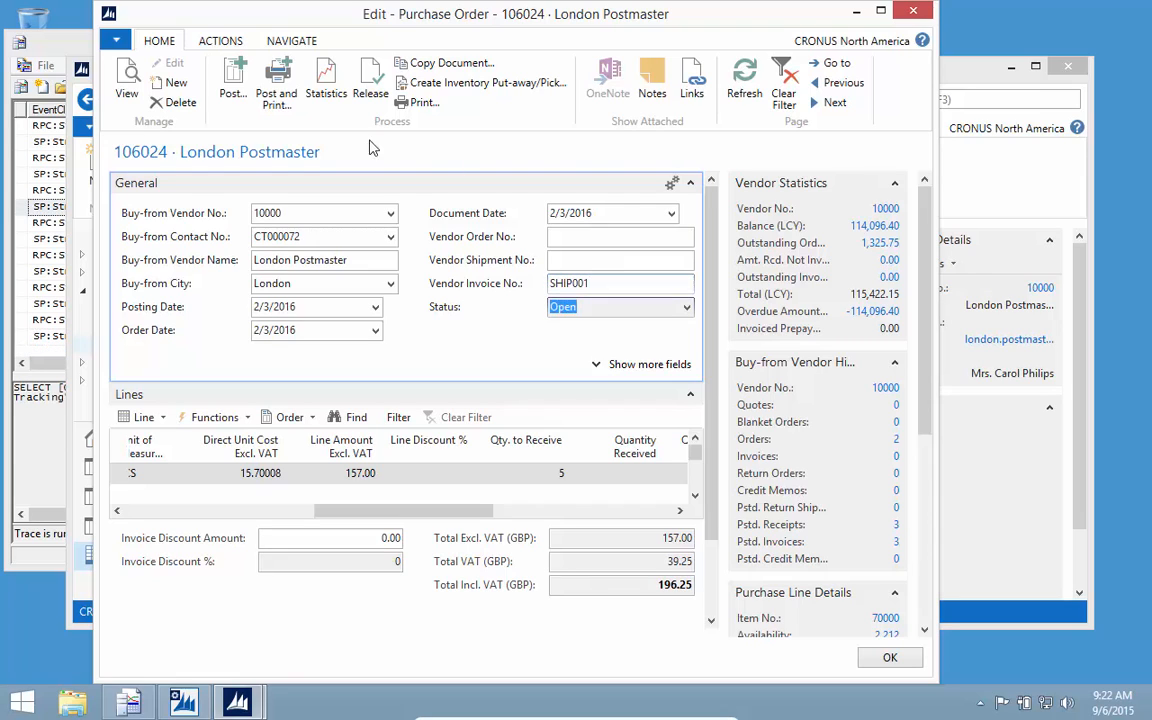
click(234, 88)
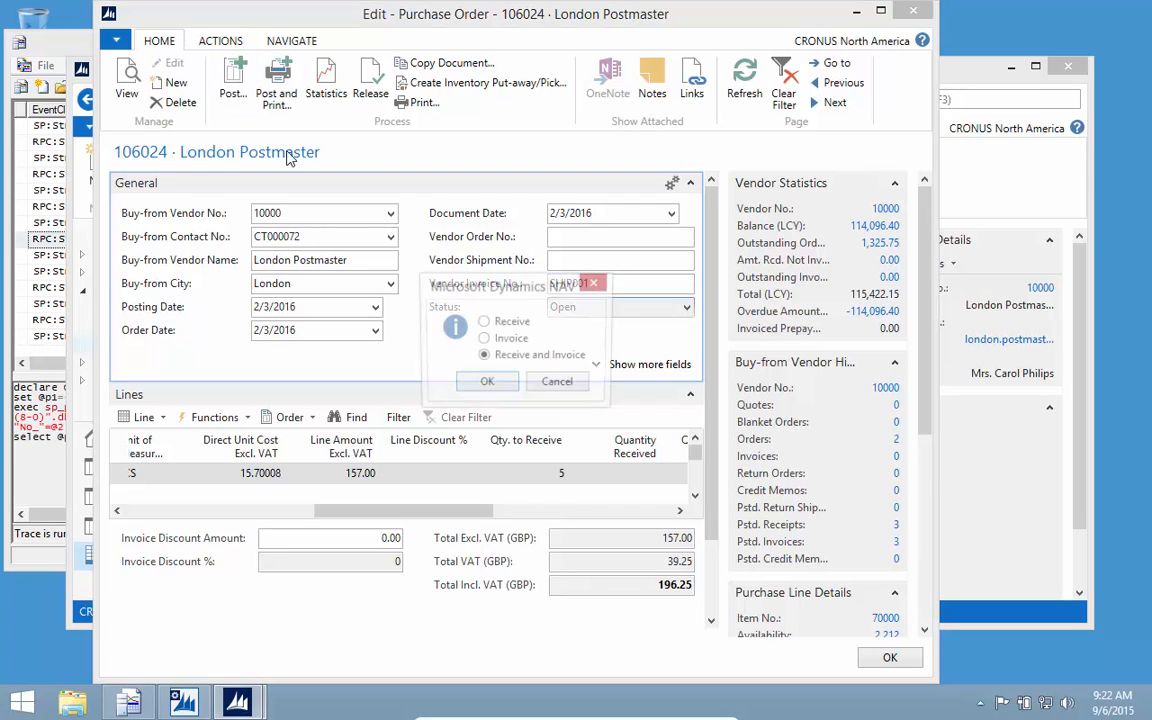
click(487, 381)
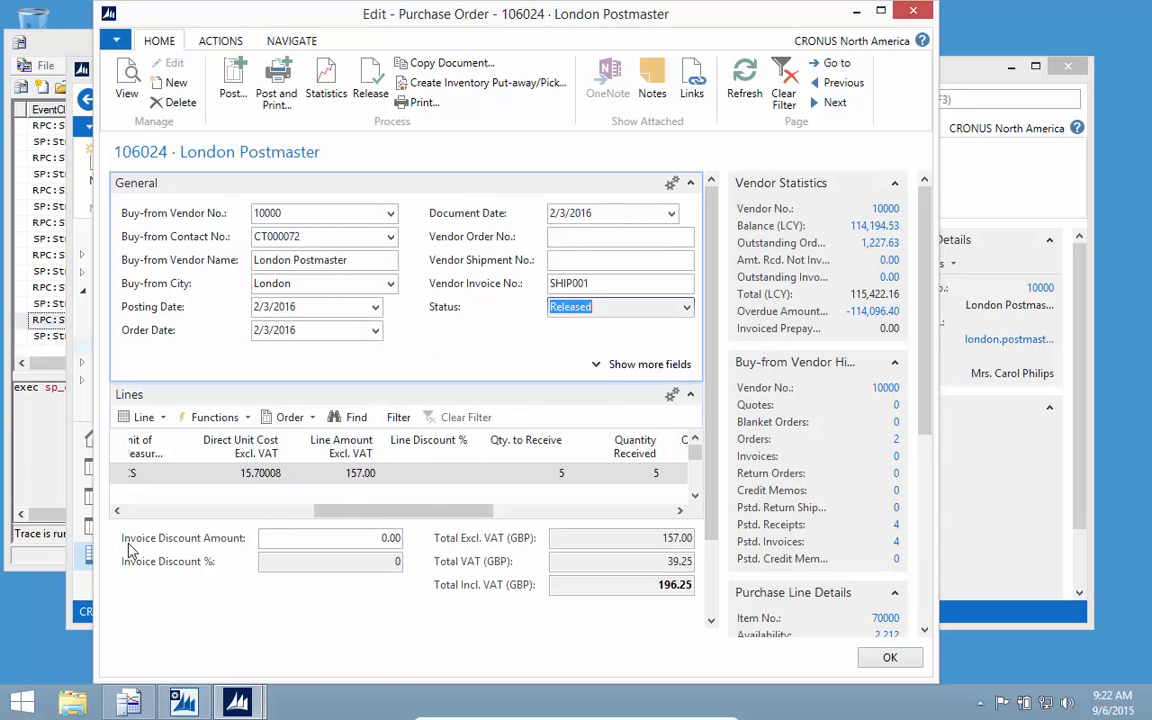
Switch to SQL Server Profiler, stop the running trace and save it as the XML trace file Post Purchase Invoice in C:\Temp.
click(44, 561)
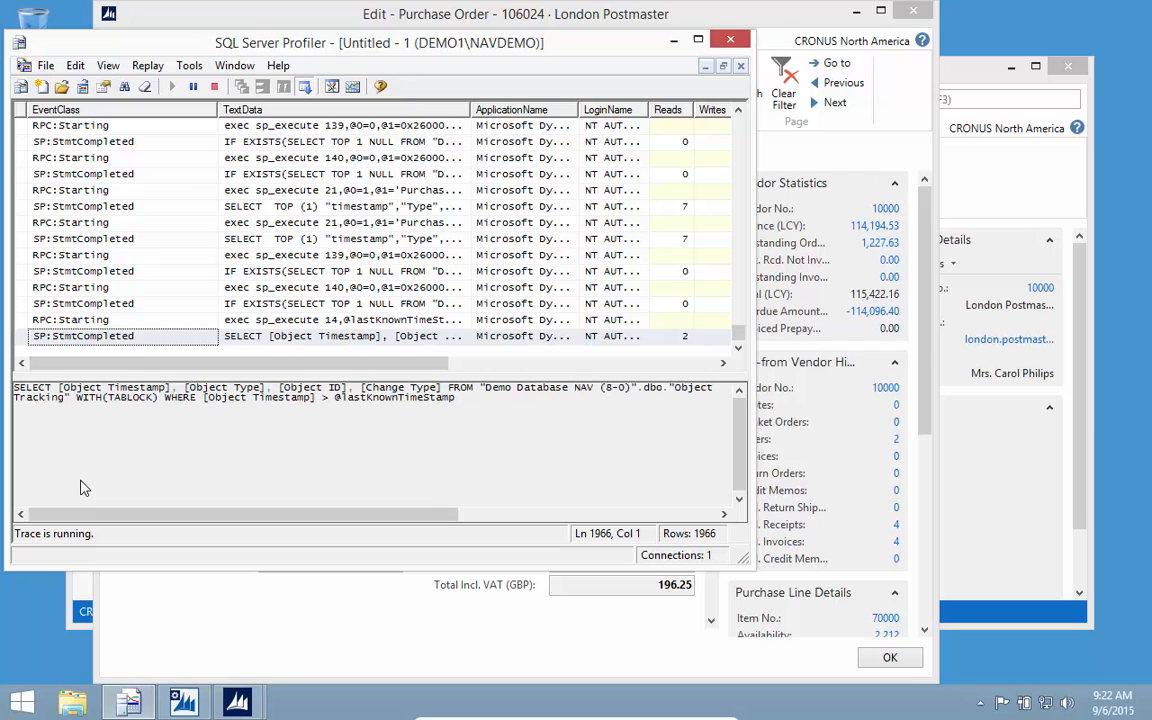
click(213, 88)
click(46, 65)
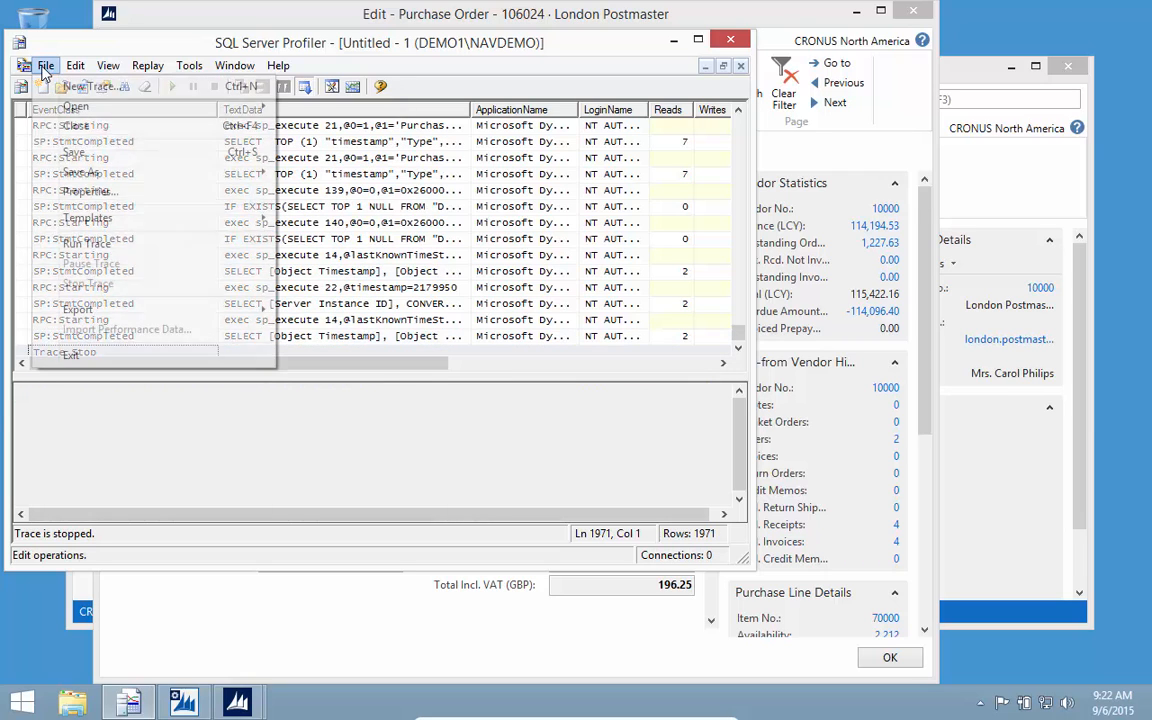
mouse_move(75, 174)
click(338, 231)
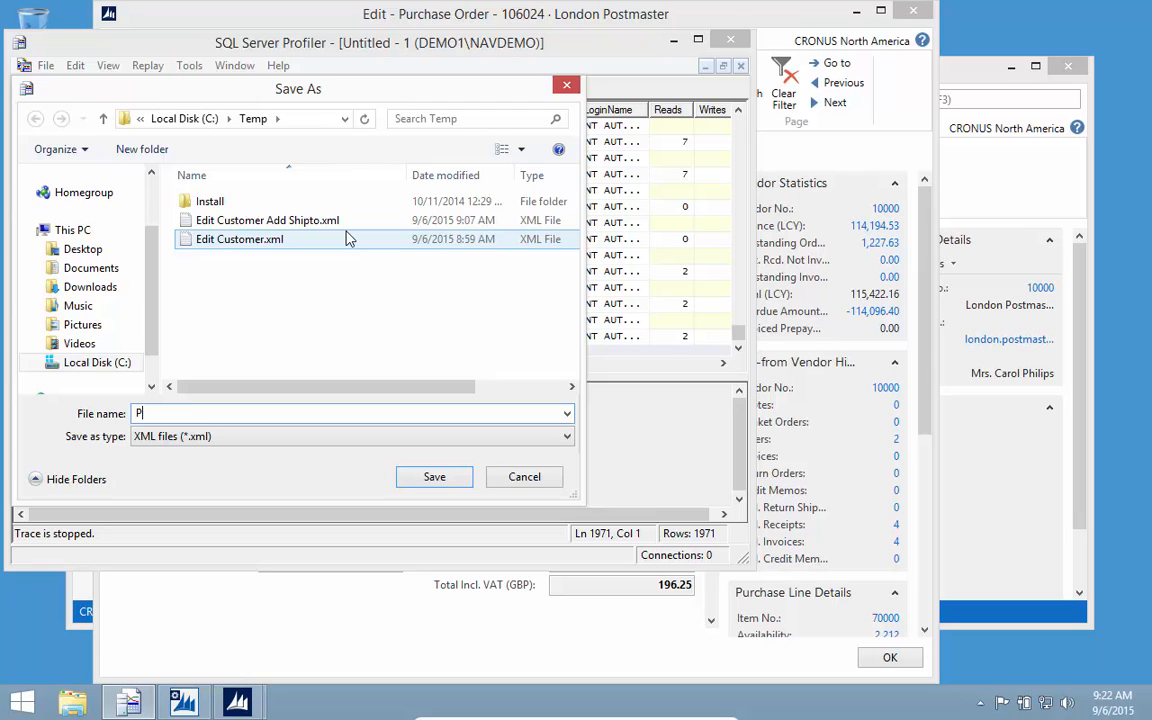
text(Post Sales)
text(ce)
key(Return)
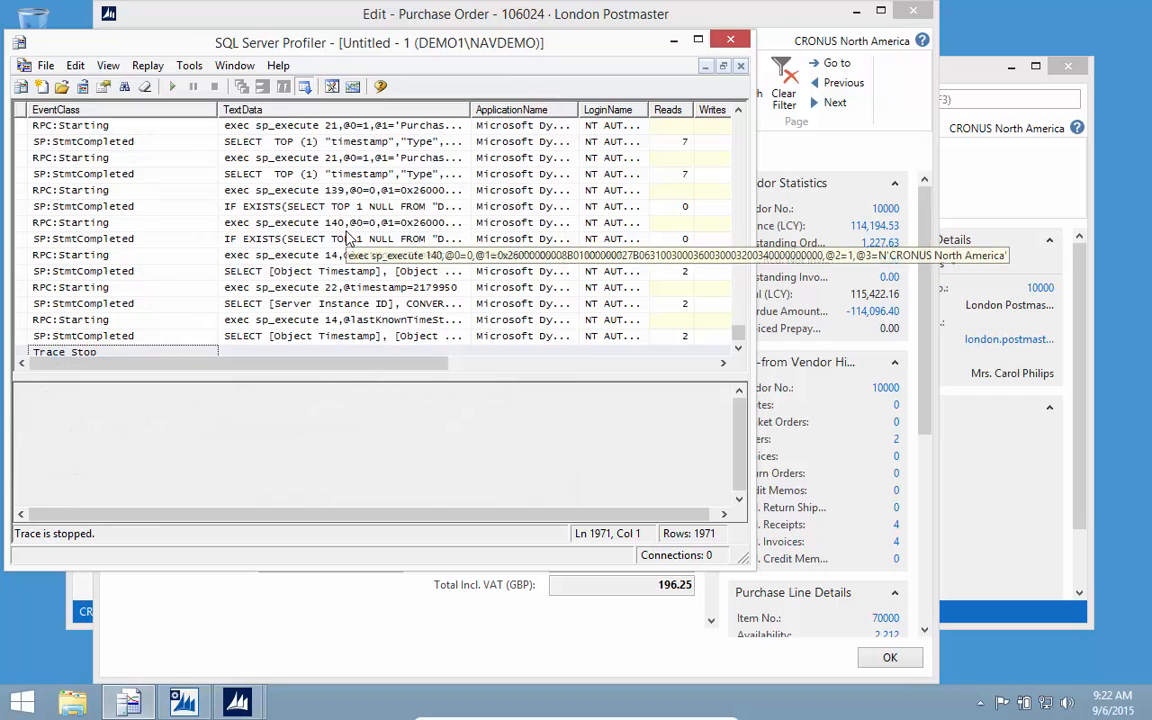
click(674, 42)
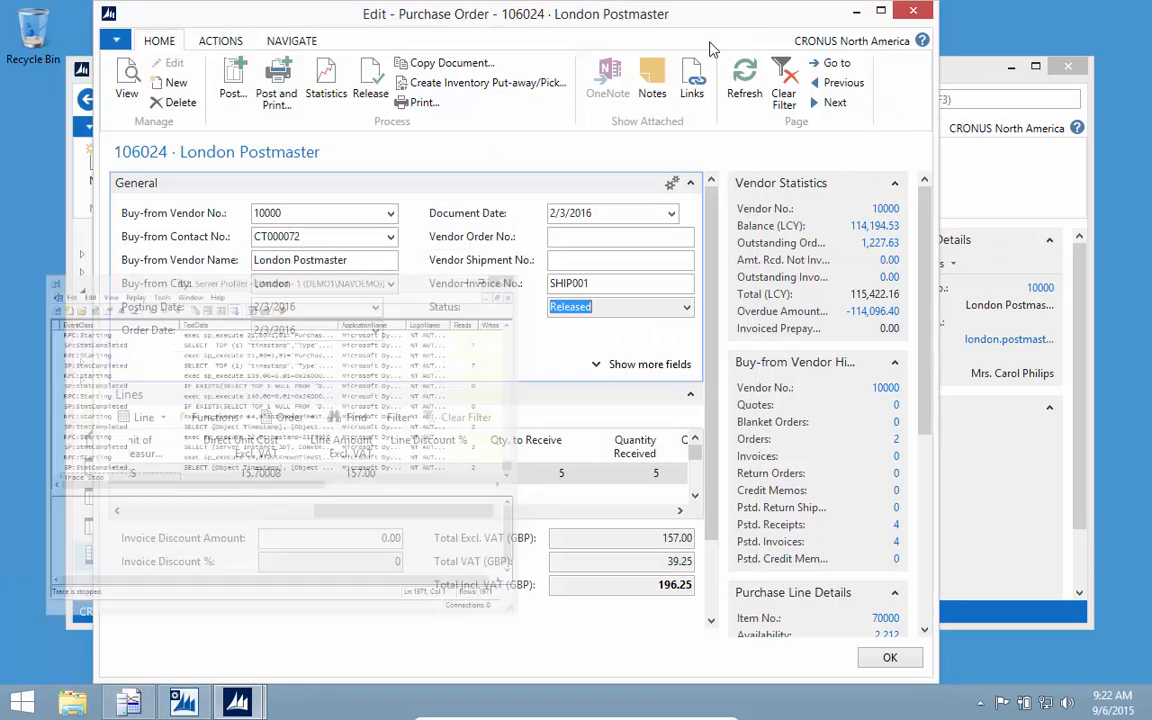
Close the purchase order and change the active company to CRONUS Easy Security.
click(913, 12)
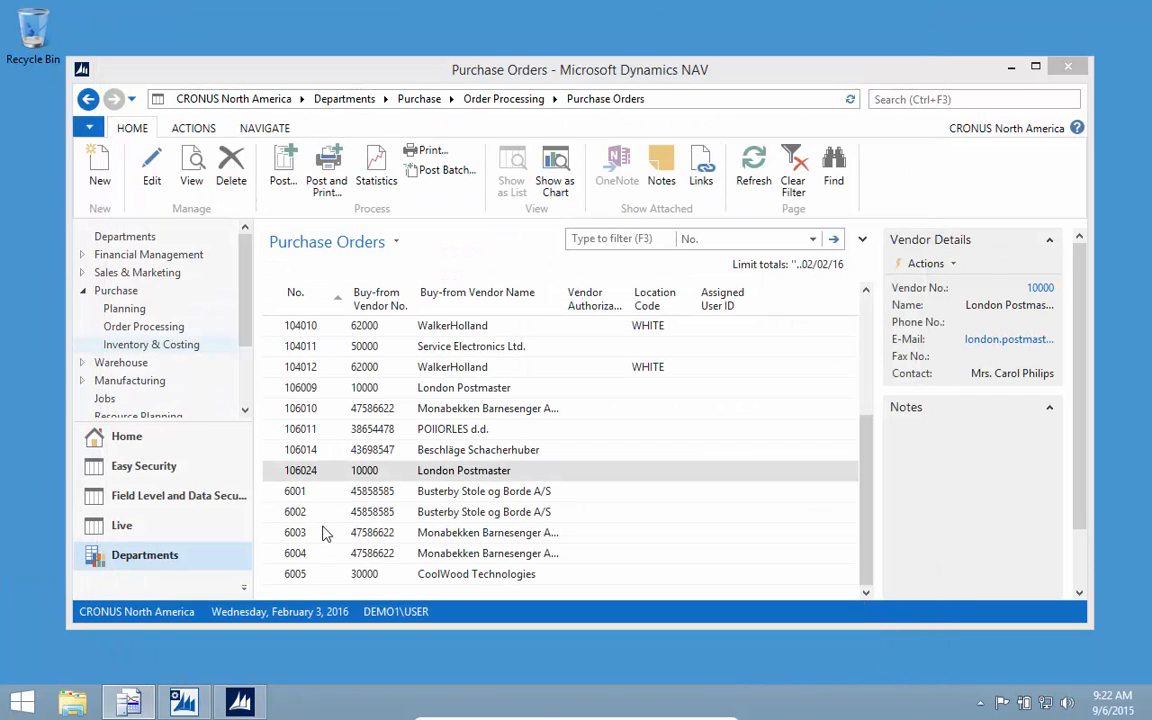
double_click(150, 612)
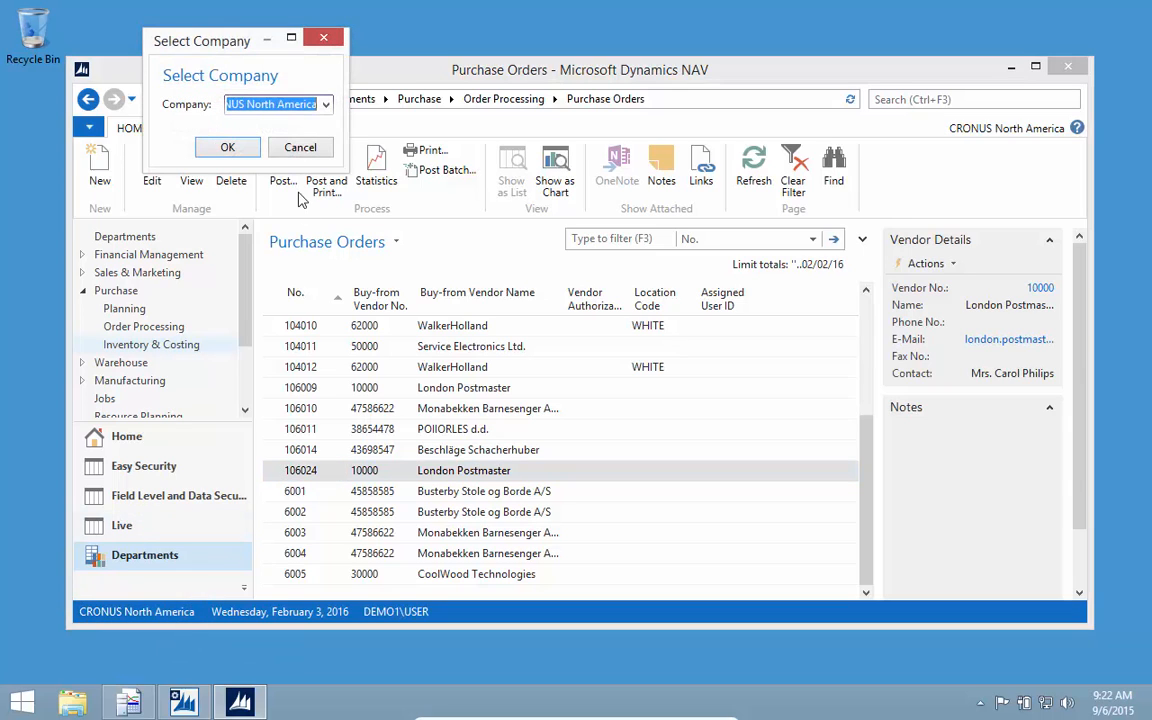
click(288, 104)
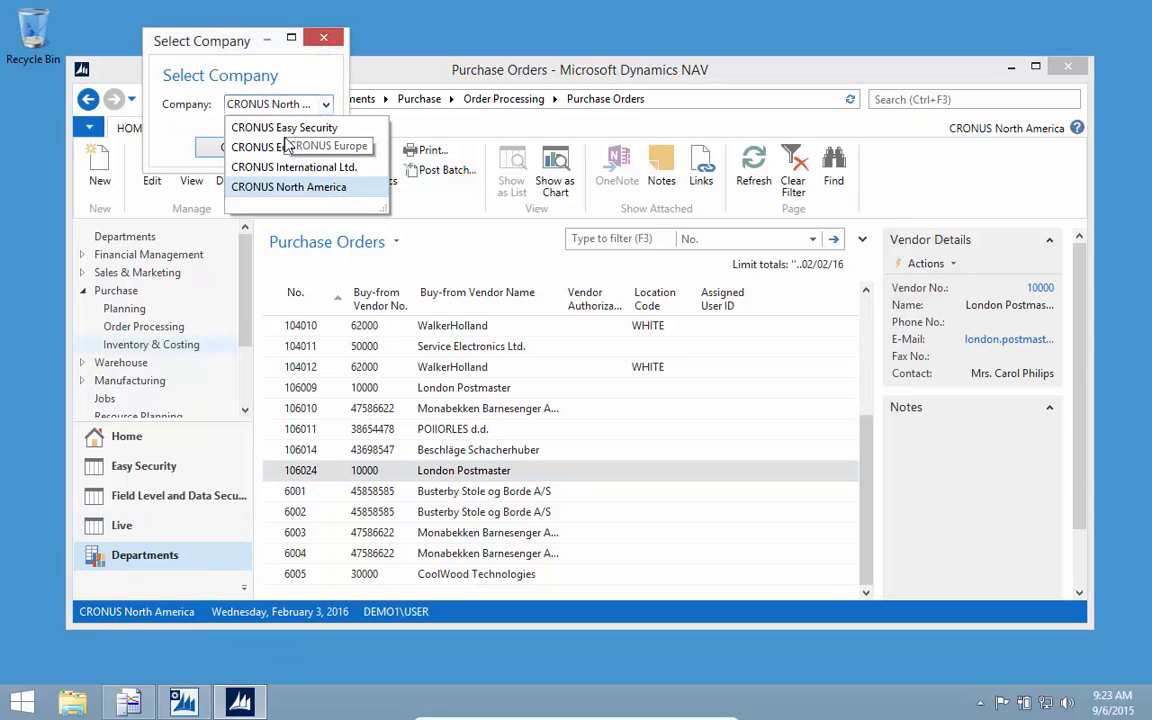
click(284, 127)
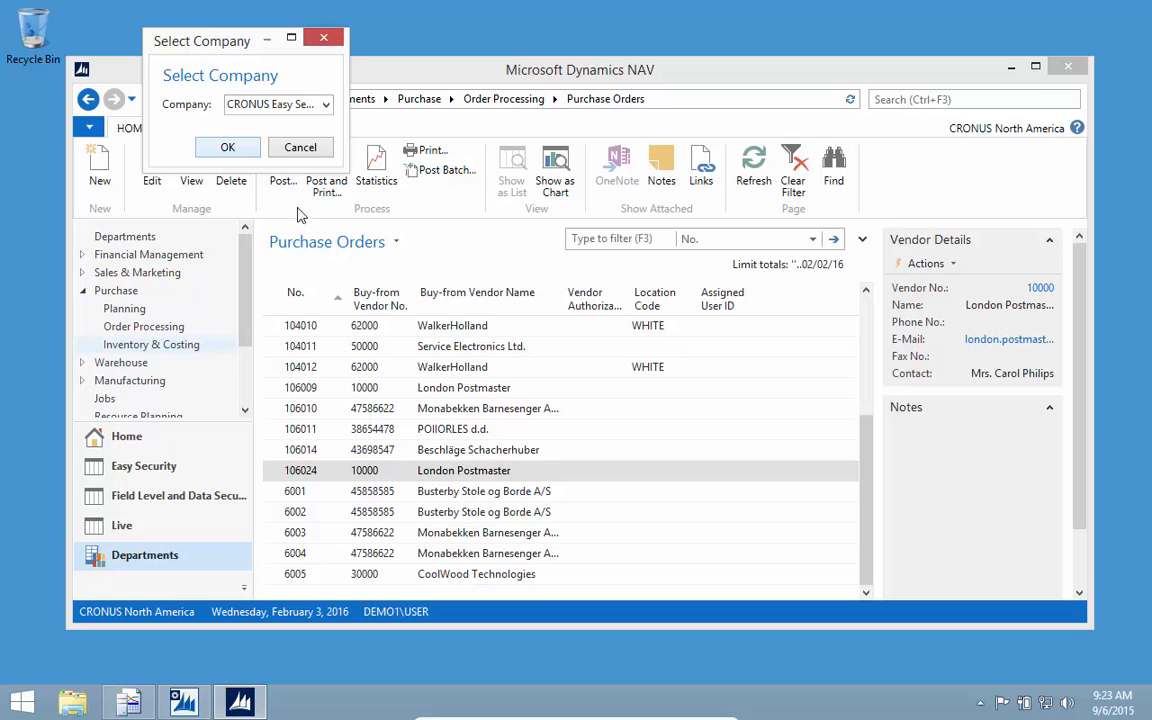
key(Return)
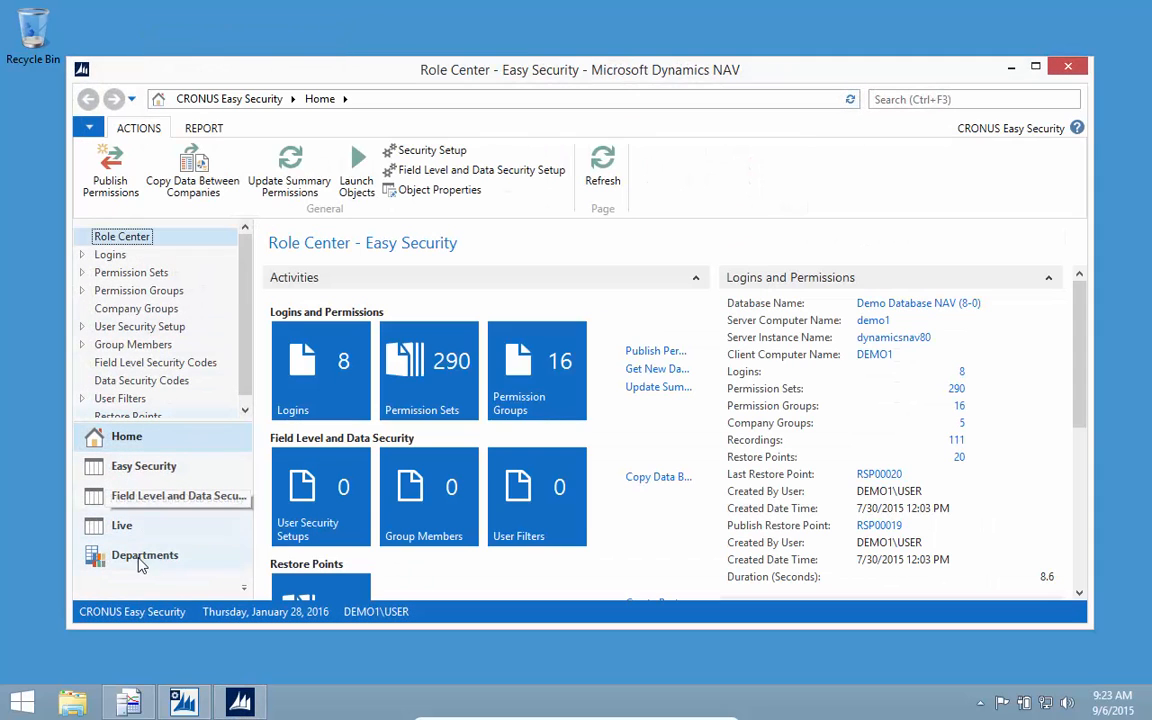
Open the Permission Sets list under Easy Security's Logins and Permissions and create a permission set with the ID POST PUCHASE INVOICE.
click(142, 558)
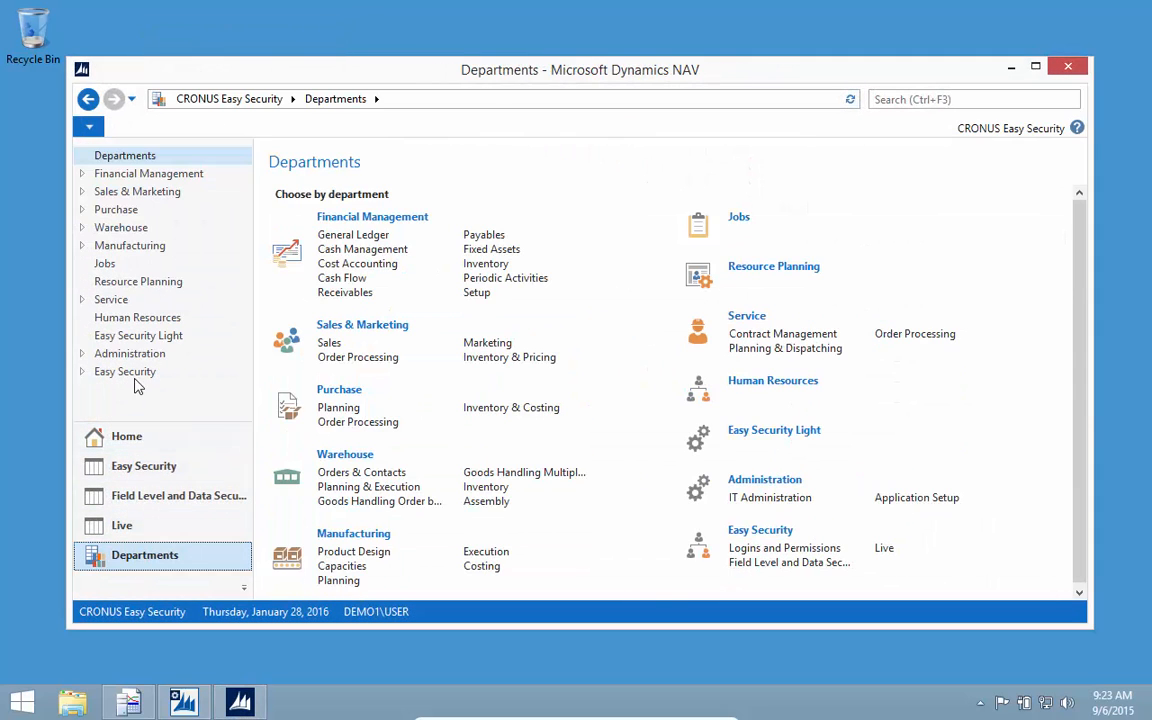
click(134, 374)
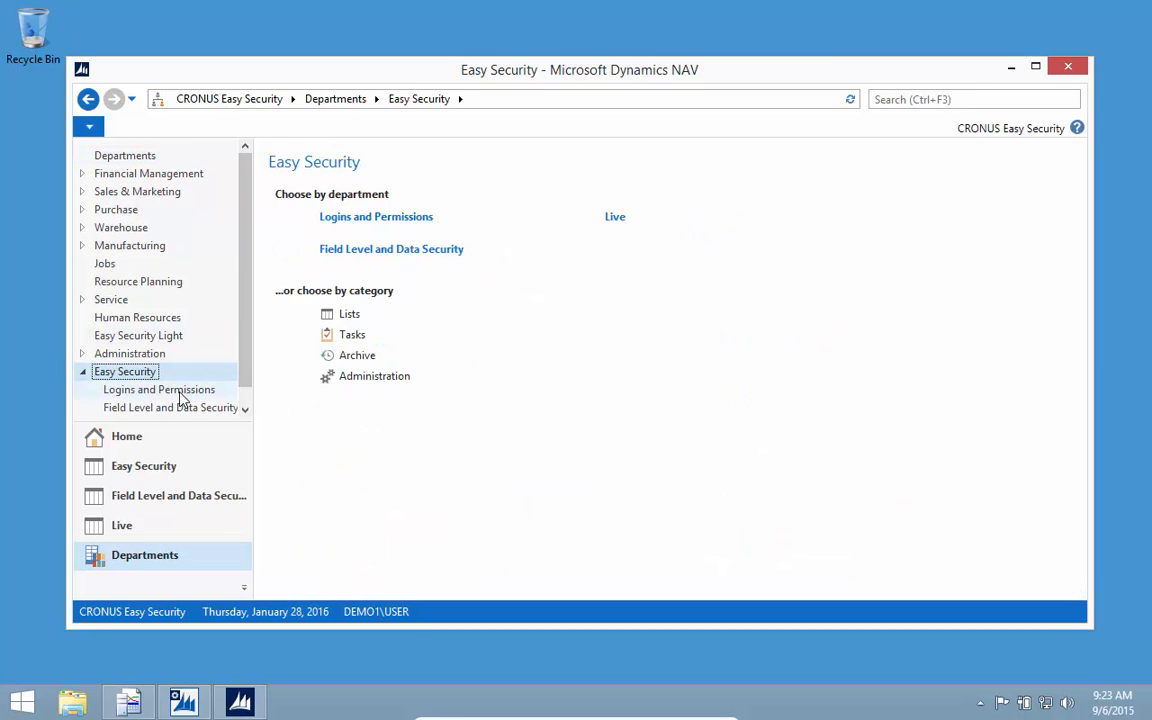
click(180, 392)
click(314, 232)
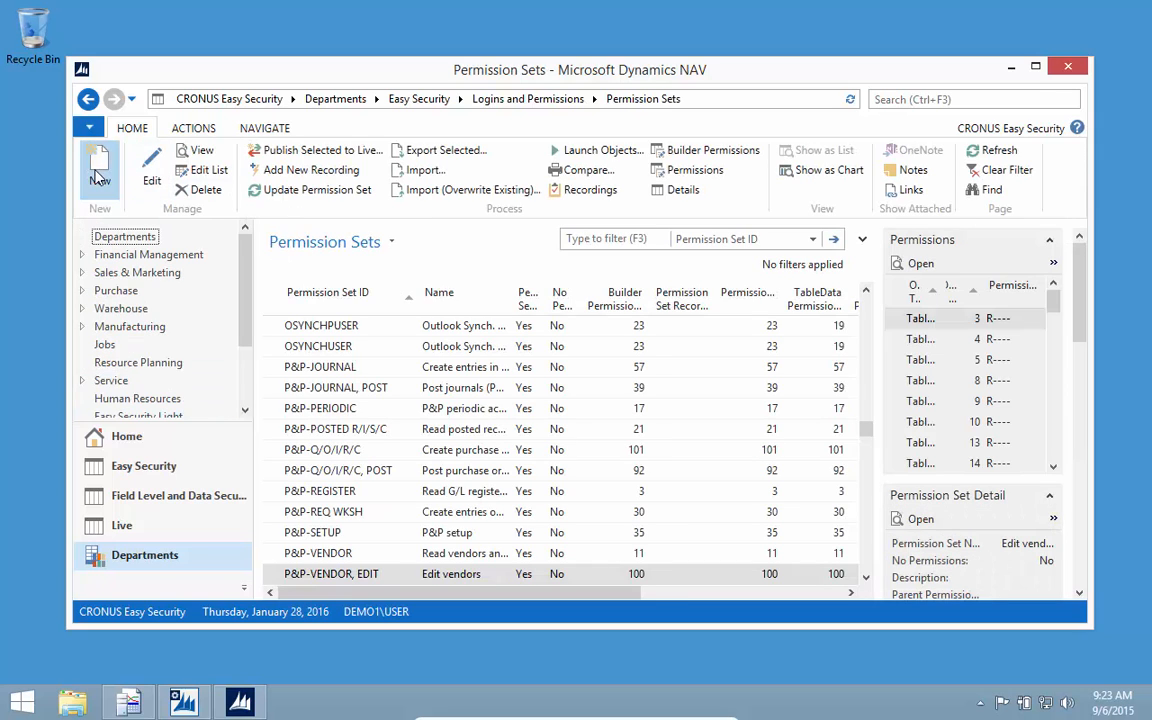
click(99, 170)
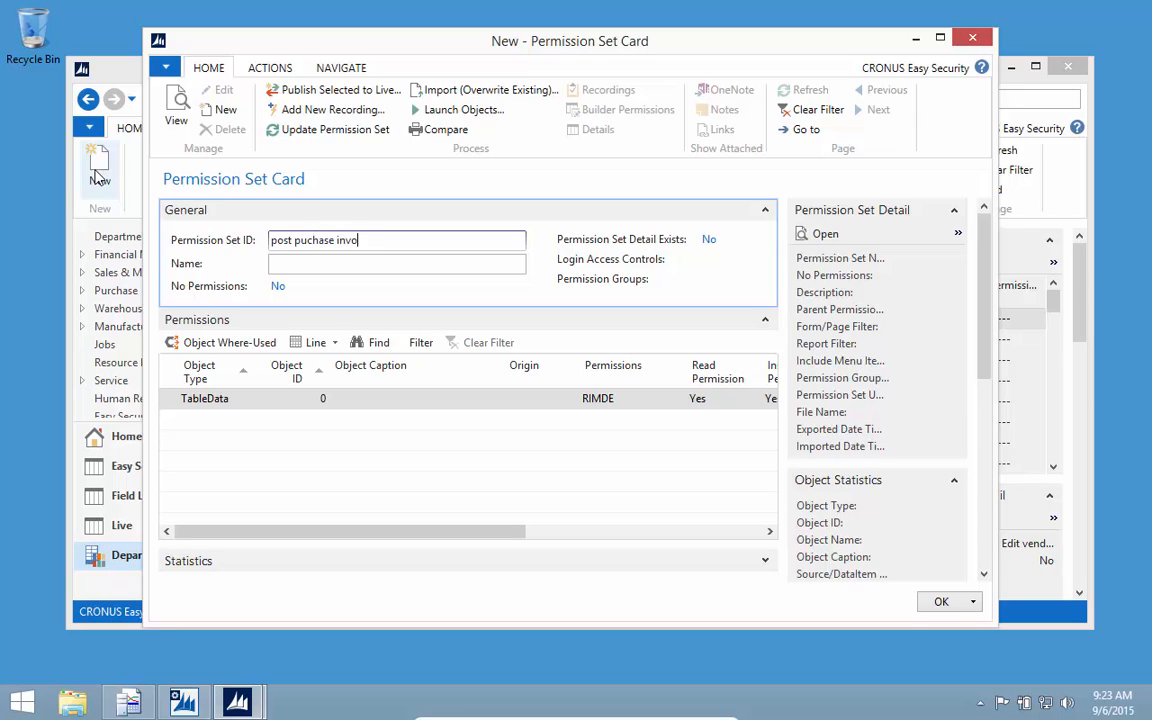
key(Tab)
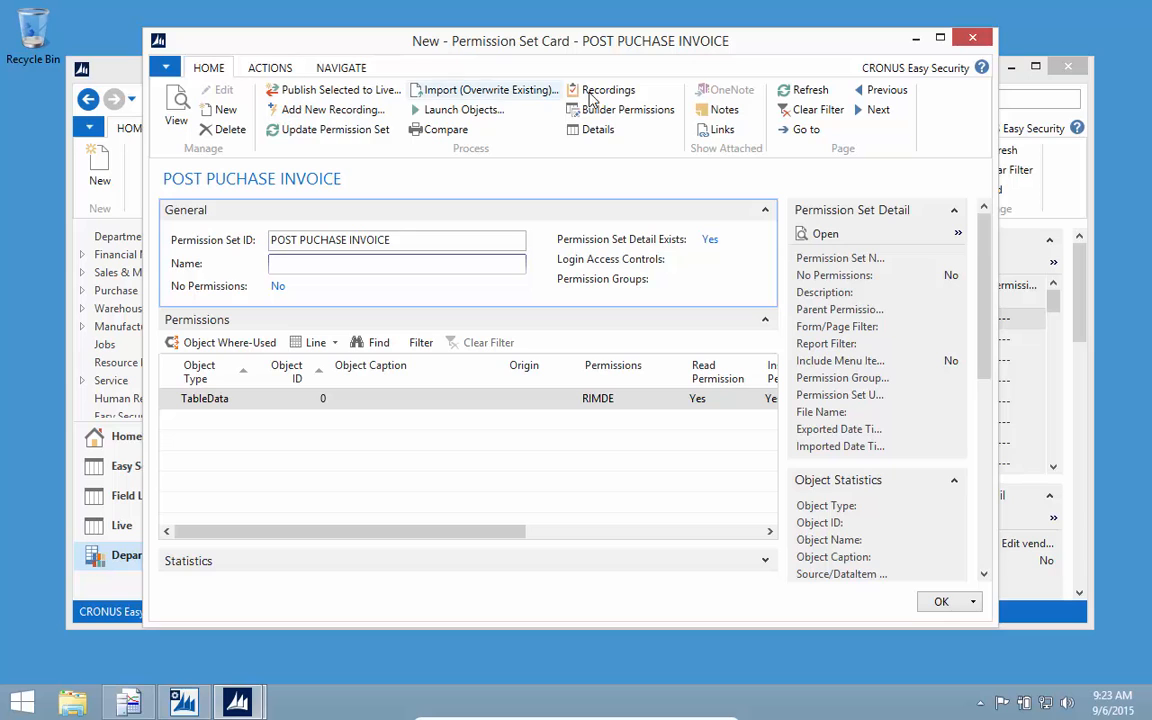
Add a new recording to the permission set by importing the trace file Post Purchase Invoice.xml.
click(305, 111)
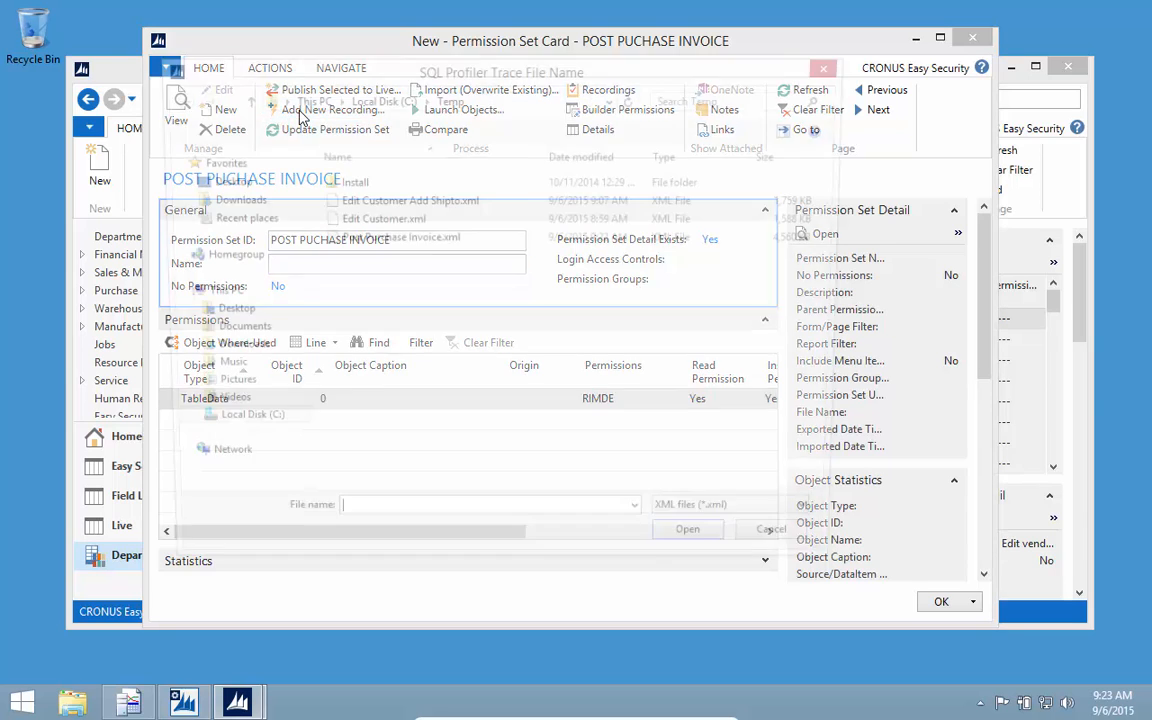
click(345, 238)
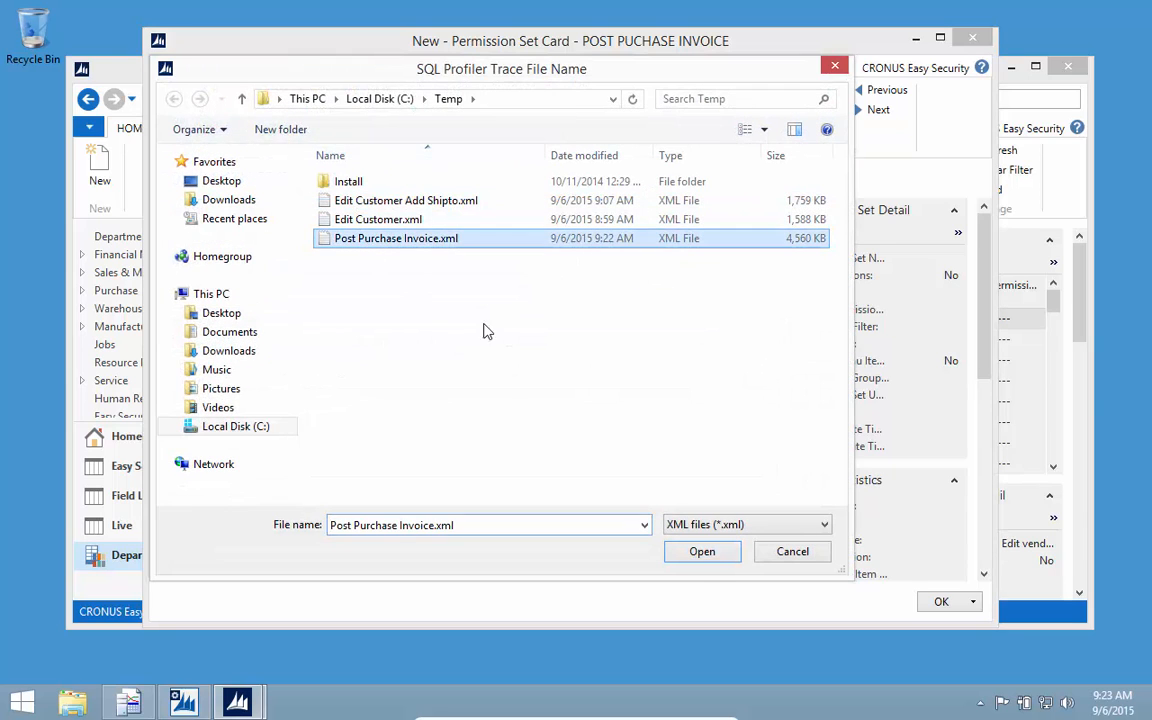
click(703, 553)
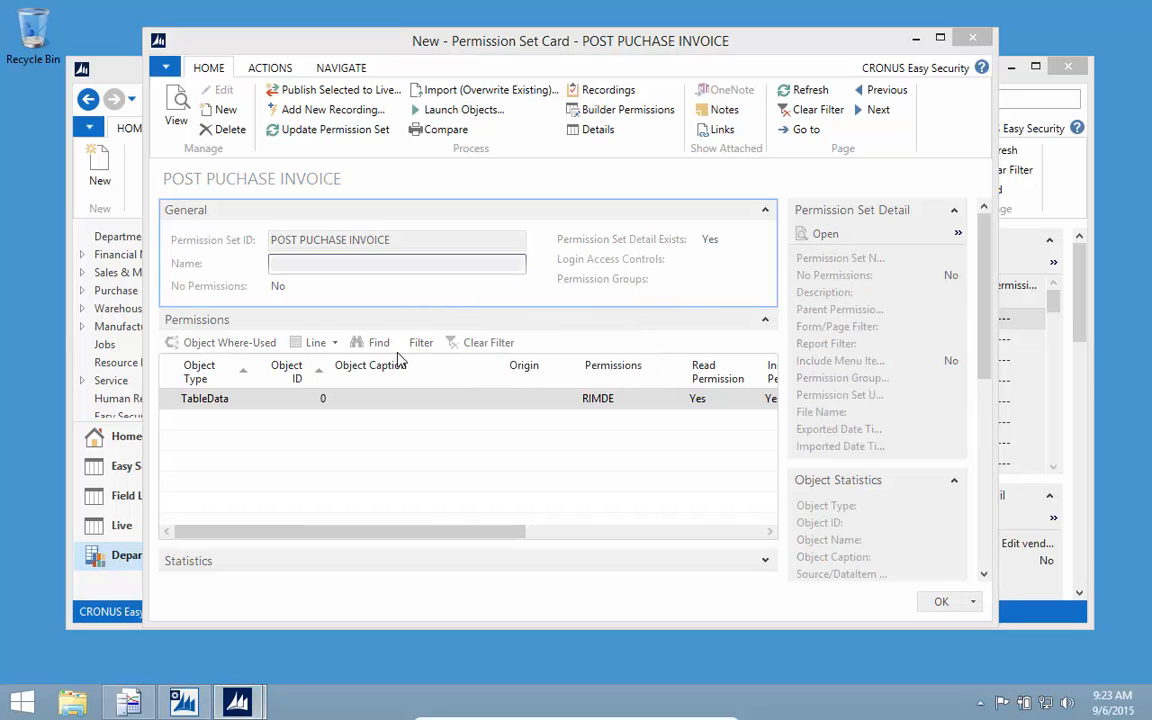
click(886, 659)
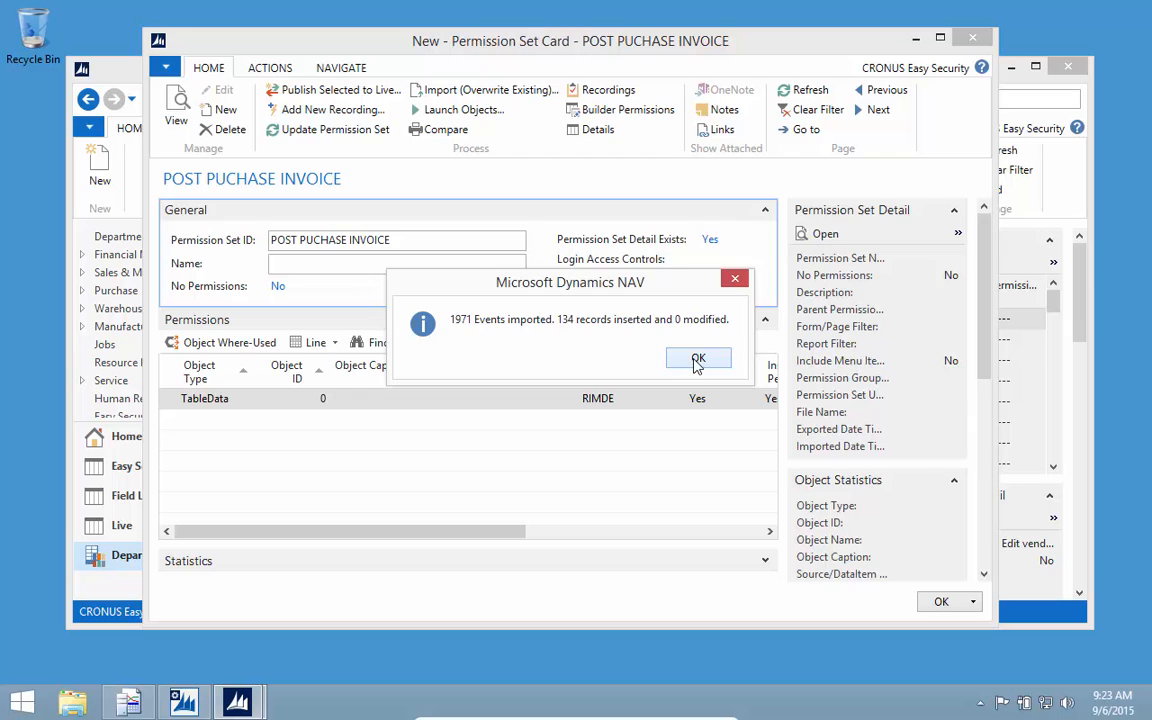
click(696, 360)
Review the imported recording's permissions, accept the recording and update the permission set from it.
click(593, 90)
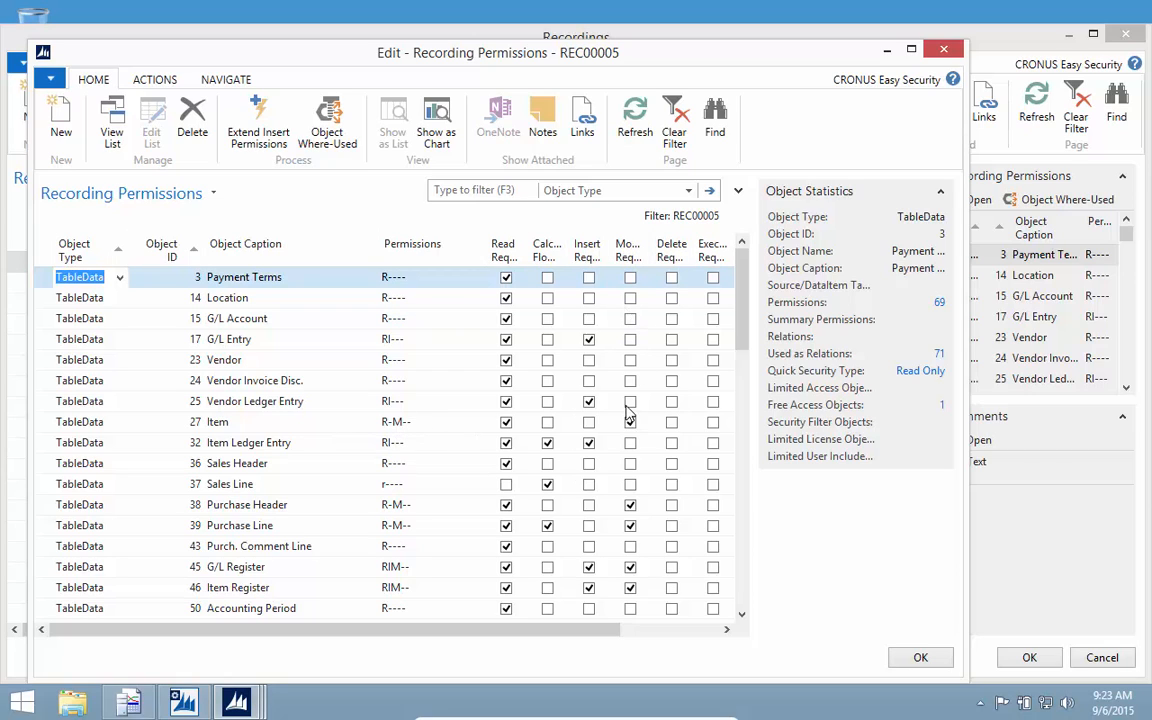
click(920, 658)
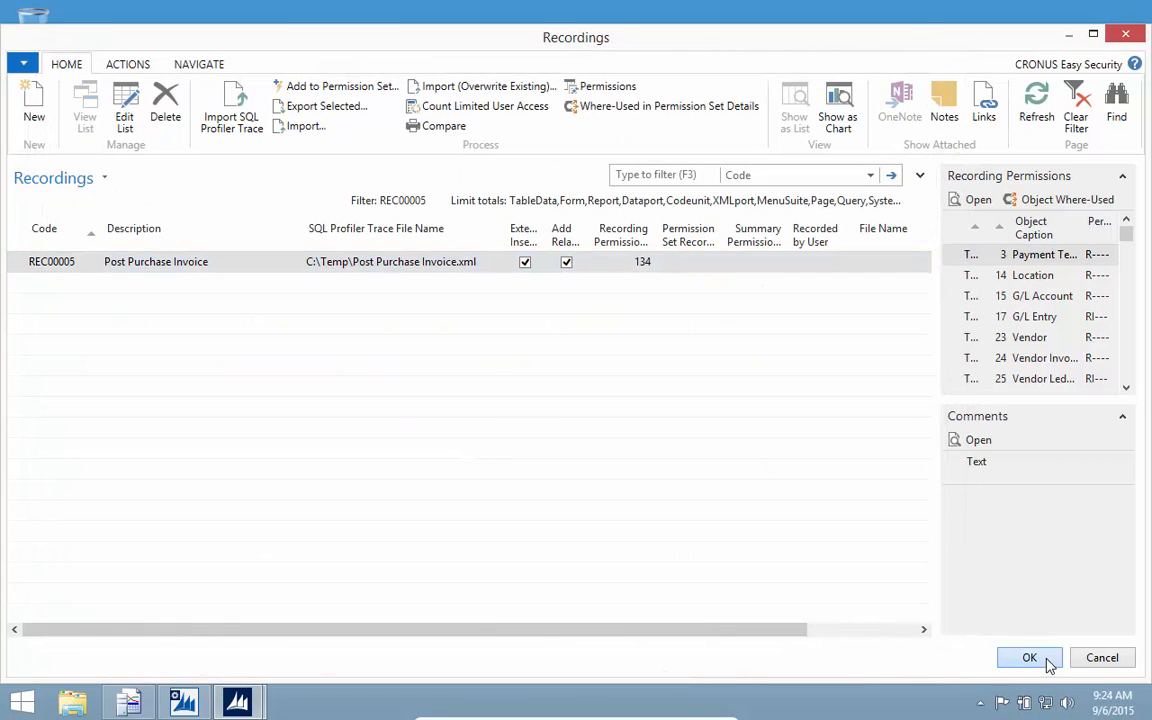
click(1049, 665)
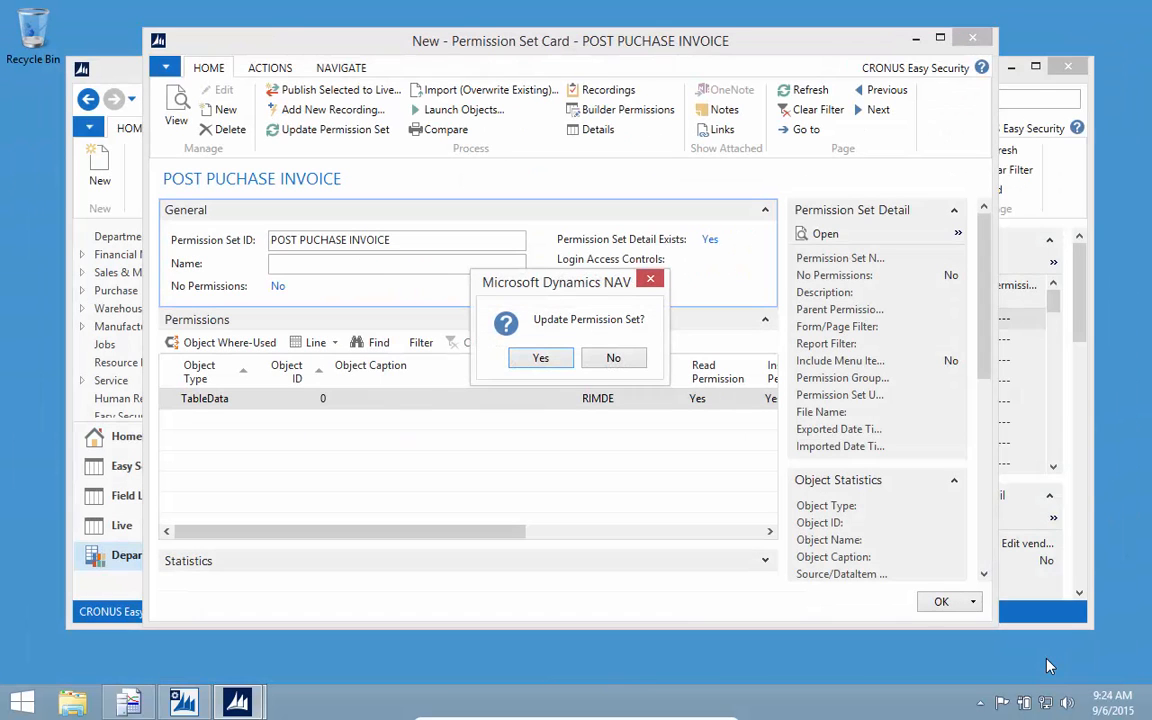
click(538, 358)
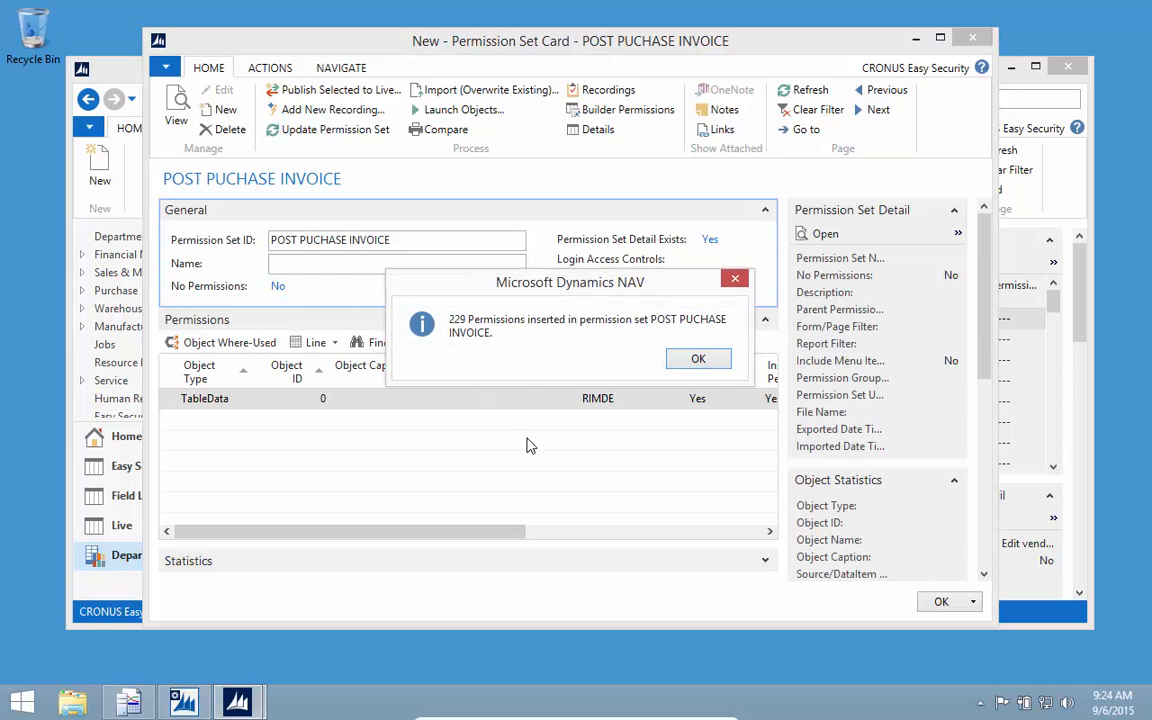
click(695, 362)
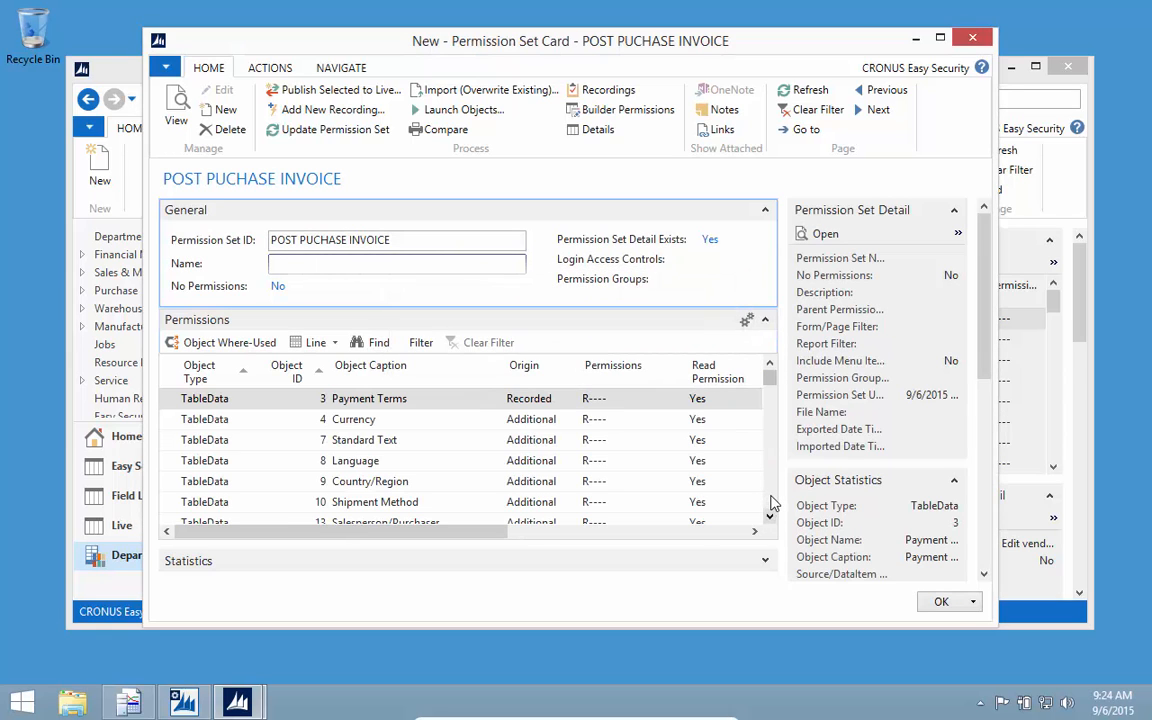
Look through the updated permissions and add a builder permission for TableData 27 (Item).
scroll(772, 503, down, 2)
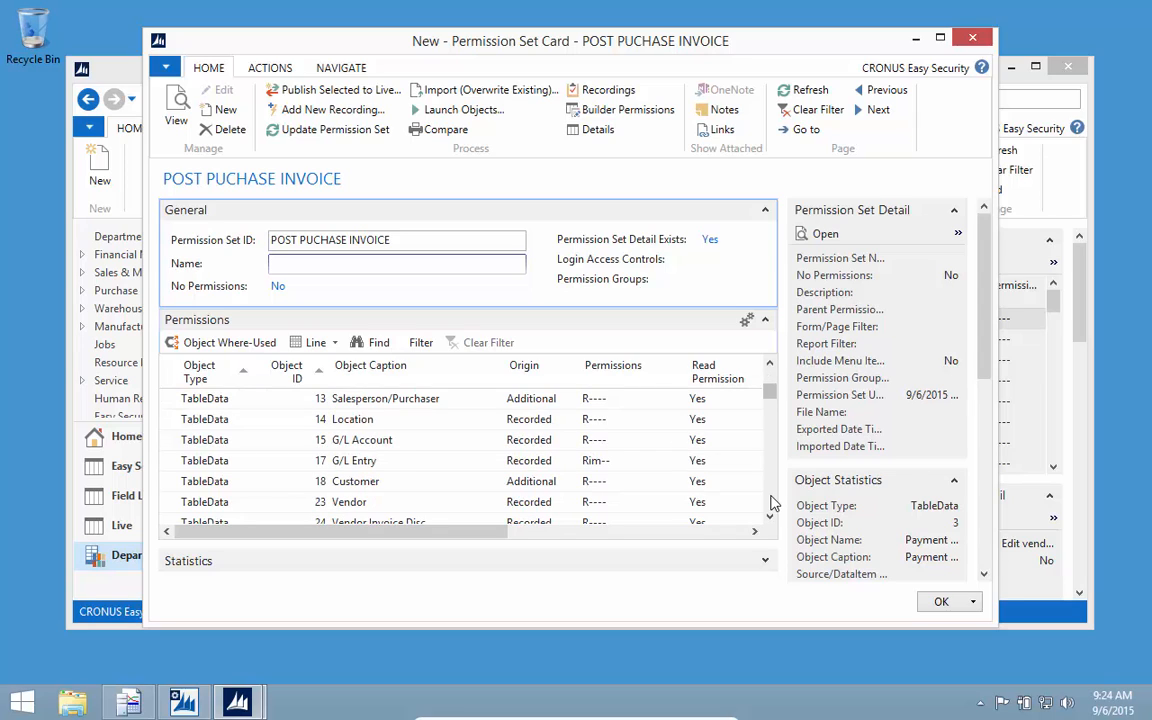
scroll(772, 503, down, 2)
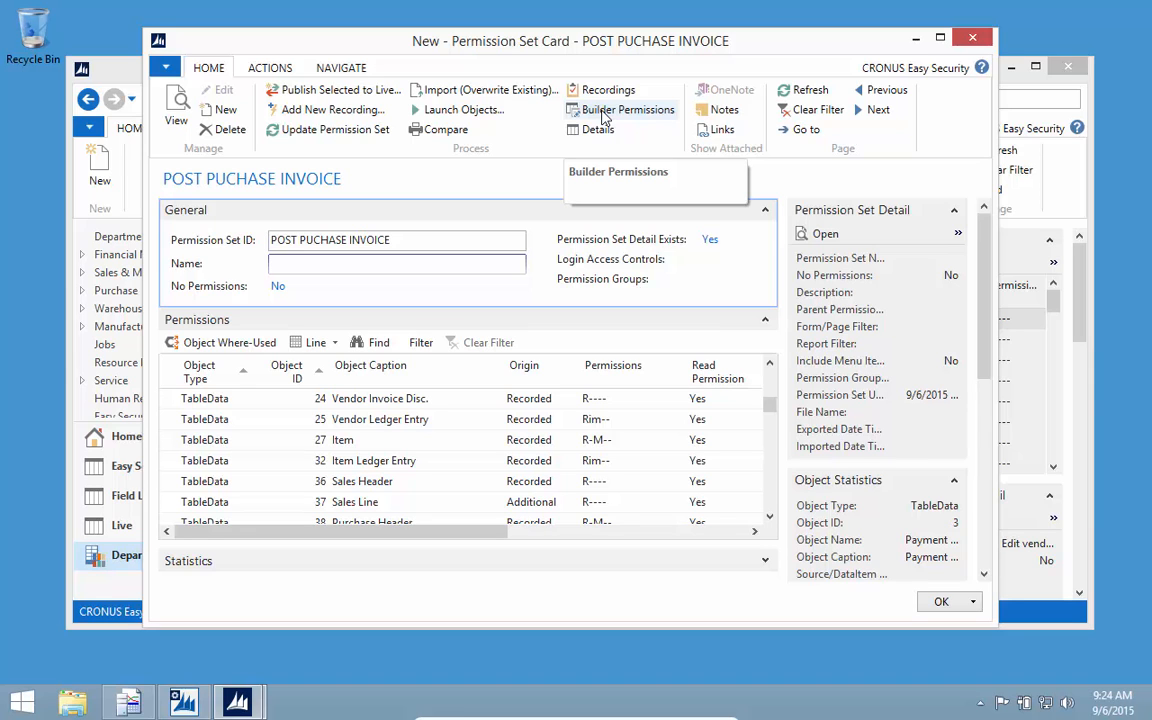
click(604, 112)
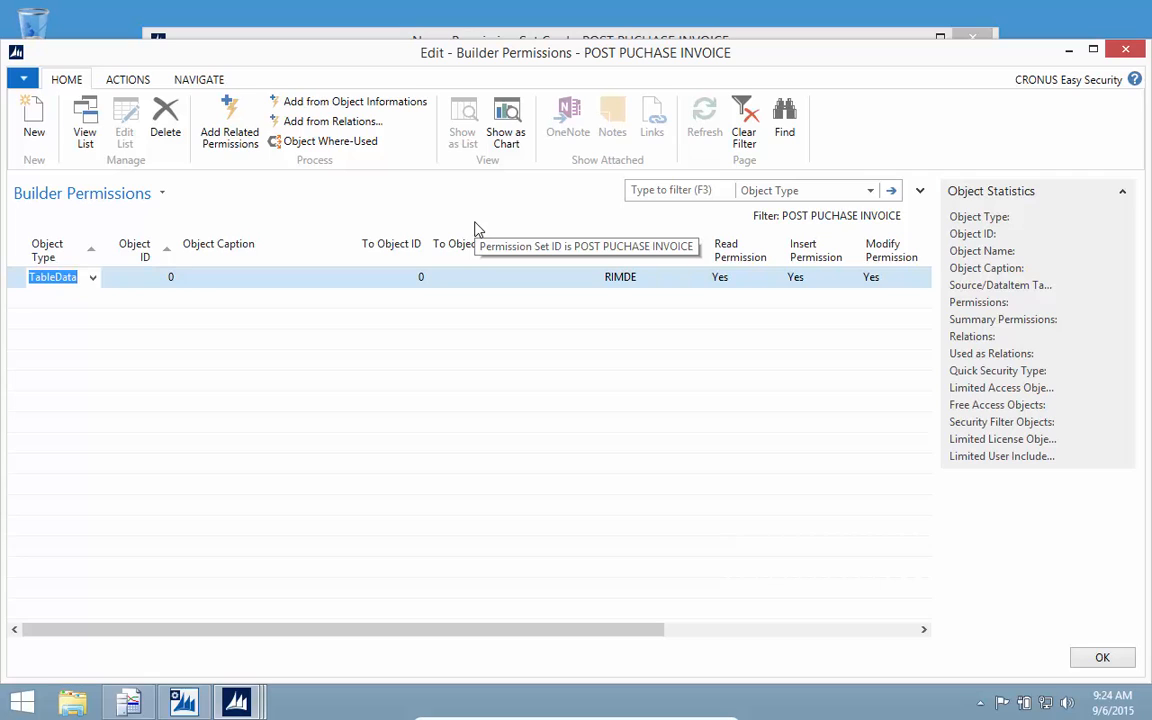
key(Tab)
text(27)
key(Tab)
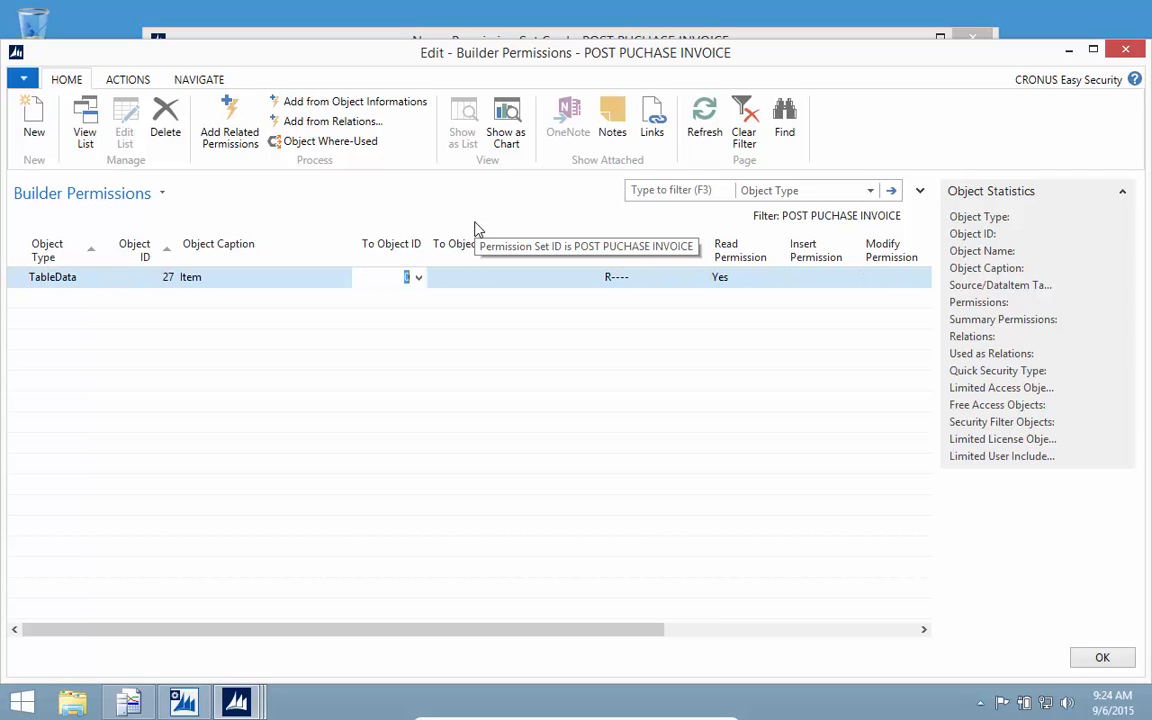
Set Modify Permission to Indirect on the Item builder permission line.
key(Tab)
key(Tab)
key(Tab)
key(Tab)
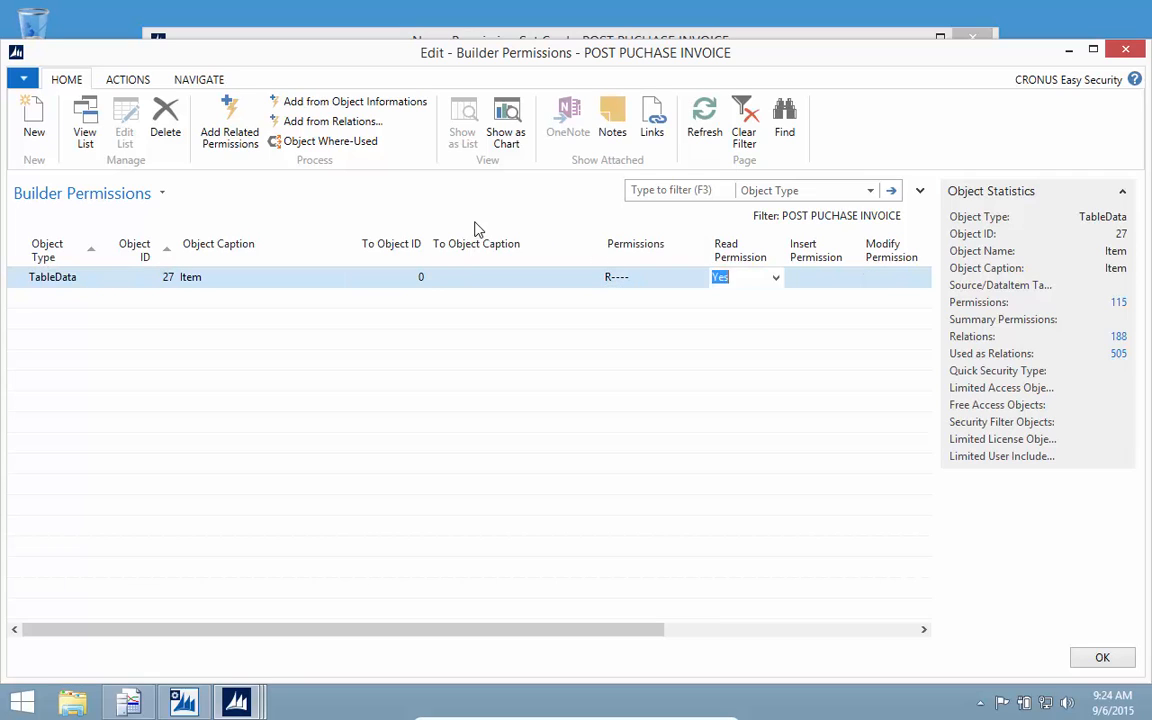
key(Tab)
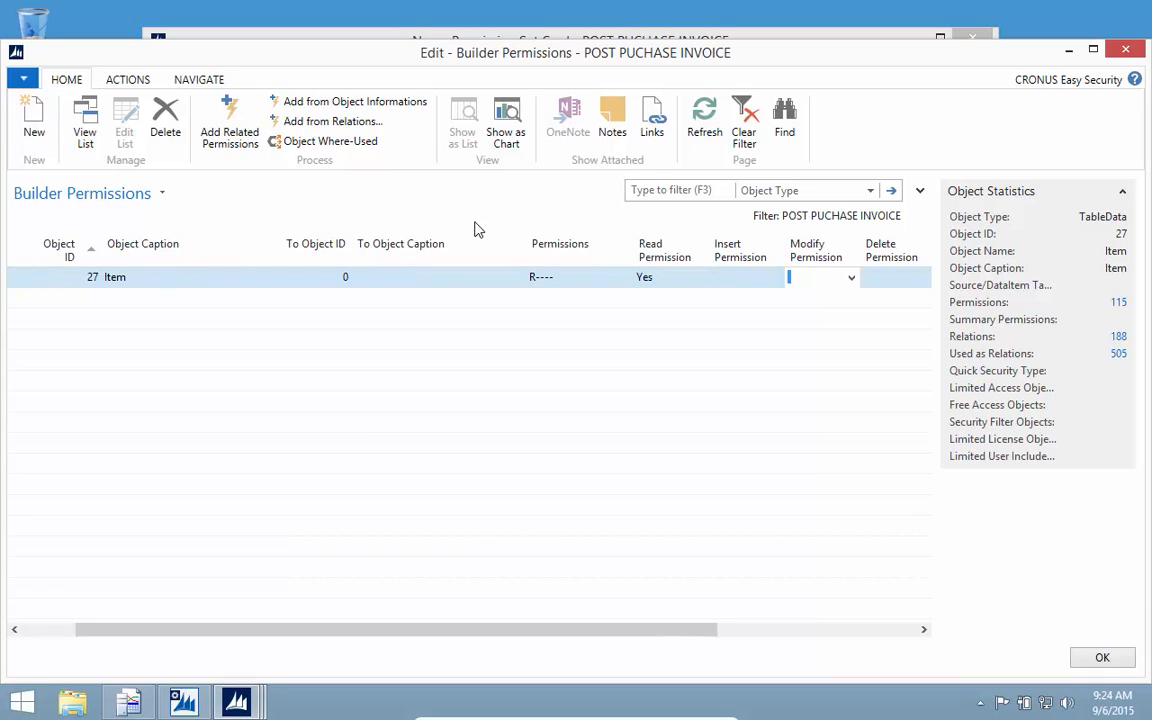
text(i)
key(Down)
key(Up)
key(shift+Tab)
key(shift+Tab)
key(shift+Tab)
key(shift+Tab)
key(Tab)
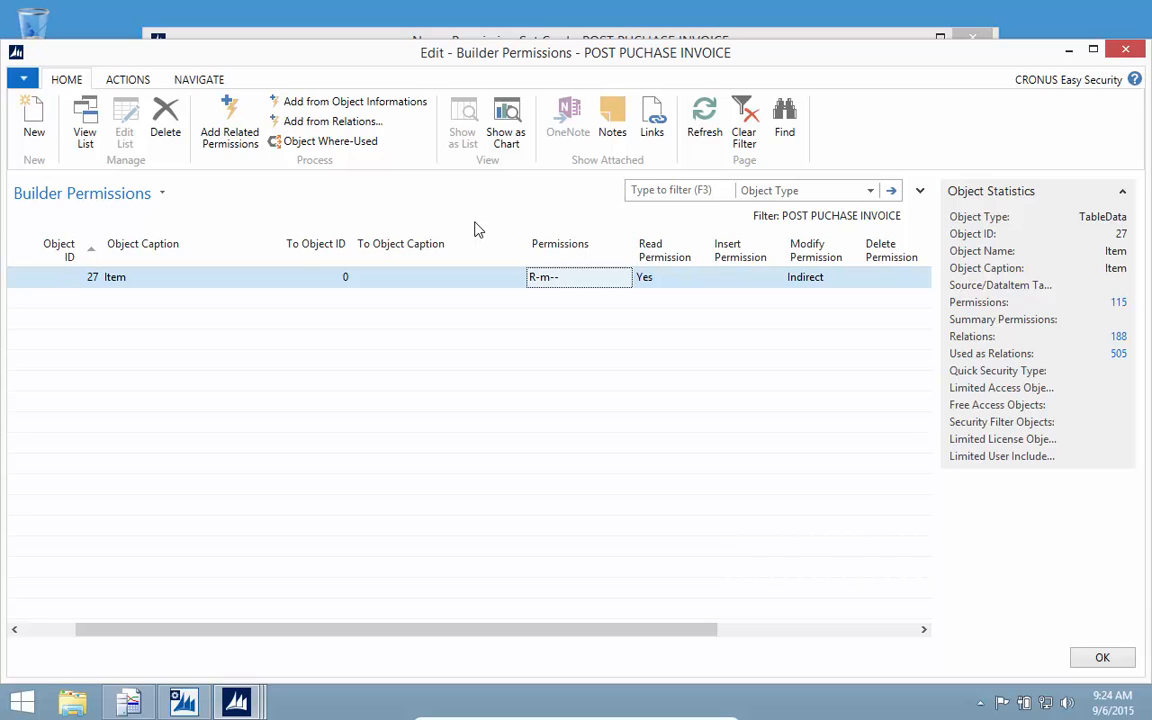
key(Tab)
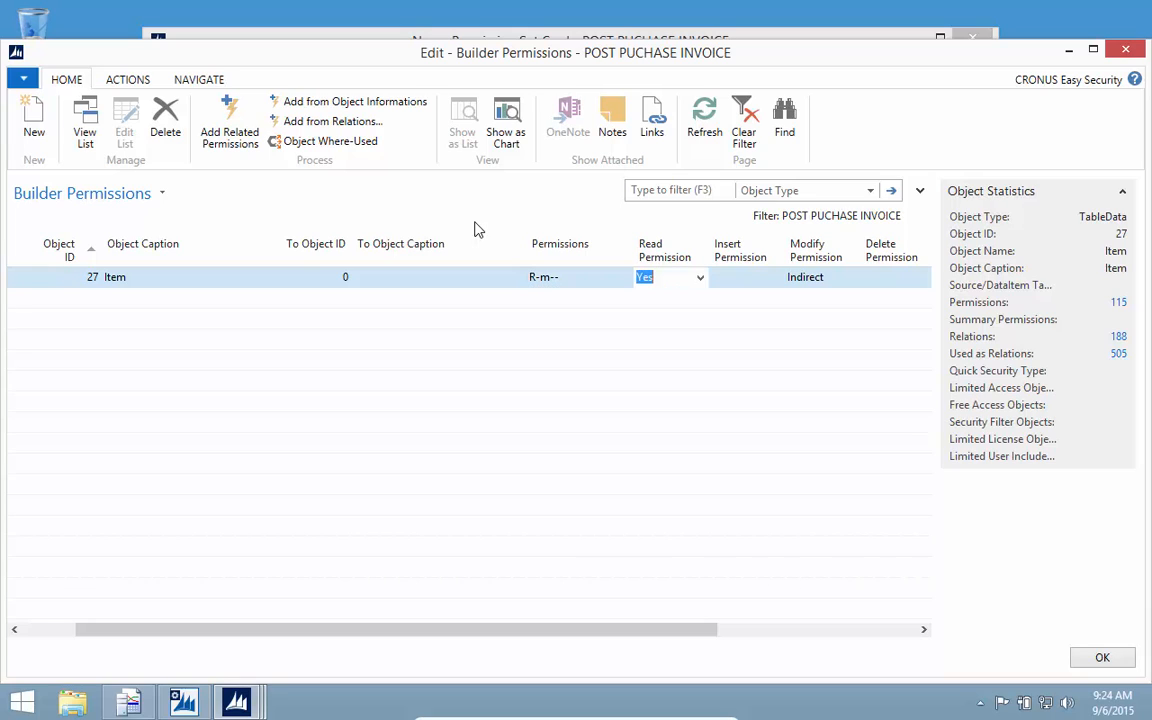
Make the Item builder permission line overwrite the recorded permission and save the line.
key(Tab)
key(Tab)
key(Tab)
key(Tab)
key(Tab)
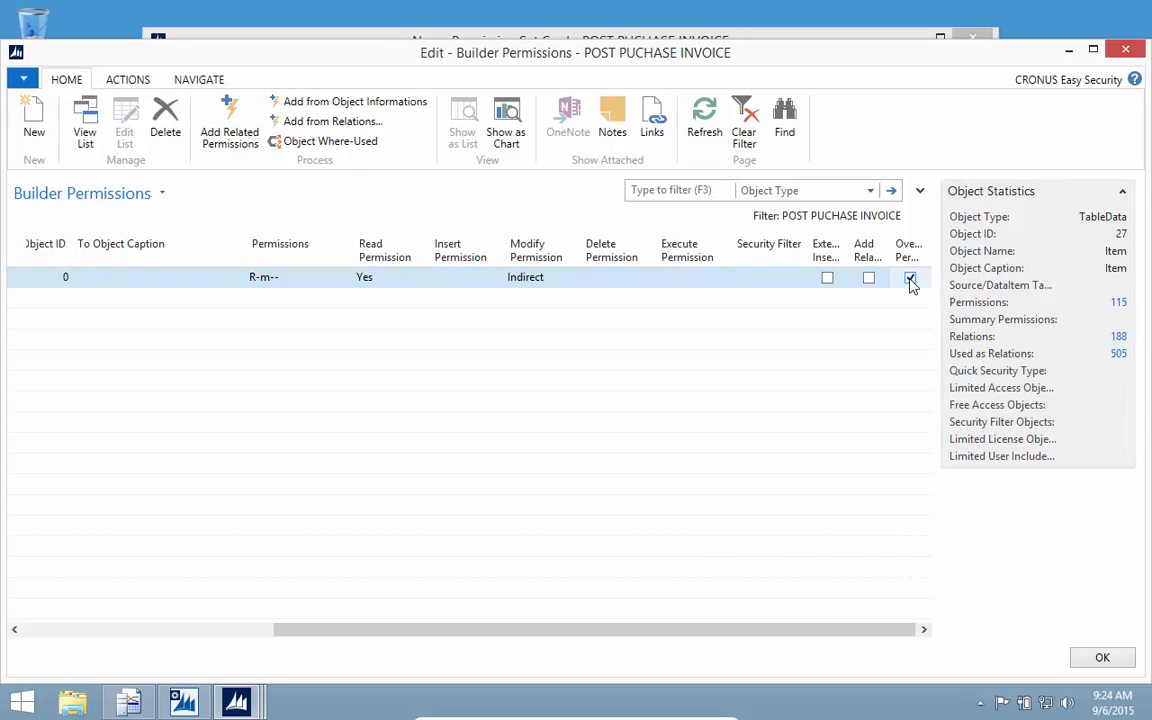
key(Down)
key(Up)
Go back over the Item line's permission fields to its Object ID and accept the builder permissions.
key(Left)
key(Left)
key(Left)
key(Left)
key(Left)
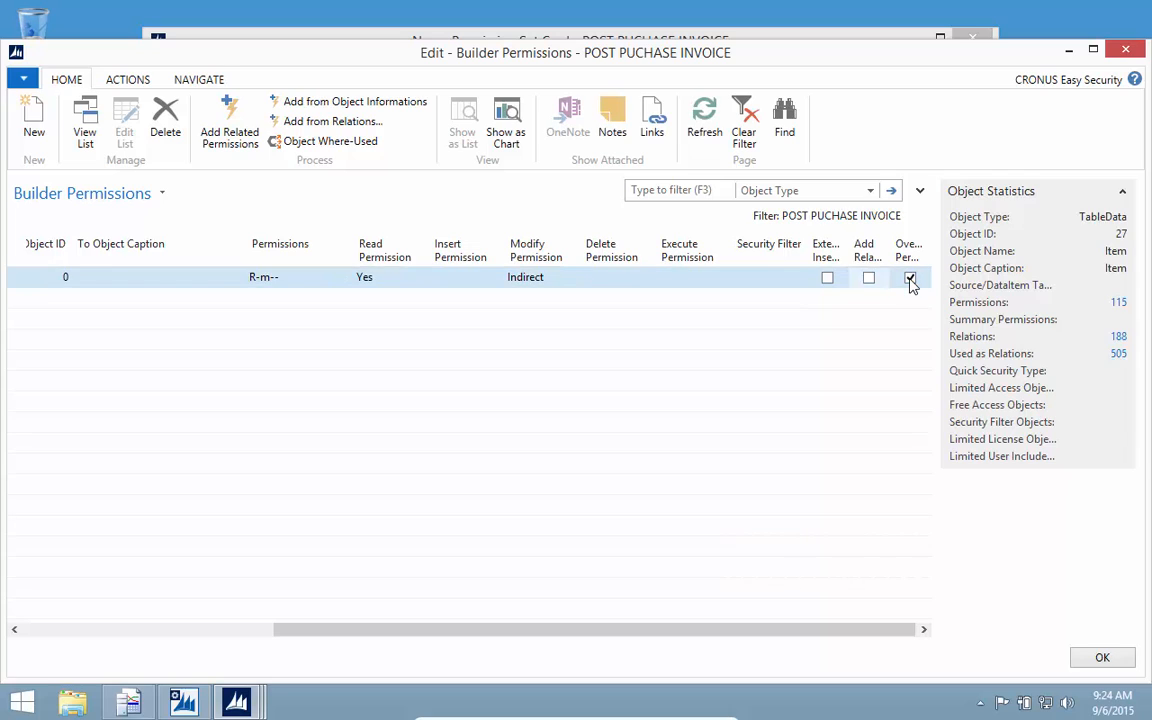
key(Left)
key(Left)
key(Left)
key(Left)
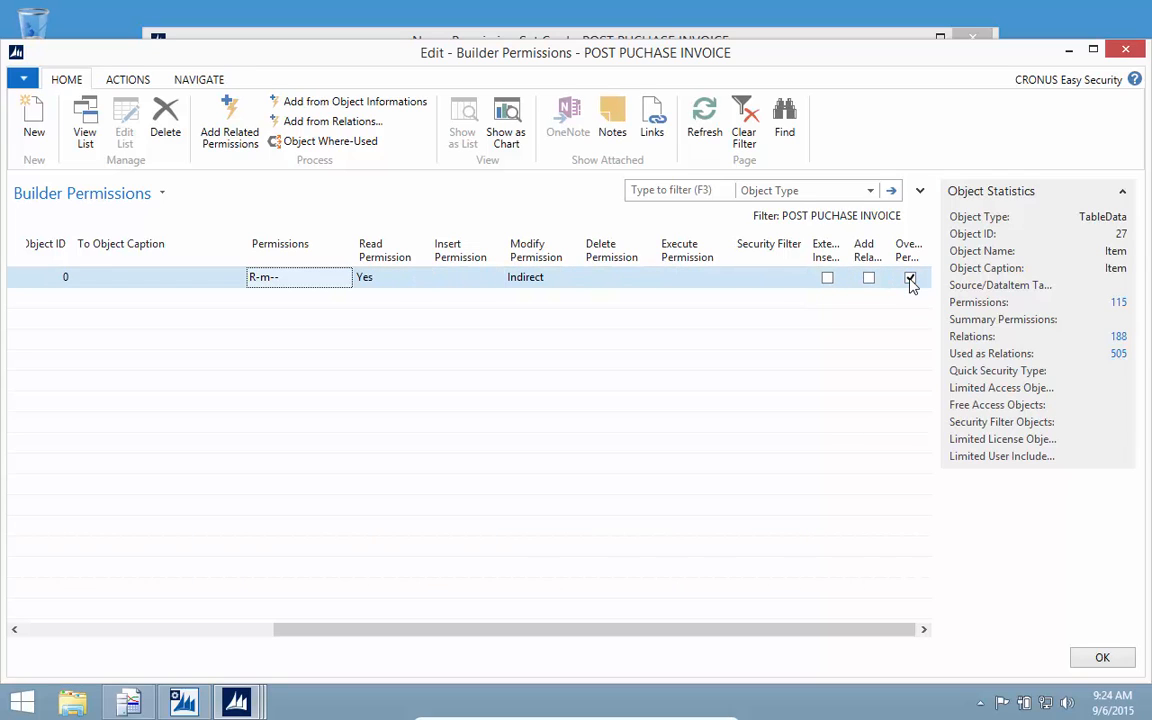
key(Left)
key(Left)
key(Left)
key(Left)
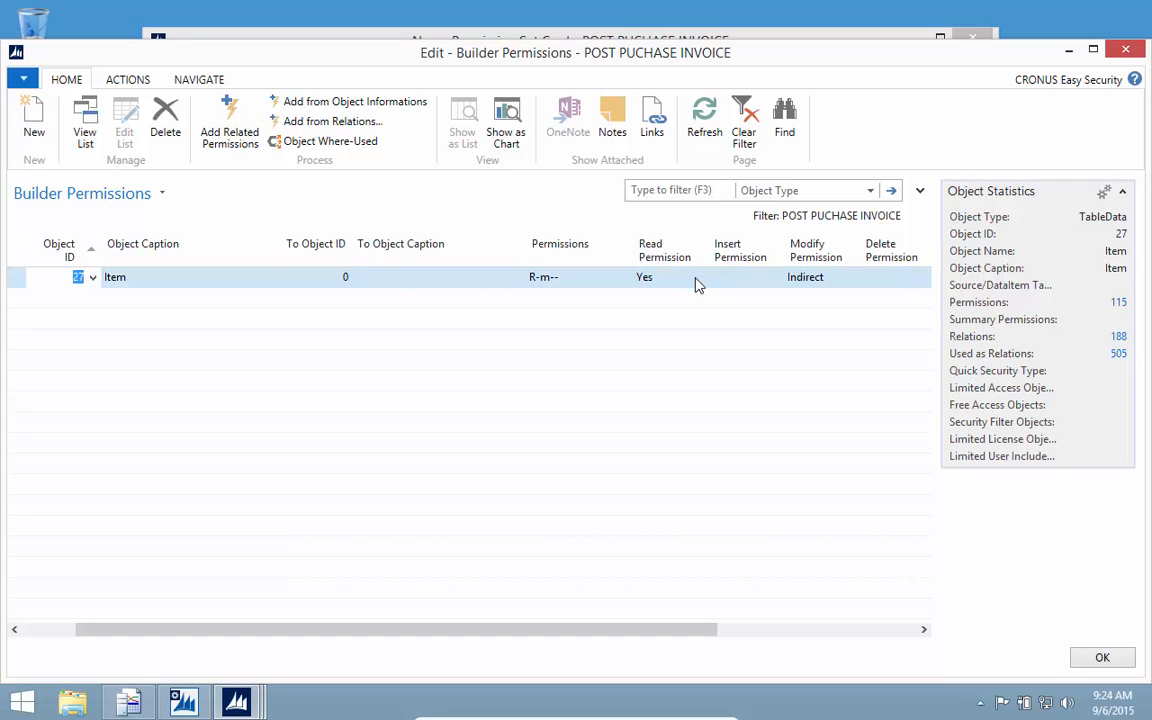
click(1104, 658)
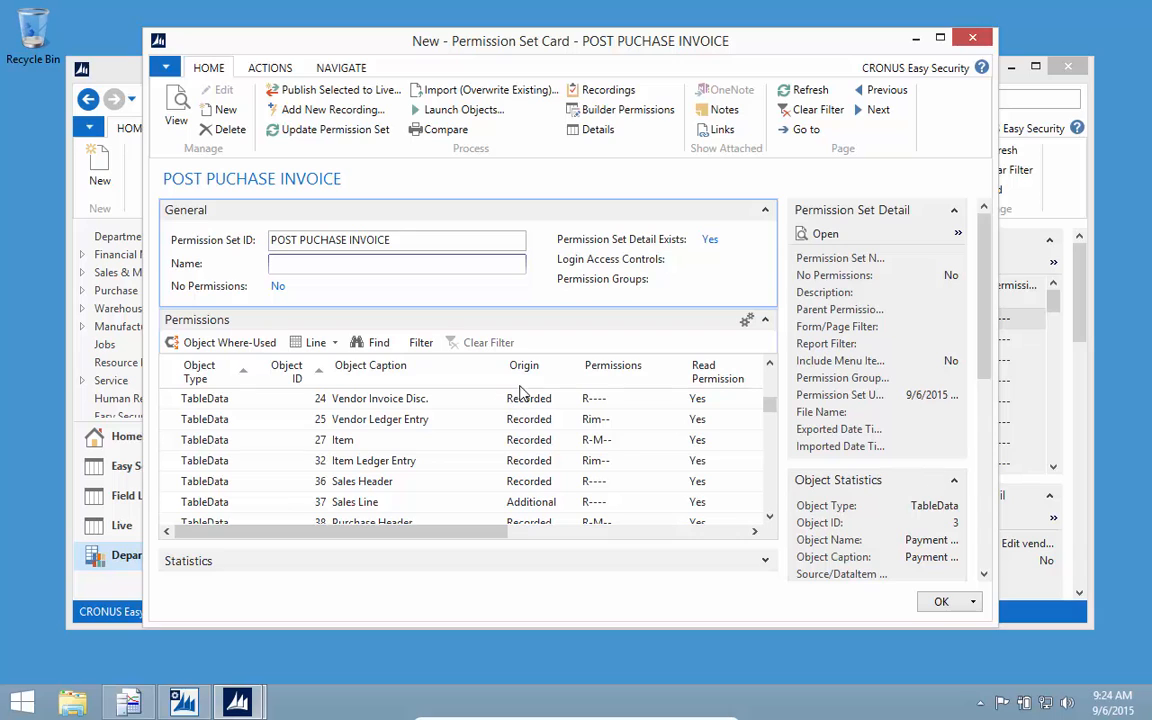
Update the POST PUCHASE INVOICE permission set, check its TableData 27 (Item) line and close the permission set card.
click(338, 131)
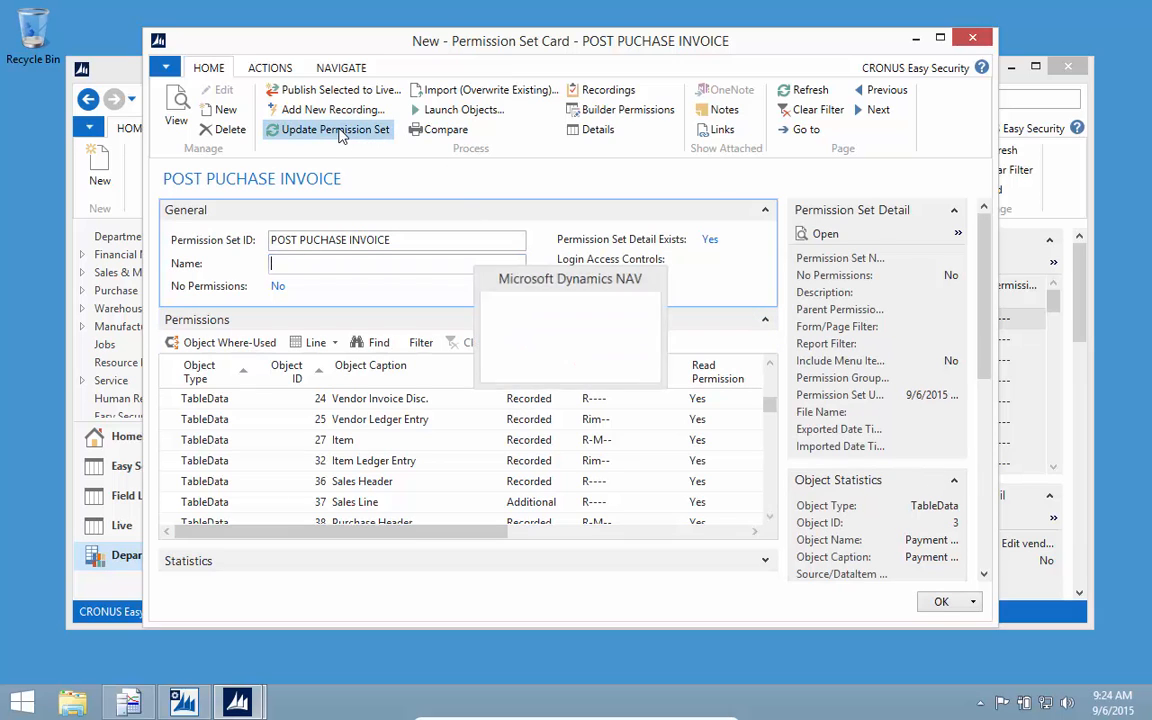
click(697, 359)
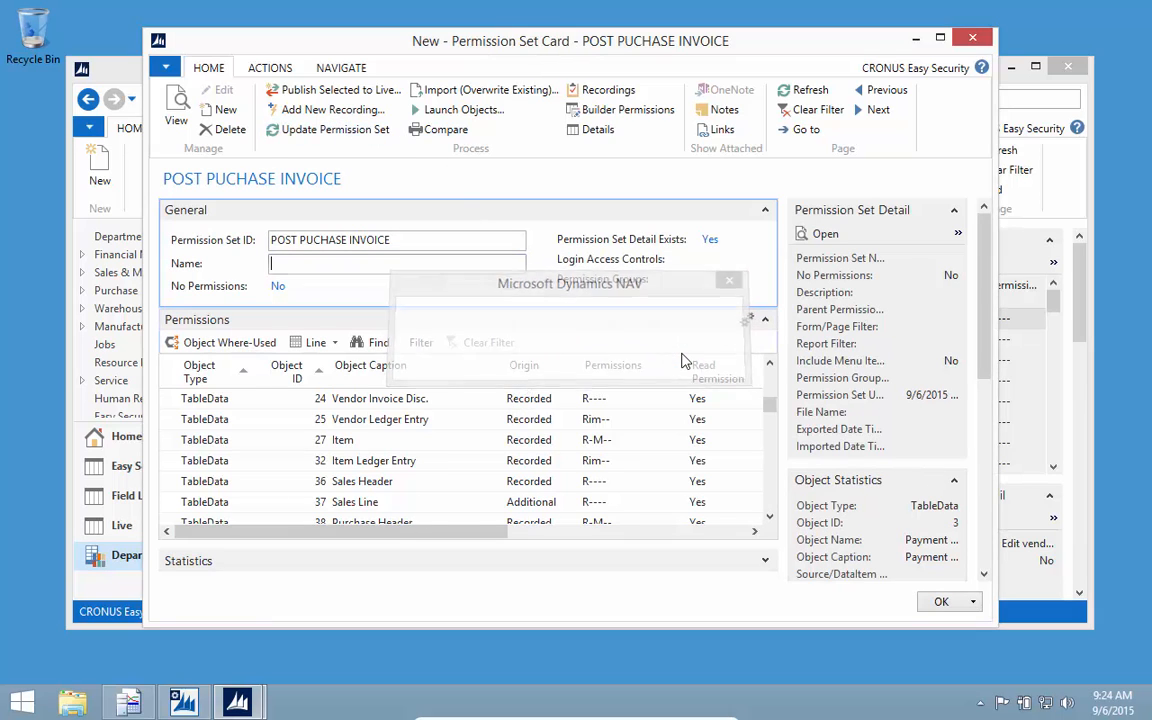
scroll(450, 470, down, 2)
scroll(393, 479, down, 2)
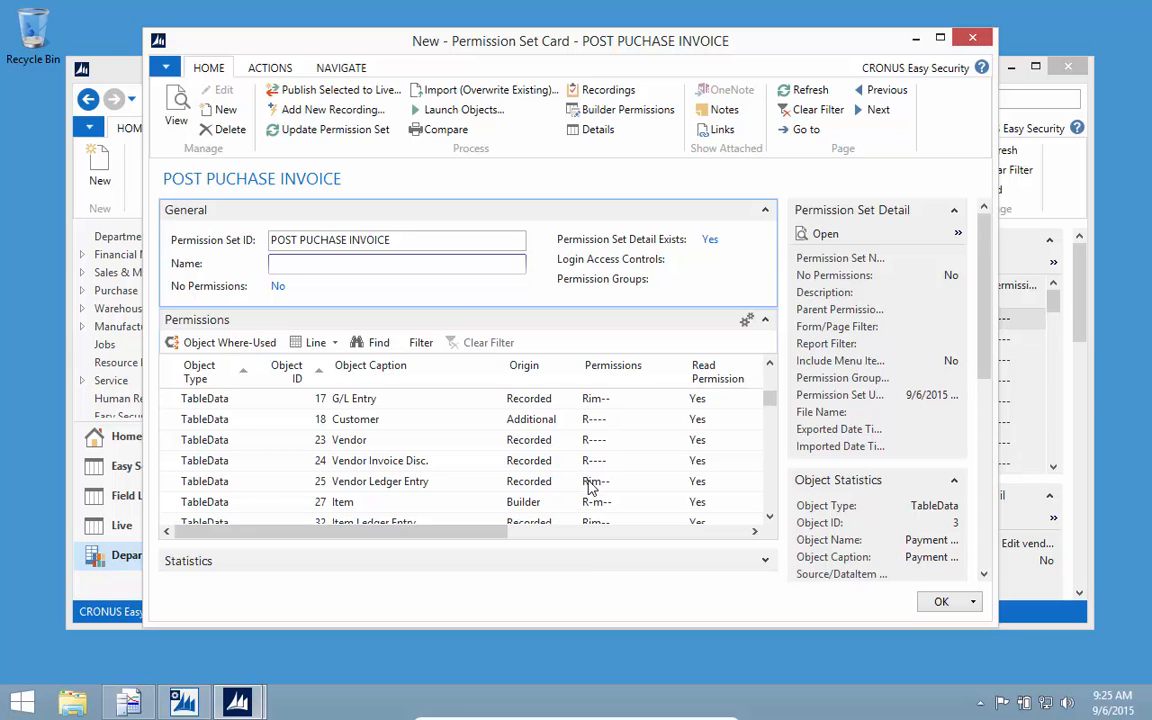
key(Escape)
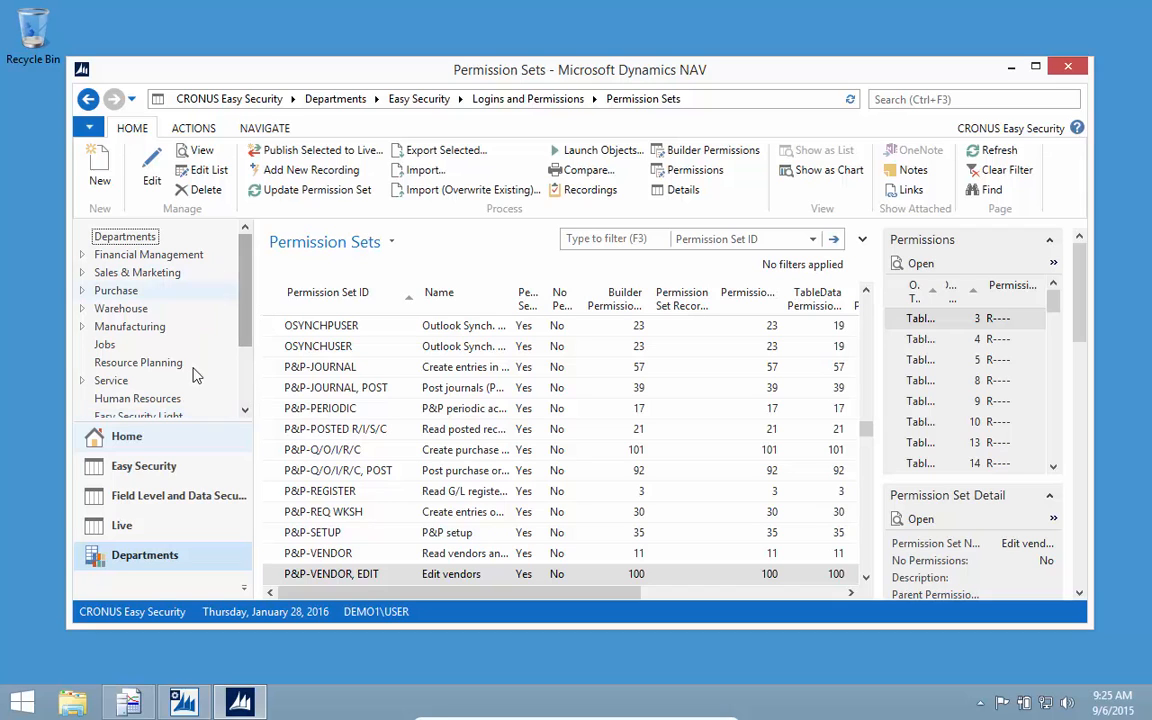
Return to the Role Center, find User Personalization with the search "user per" and open the card of the CRONUS Easy Security user.
click(126, 437)
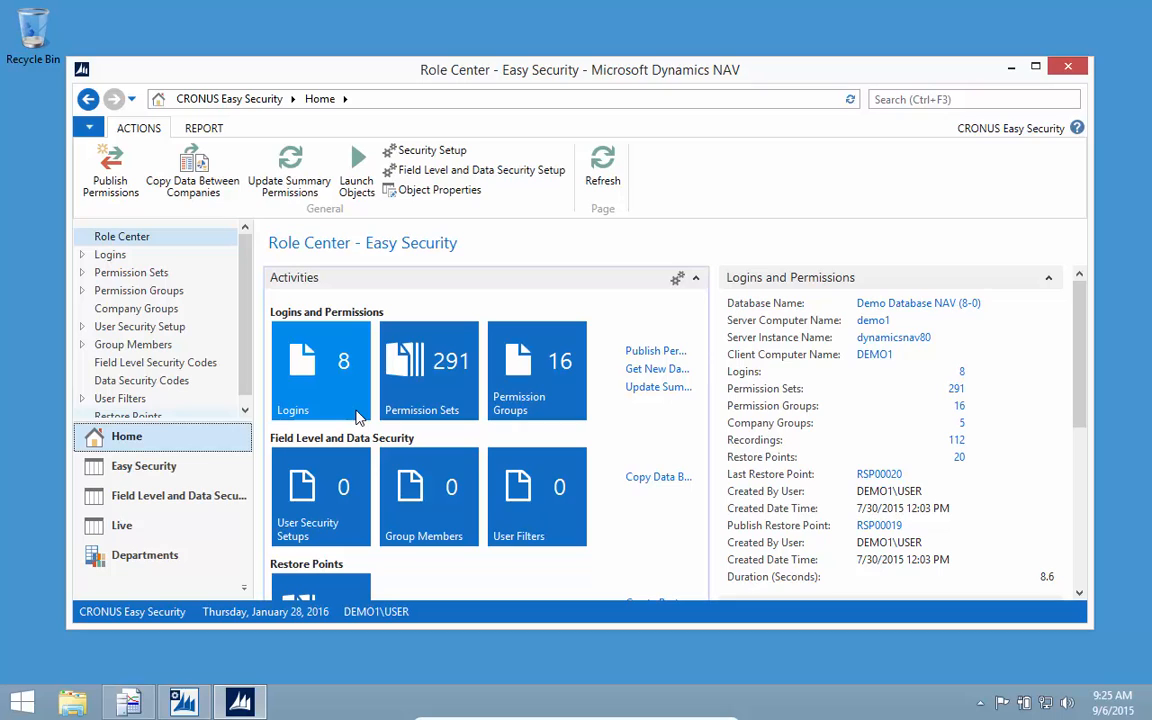
click(920, 104)
text(use)
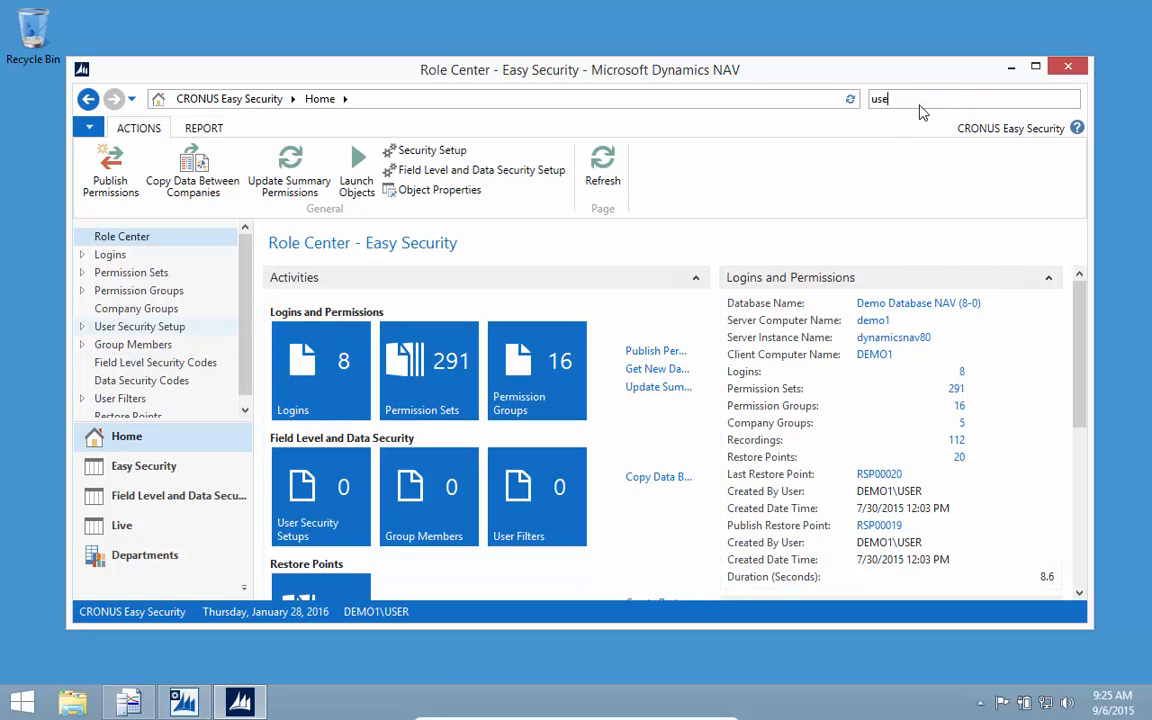
text(r per)
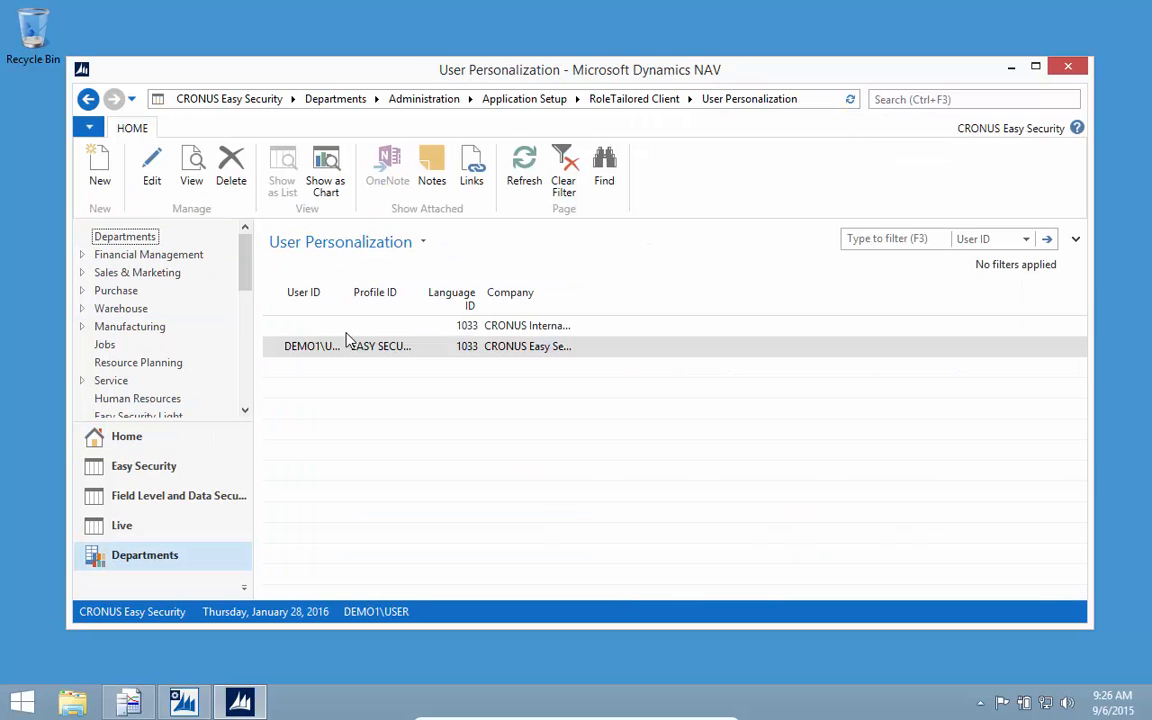
double_click(314, 352)
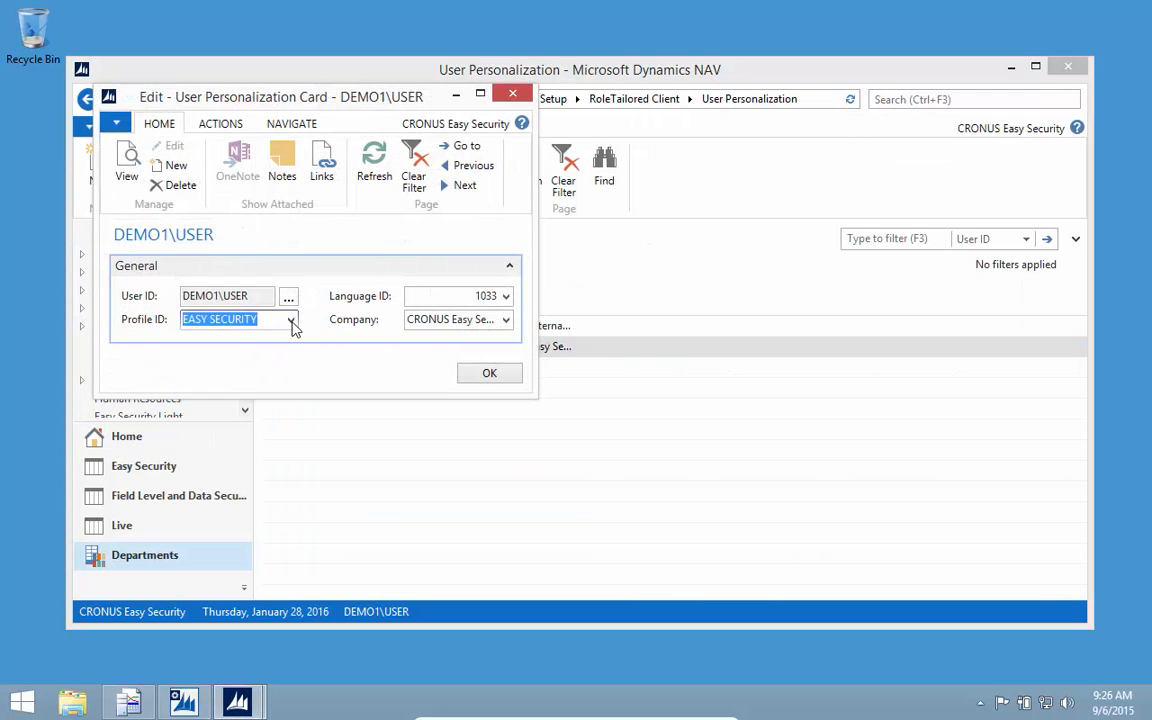
Set the user's Profile ID to EASY SECURITY LAUNCH and accept the personalization card.
click(291, 321)
scroll(295, 410, down, 1)
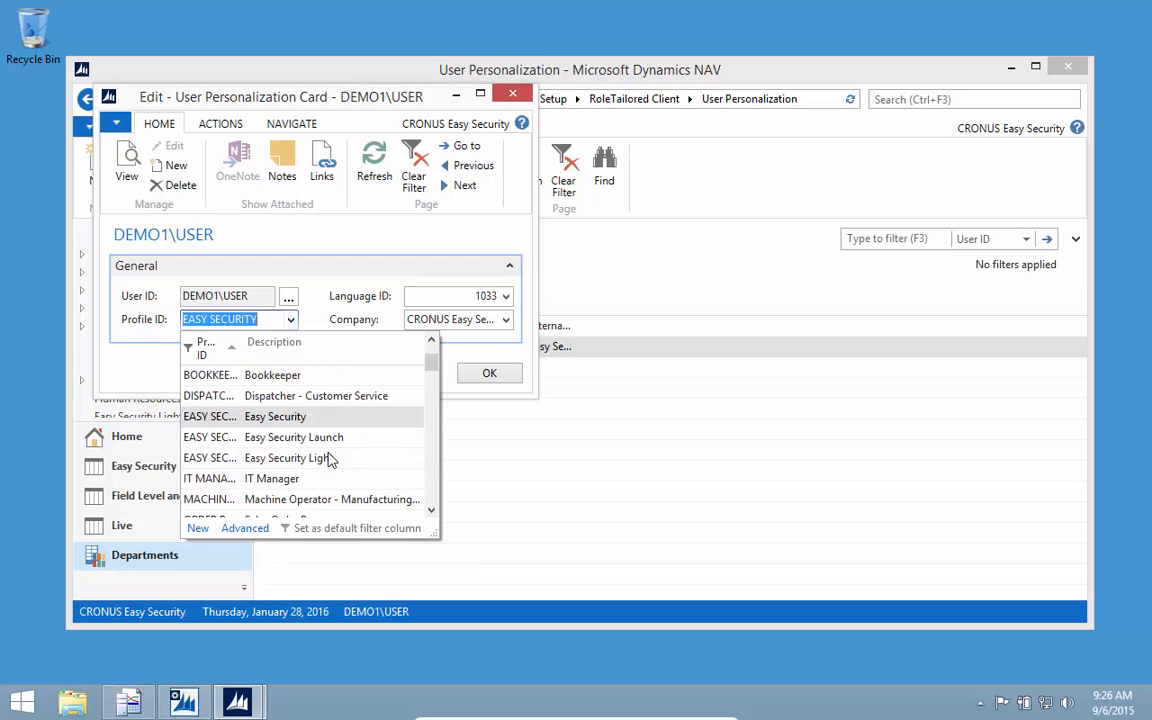
click(250, 445)
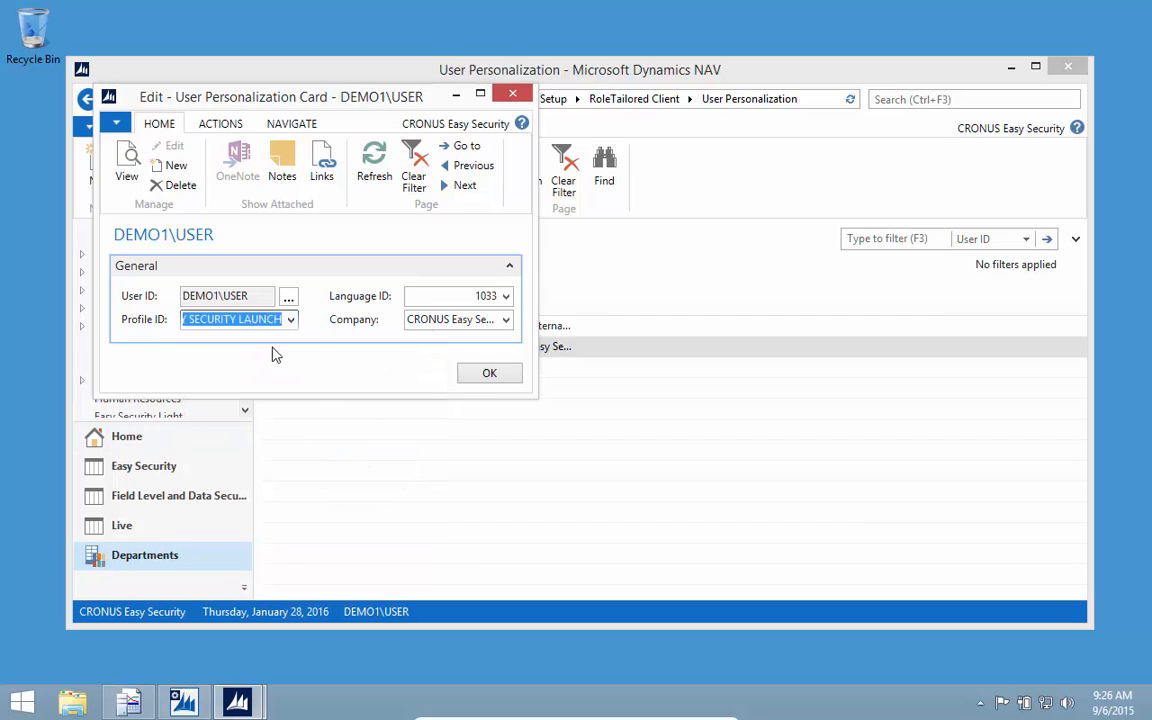
click(480, 373)
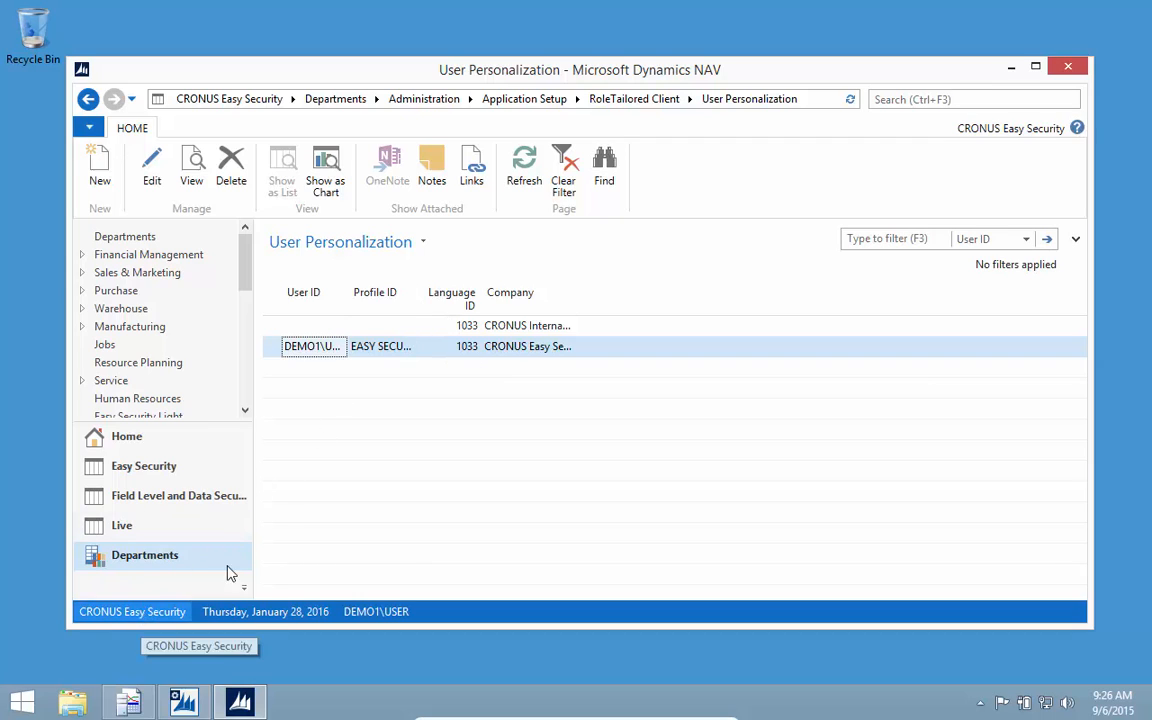
Restart the Dynamics NAV client to load the new profile, look over the Departments overview and return to the Role Center.
click(1068, 66)
click(22, 700)
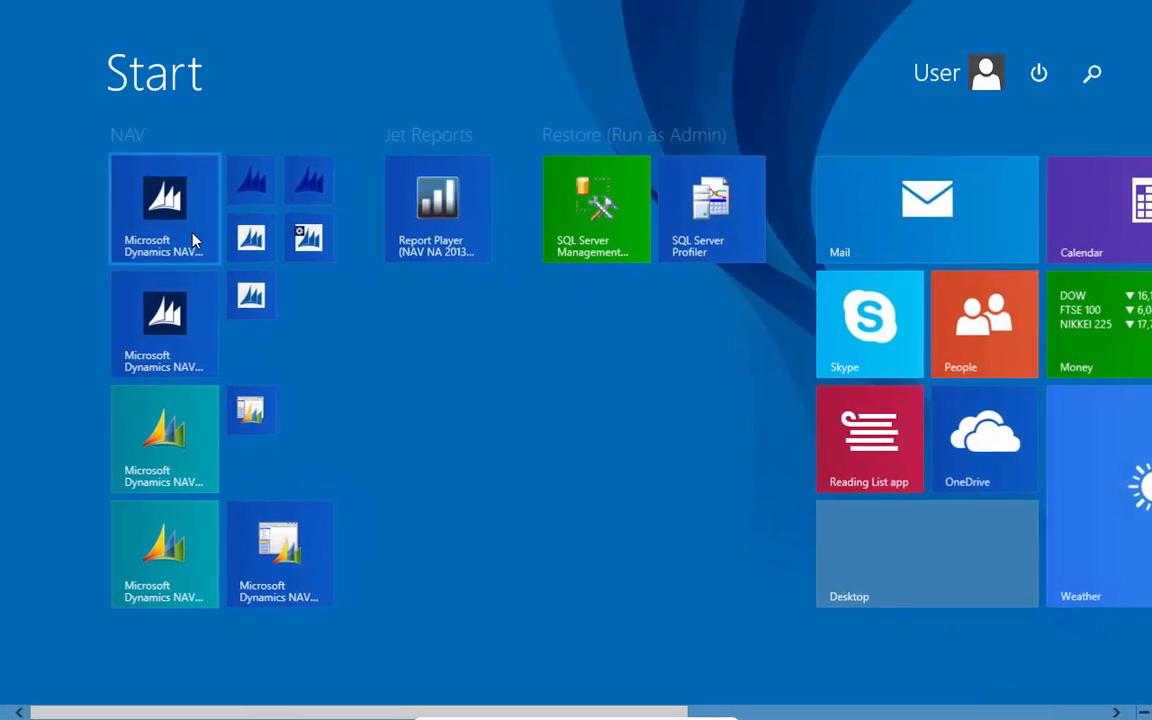
click(193, 239)
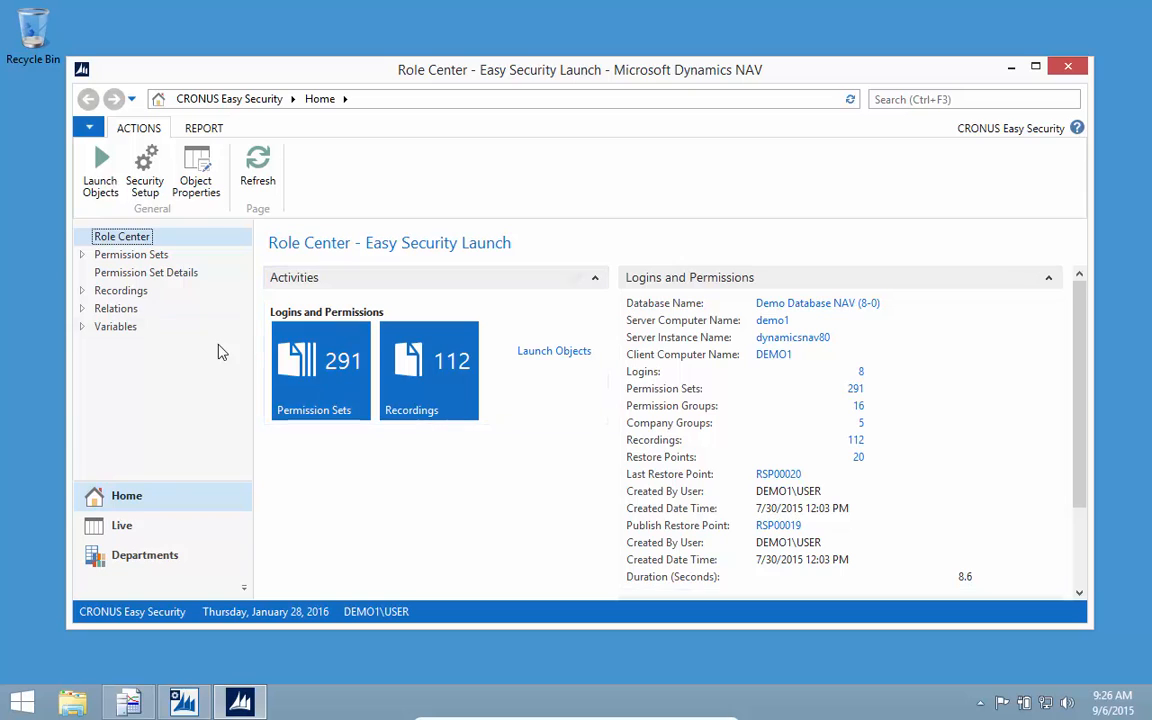
click(130, 566)
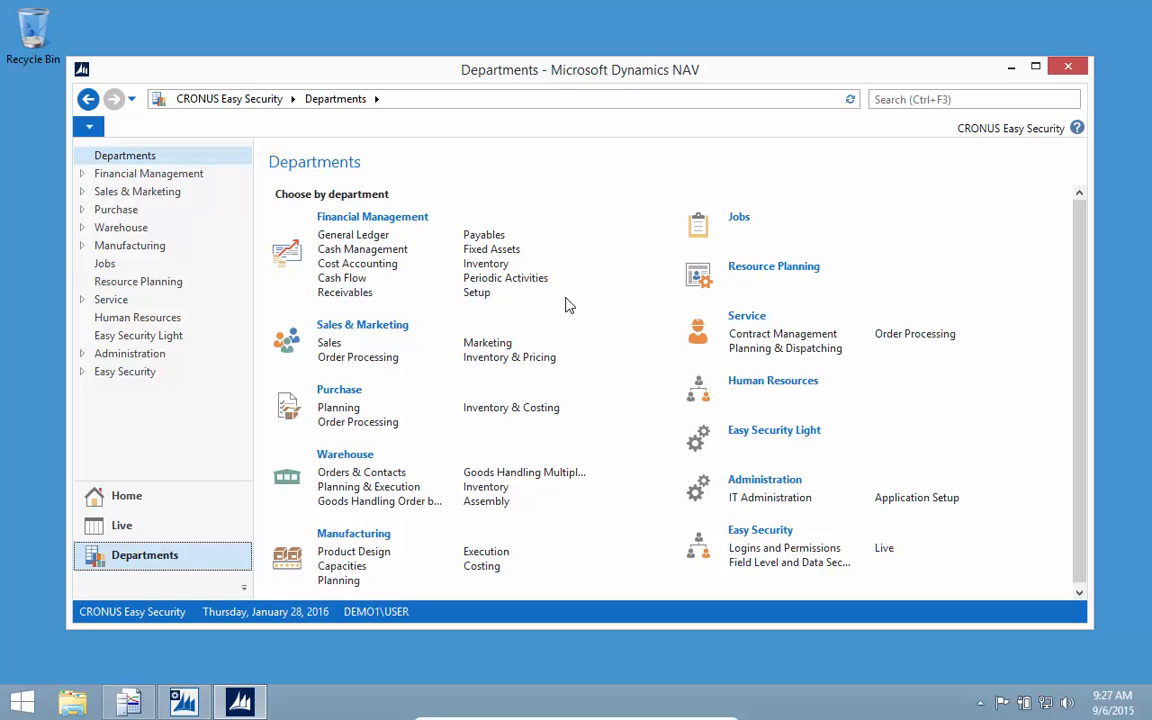
click(127, 497)
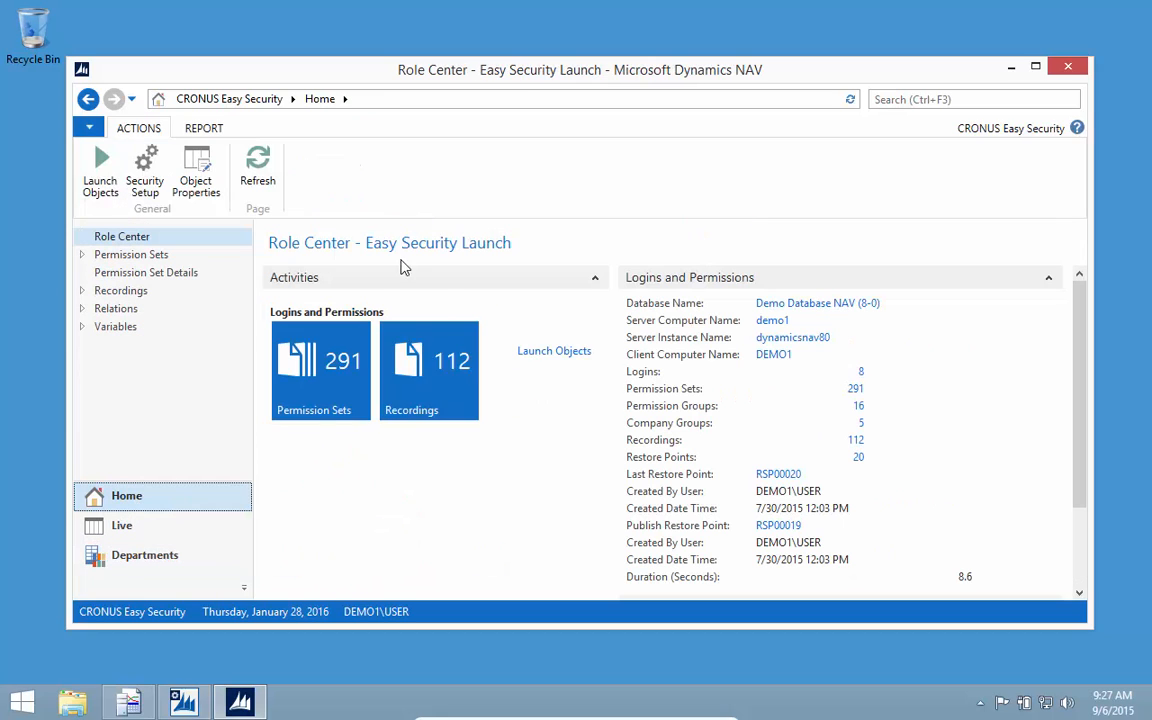